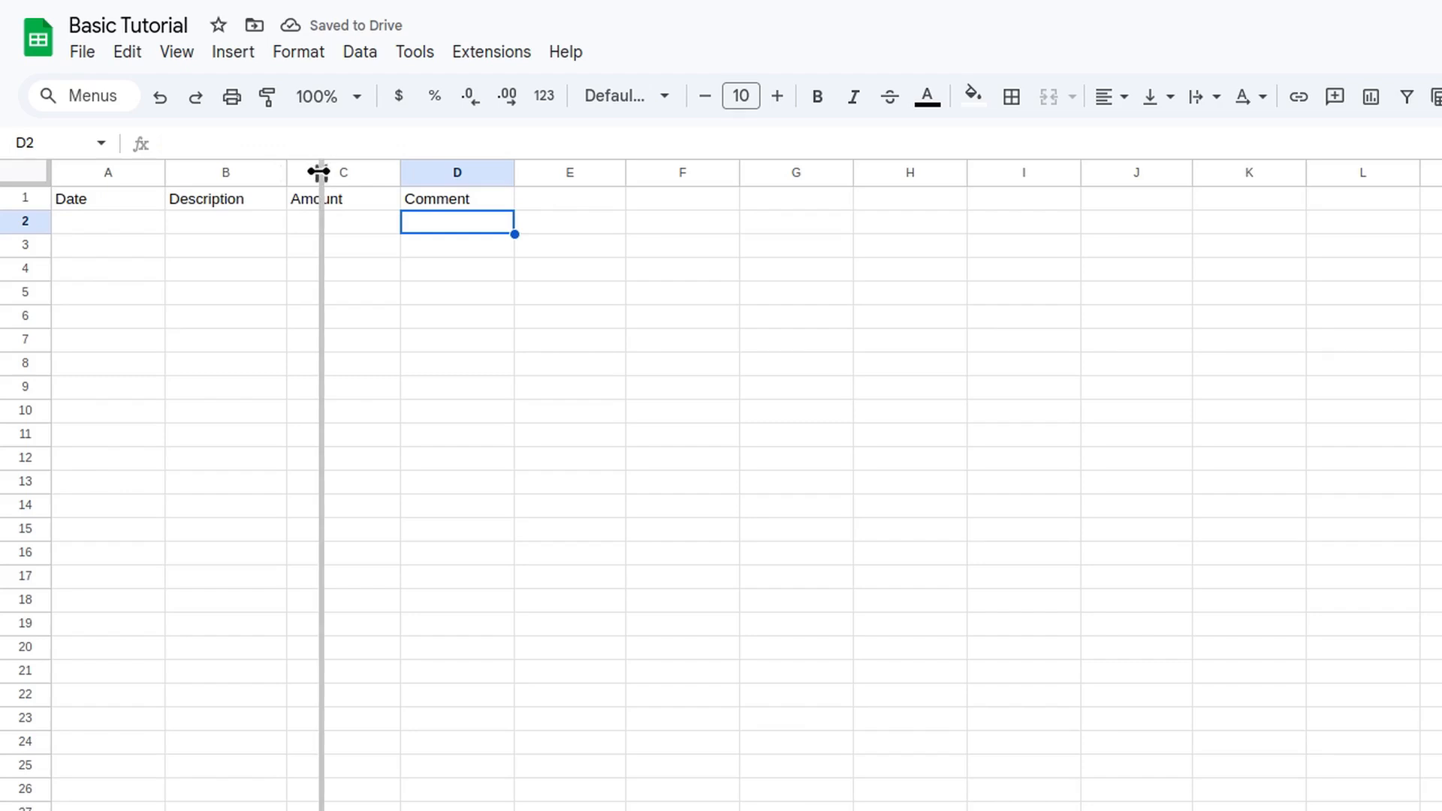
- Swap the two middle column headings so B1 reads Amount and C1 reads Description
{"action": "left_click", "coordinate": [293, 202]}
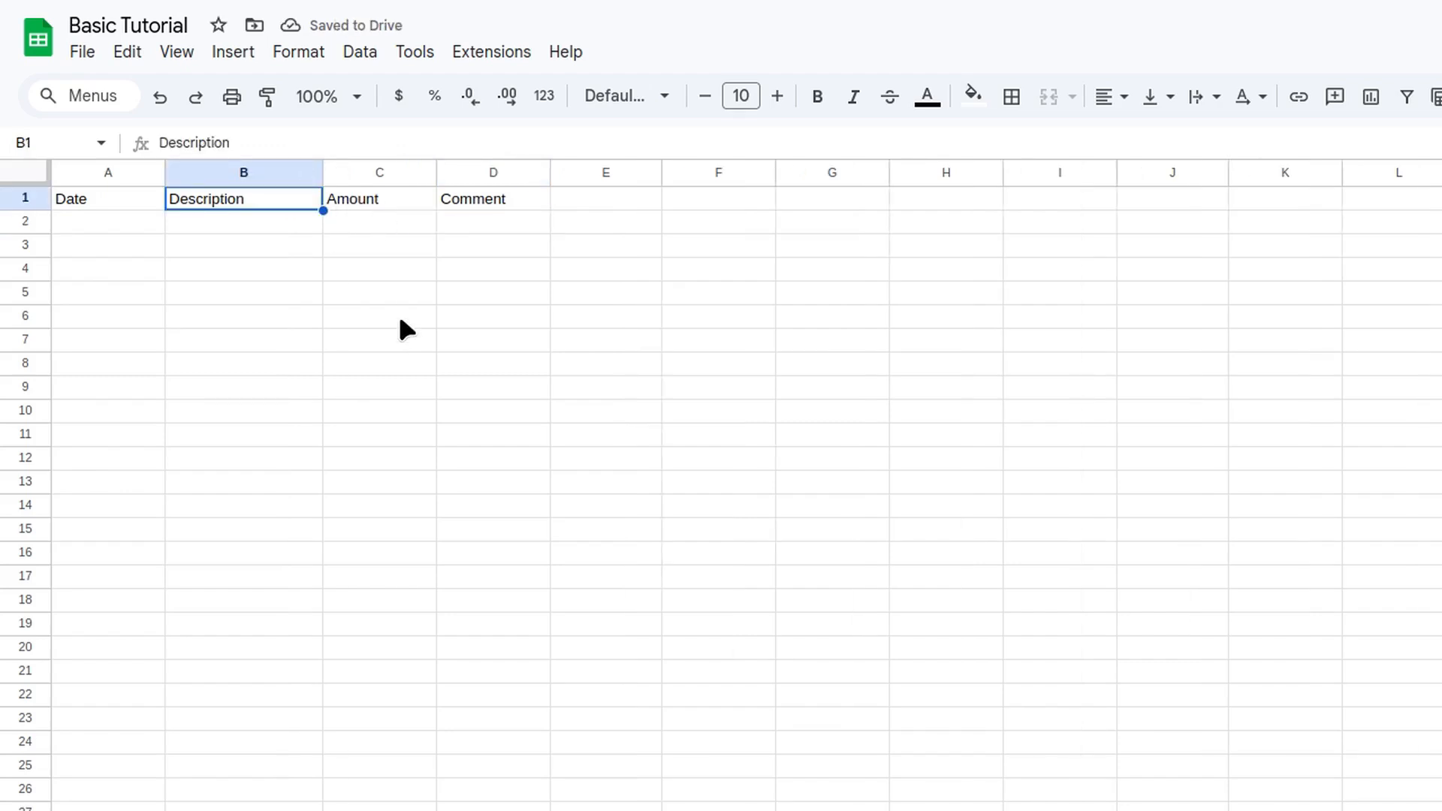
{"action": "type", "text": "Amount"}
{"action": "key", "text": "Return"}
{"action": "key", "text": "Right"}
{"action": "key", "text": "Up"}
{"action": "type", "text": "Description"}
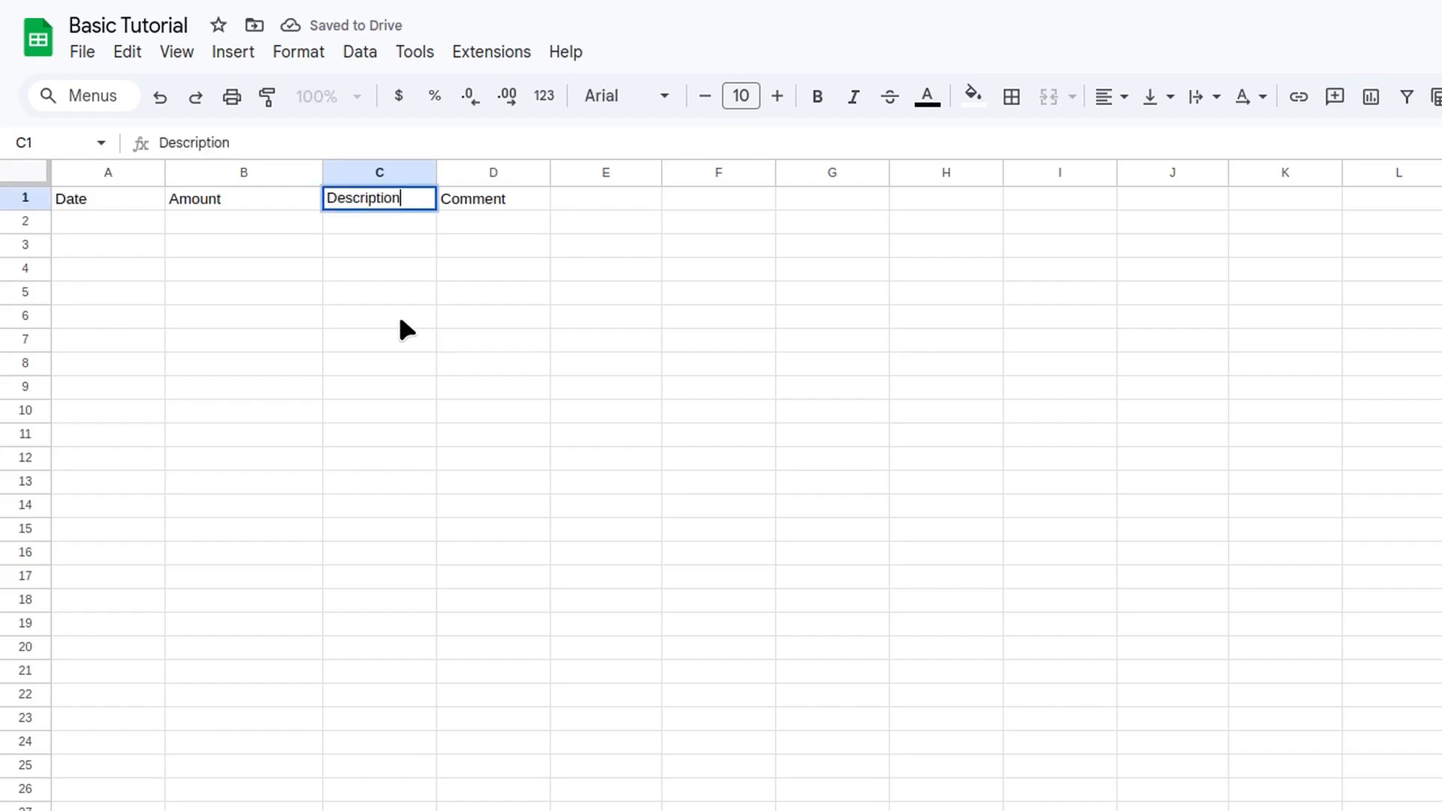
{"action": "key", "text": "Return"}
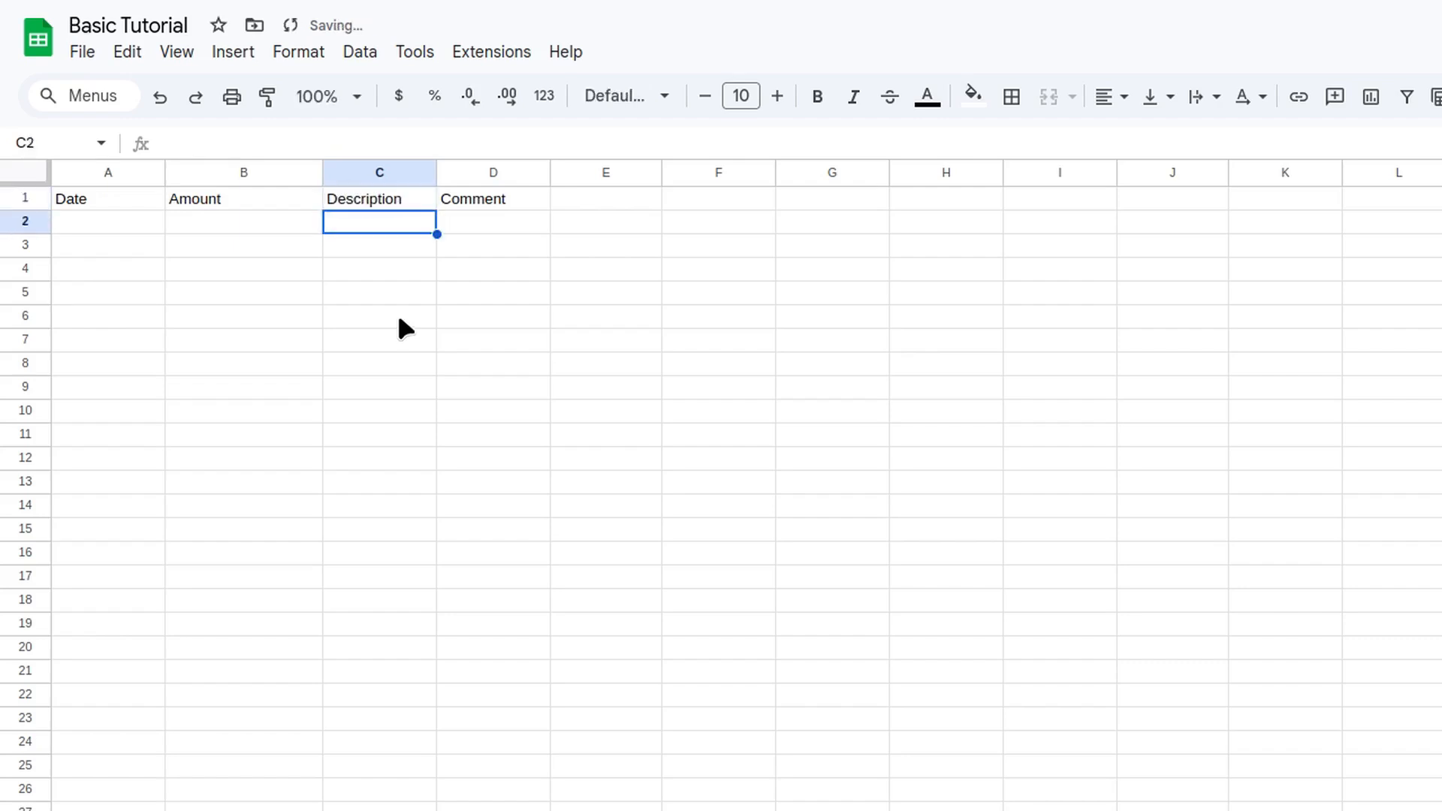
- Widen the Description column and insert an empty column between Description and Comment
{"action": "mouse_move", "coordinate": [428, 187]}
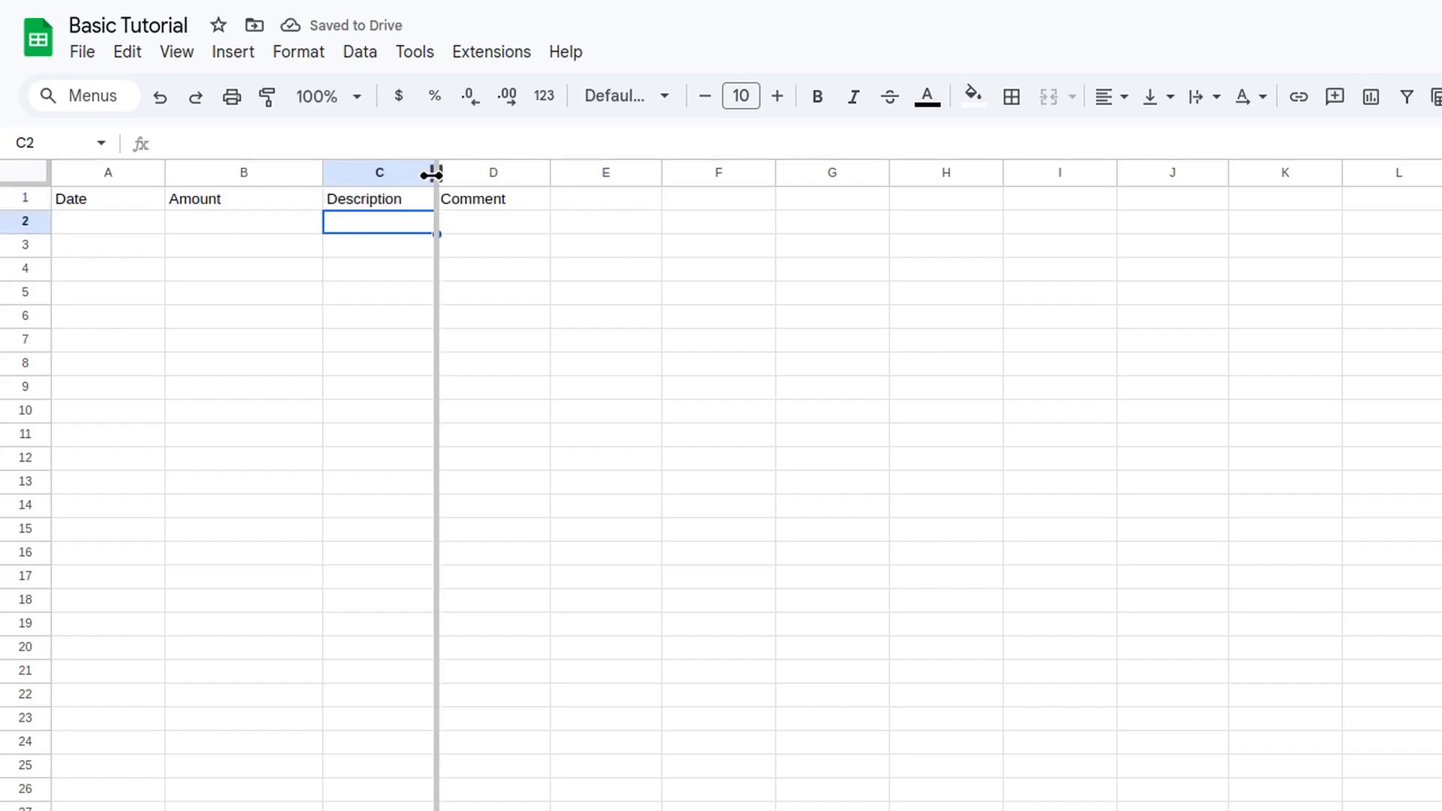
{"action": "left_click_drag", "start_coordinate": [434, 172], "coordinate": [580, 175]}
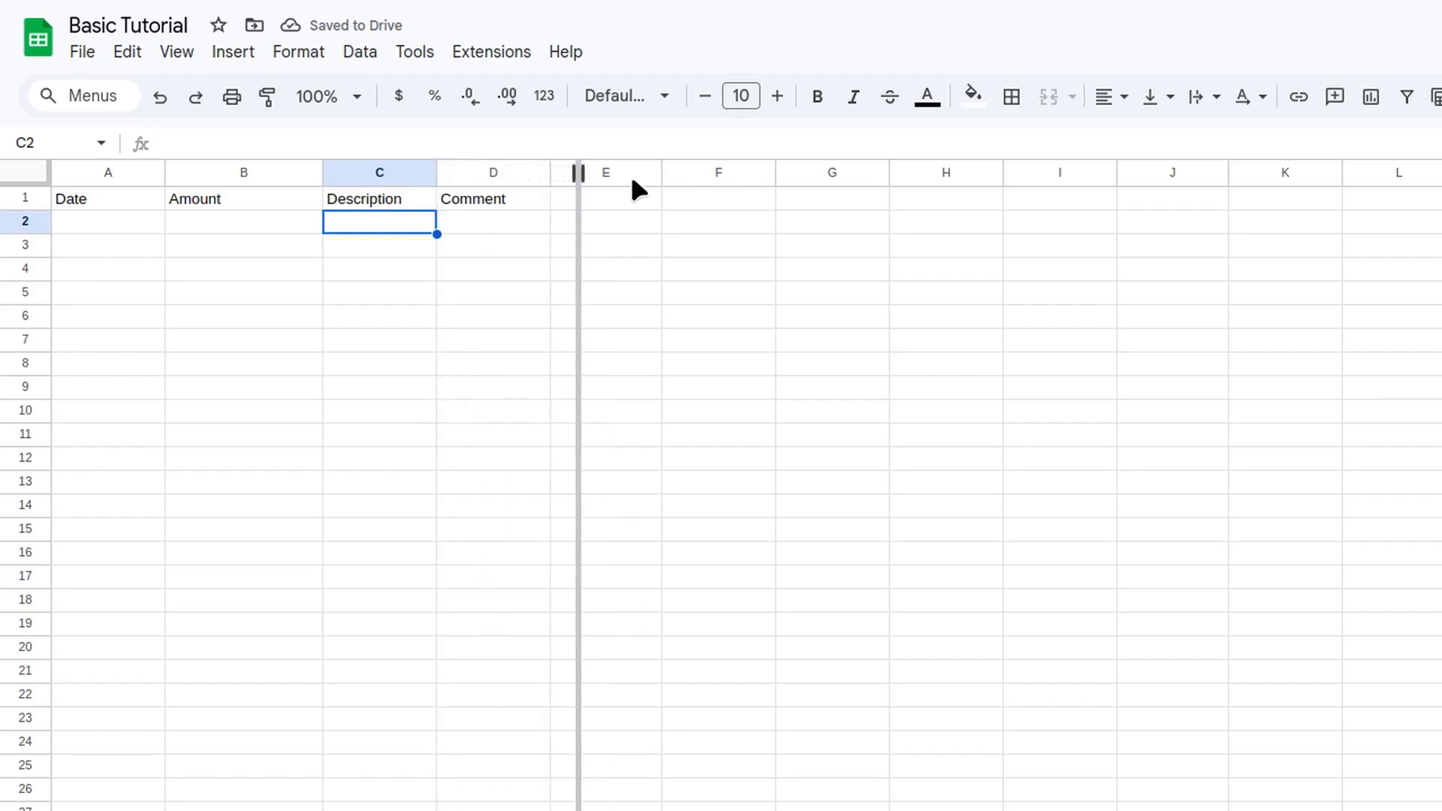
{"action": "right_click", "coordinate": [617, 173]}
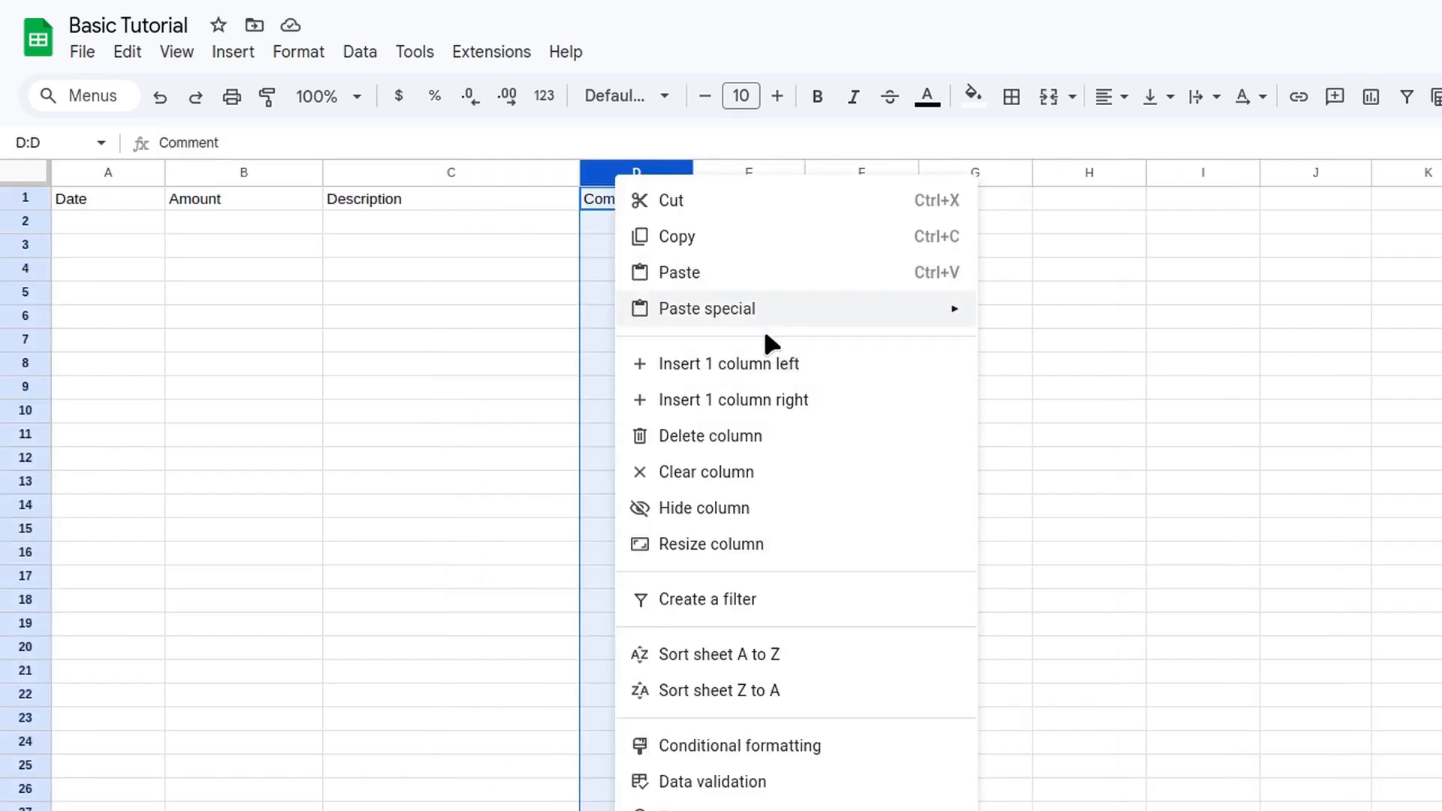
{"action": "left_click", "coordinate": [748, 366]}
- Enter the heading Category in cell D1 of the new column
{"action": "left_click", "coordinate": [638, 200]}
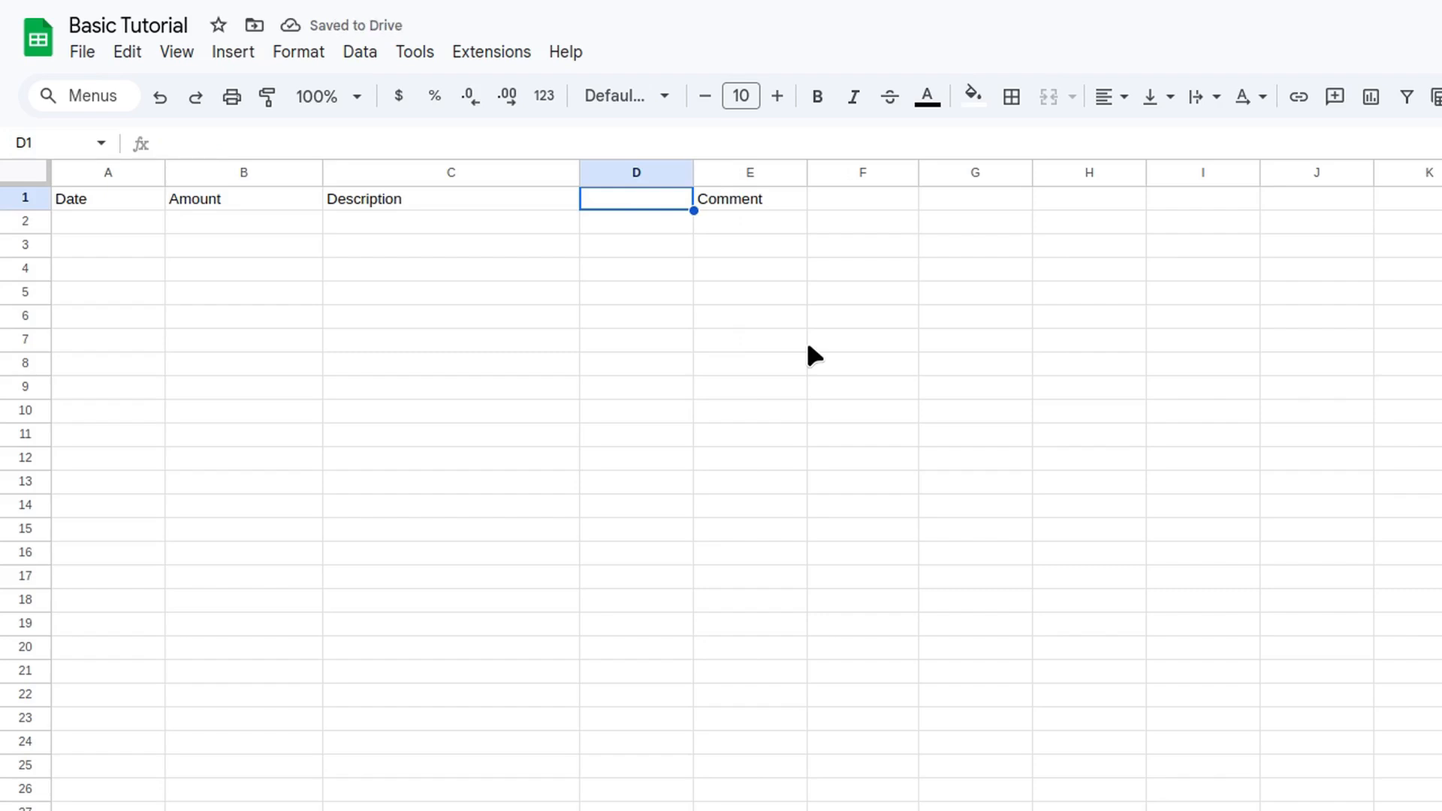
{"action": "type", "text": "Categpory"}
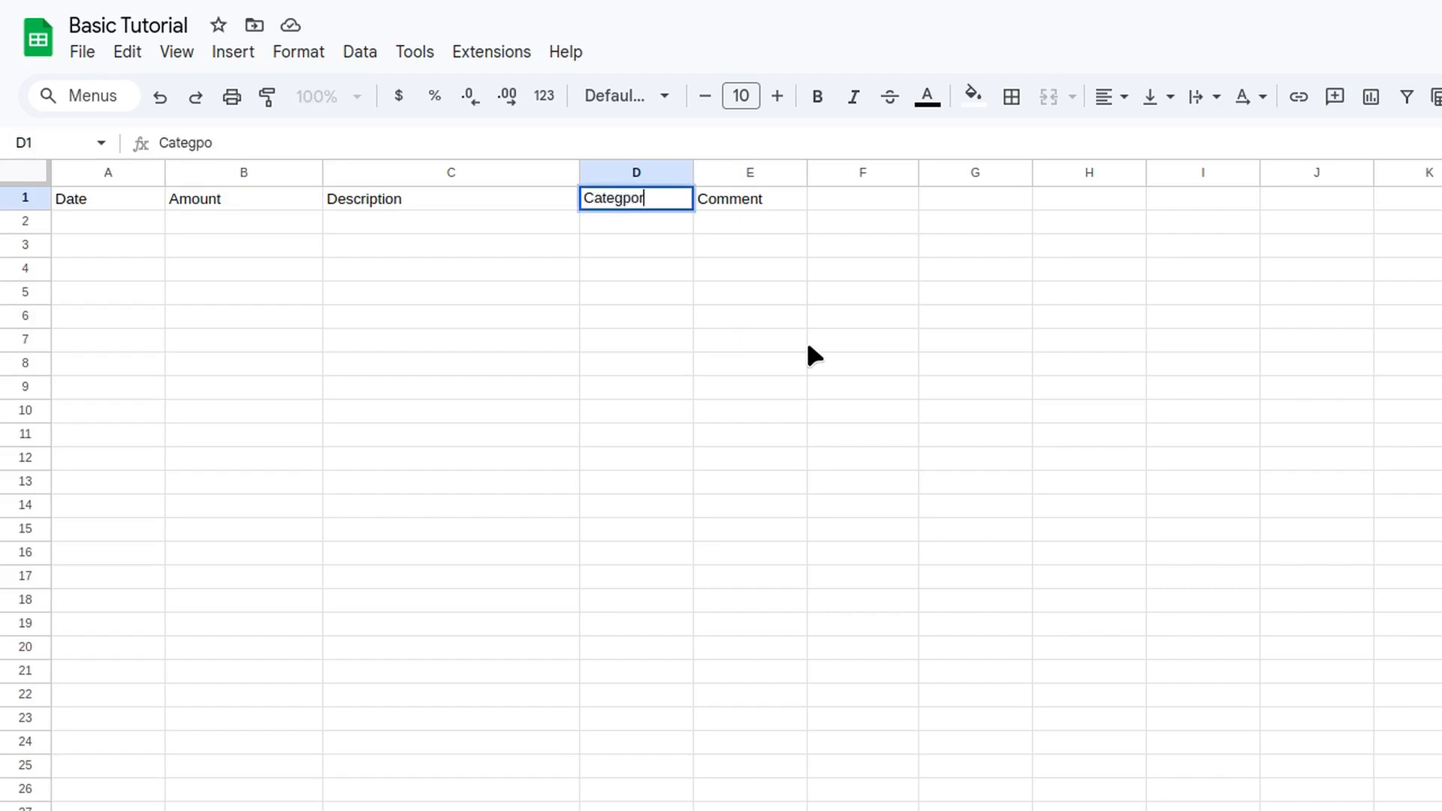
{"action": "key", "text": "BackSpace"}
{"action": "key", "text": "BackSpace"}
{"action": "key", "text": "BackSpace"}
{"action": "key", "text": "BackSpace"}
{"action": "type", "text": "ory"}
{"action": "key", "text": "Return"}
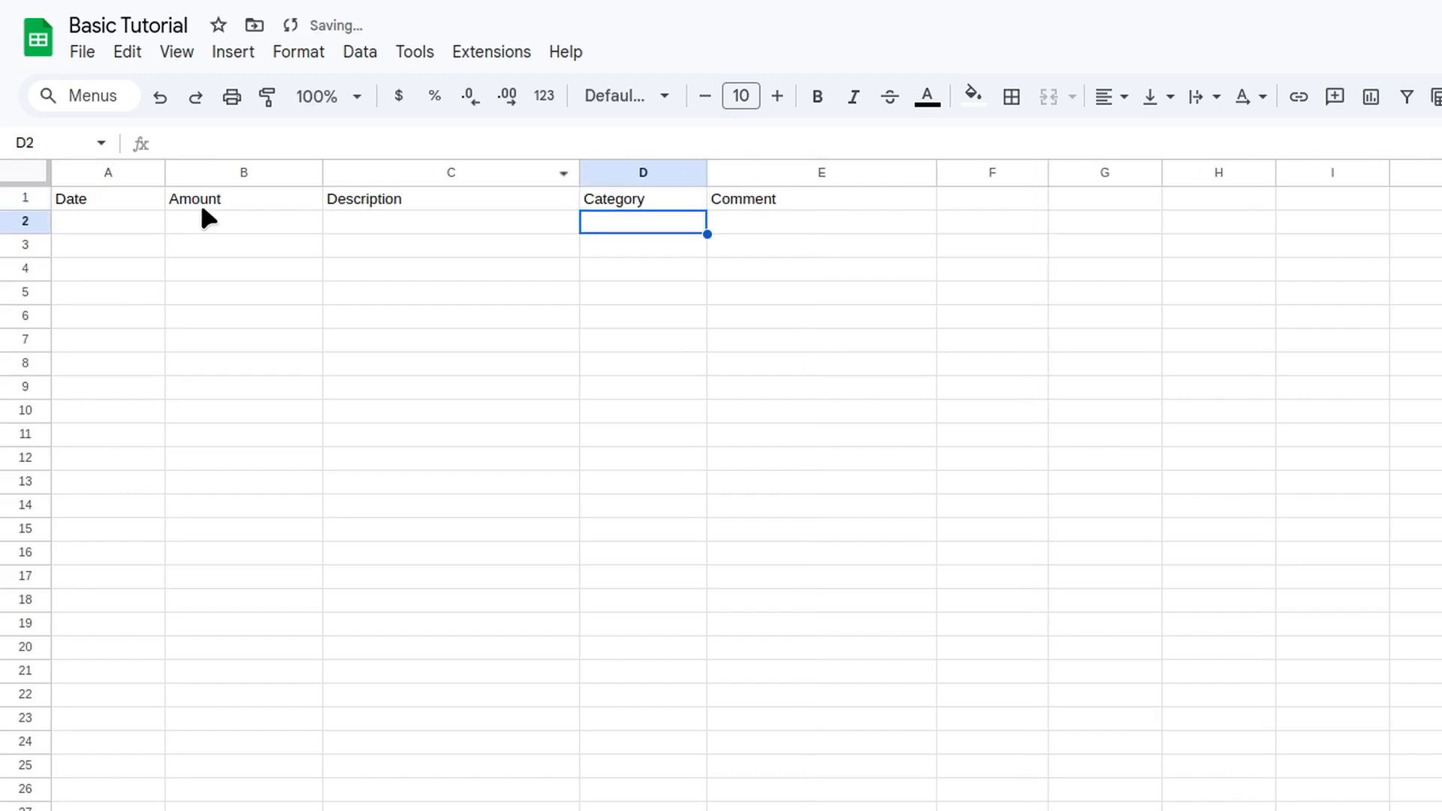
- Record the first expense in row 2: date 10/11/2024, amount 30, description Lunch out, category Take away
{"action": "left_click", "coordinate": [111, 222]}
{"action": "type", "text": "10/11/2024"}
{"action": "key", "text": "Tab"}
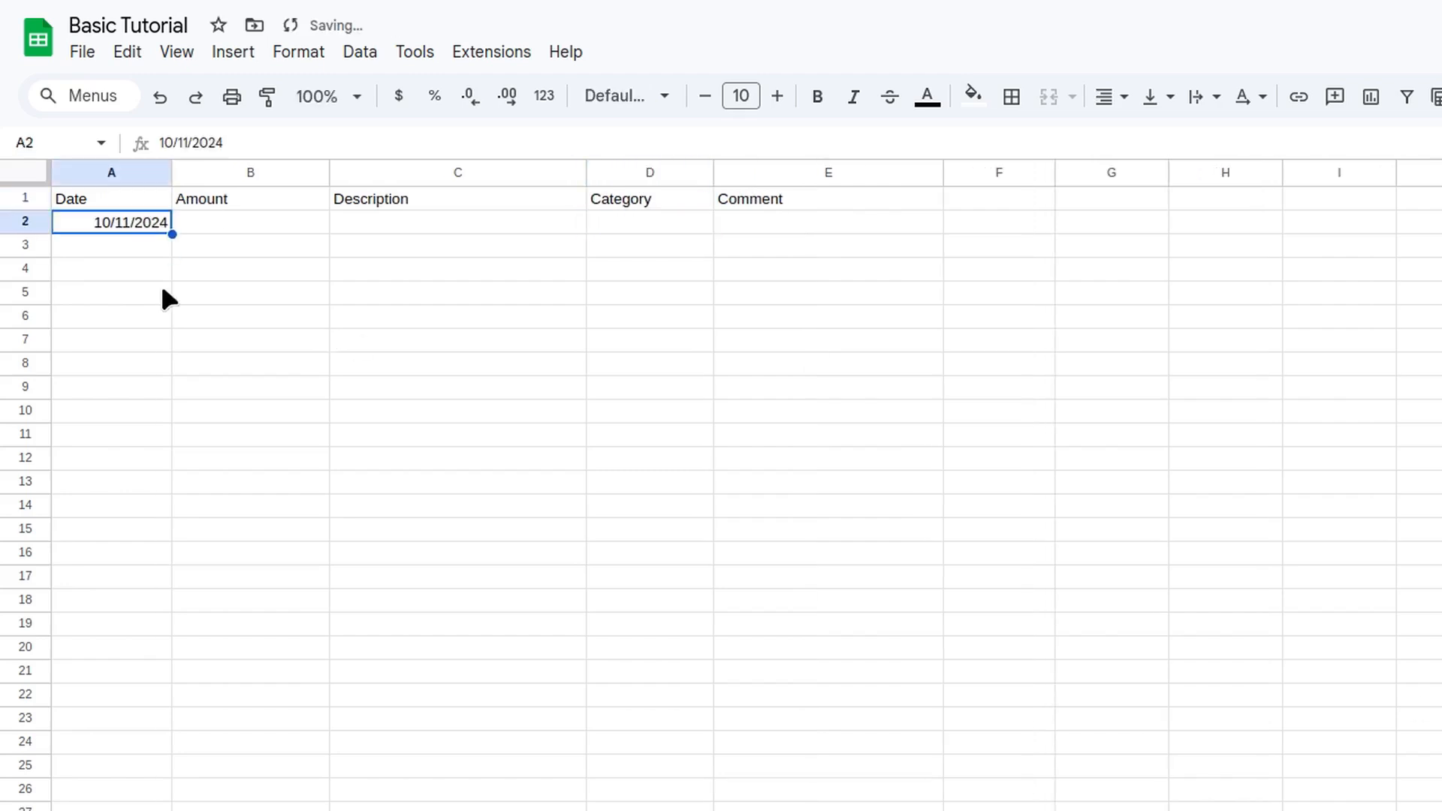
{"action": "type", "text": "30"}
{"action": "key", "text": "Tab"}
{"action": "type", "text": "Lunch out"}
{"action": "key", "text": "Tab"}
{"action": "type", "text": "Take"}
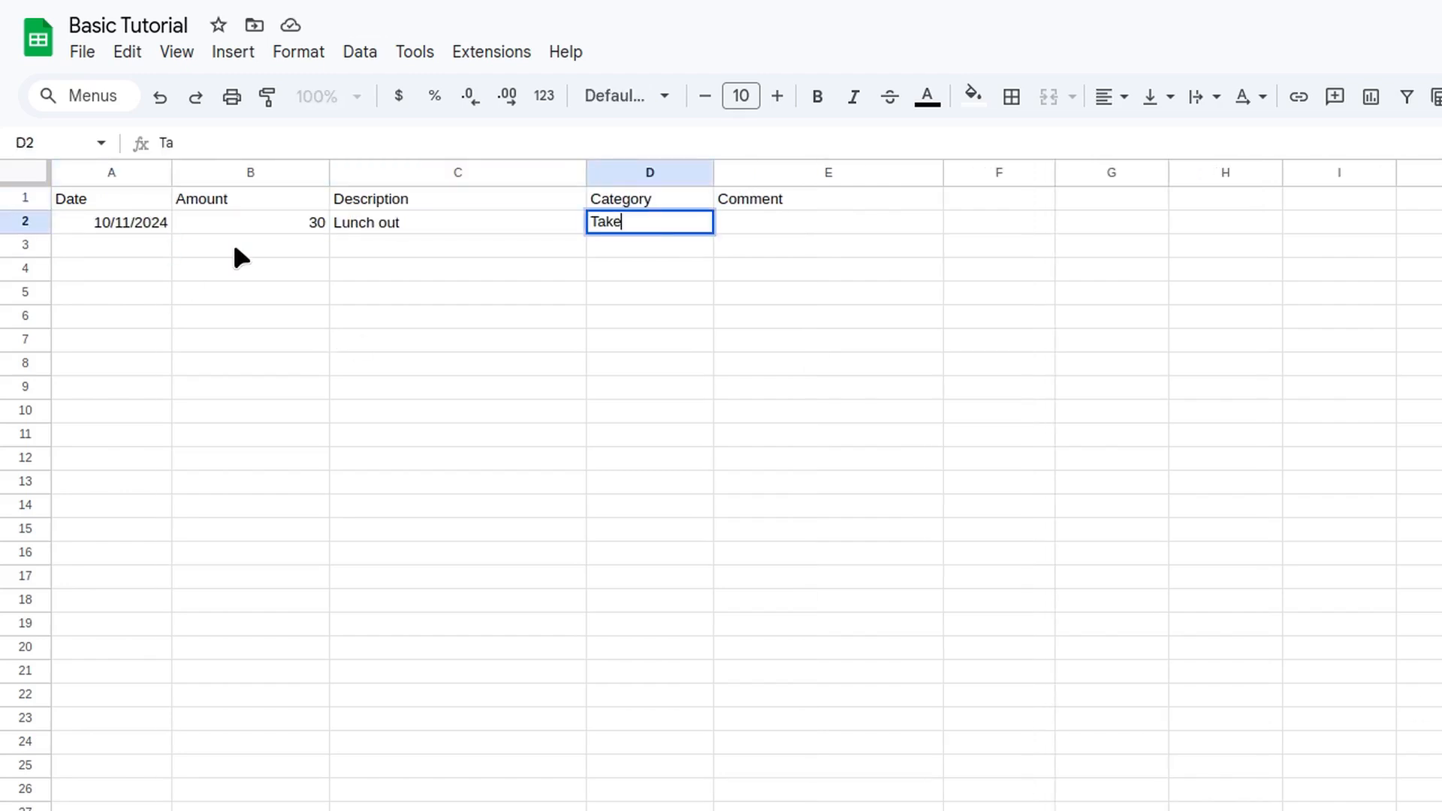
{"action": "type", "text": " away"}
{"action": "key", "text": "Tab"}
{"action": "key", "text": "Return"}
- Record an expense in row 3: date 11/11/2024, amount 15, description Pokemon Cards, category Guilt free spending
{"action": "type", "text": "11/11/2024"}
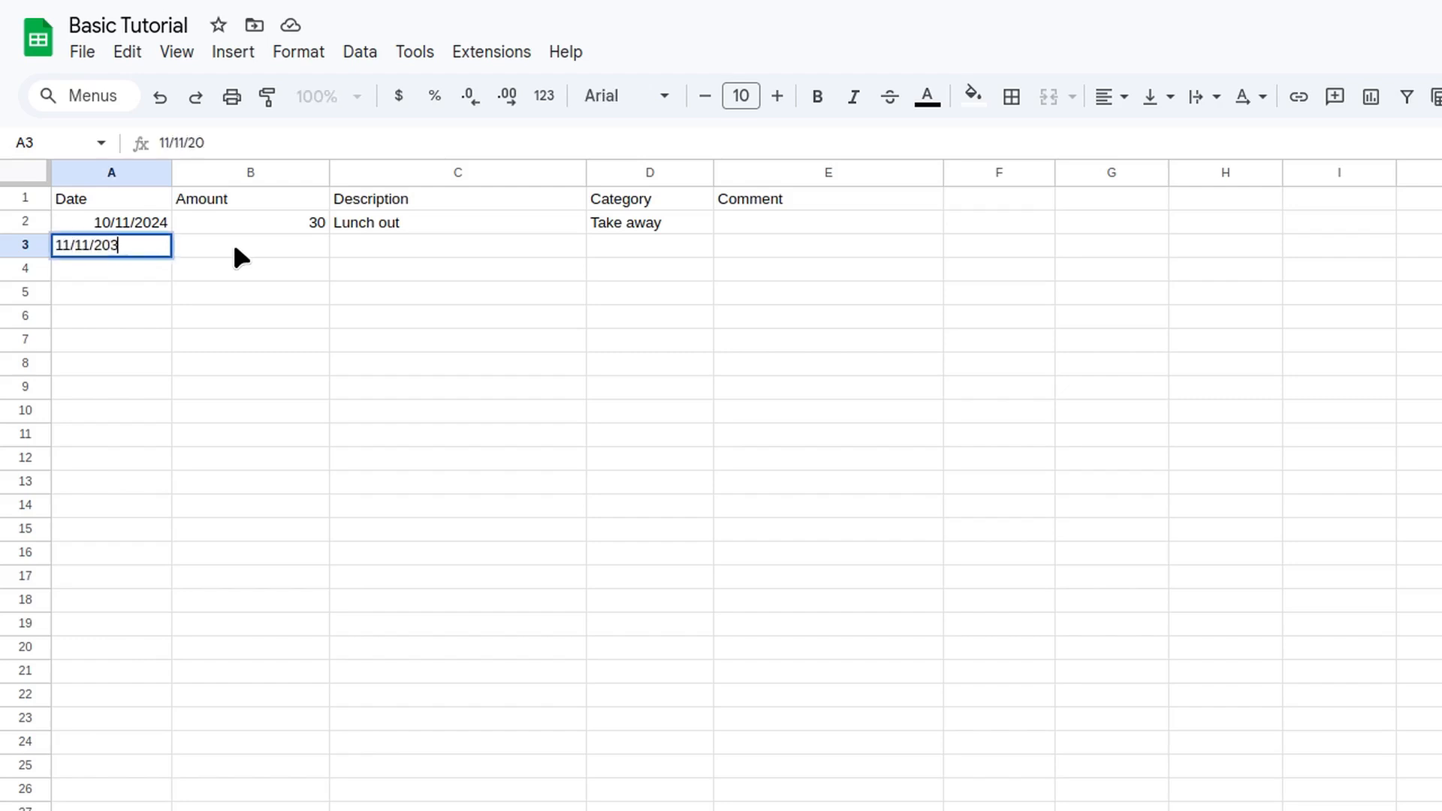
{"action": "key", "text": "Tab"}
{"action": "type", "text": "15"}
{"action": "key", "text": "Tab"}
{"action": "type", "text": "Pokemon Cards"}
{"action": "key", "text": "Tab"}
{"action": "type", "text": "Guilt free spending"}
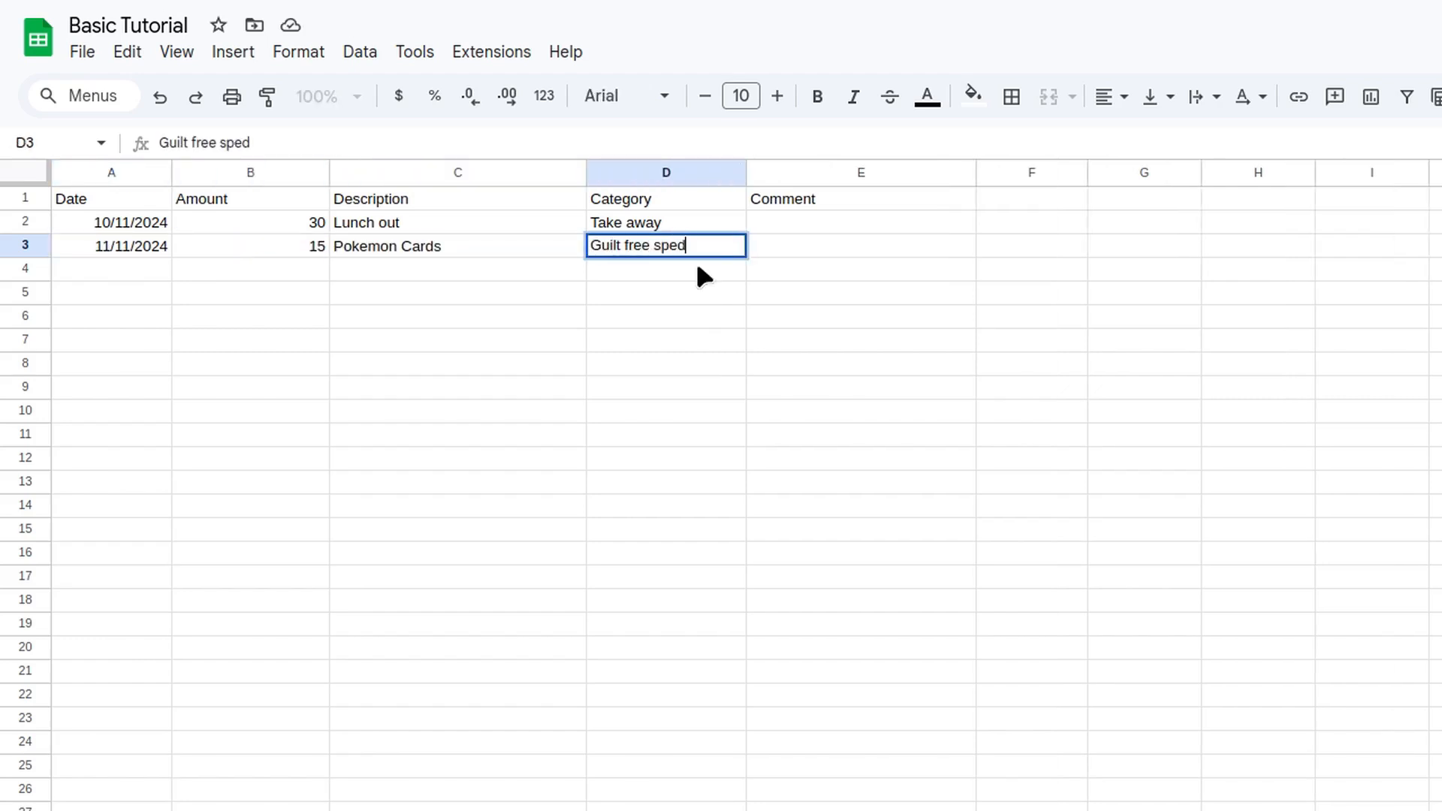
{"action": "key", "text": "Return"}
- Record an expense in row 4: 12/11/2024, 300, Gym Membership Fees, category Health, comment Once a quarter
{"action": "type", "text": "12/11/2024"}
{"action": "key", "text": "Tab"}
{"action": "type", "text": "300"}
{"action": "key", "text": "Tab"}
{"action": "type", "text": "Gym Membership Fees"}
{"action": "key", "text": "Tab"}
{"action": "type", "text": "Health"}
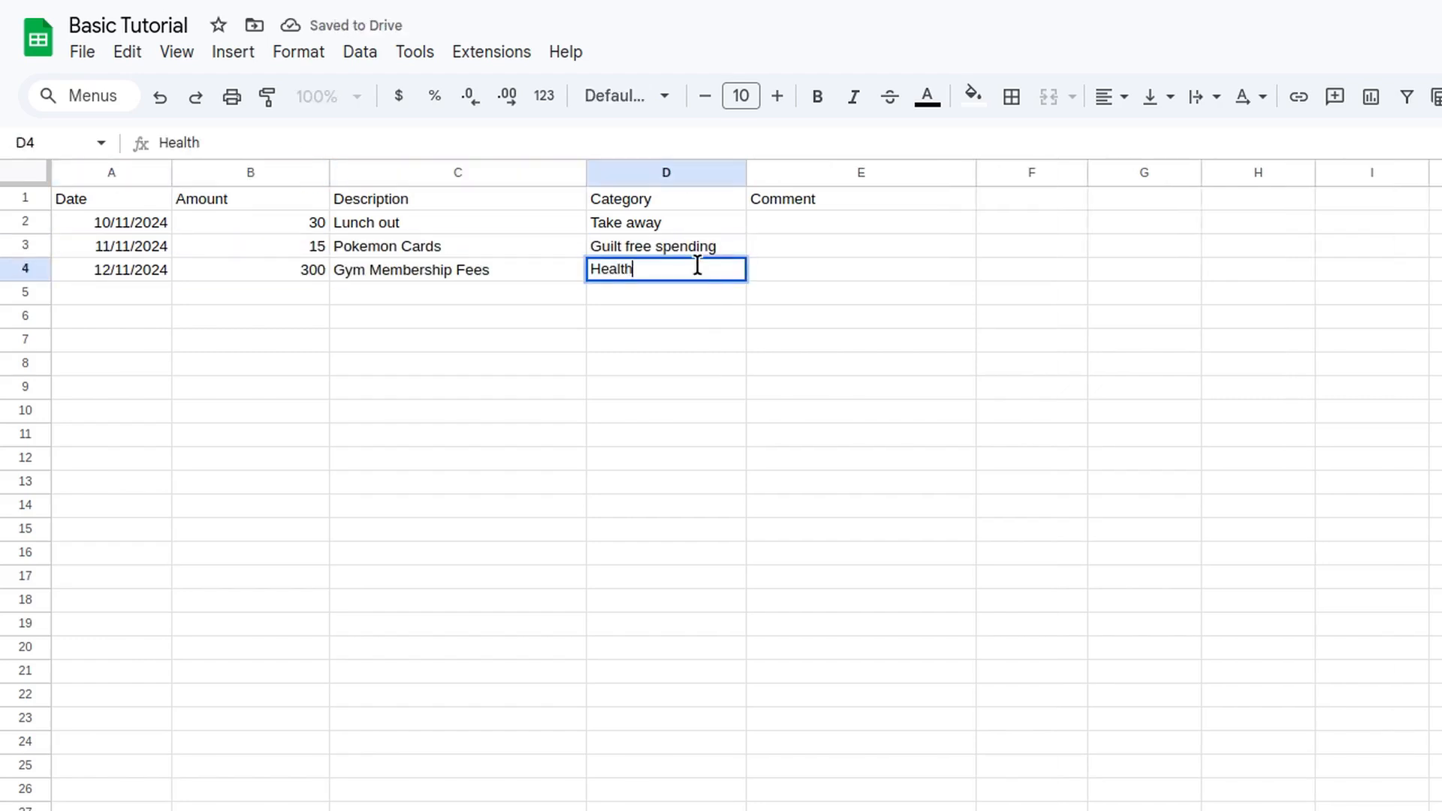
{"action": "key", "text": "Tab"}
{"action": "type", "text": "Once a quarter"}
{"action": "key", "text": "Return"}
- Record an expense in row 5 with amount 430, description Coles shop and category Groceries
{"action": "type", "text": "13/11/2024"}
{"action": "key", "text": "Tab"}
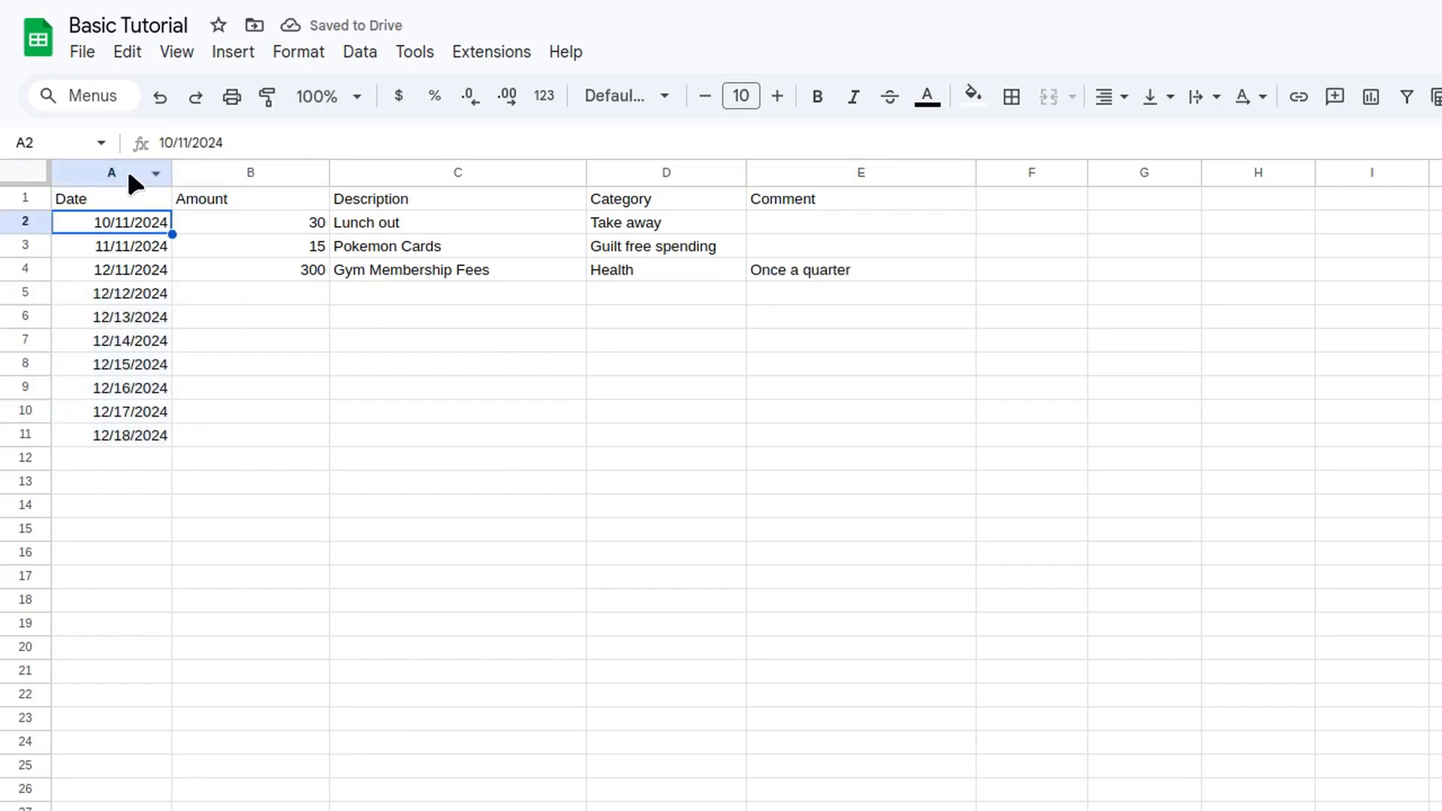
{"action": "left_click", "coordinate": [111, 293]}
{"action": "key", "text": "Tab"}
{"action": "type", "text": "430"}
{"action": "key", "text": "Tab"}
{"action": "type", "text": "Grocieries"}
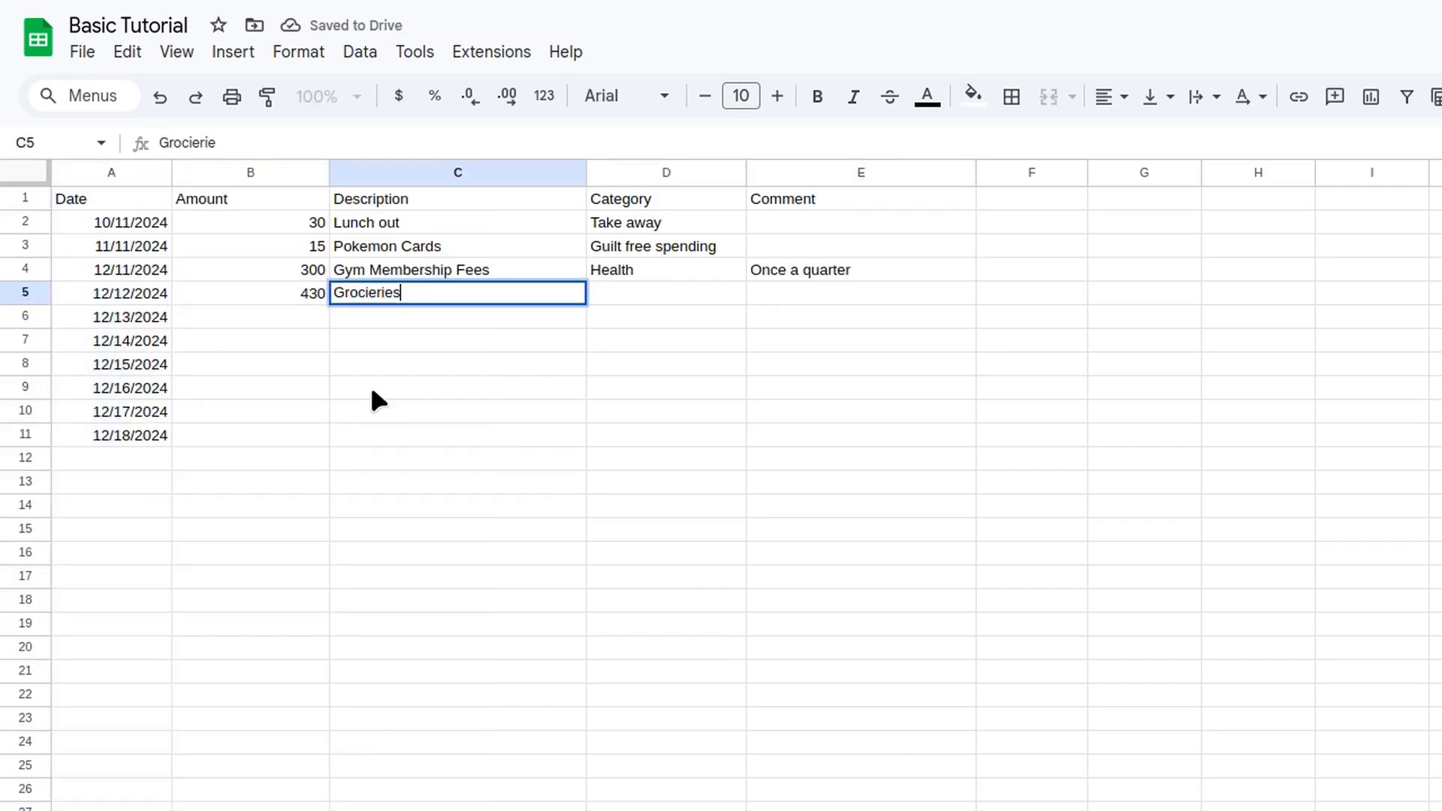
{"action": "key", "text": "Tab"}
{"action": "type", "text": "Groceries"}
{"action": "key", "text": "Left"}
{"action": "type", "text": "Coles shop"}
{"action": "key", "text": "Return"}
- Record an expense in row 6 with amount 20, description Pocket Money and category Kids
{"action": "type", "text": "20"}
{"action": "key", "text": "Tab"}
{"action": "type", "text": "Pocket Money"}
{"action": "key", "text": "Tab"}
{"action": "type", "text": "Kids"}
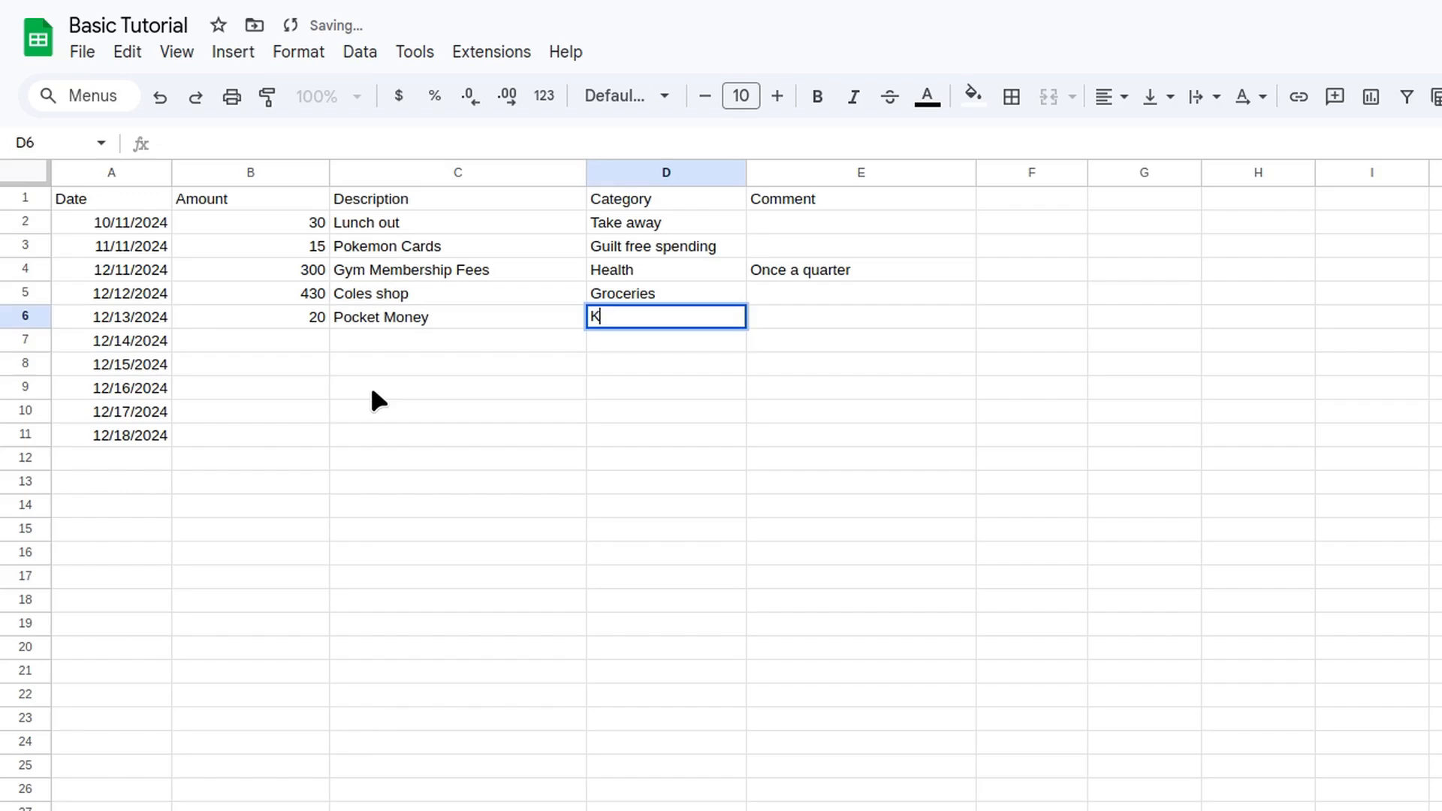
{"action": "key", "text": "Return"}
- Record an expense in row 7 with amount 120, description School excursion and category Kids
{"action": "type", "text": "120"}
{"action": "key", "text": "Tab"}
{"action": "type", "text": "School excursion"}
{"action": "key", "text": "Tab"}
{"action": "type", "text": "Kids"}
{"action": "key", "text": "Return"}
{"action": "key", "text": "Left"}
{"action": "key", "text": "Left"}
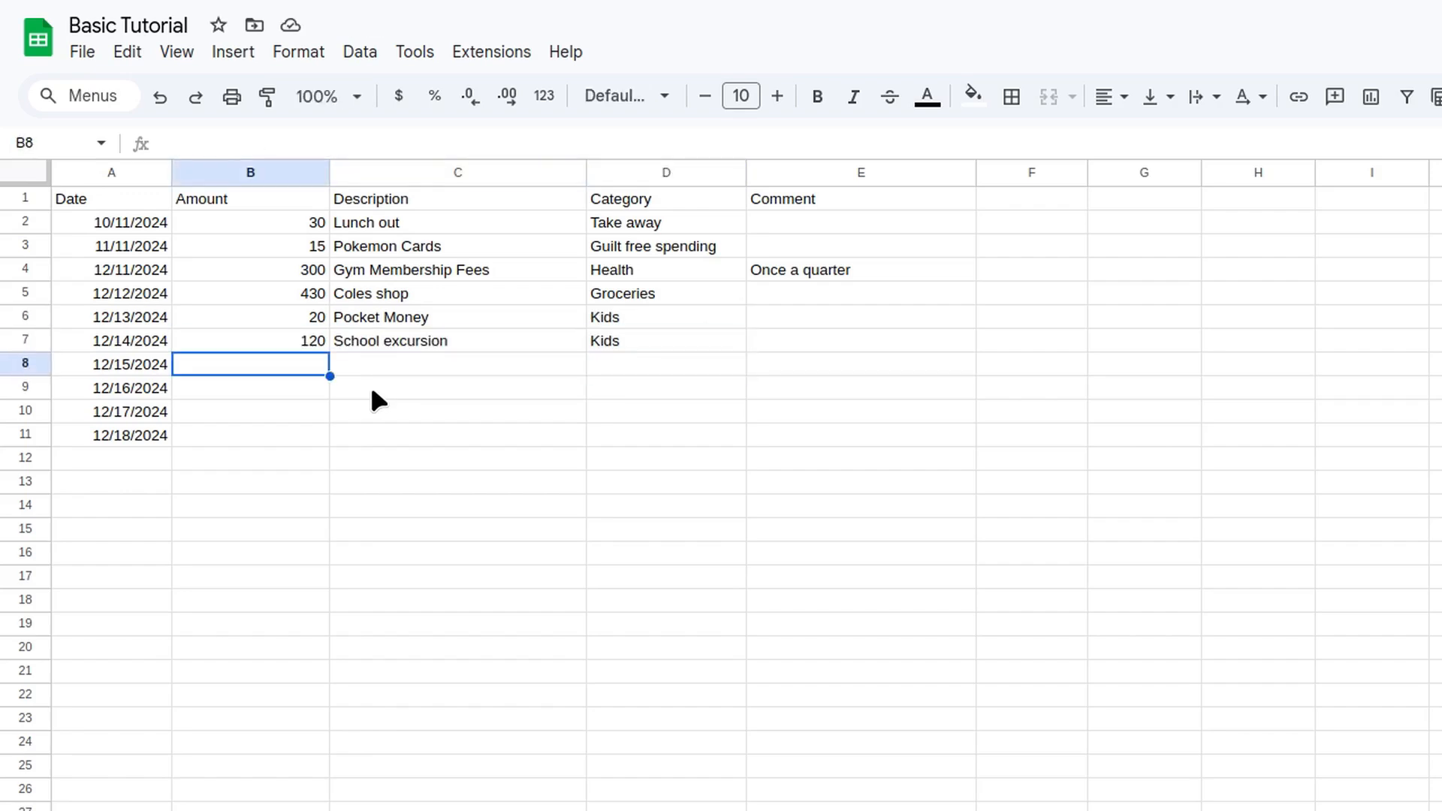
- Record an expense in row 8 with amount 45, description Office supplies, category Work and comment Stationary
{"action": "type", "text": "456"}
{"action": "key", "text": "BackSpace"}
{"action": "key", "text": "Tab"}
{"action": "type", "text": "Office supplies"}
{"action": "key", "text": "Tab"}
{"action": "type", "text": "Work"}
{"action": "key", "text": "Tab"}
{"action": "type", "text": "Stationary"}
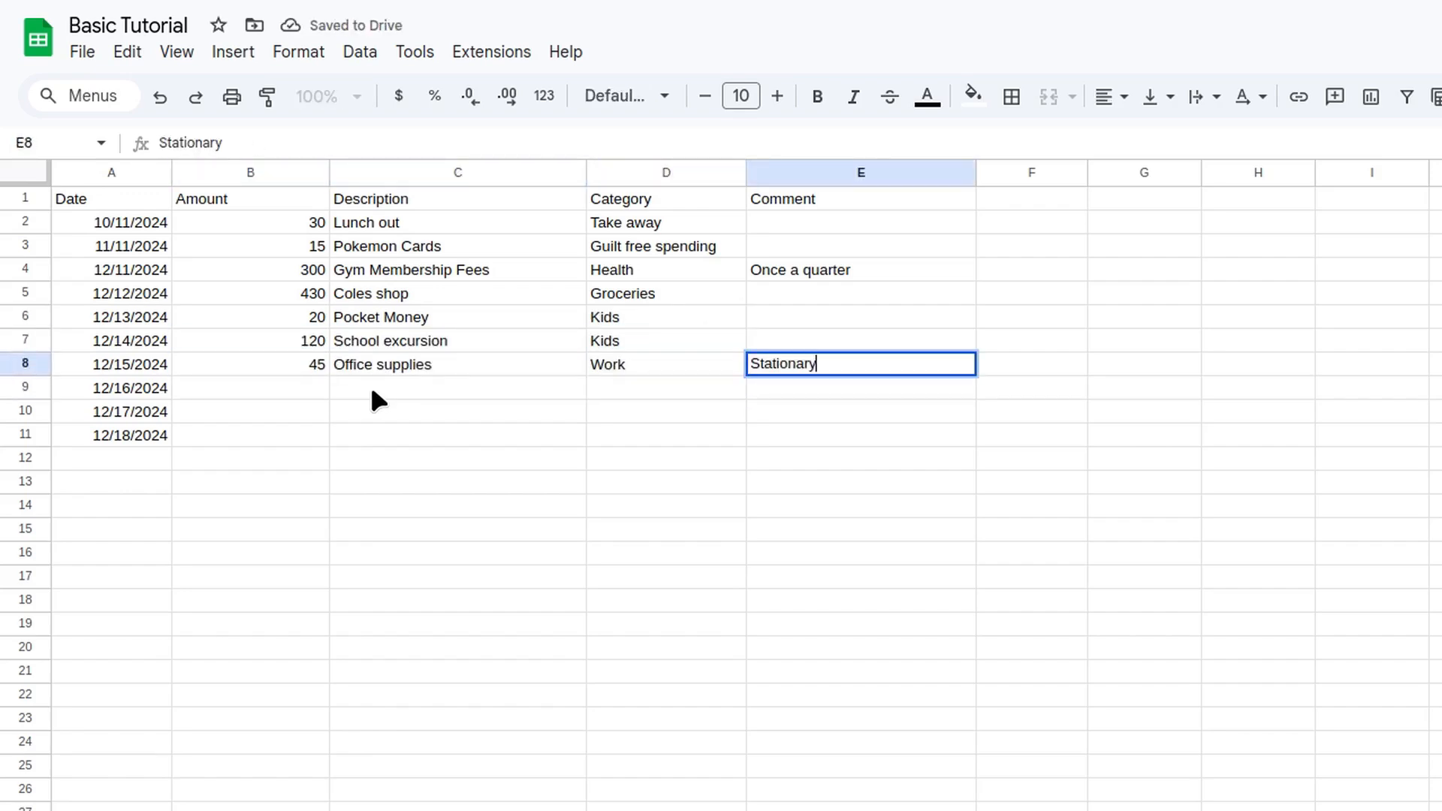
{"action": "key", "text": "Return"}
{"action": "key", "text": "Down"}
{"action": "key", "text": "Up"}
- Record an expense in row 9 with amount 700, description Car registration and category Transport
{"action": "type", "text": "700"}
{"action": "key", "text": "Tab"}
{"action": "type", "text": "Car registration"}
{"action": "key", "text": "Tab"}
{"action": "type", "text": "Transport"}
{"action": "key", "text": "Return"}
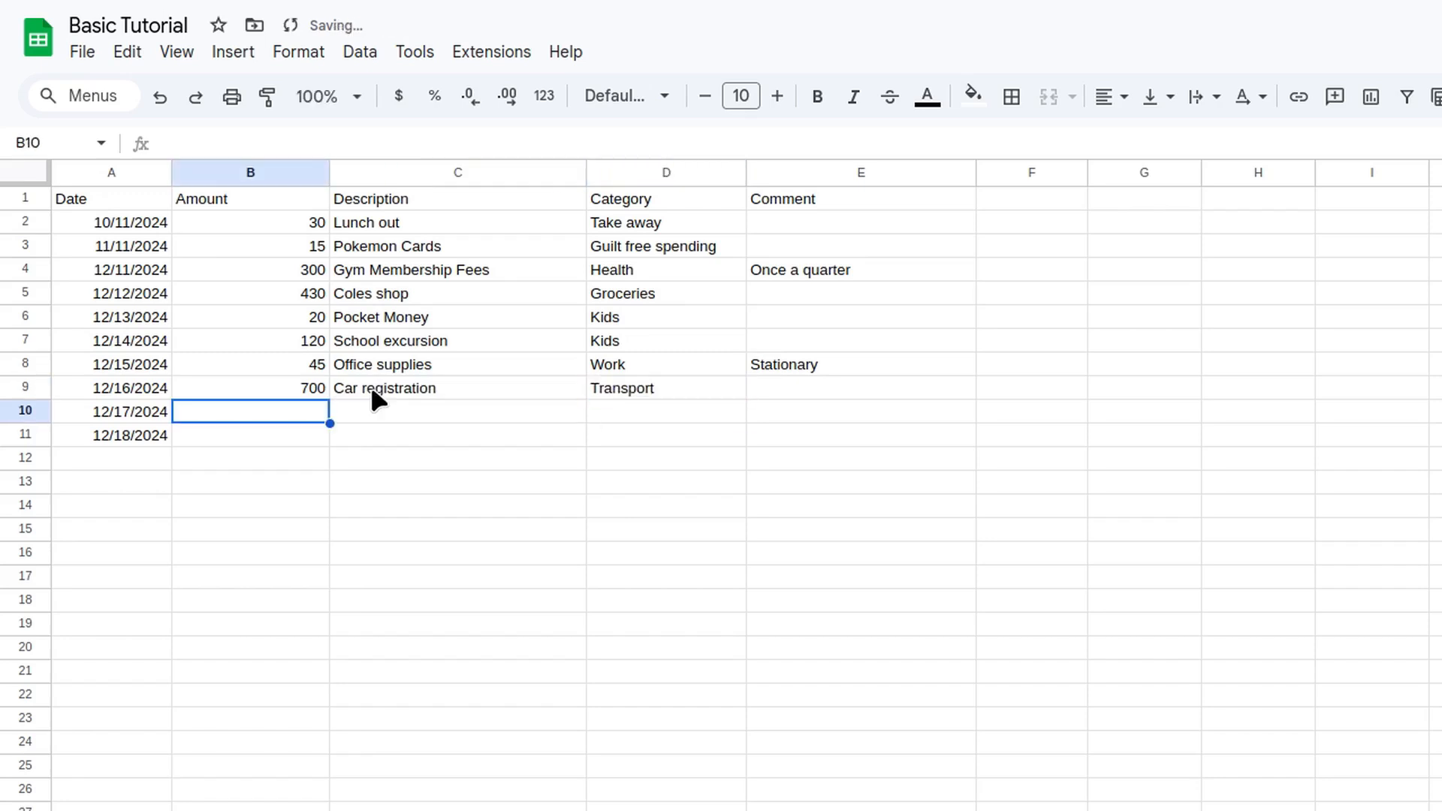
- Record an expense in row 10 with amount 80, description Petrol and category Transport
{"action": "type", "text": "80\tPetrol"}
{"action": "key", "text": "Tab"}
{"action": "type", "text": "Transport"}
{"action": "key", "text": "Return"}
- Record an expense in row 11 with amount 5, description Coffee at work and category Work
{"action": "type", "text": "5"}
{"action": "key", "text": "Tab"}
{"action": "type", "text": "Cofffee"}
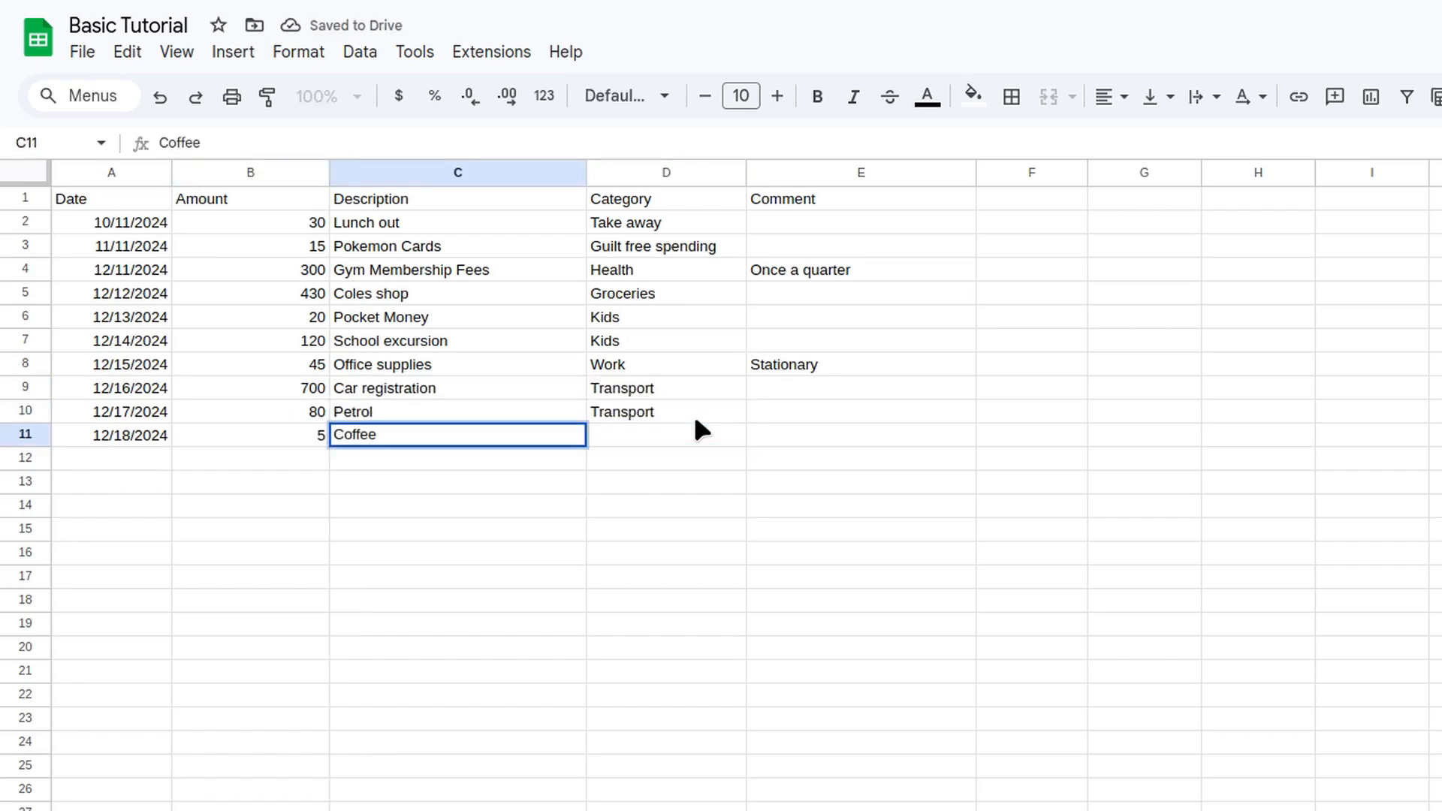
{"action": "type", "text": " at work\tWork"}
{"action": "key", "text": "Home"}
{"action": "key", "text": "Down"}
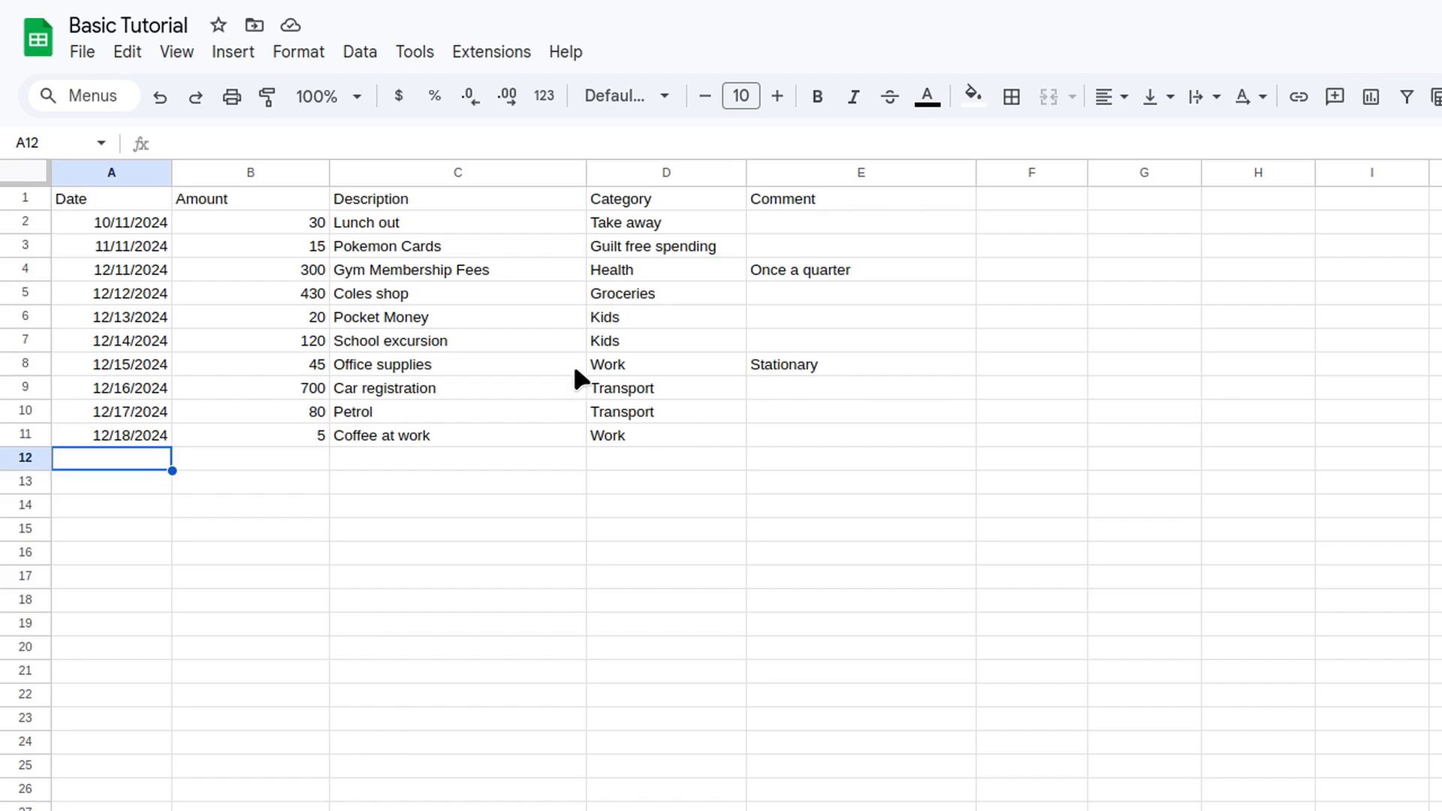
- Insert a column before Date and give it the heading Item
{"action": "right_click", "coordinate": [109, 181]}
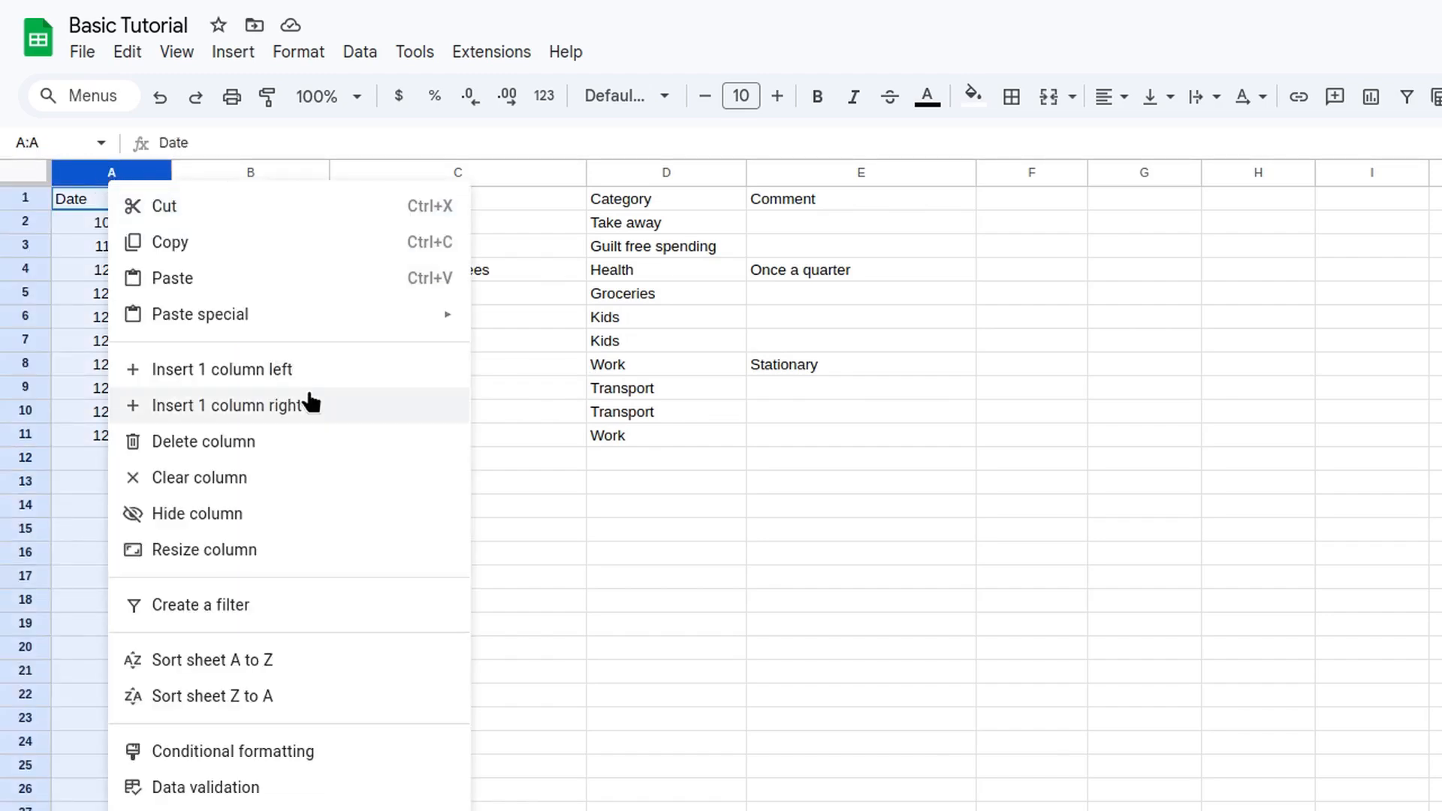
{"action": "left_click", "coordinate": [247, 376]}
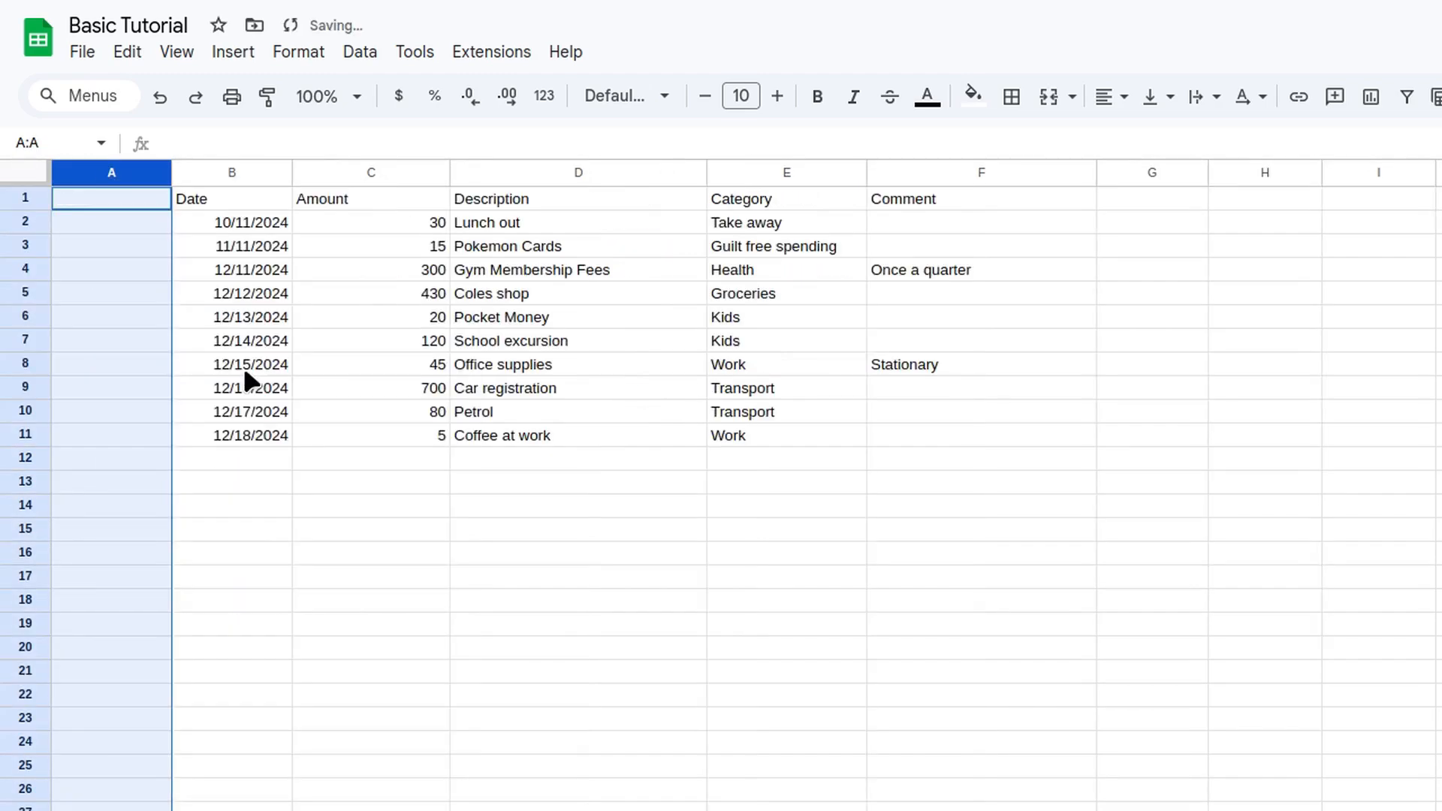
{"action": "left_click", "coordinate": [162, 203]}
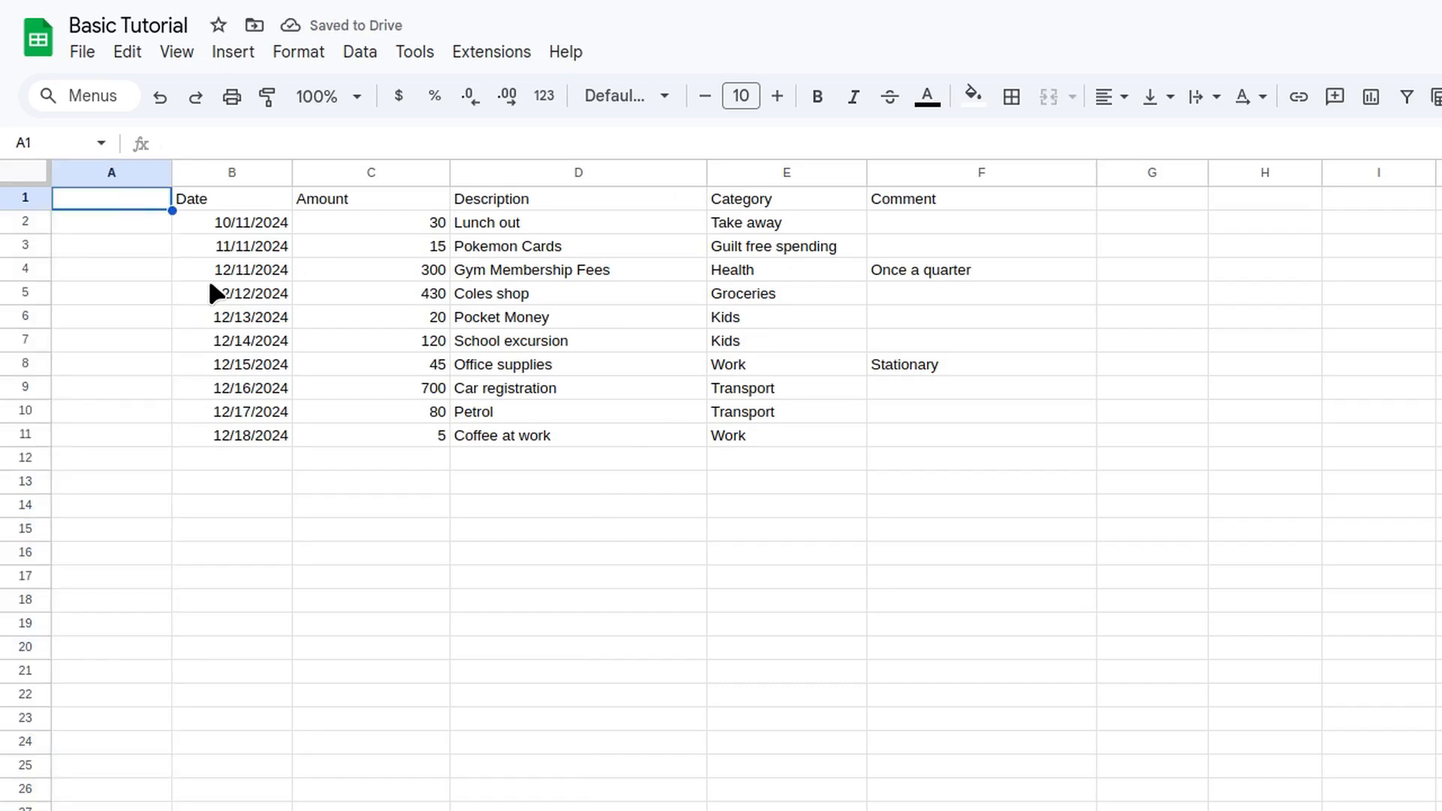
{"action": "type", "text": "Item"}
{"action": "key", "text": "Return"}
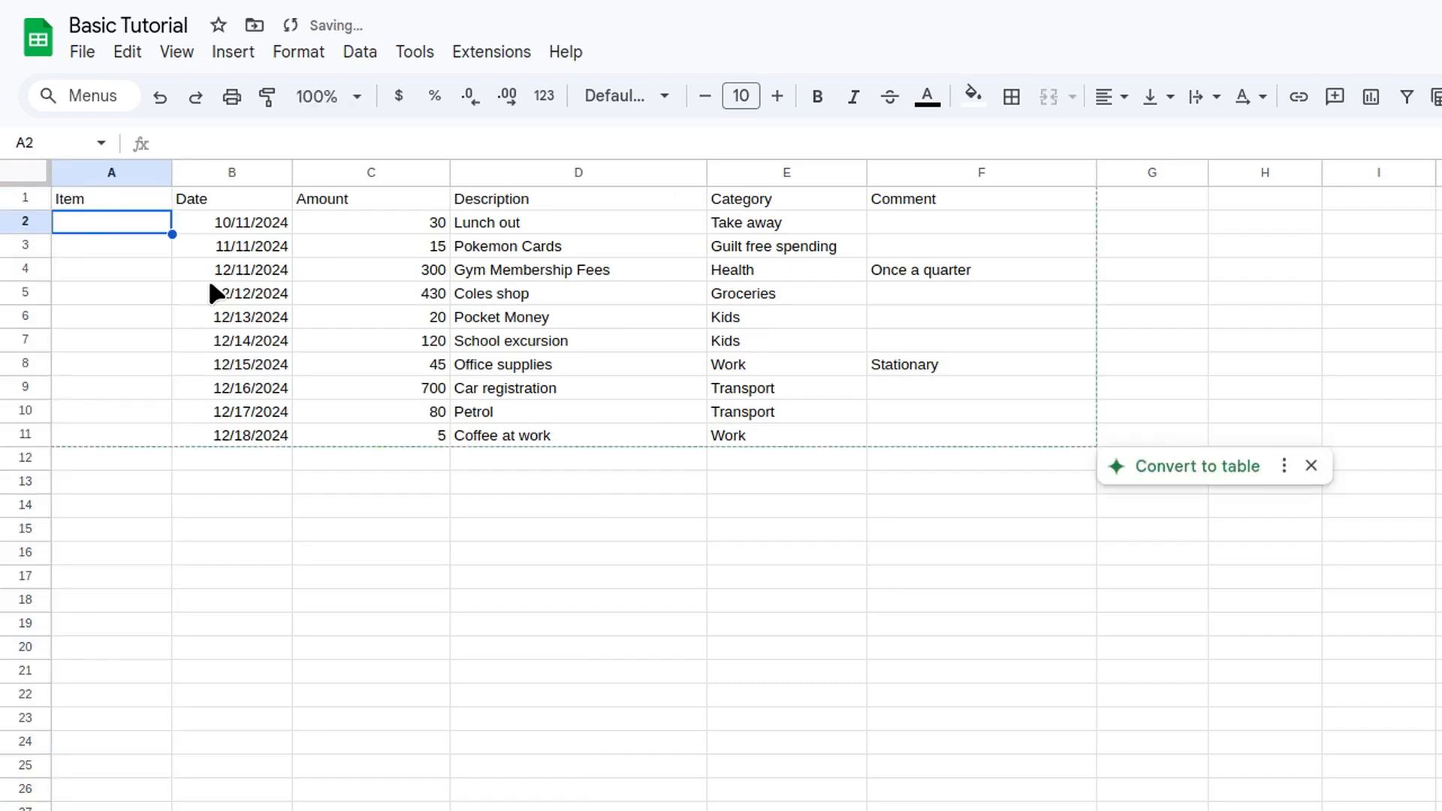
- Number the expenses 1 to 10 in A2:A11 by entering 1 and 2 and extending the series to the last expense row
{"action": "type", "text": "1"}
{"action": "key", "text": "Return"}
{"action": "type", "text": "2"}
{"action": "key", "text": "Return"}
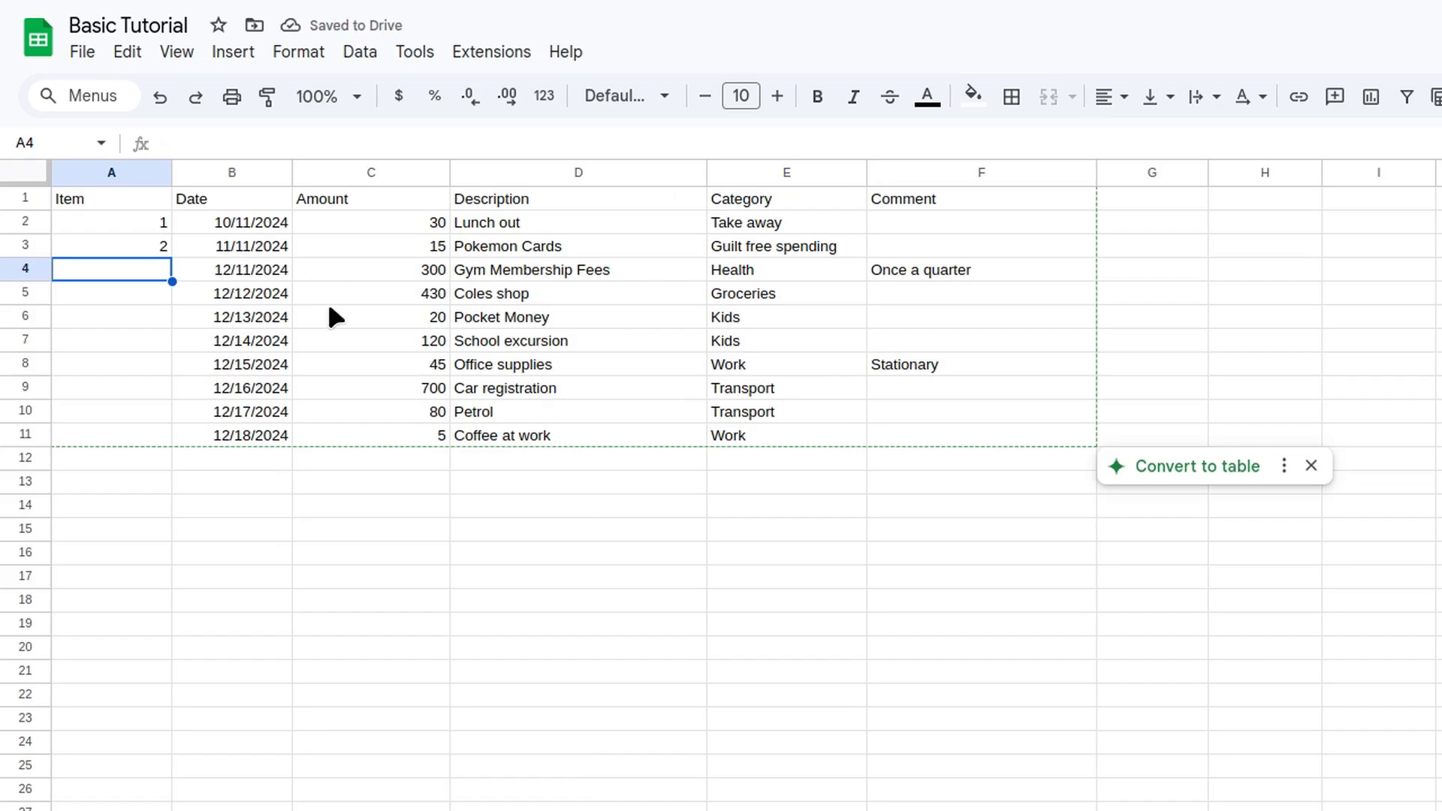
{"action": "left_click_drag", "start_coordinate": [145, 219], "coordinate": [137, 236]}
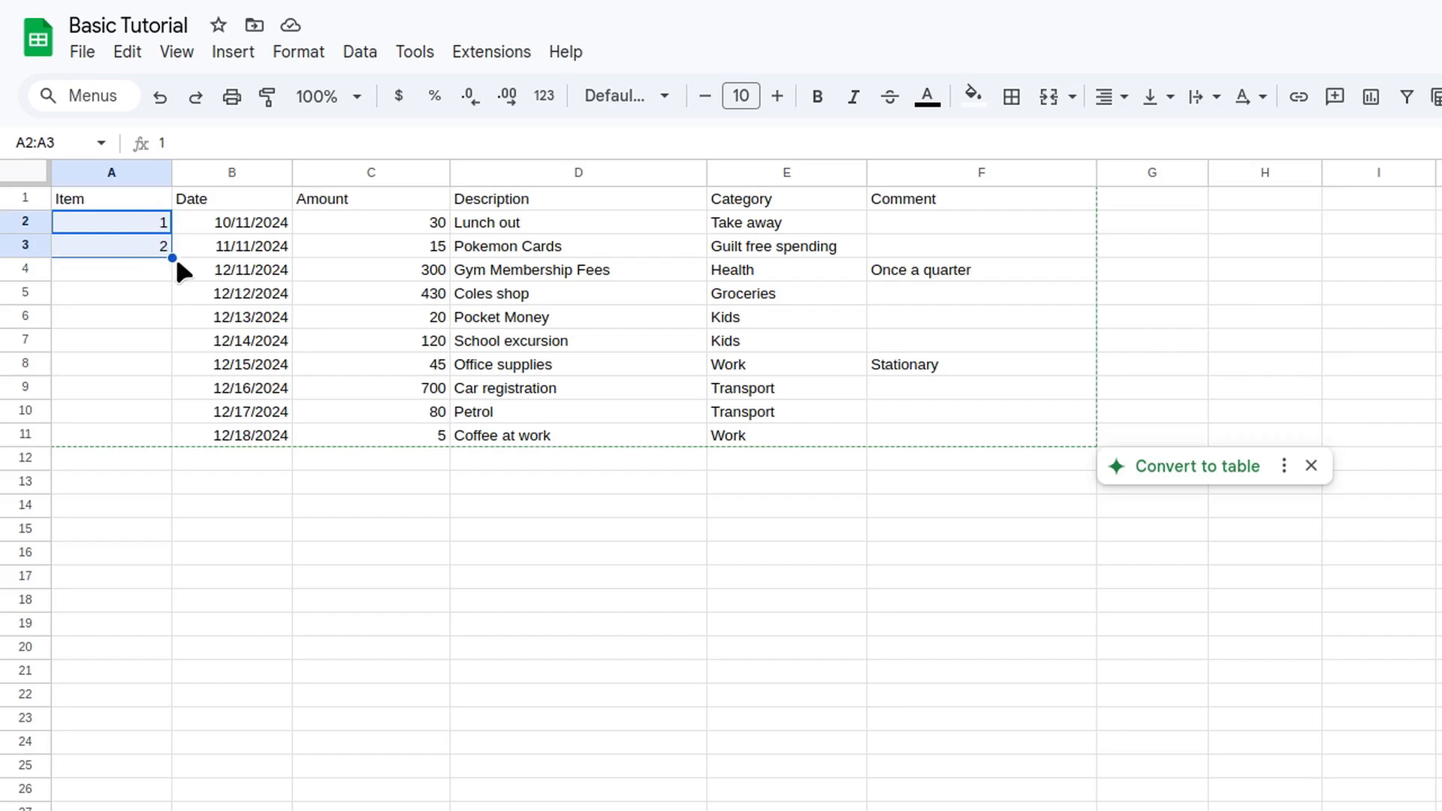
{"action": "left_click_drag", "start_coordinate": [173, 258], "coordinate": [165, 445]}
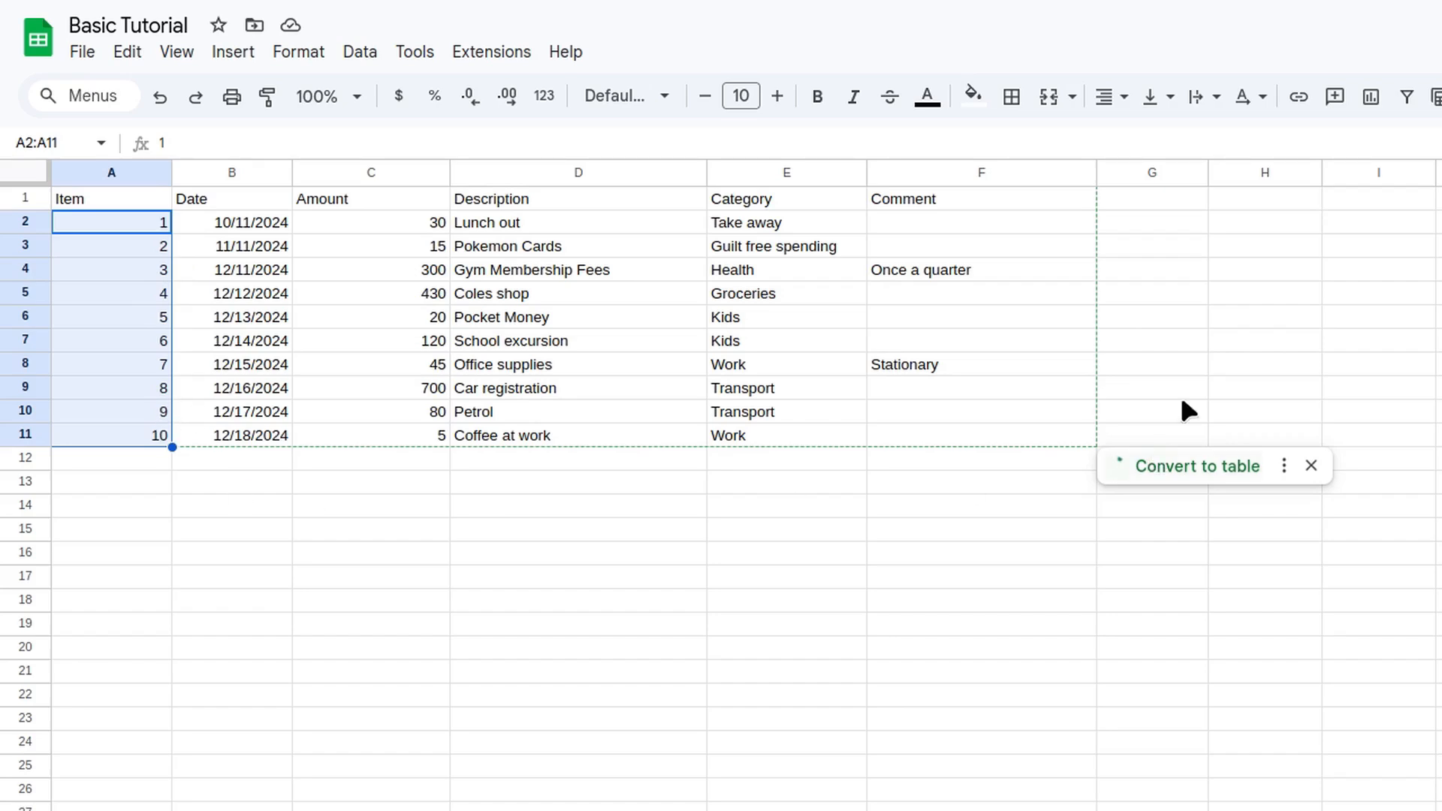
{"action": "left_click", "coordinate": [1196, 316]}
- Try the date 13/15/2024 for the Office supplies expense in B8, and clear the cell
{"action": "left_click", "coordinate": [169, 358]}
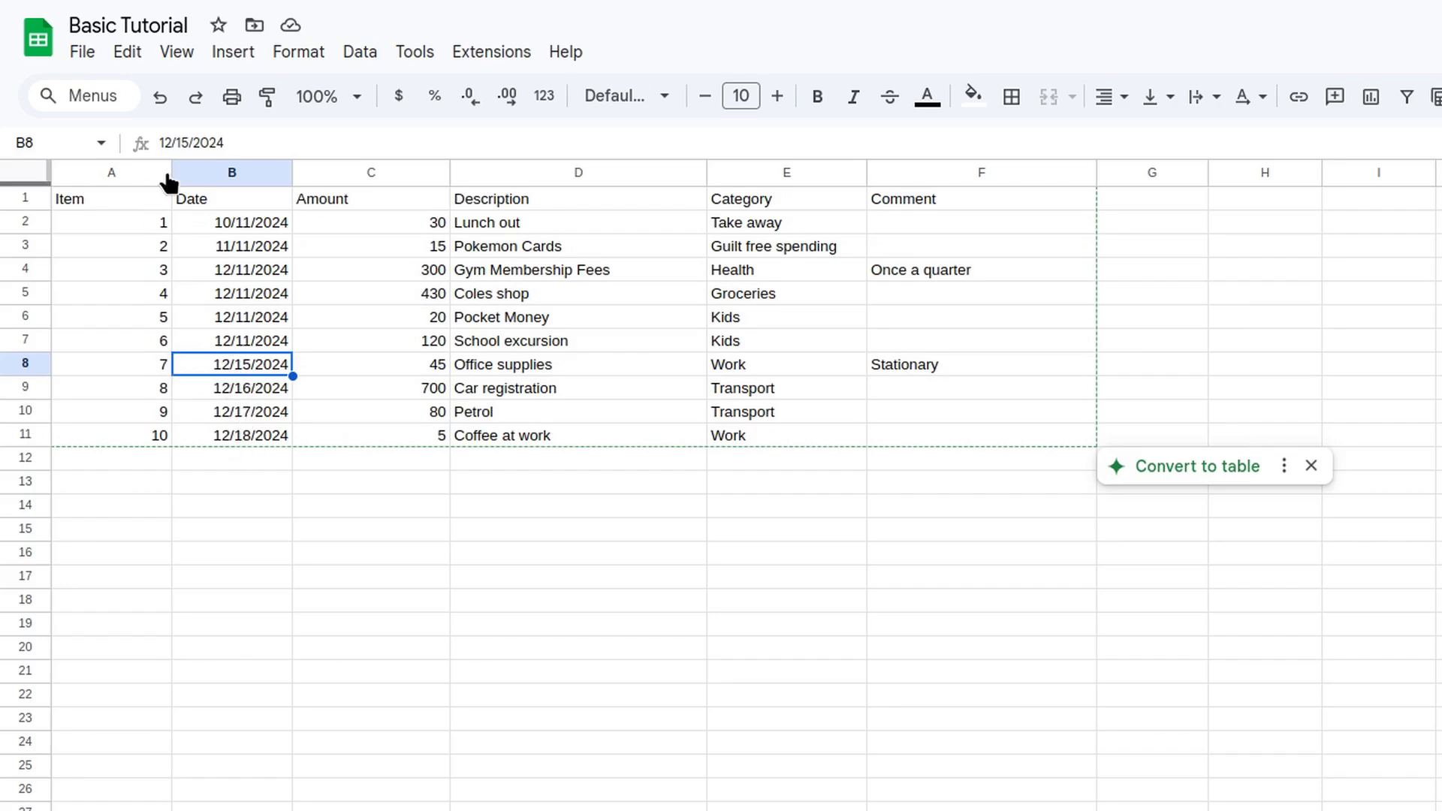
{"action": "left_click", "coordinate": [169, 142]}
{"action": "key", "text": "BackSpace"}
{"action": "type", "text": "3"}
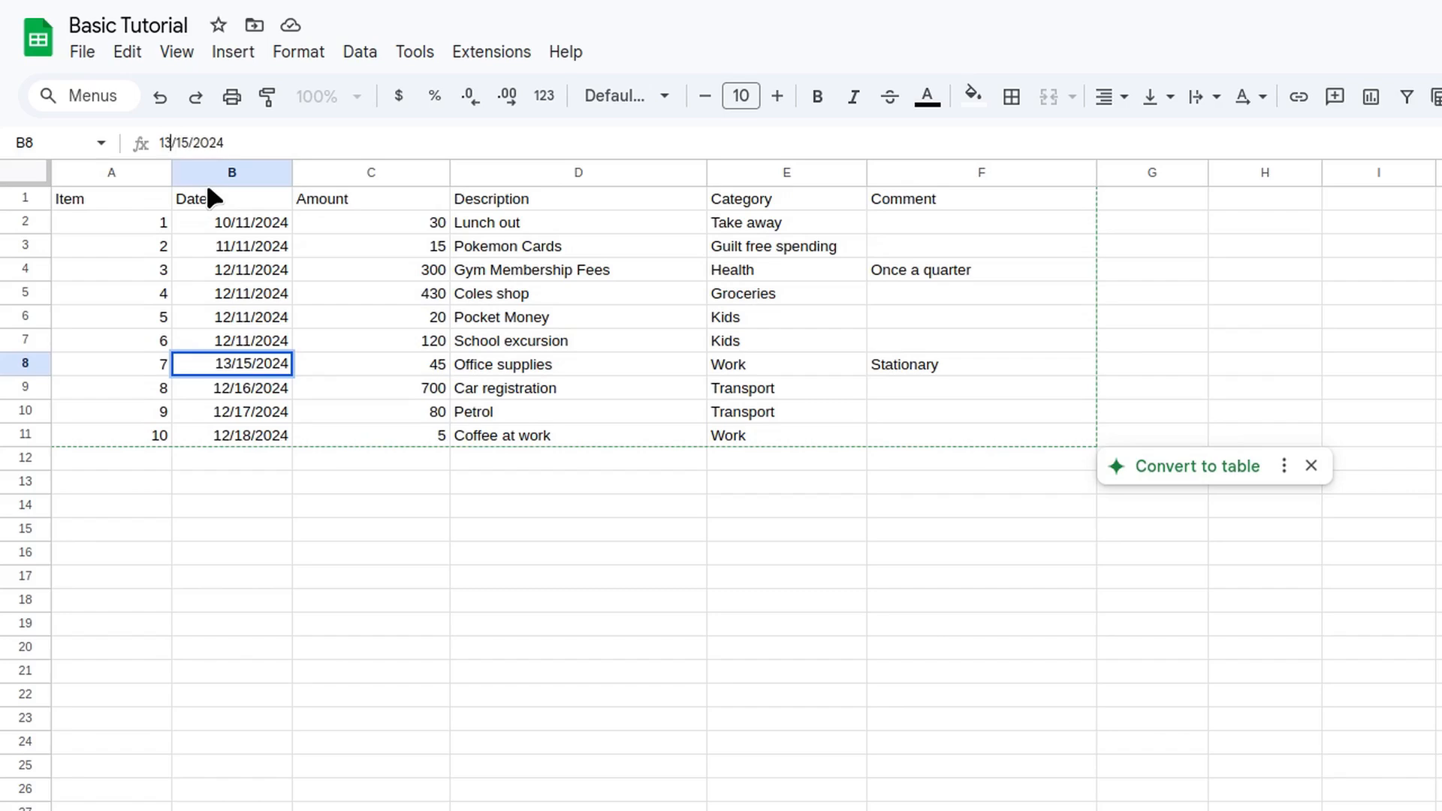
{"action": "key", "text": "Return"}
{"action": "key", "text": "Up"}
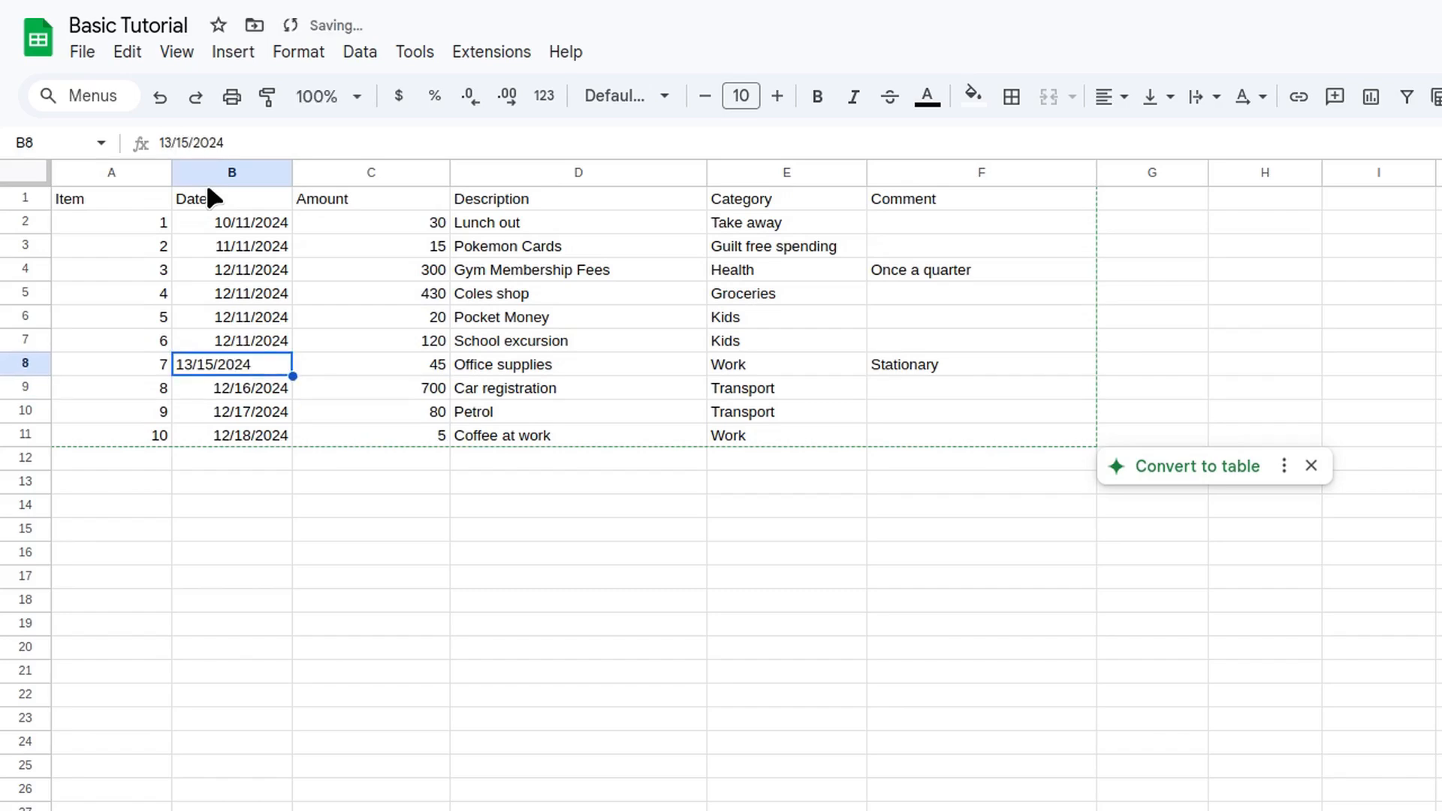
{"action": "key", "text": "Delete"}
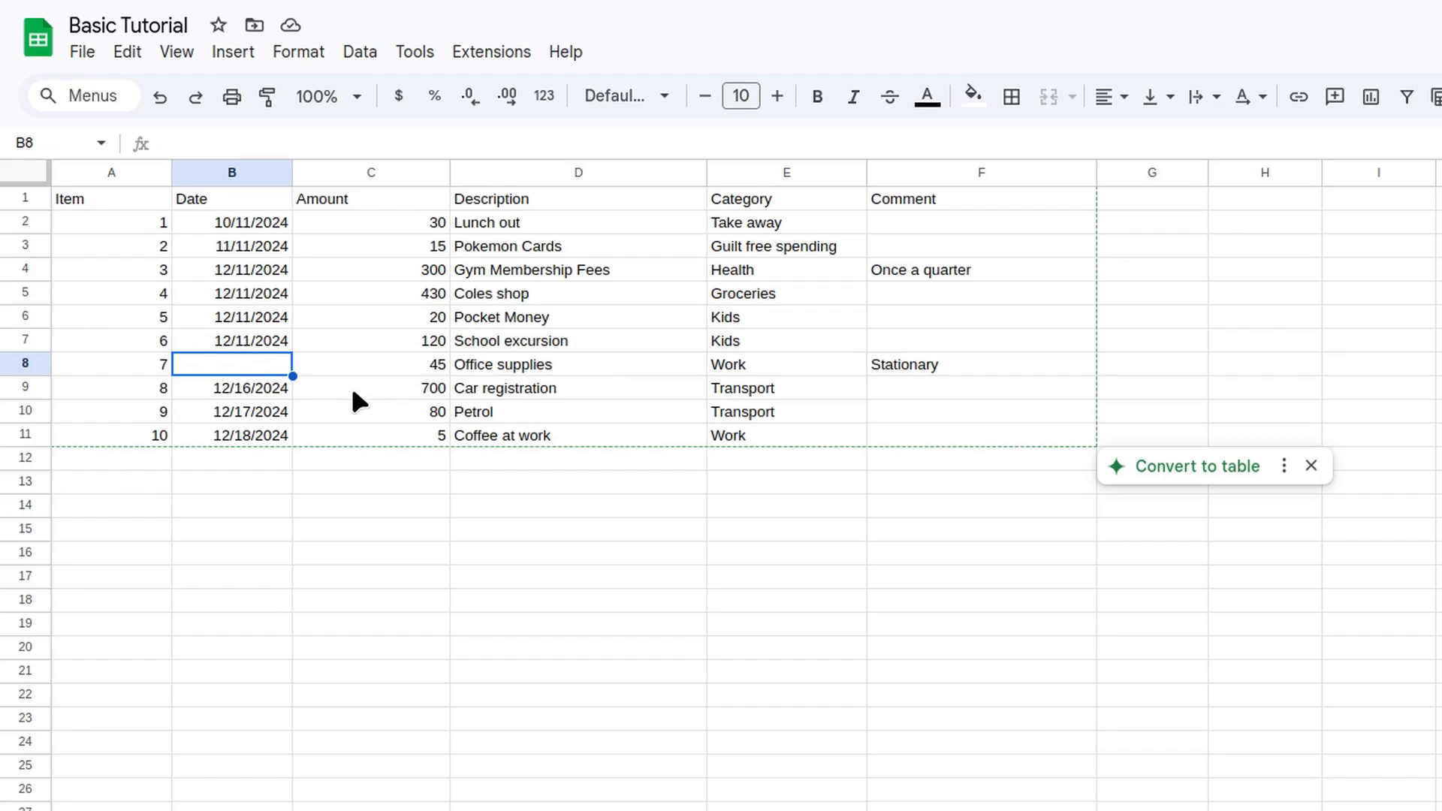
- Set the date of the Office supplies expense in B8 to 12/12/2024
{"action": "left_click", "coordinate": [181, 142]}
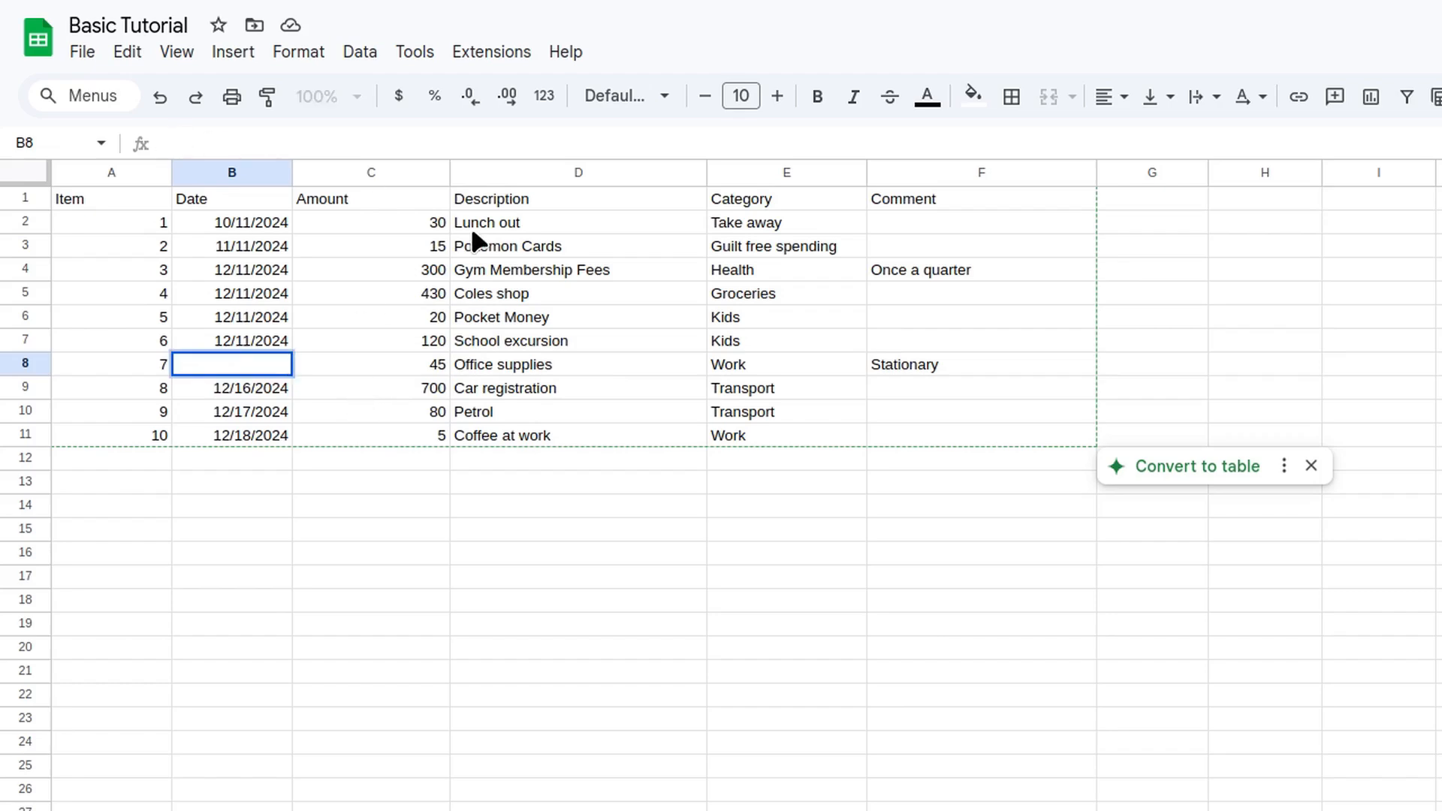
{"action": "type", "text": "12/12/2024"}
{"action": "key", "text": "Return"}
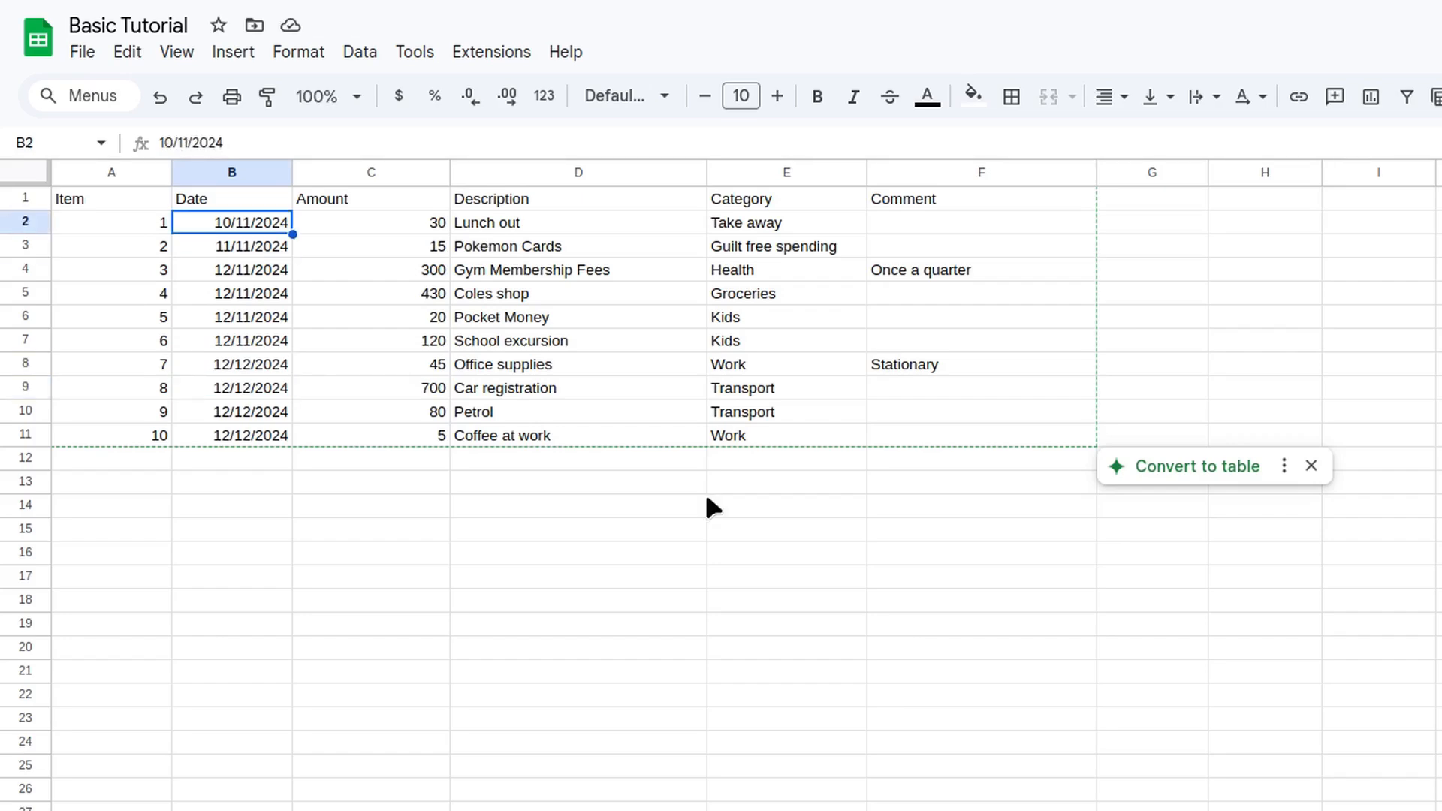
- Enter =B2+1 in B3 and fill the formula down to B11 so each date is one day after the previous one
{"action": "key", "text": "Down"}
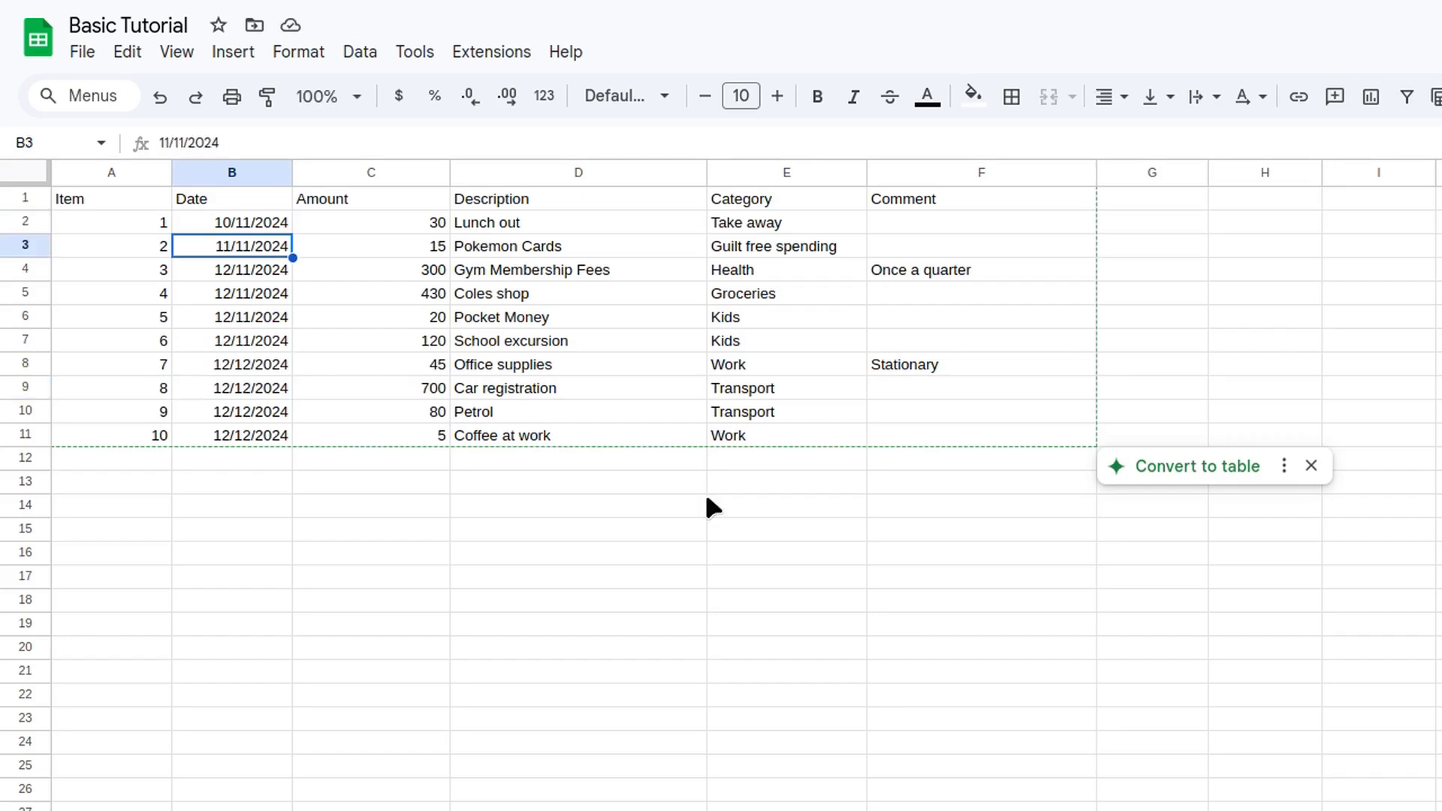
{"action": "type", "text": "="}
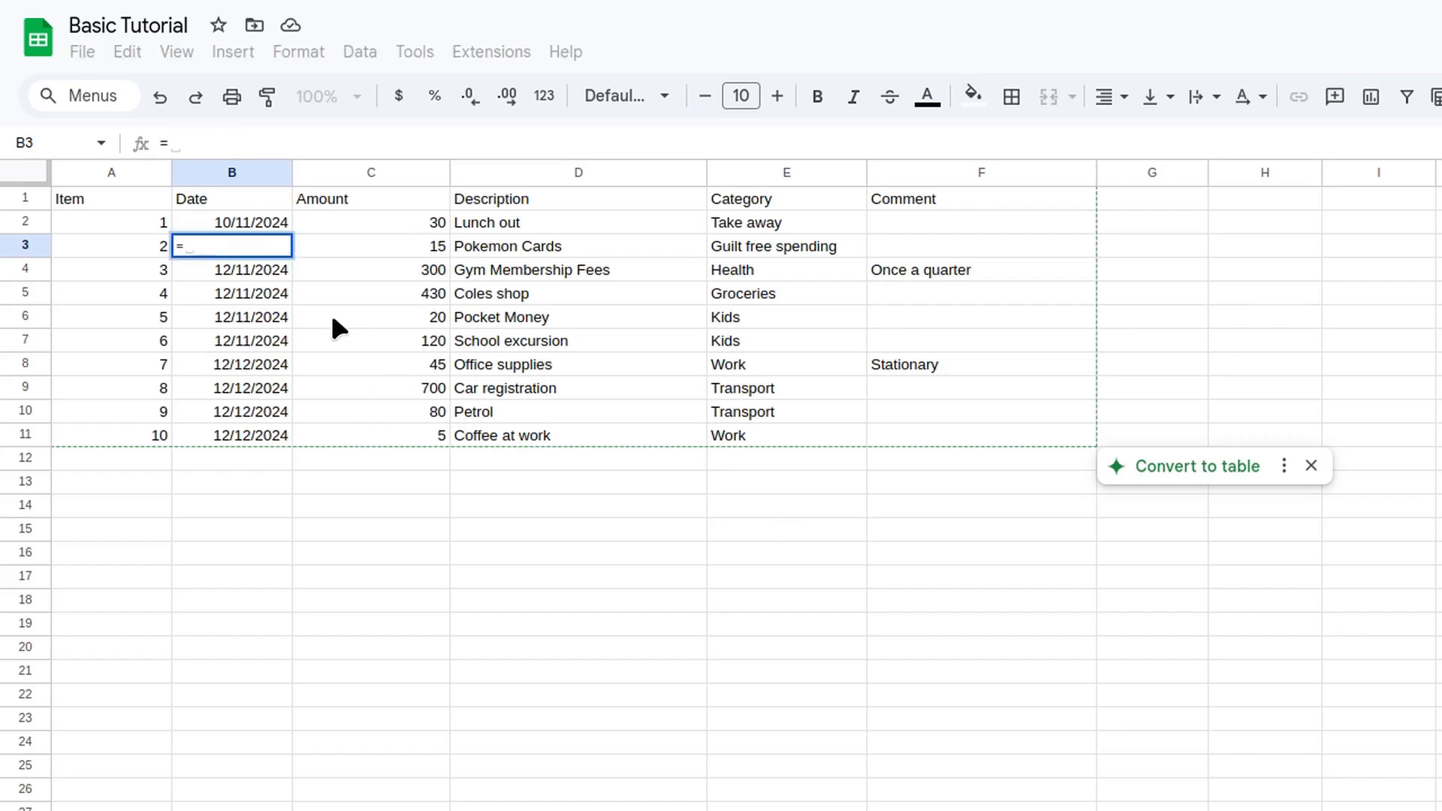
{"action": "left_click", "coordinate": [252, 220]}
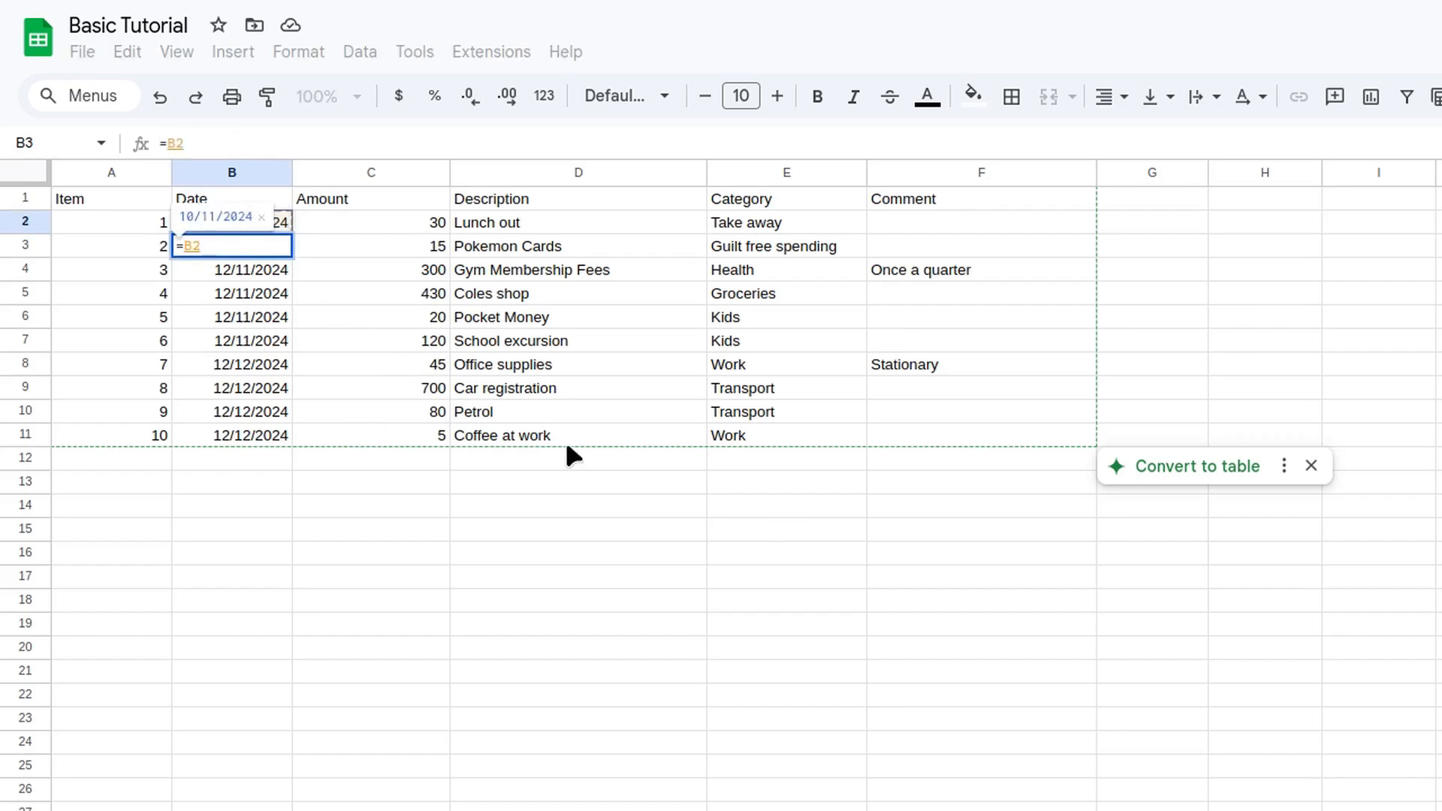
{"action": "type", "text": "+1"}
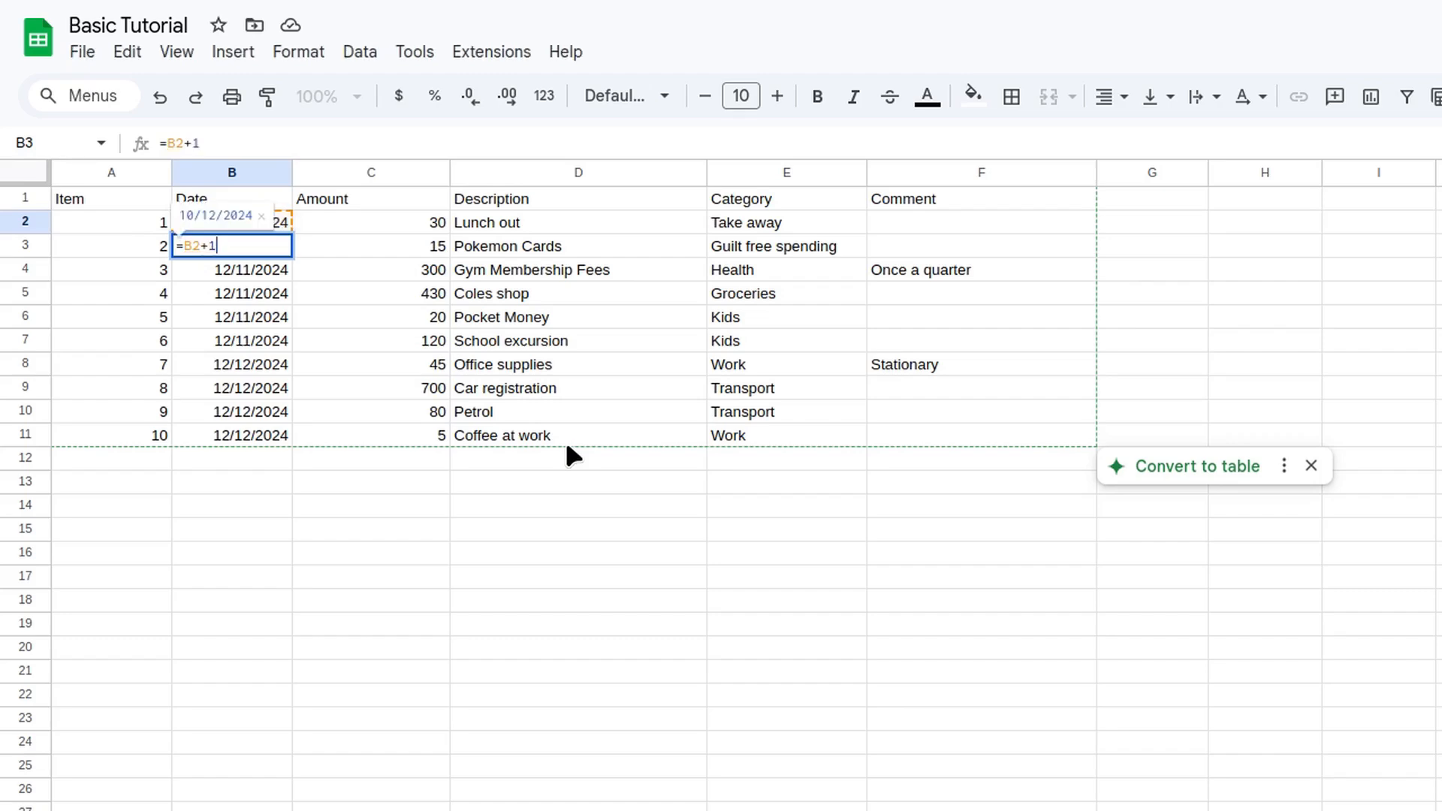
{"action": "key", "text": "Return"}
{"action": "key", "text": "Up"}
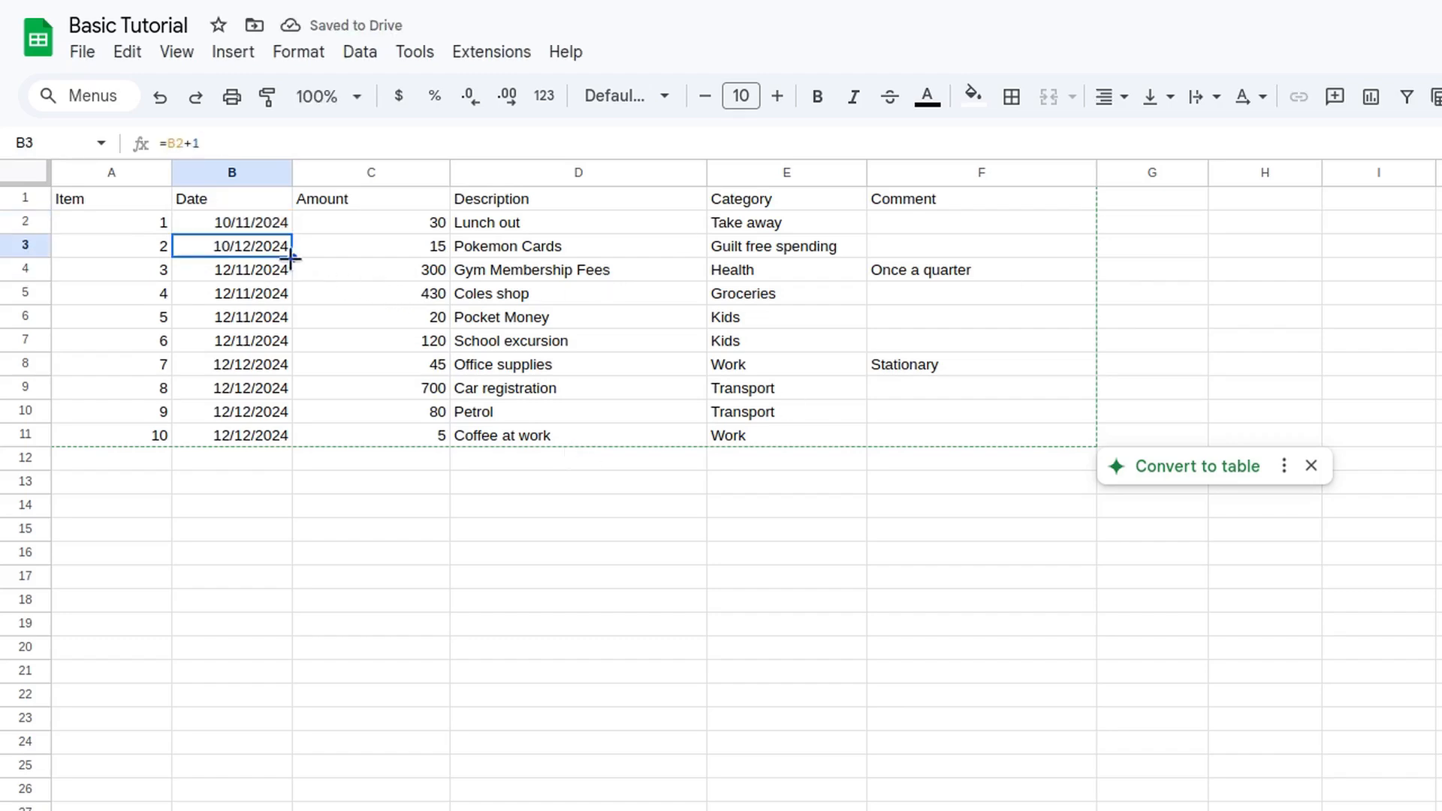
{"action": "left_click_drag", "start_coordinate": [290, 258], "coordinate": [279, 440]}
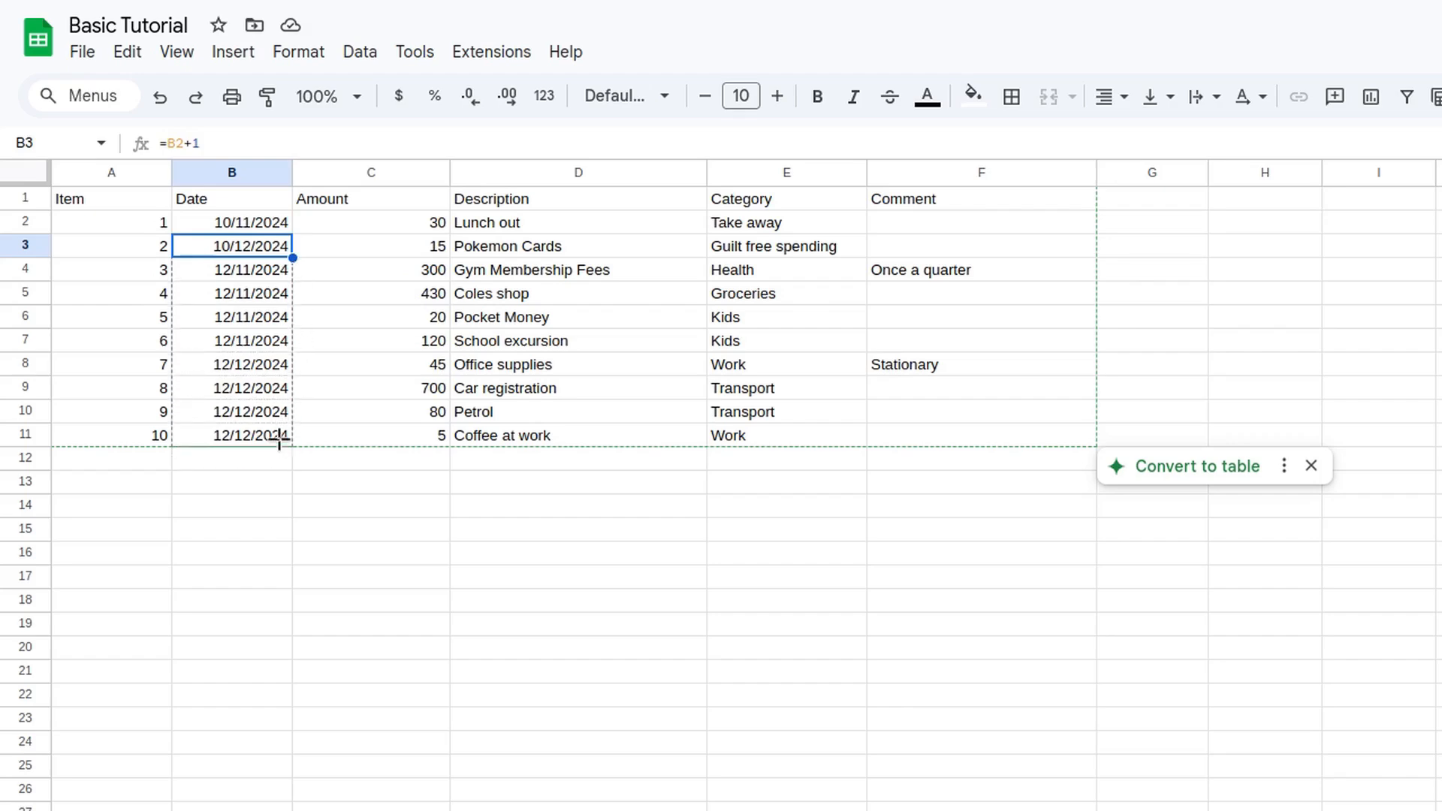
{"action": "left_click_drag", "start_coordinate": [279, 439], "coordinate": [278, 439]}
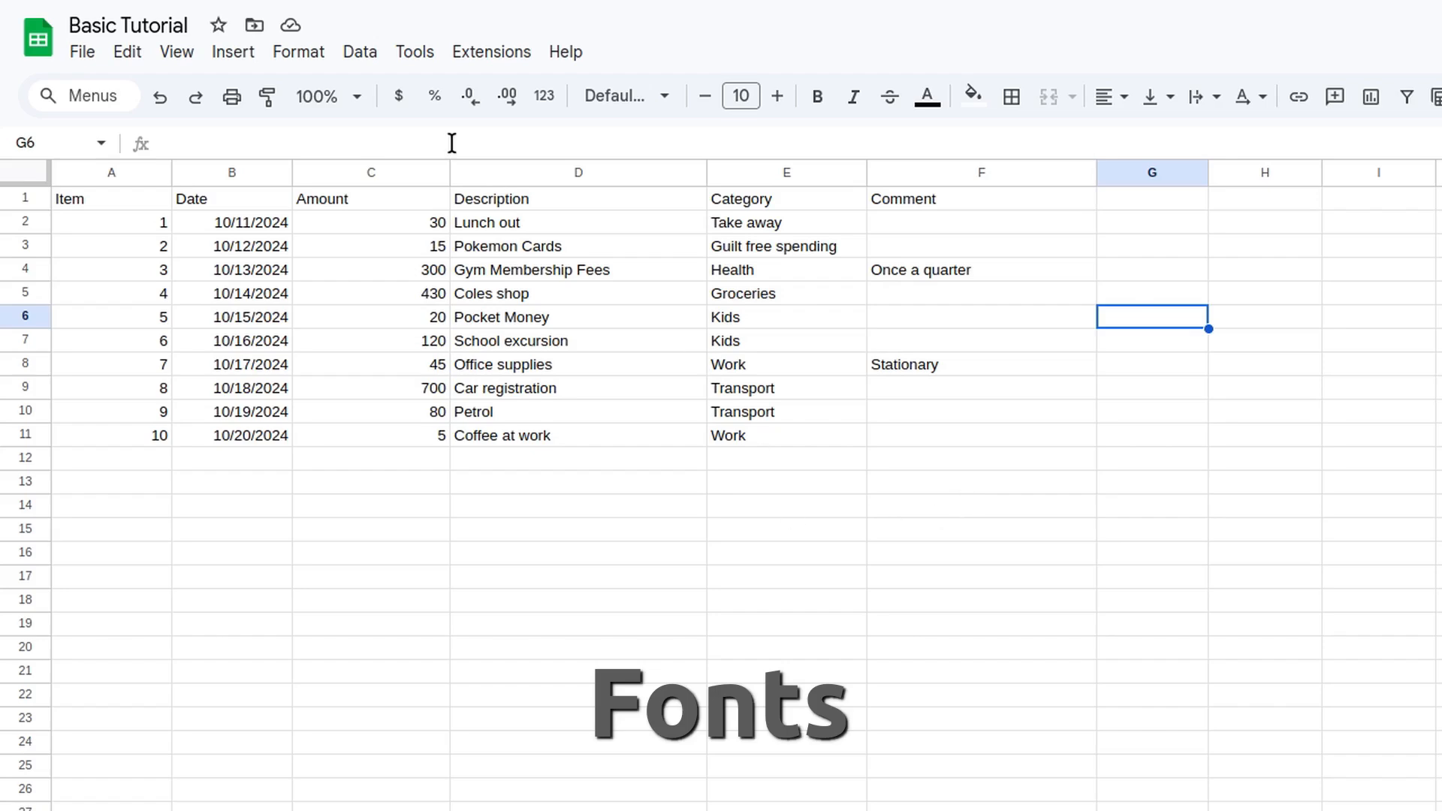
- Set the Item heading in A1 to the Roboto font at size 16
{"action": "left_click", "coordinate": [164, 199]}
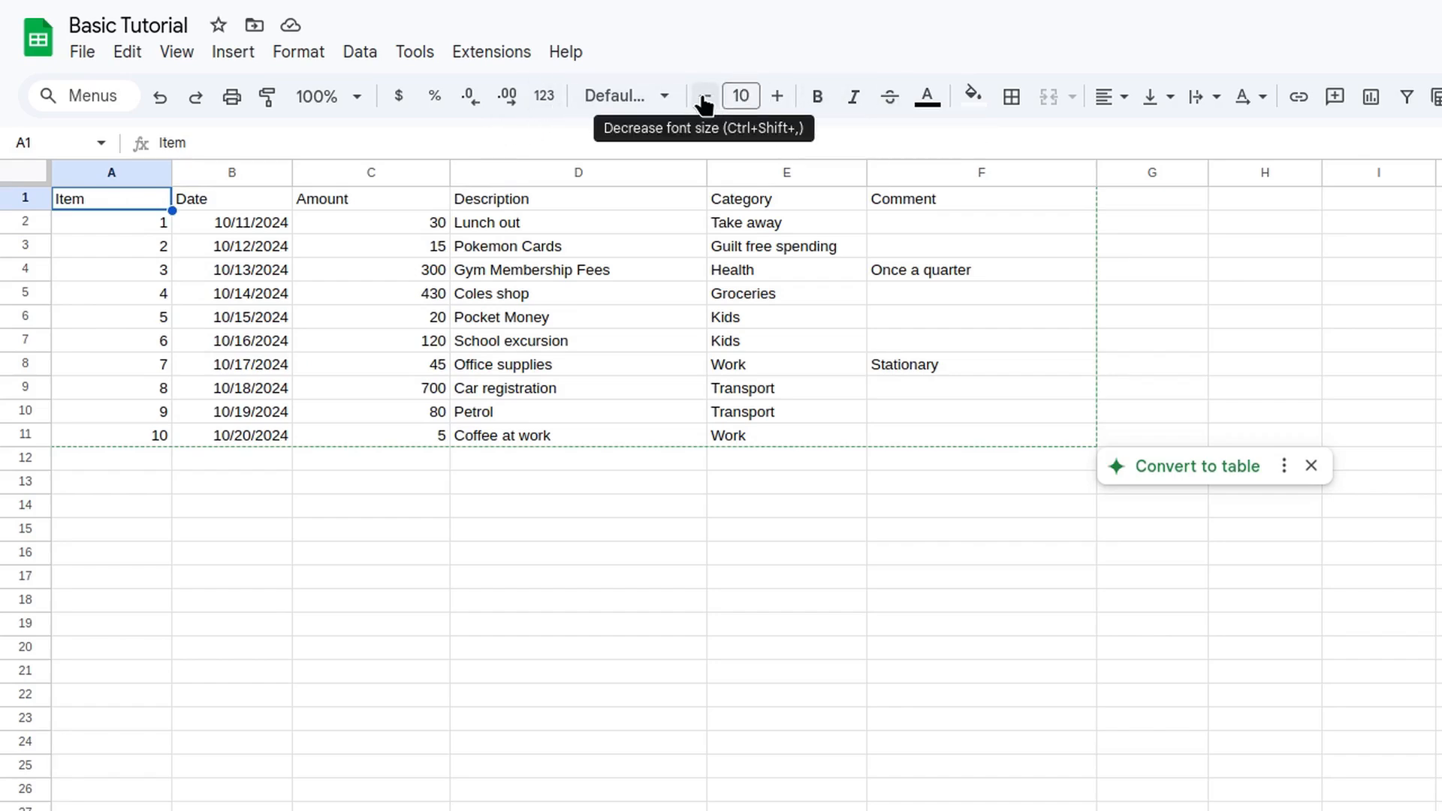
{"action": "left_click", "coordinate": [673, 103]}
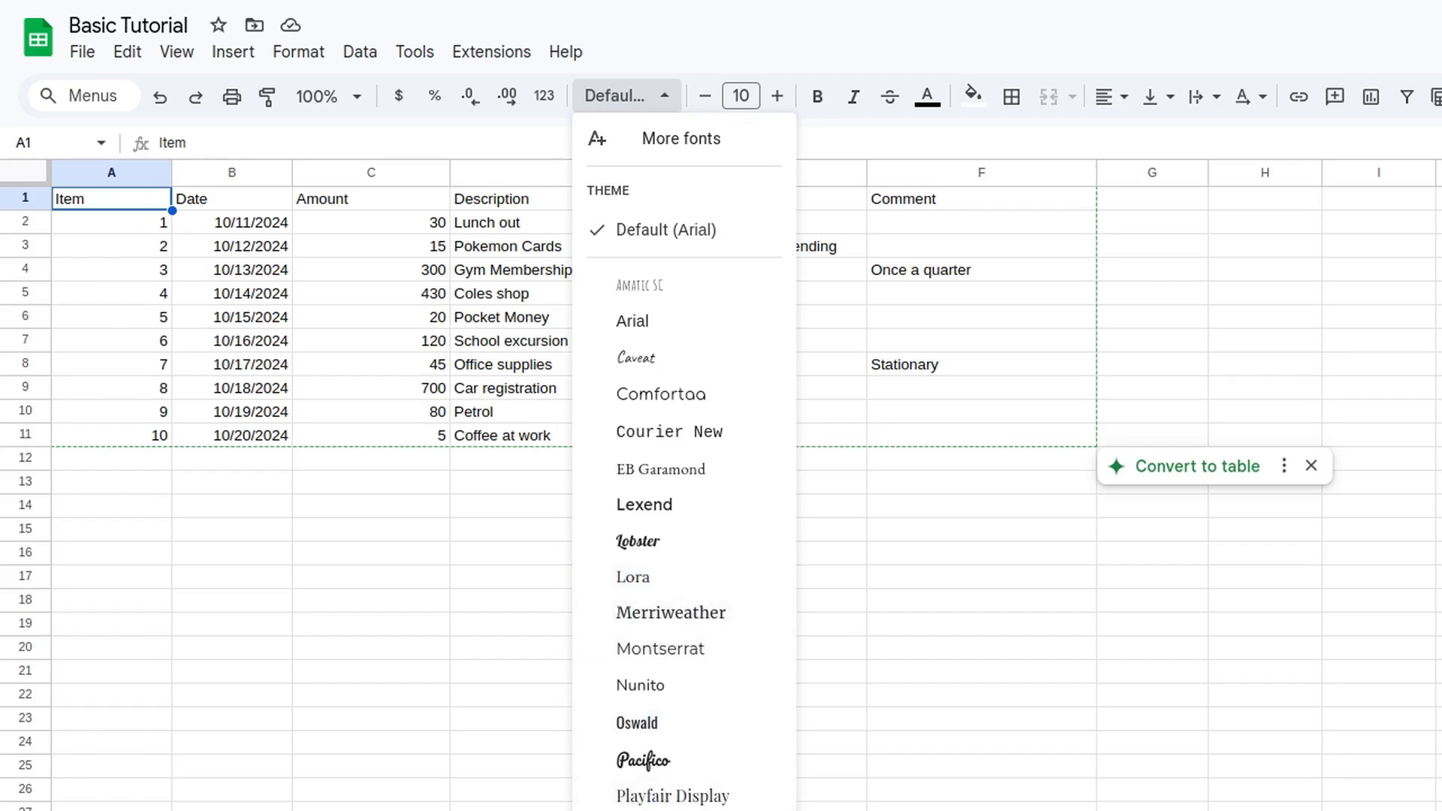
{"action": "left_click", "coordinate": [635, 810]}
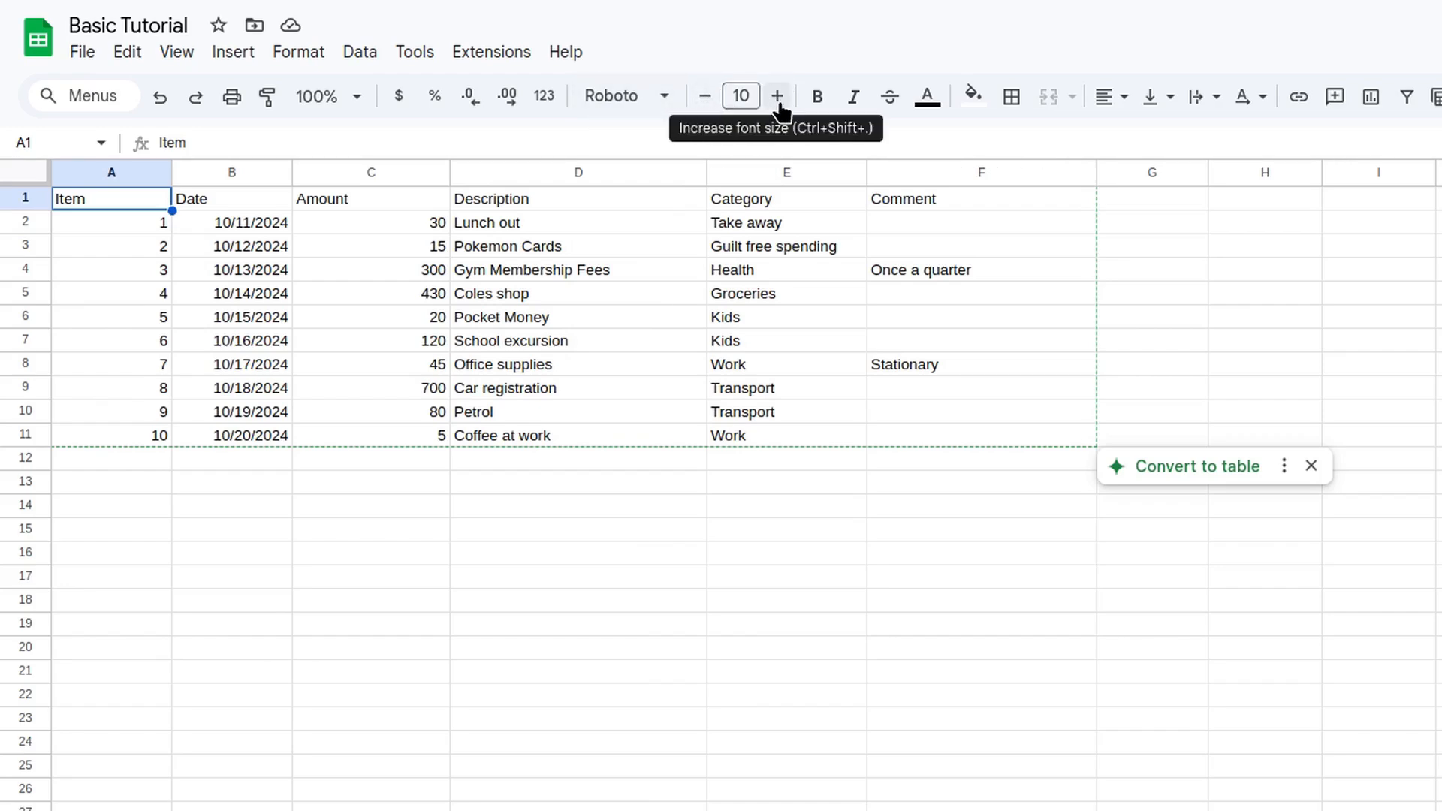
{"action": "left_click", "coordinate": [744, 97]}
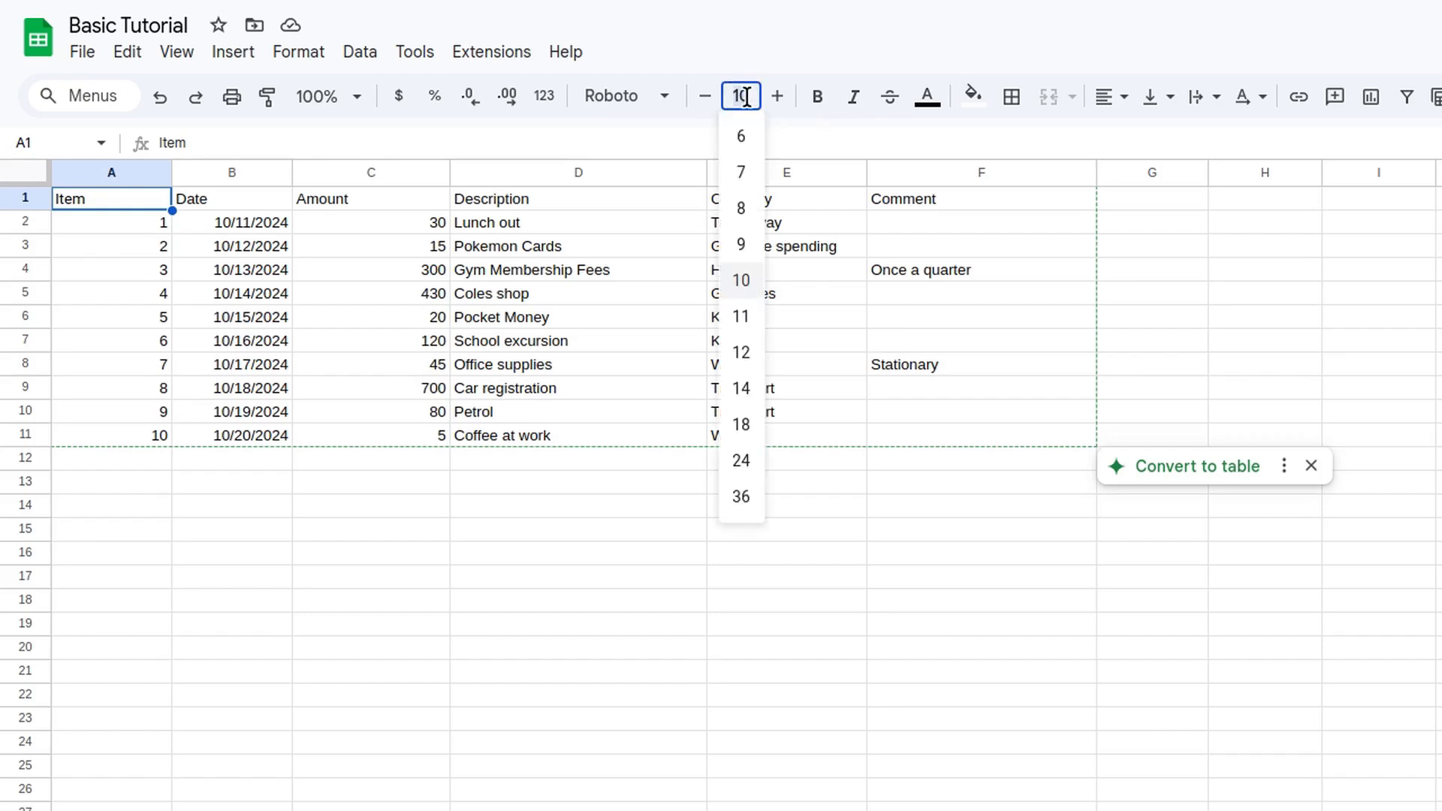
{"action": "type", "text": "16"}
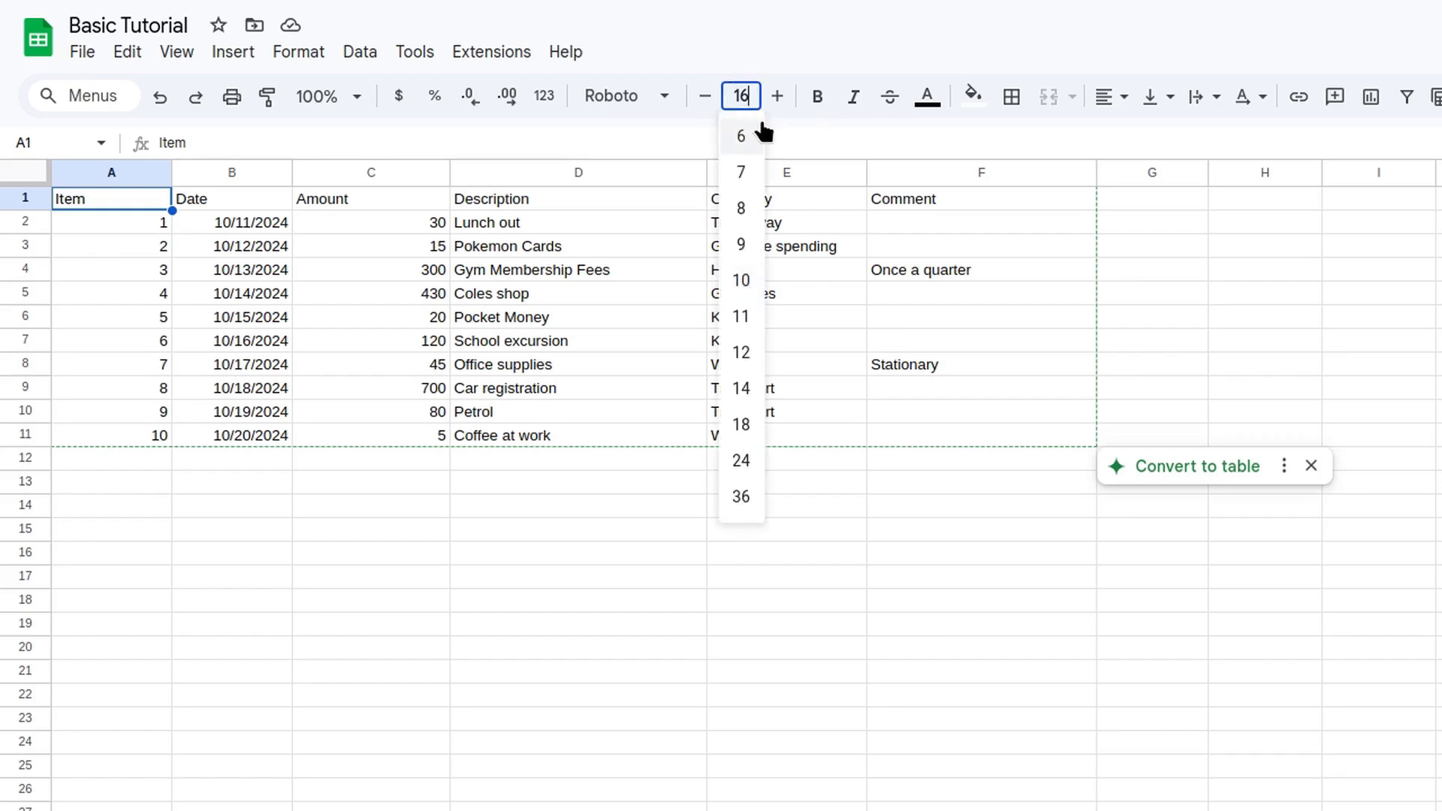
{"action": "key", "text": "Return"}
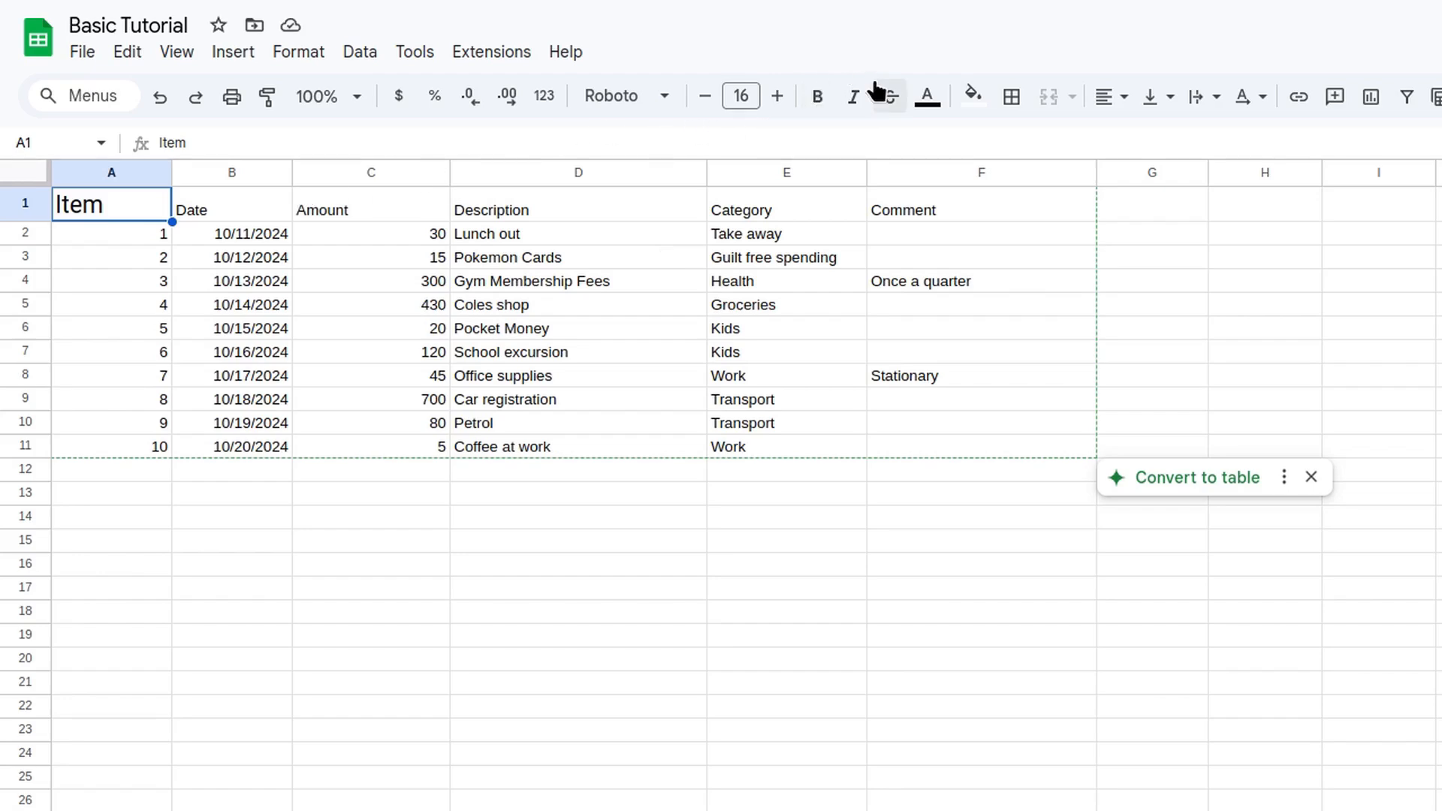
- Make the Item heading in A1 bold, and try italic and strikethrough on it
{"action": "left_click", "coordinate": [819, 103]}
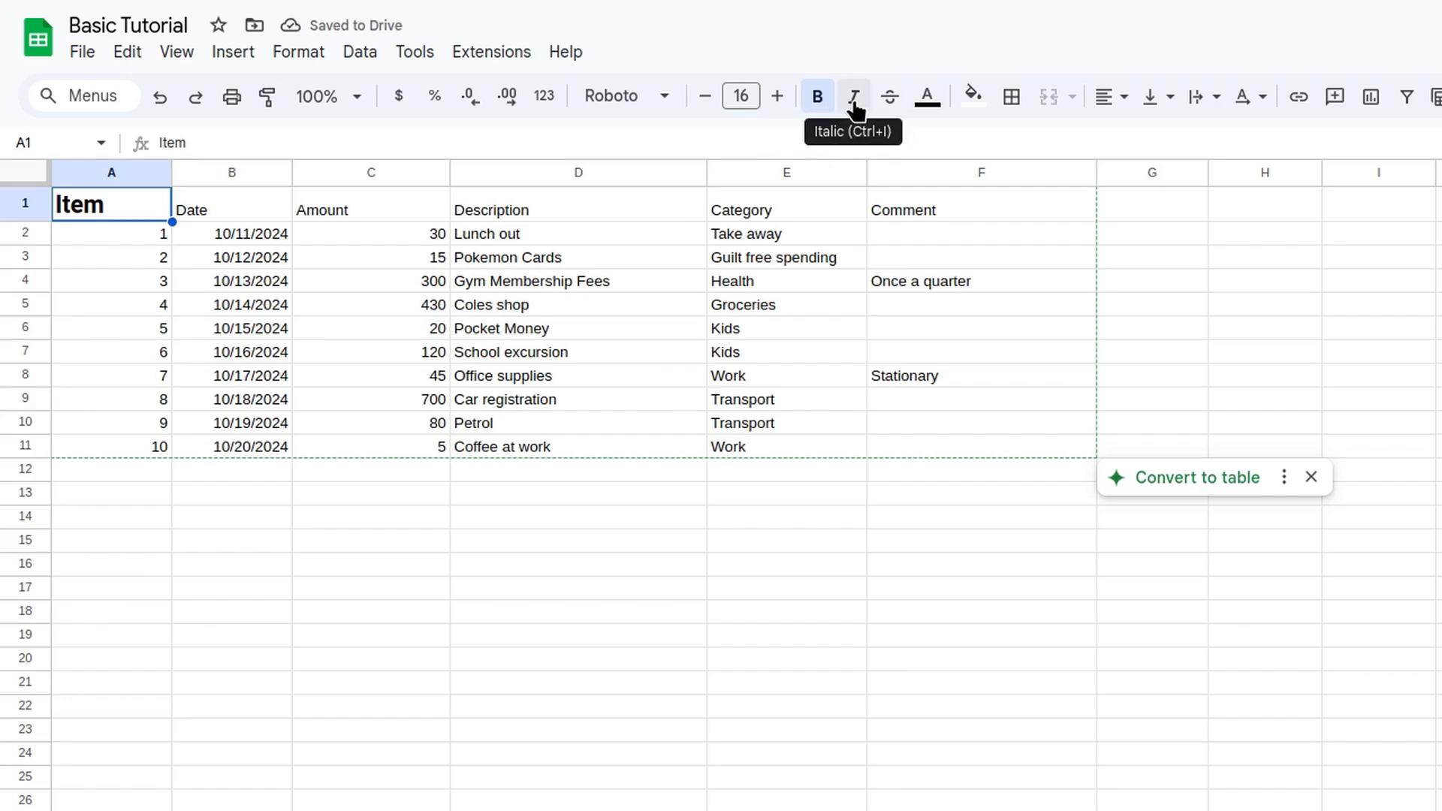
{"action": "left_click", "coordinate": [856, 110]}
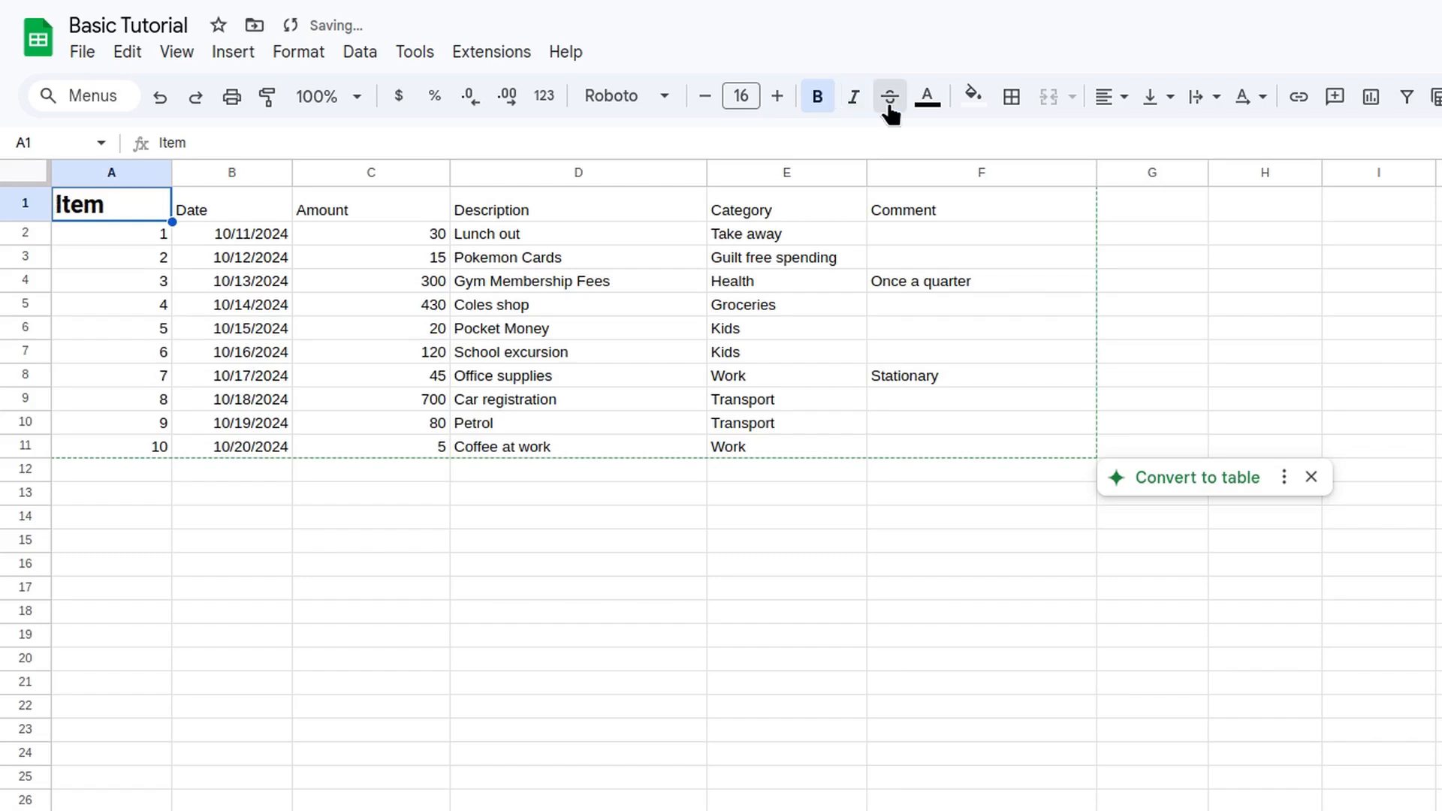
{"action": "left_click", "coordinate": [891, 111]}
{"action": "left_click", "coordinate": [928, 101]}
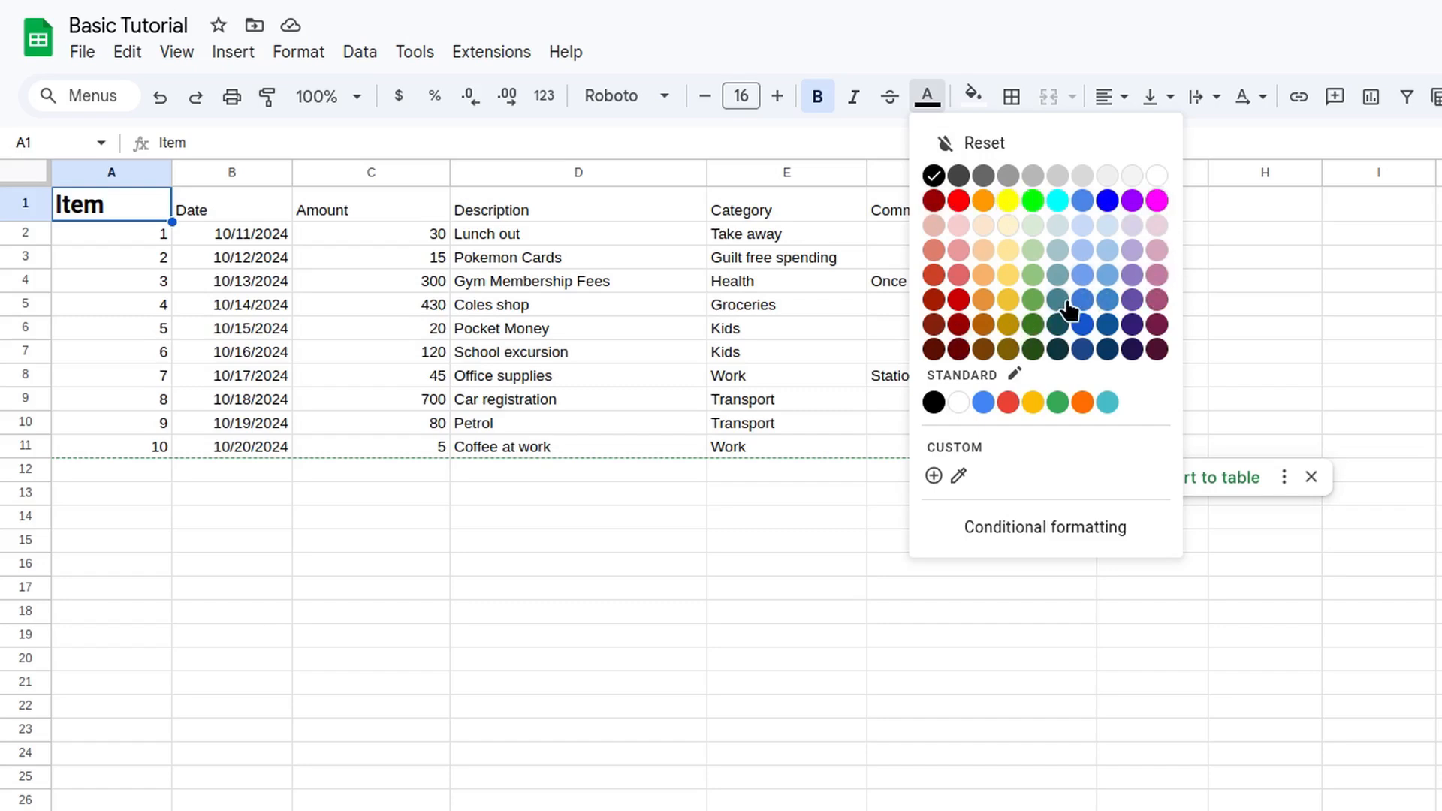
{"action": "left_click", "coordinate": [934, 477]}
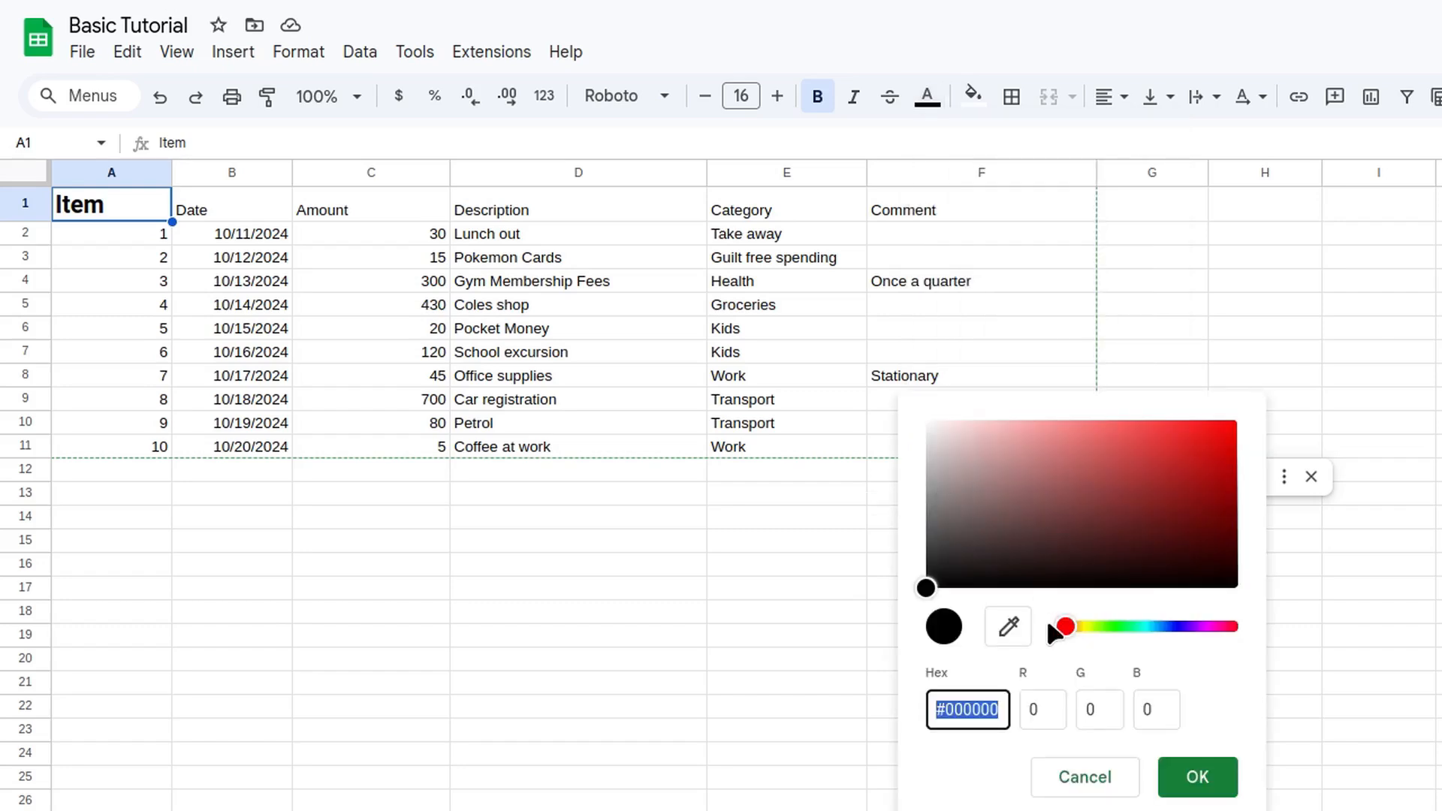
{"action": "left_click_drag", "start_coordinate": [1065, 630], "coordinate": [1030, 637]}
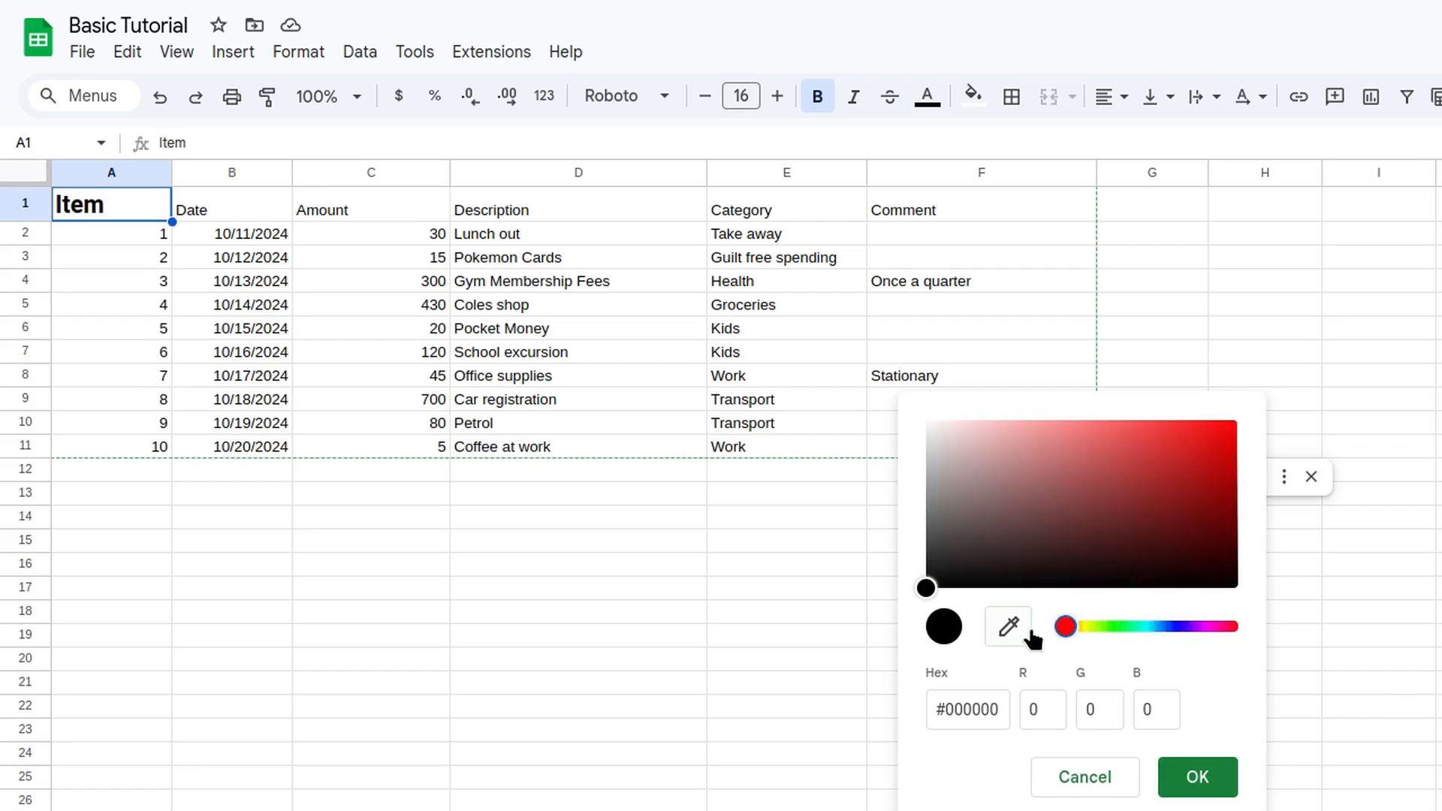
{"action": "left_click", "coordinate": [1023, 516]}
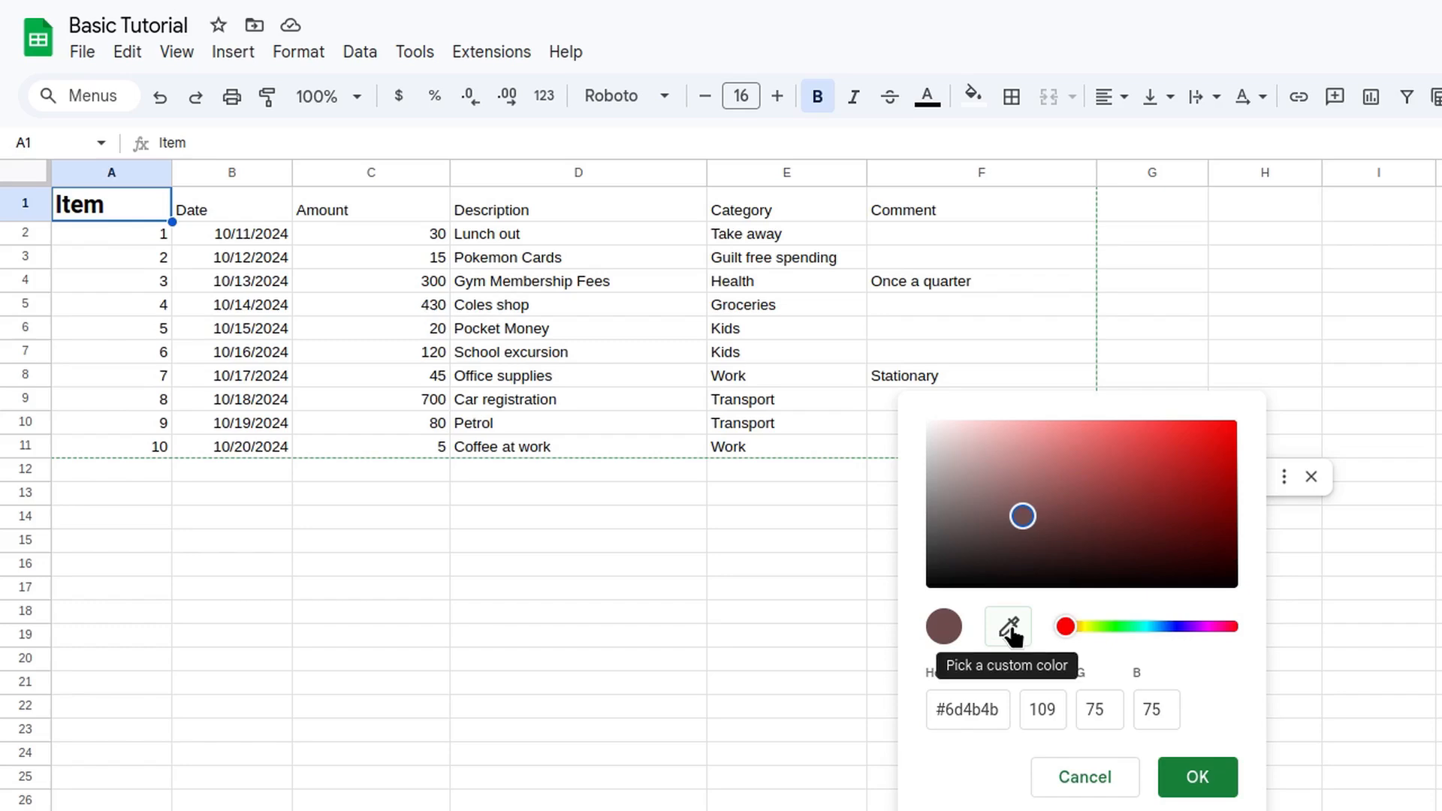
{"action": "left_click", "coordinate": [1086, 777]}
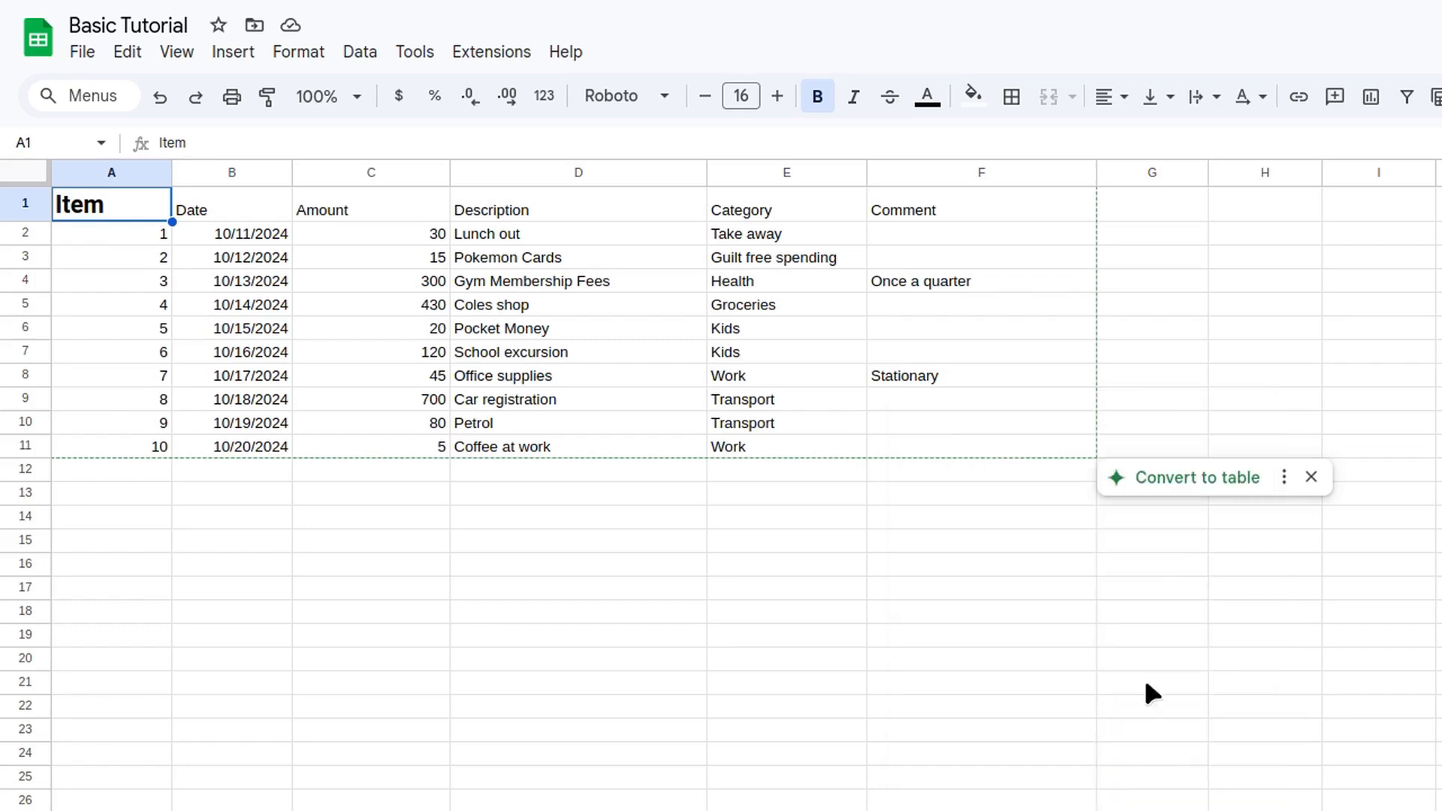
- Color the Item heading text green by sampling the Convert to table label with the eyedropper, and dismiss that table suggestion
{"action": "left_click", "coordinate": [929, 98]}
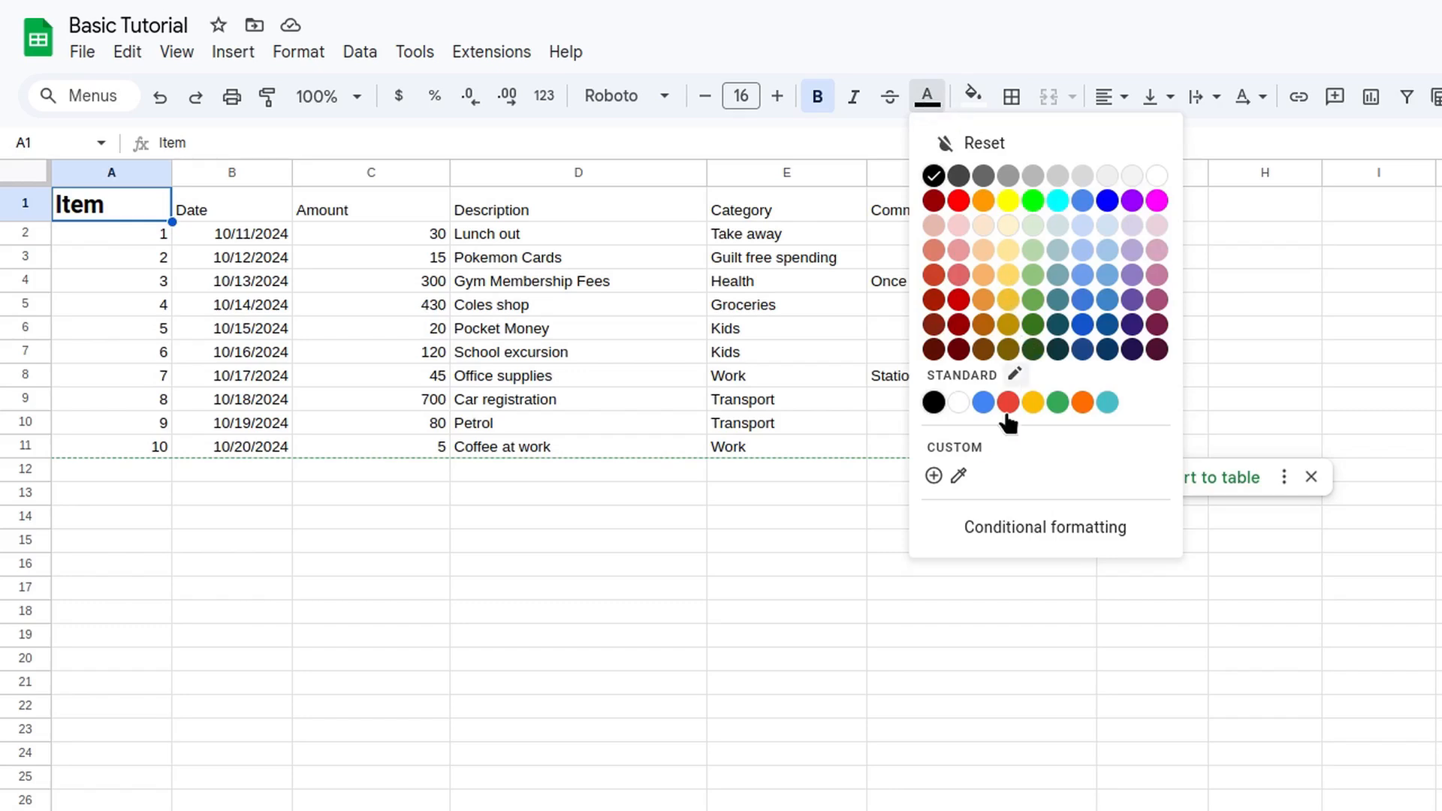
{"action": "left_click", "coordinate": [958, 476]}
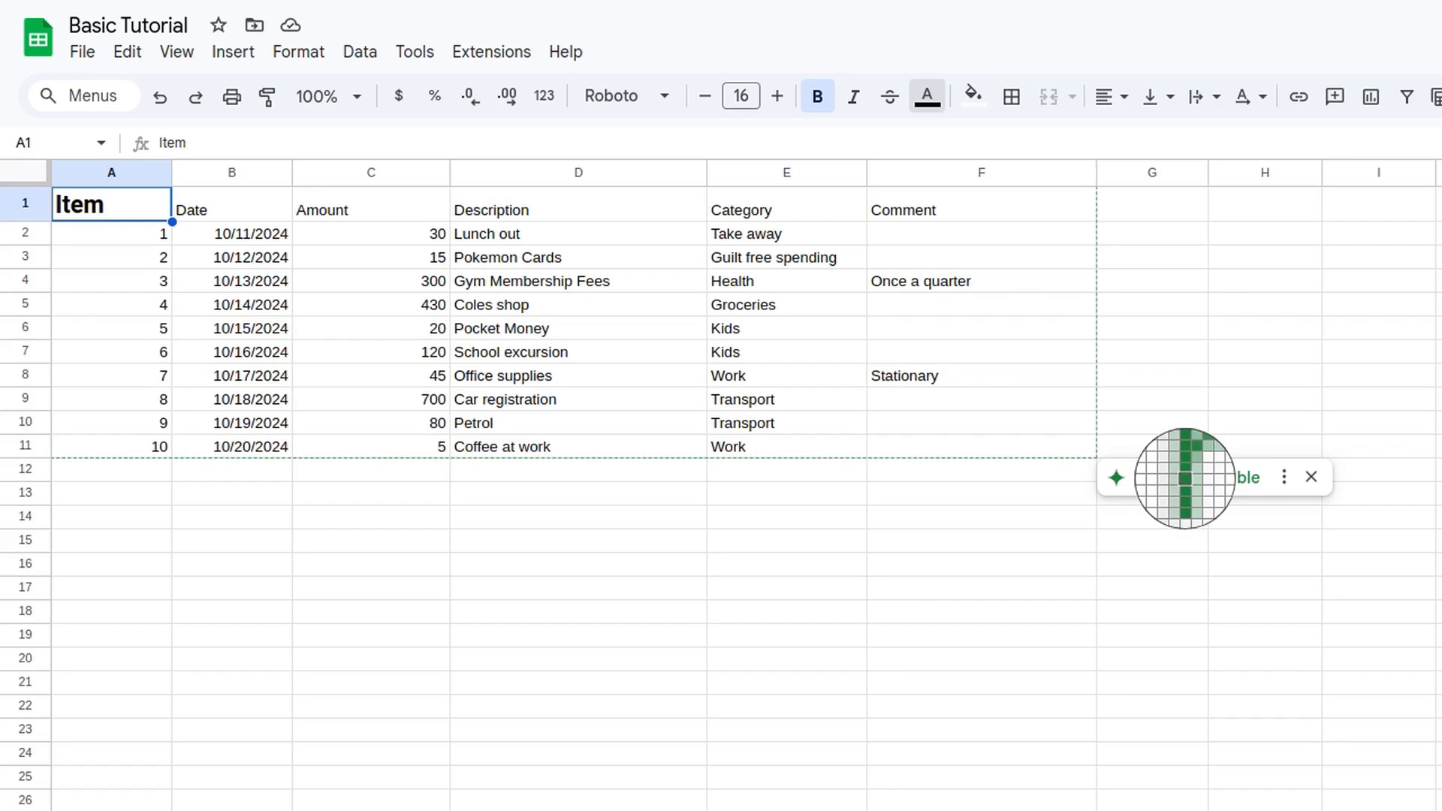
{"action": "left_click", "coordinate": [1185, 478]}
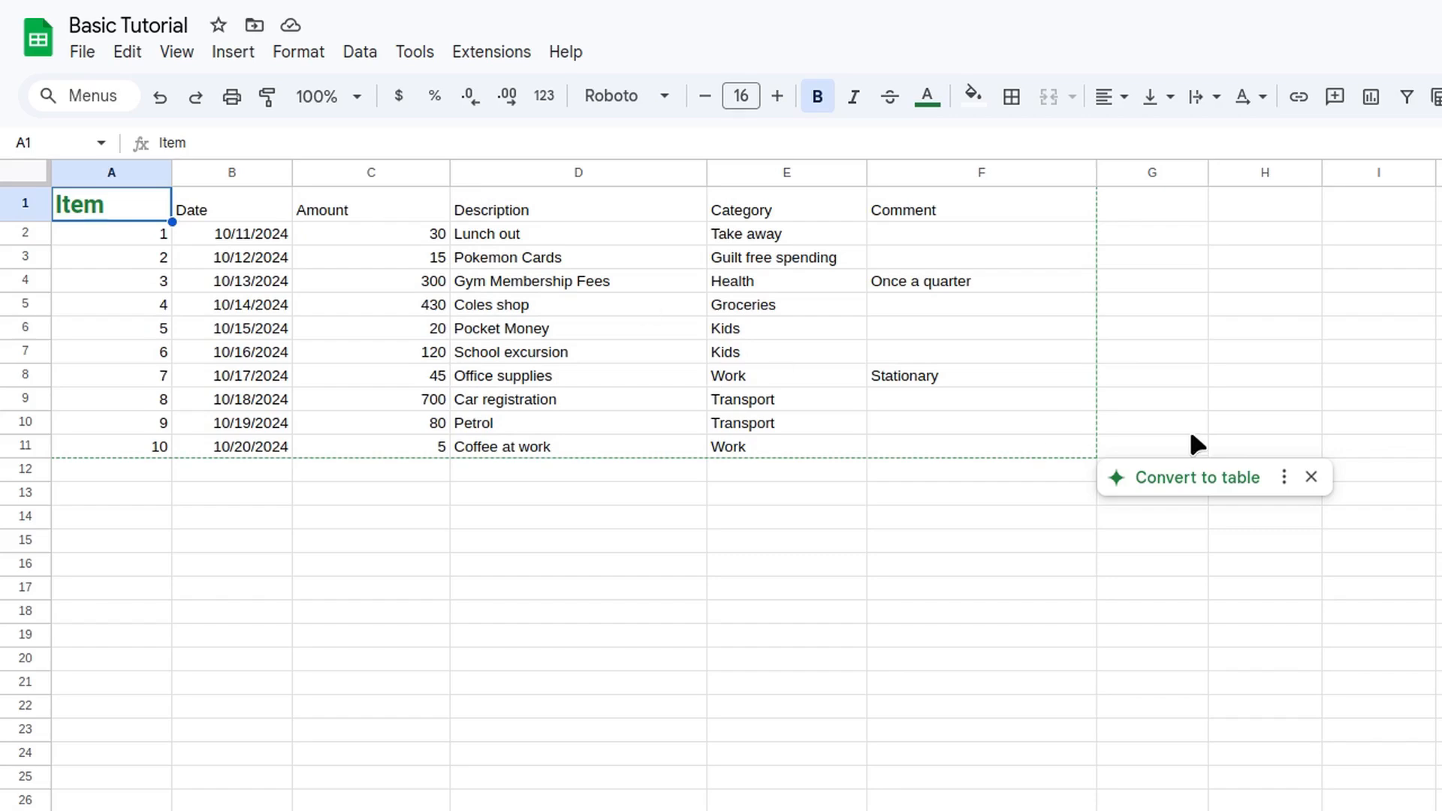
{"action": "left_click", "coordinate": [1164, 480]}
{"action": "left_click", "coordinate": [1311, 480]}
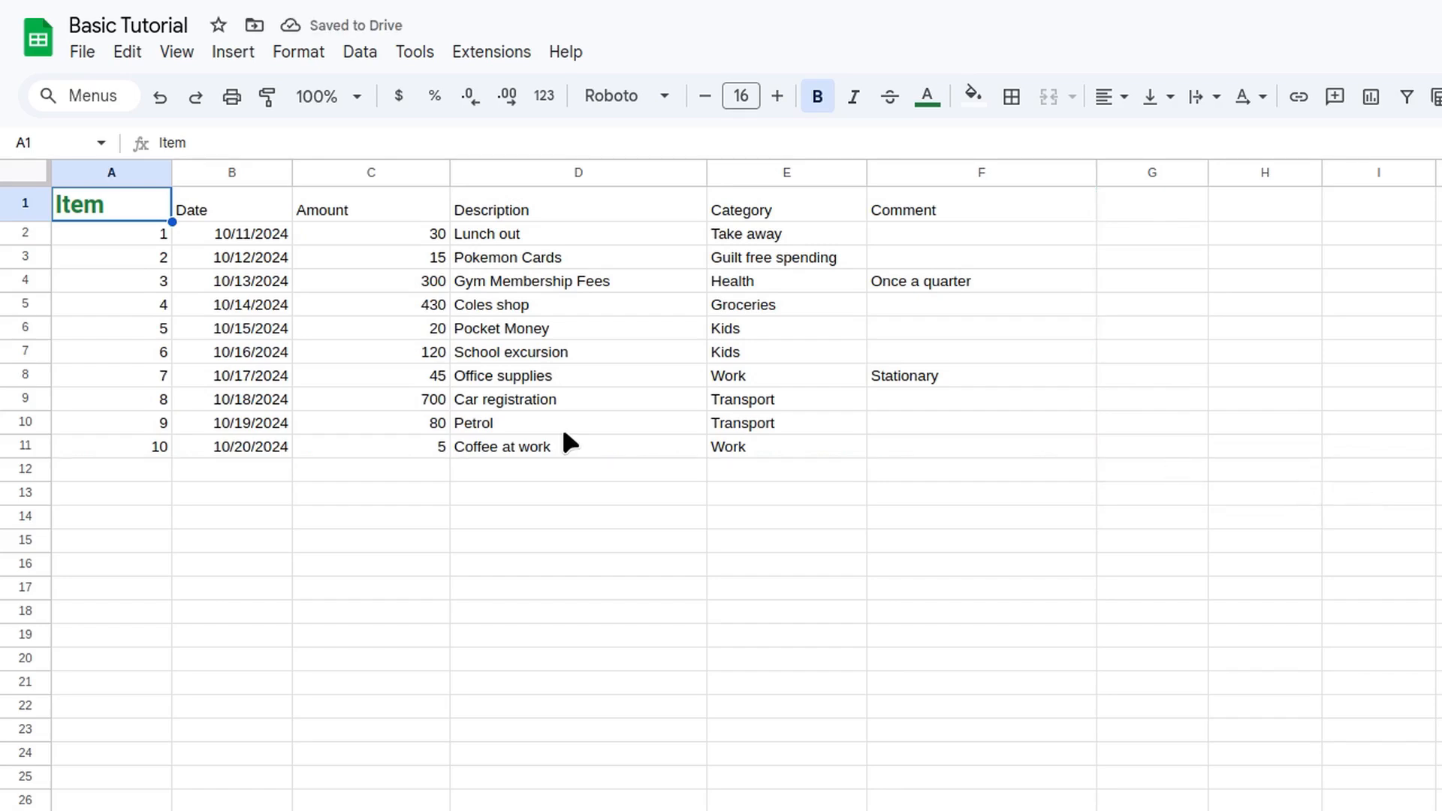
- Copy the Item heading in A1 and paste only its format onto the other headings in B1:F1
{"action": "right_click", "coordinate": [137, 209]}
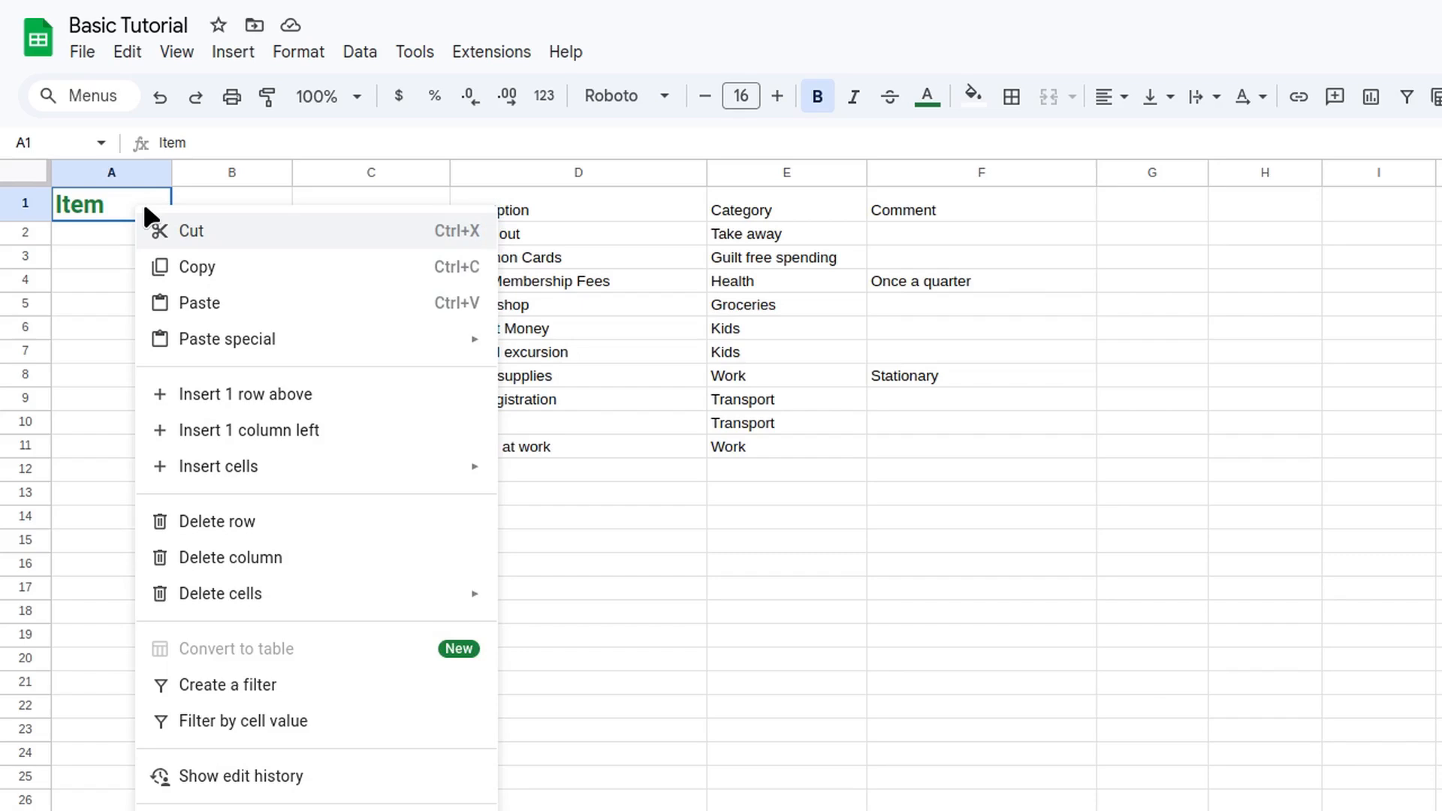
{"action": "left_click", "coordinate": [219, 274]}
{"action": "left_click_drag", "start_coordinate": [236, 212], "coordinate": [936, 207]}
{"action": "right_click", "coordinate": [992, 211]}
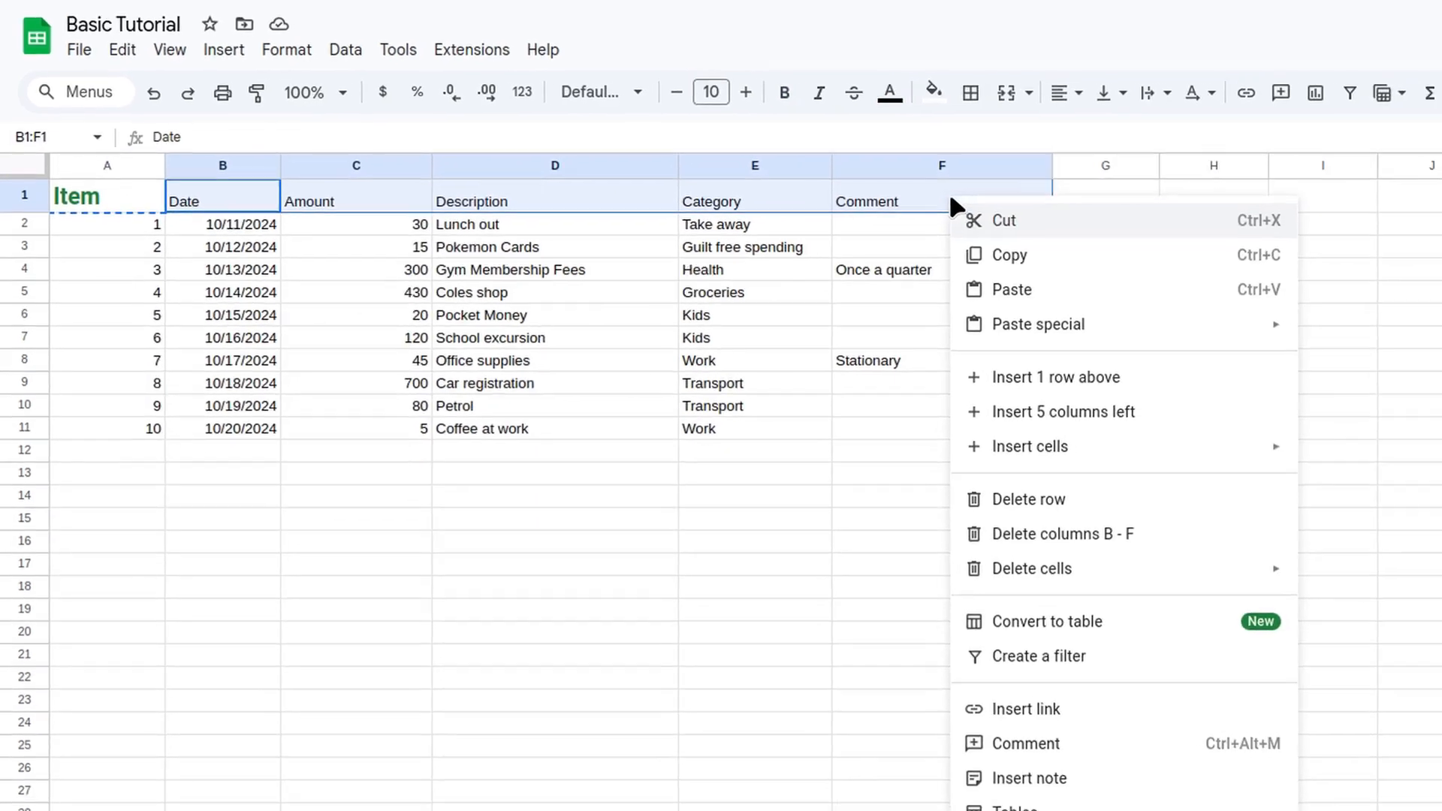
{"action": "mouse_move", "coordinate": [1159, 347]}
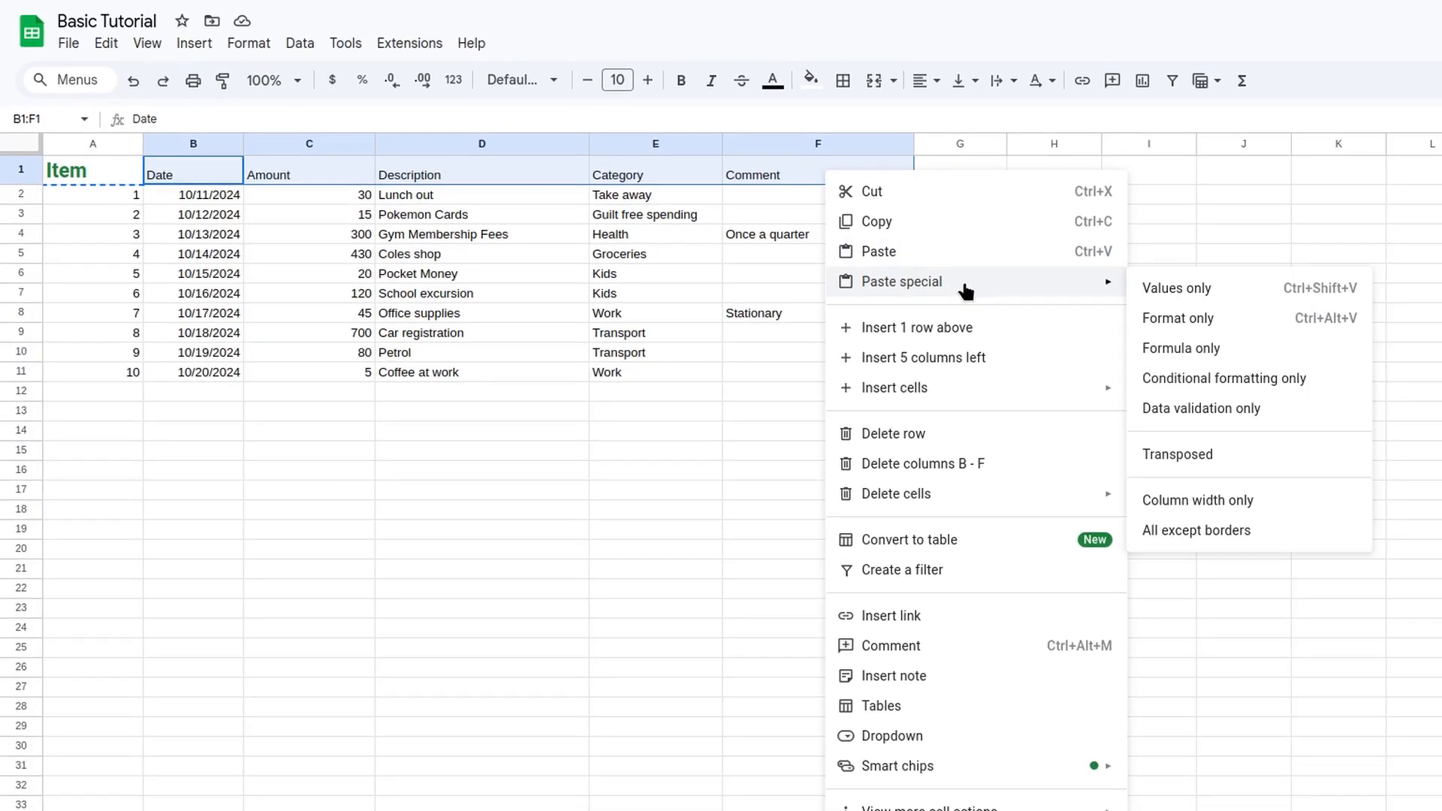
{"action": "left_click", "coordinate": [1197, 320]}
{"action": "left_click", "coordinate": [811, 332]}
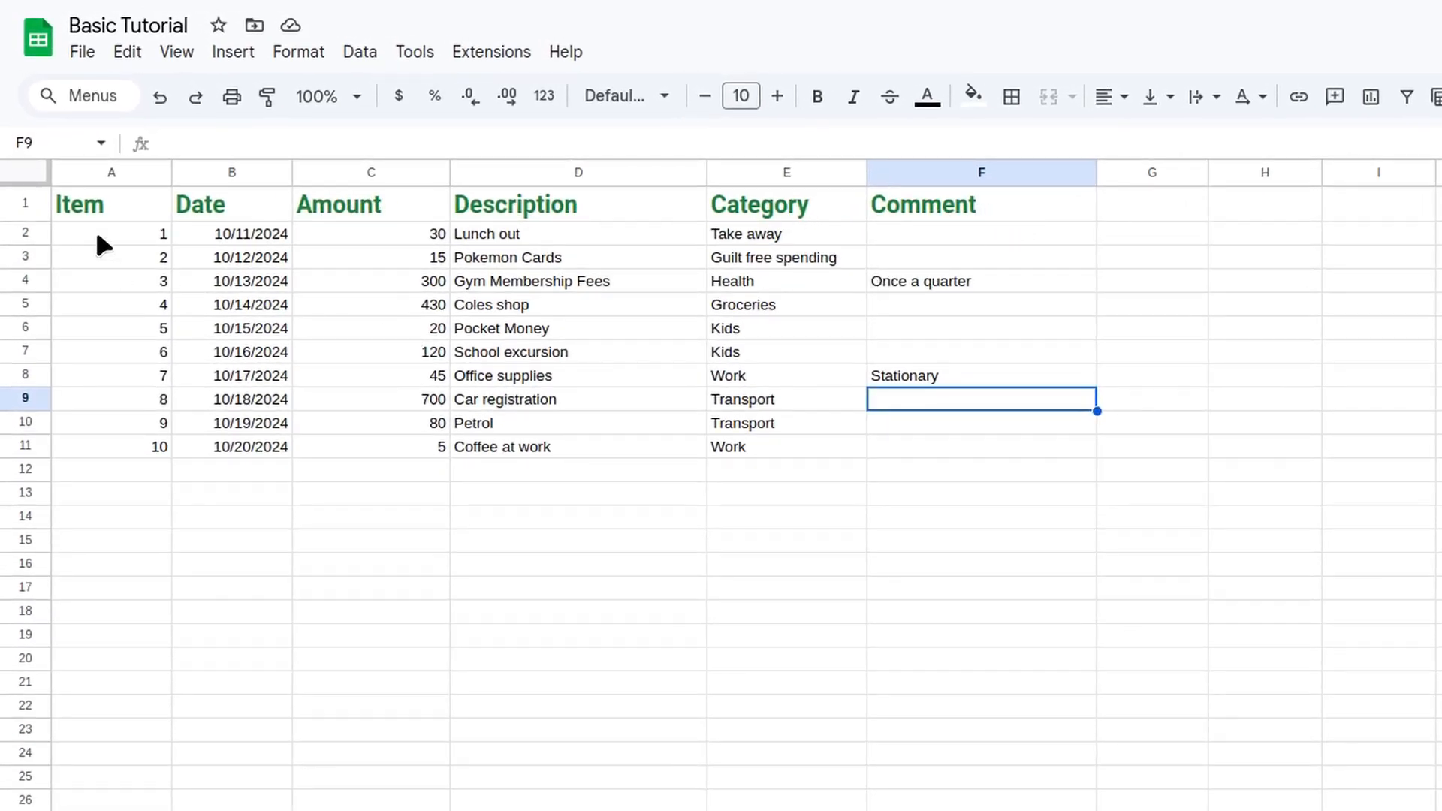
- Set the font of the entire sheet to Roboto
{"action": "left_click_drag", "start_coordinate": [97, 239], "coordinate": [940, 448]}
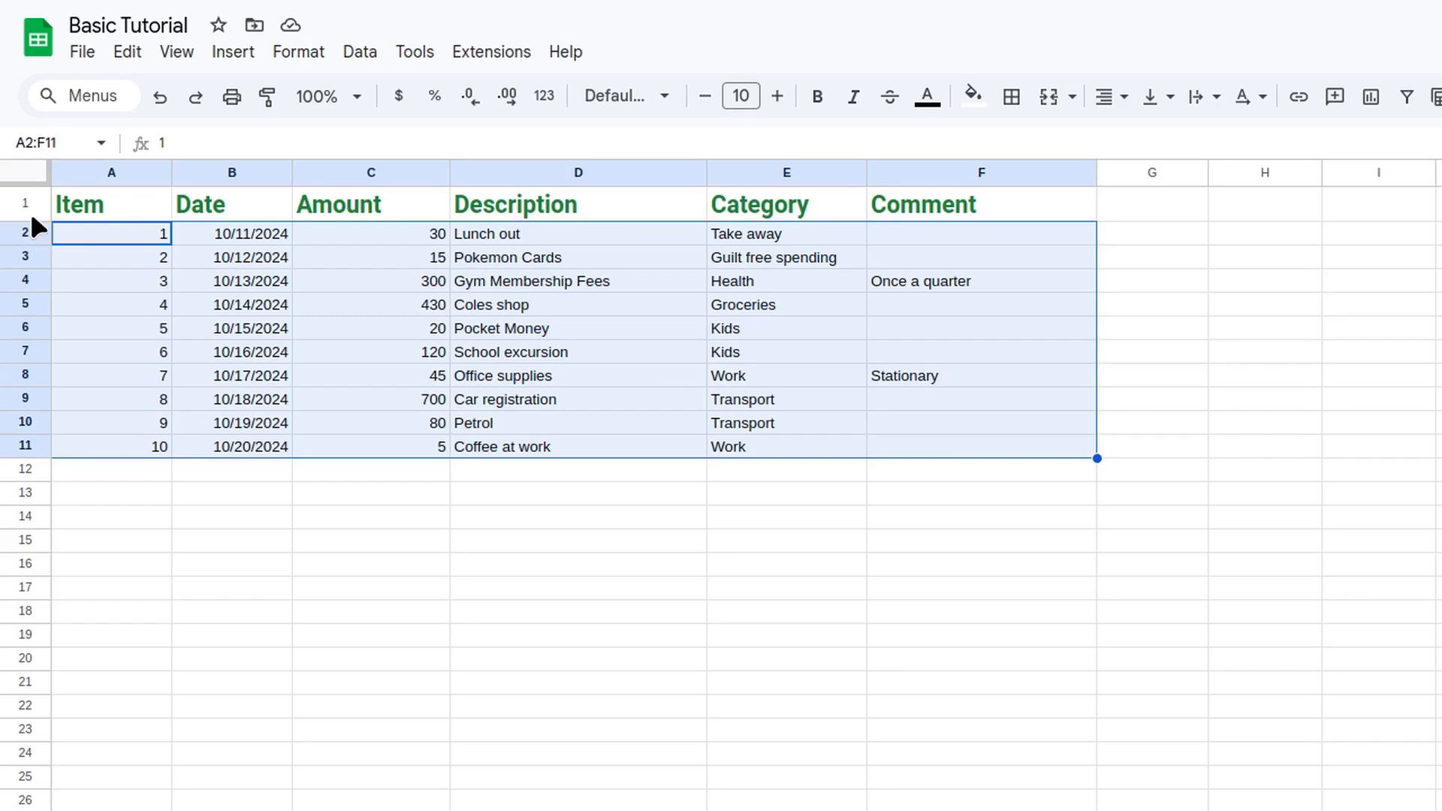
{"action": "left_click", "coordinate": [28, 177]}
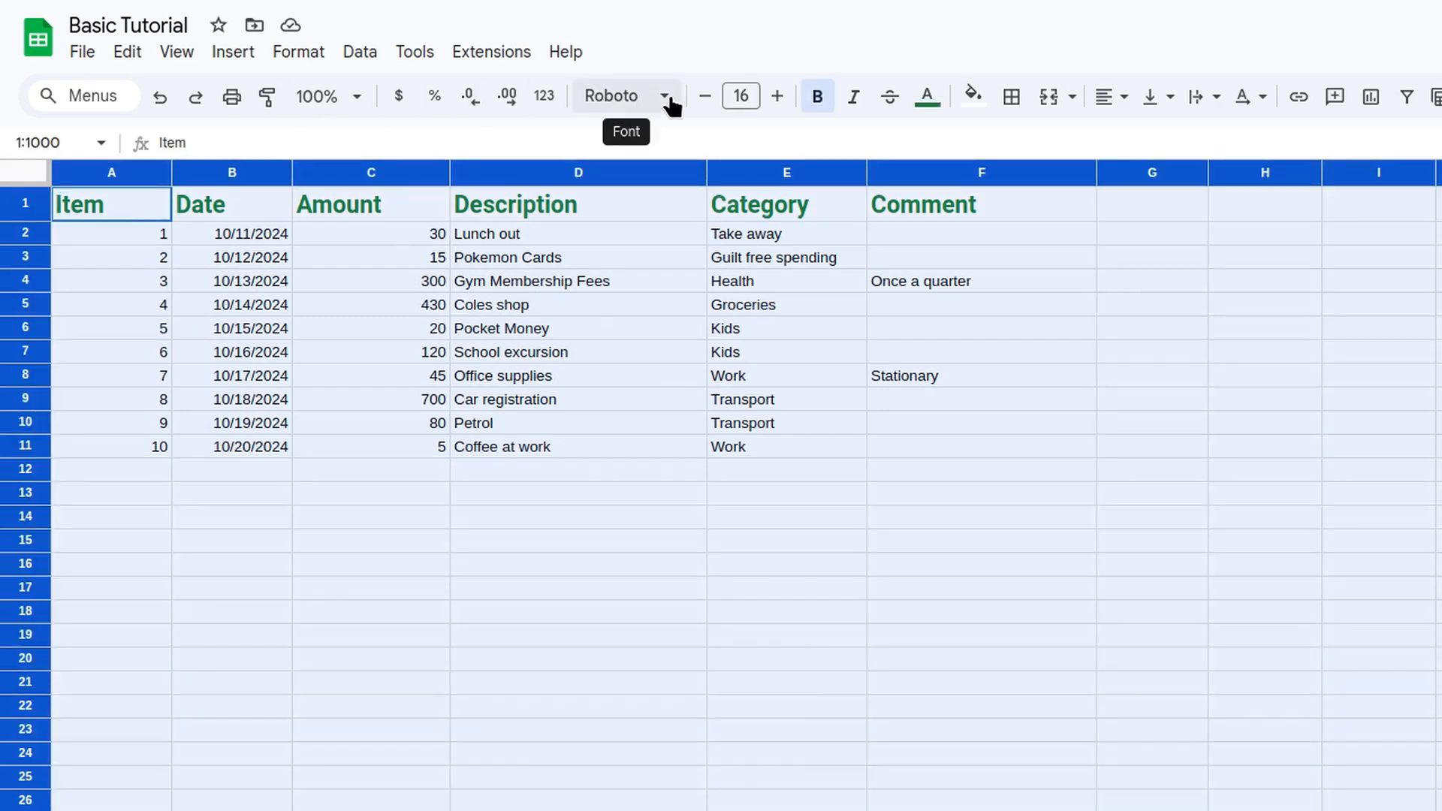
{"action": "left_click", "coordinate": [623, 107]}
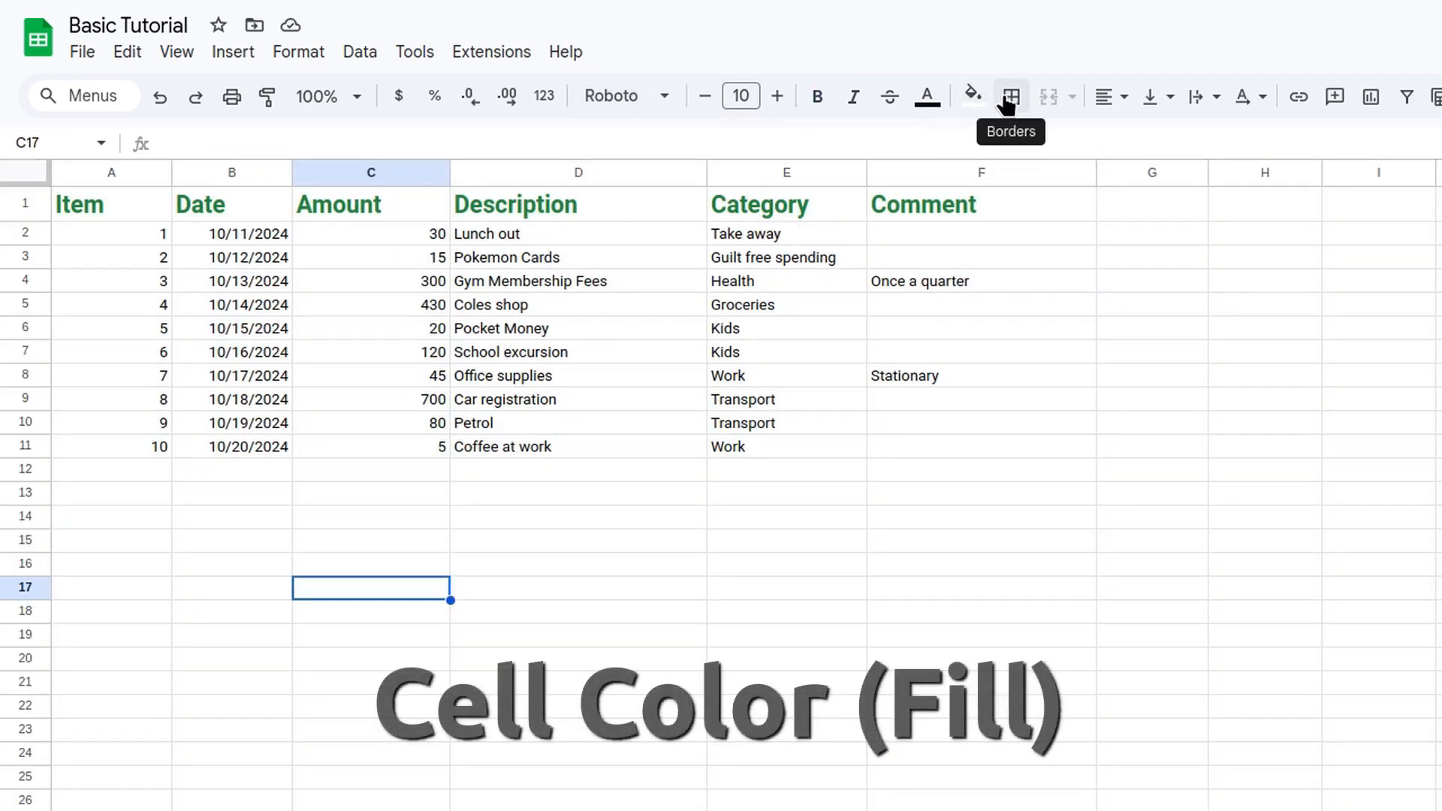
- Fill the Item heading cell A1 with light purple
{"action": "left_click", "coordinate": [124, 210]}
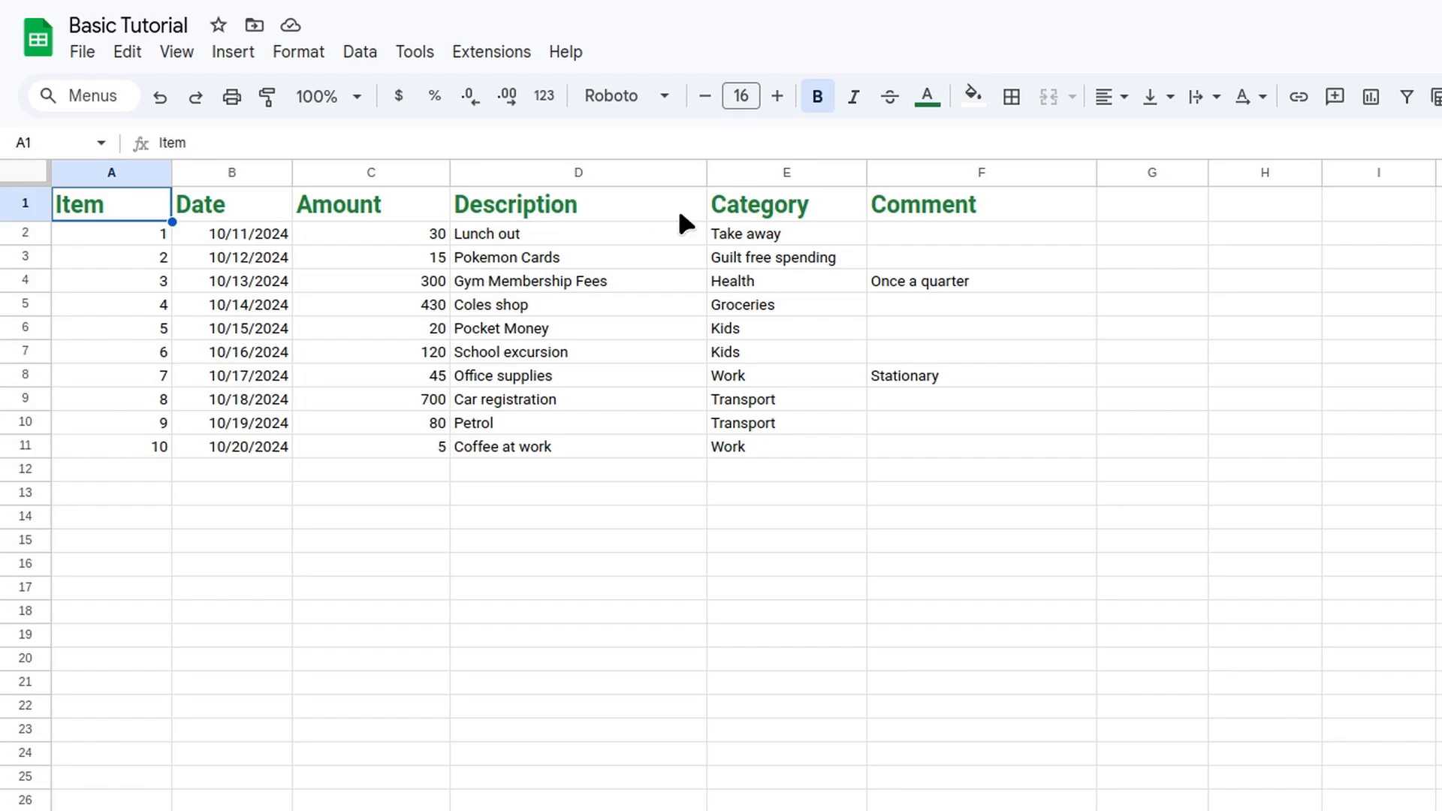
{"action": "left_click", "coordinate": [973, 98]}
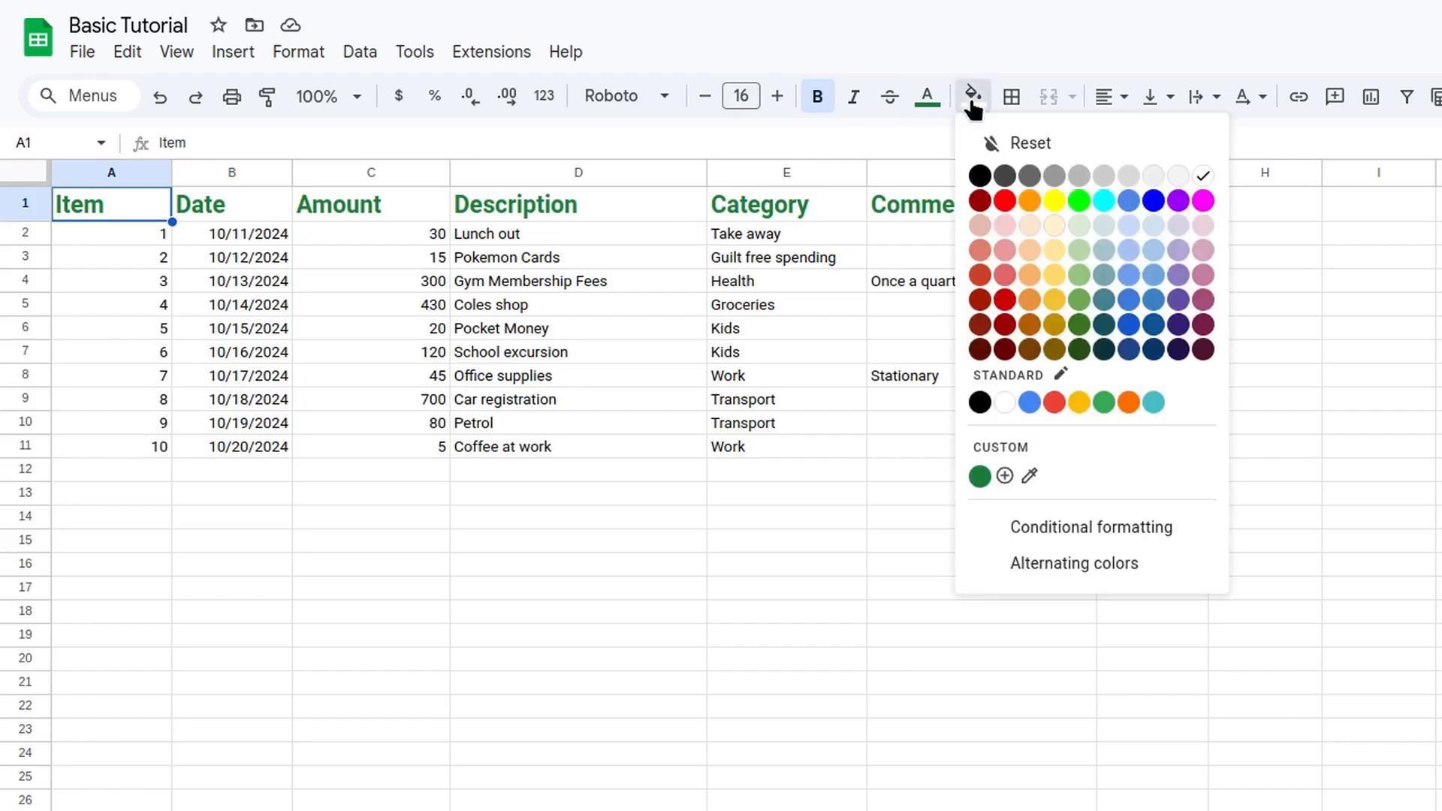
{"action": "left_click", "coordinate": [1179, 226]}
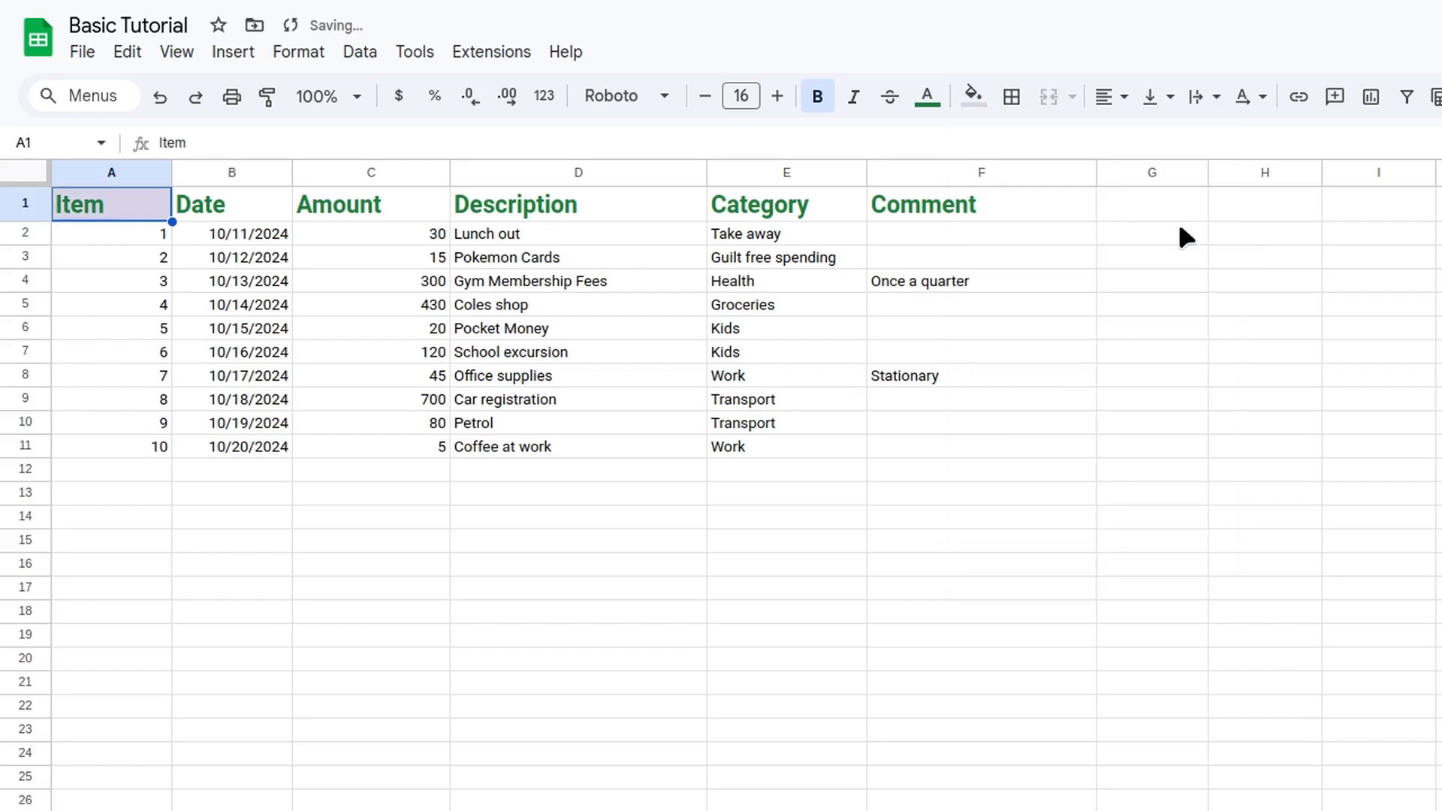
{"action": "left_click", "coordinate": [297, 215]}
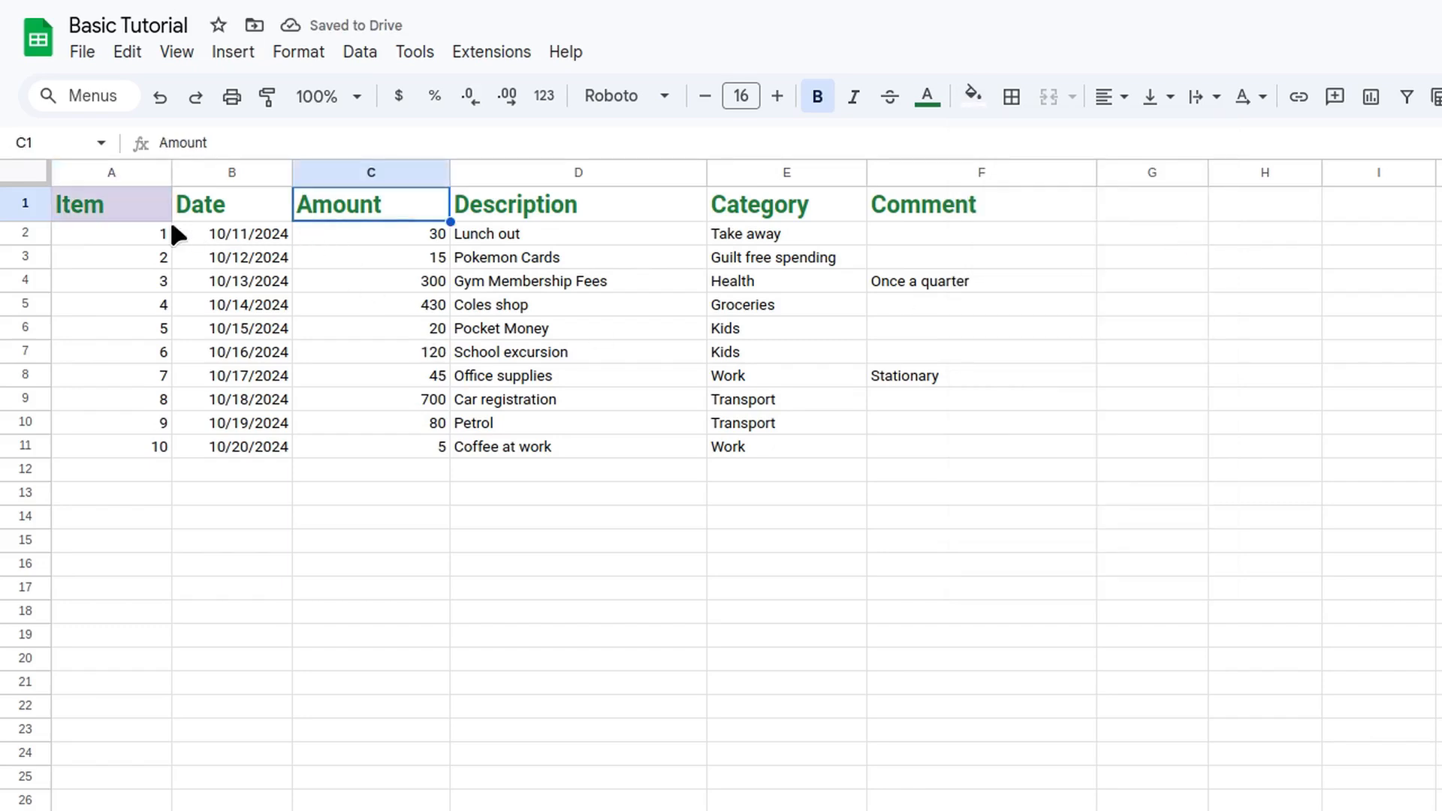
- Change the fill of the Item heading cell A1 to light green
{"action": "left_click", "coordinate": [147, 217]}
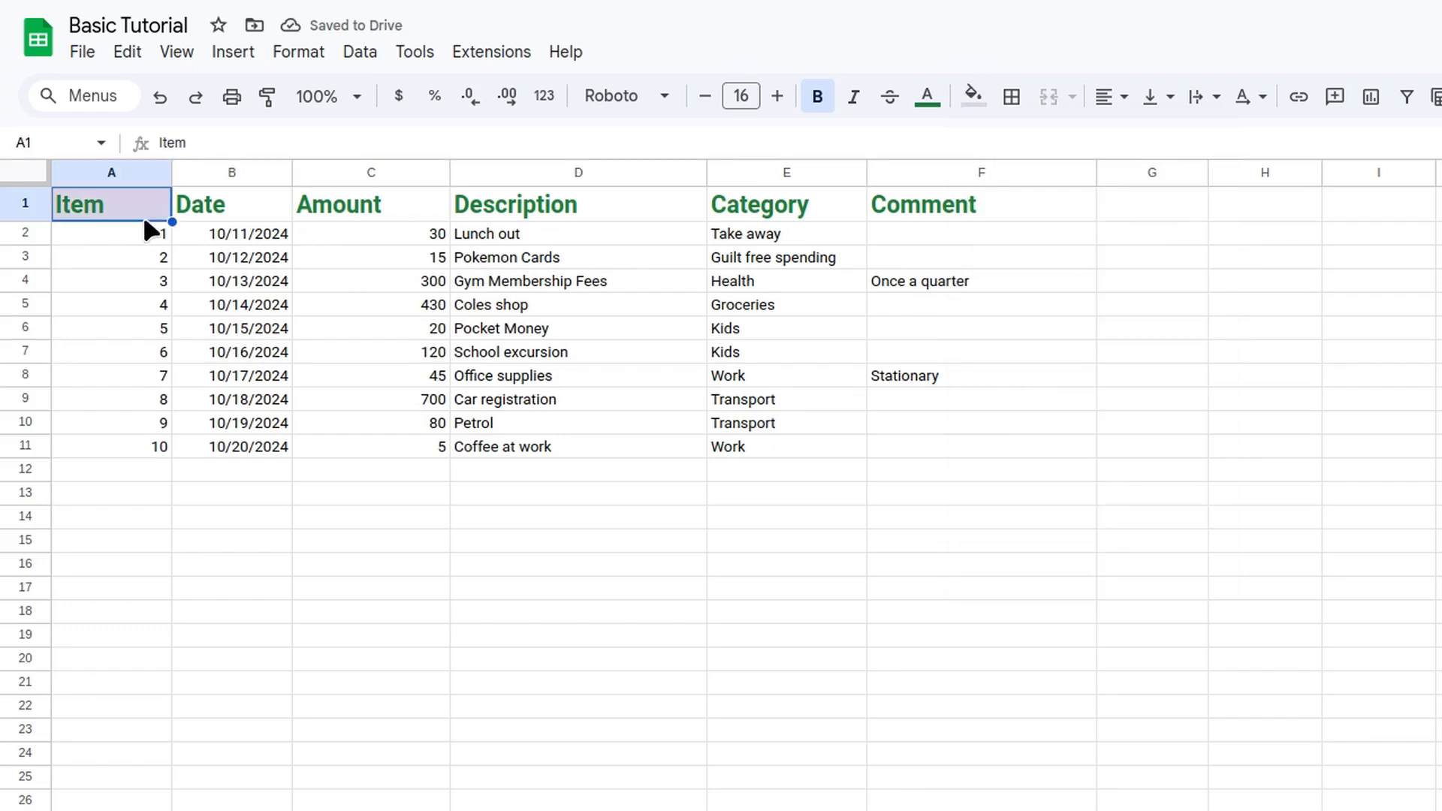
{"action": "left_click", "coordinate": [974, 96]}
{"action": "left_click", "coordinate": [1084, 229]}
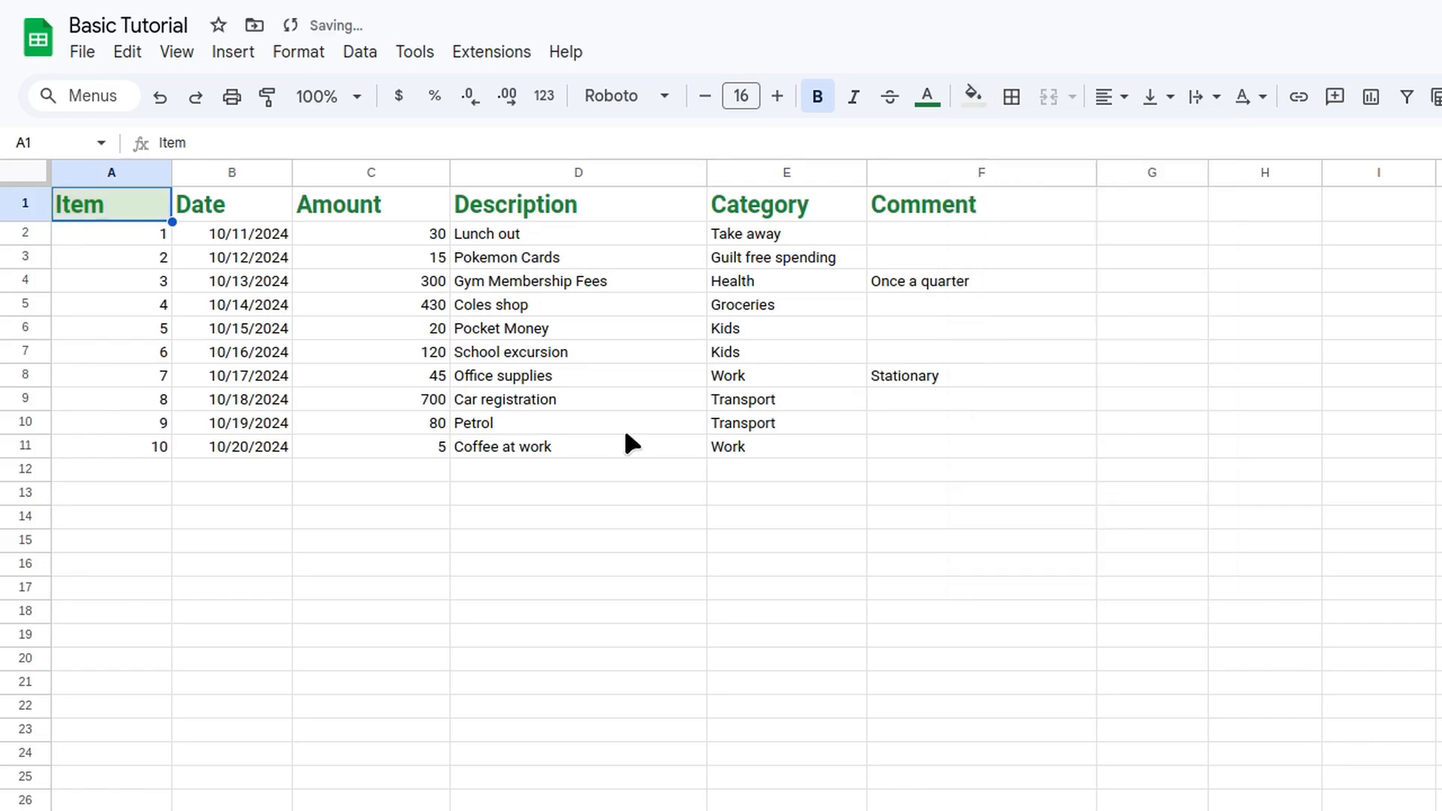
{"action": "left_click", "coordinate": [333, 313]}
- Try a light green text color on the headings in B1:F1, and undo it
{"action": "left_click_drag", "start_coordinate": [226, 199], "coordinate": [977, 204]}
{"action": "left_click", "coordinate": [927, 96]}
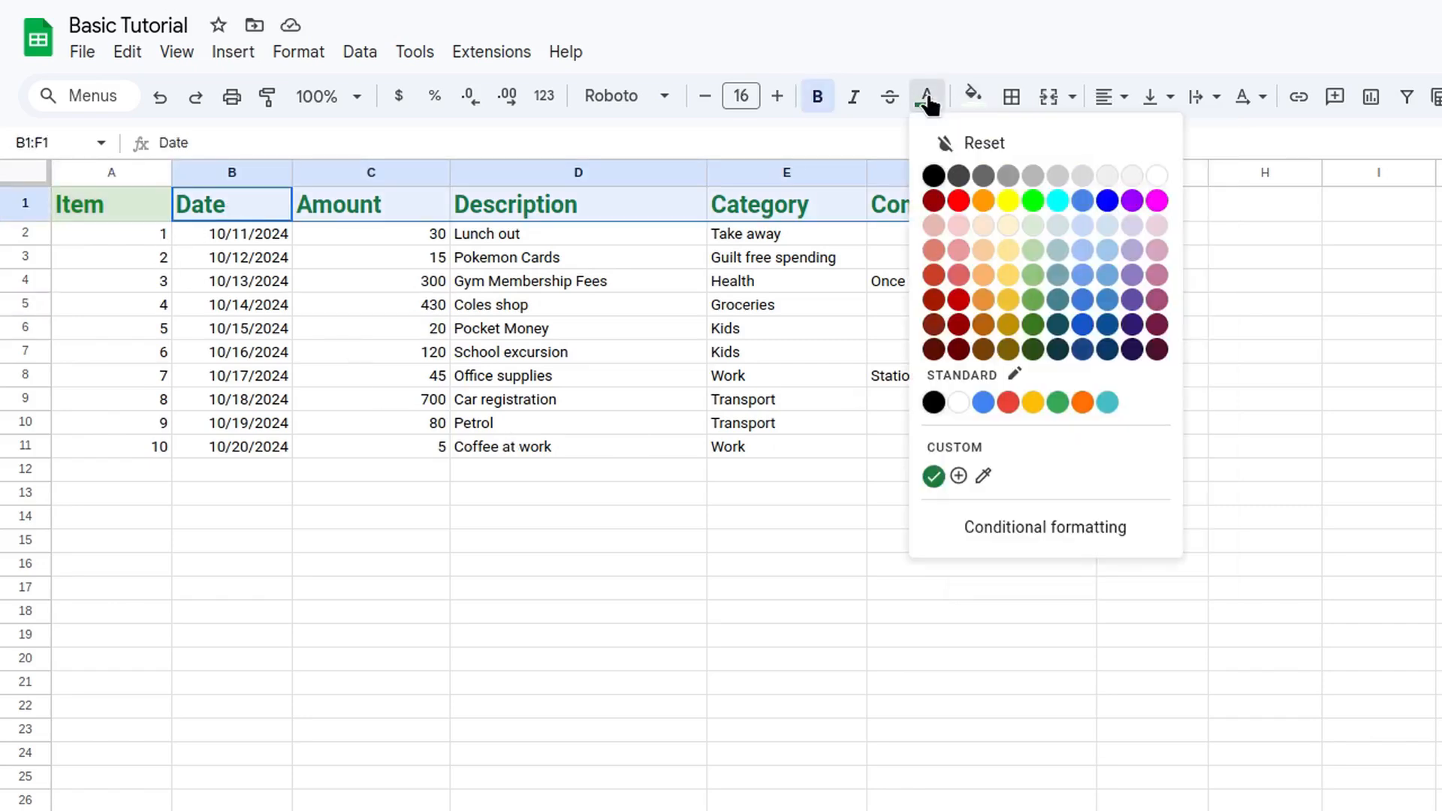
{"action": "left_click", "coordinate": [1040, 229]}
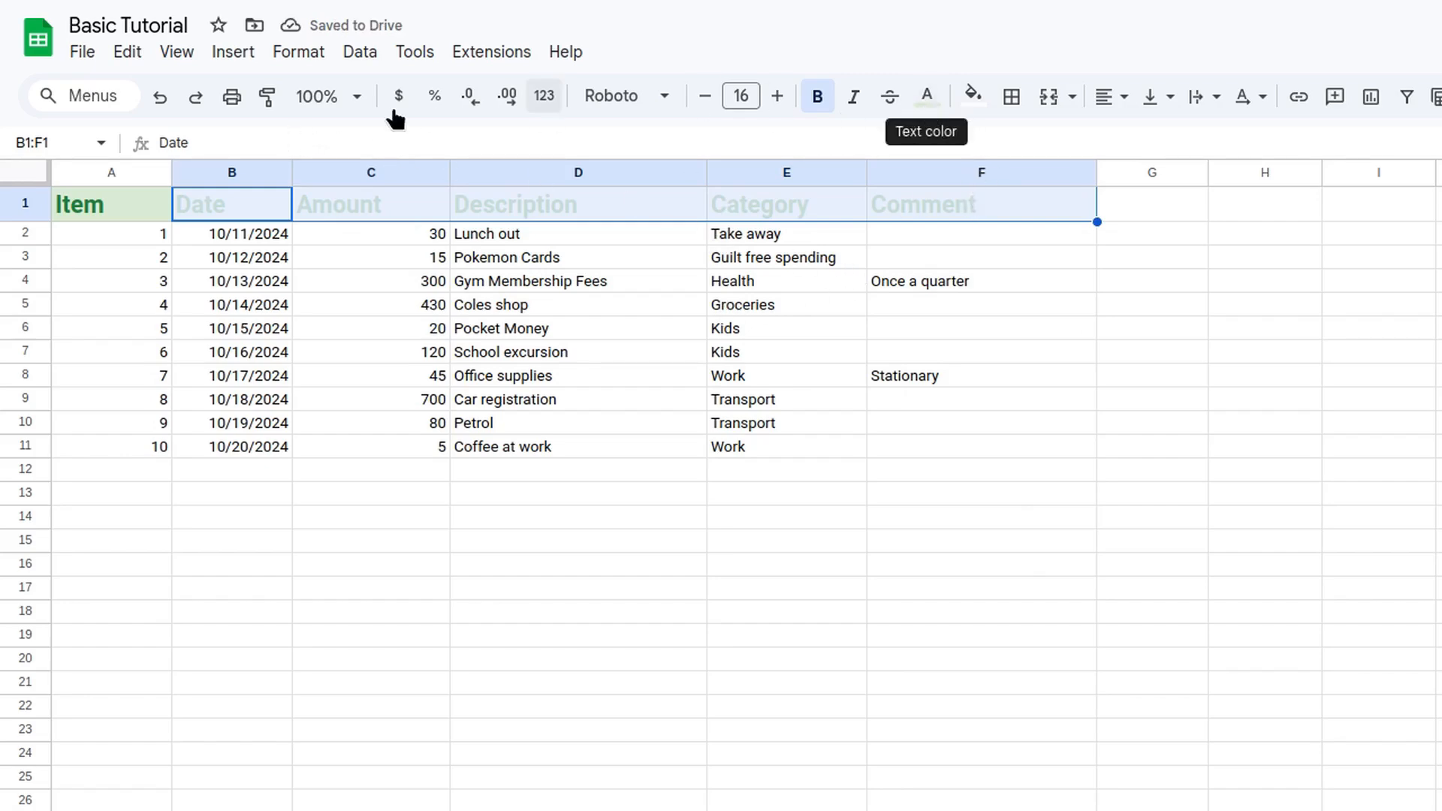
{"action": "left_click", "coordinate": [160, 100]}
- Fill the remaining heading cells B1:F1 with the same light green as the Item heading
{"action": "left_click", "coordinate": [973, 96]}
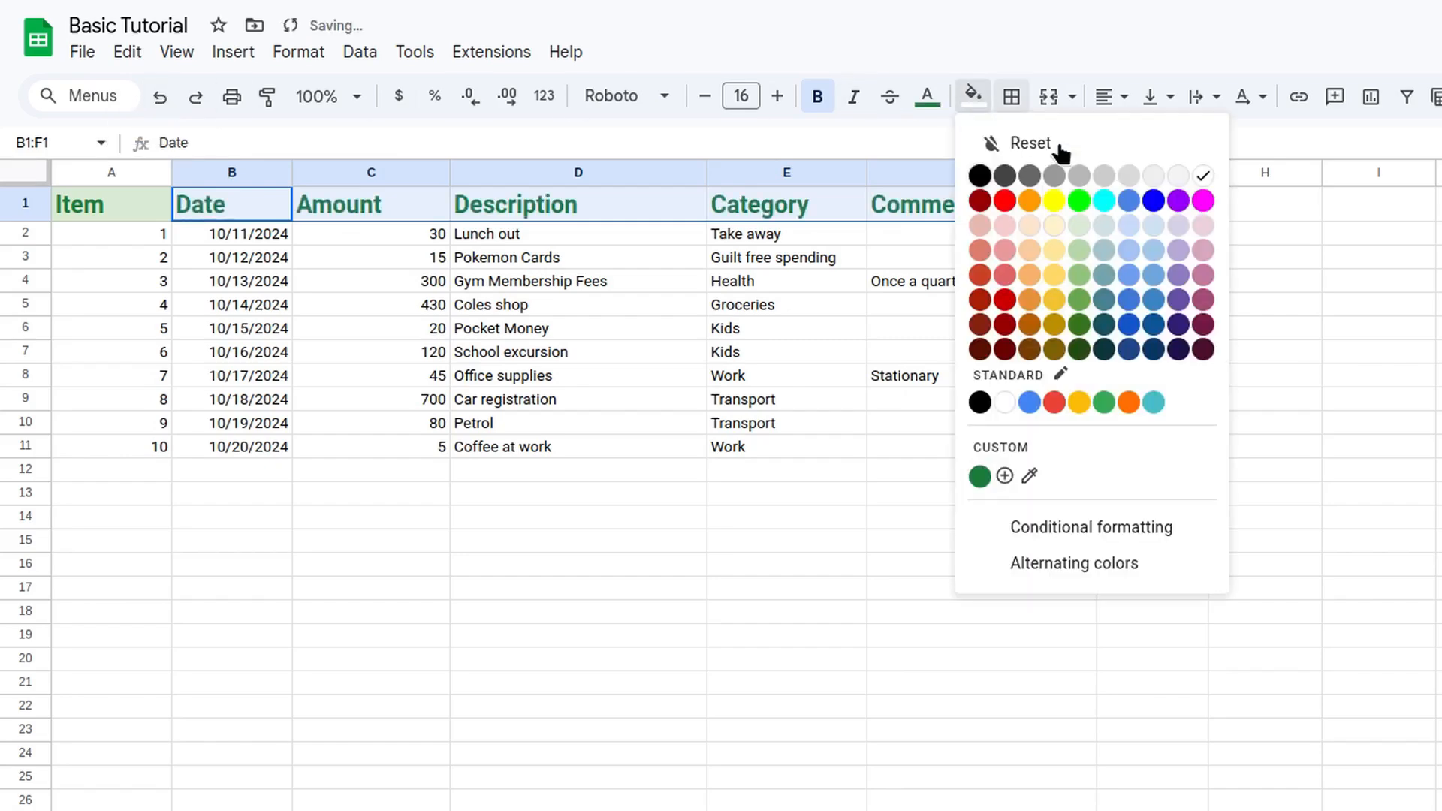
{"action": "left_click", "coordinate": [1080, 227]}
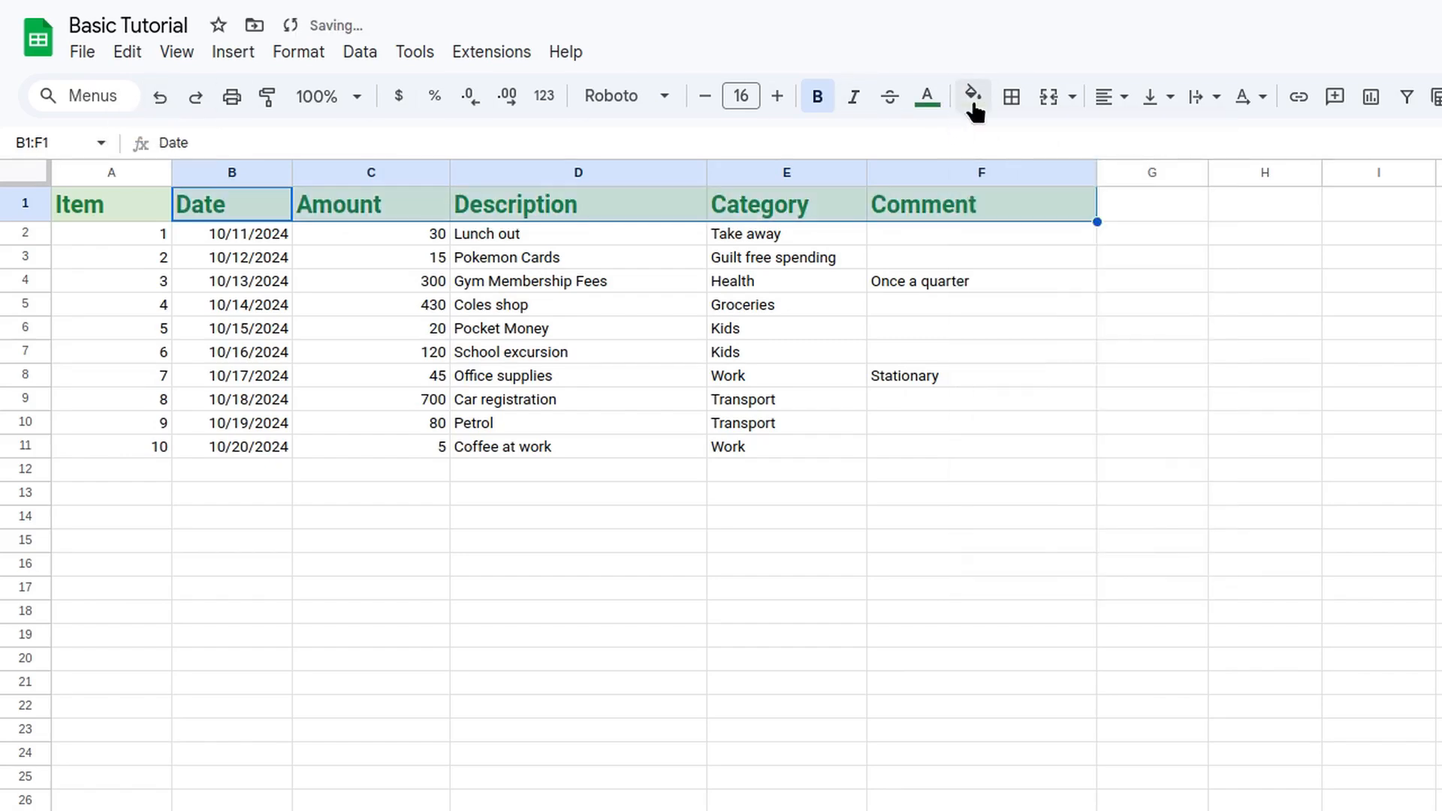
{"action": "left_click", "coordinate": [1247, 331]}
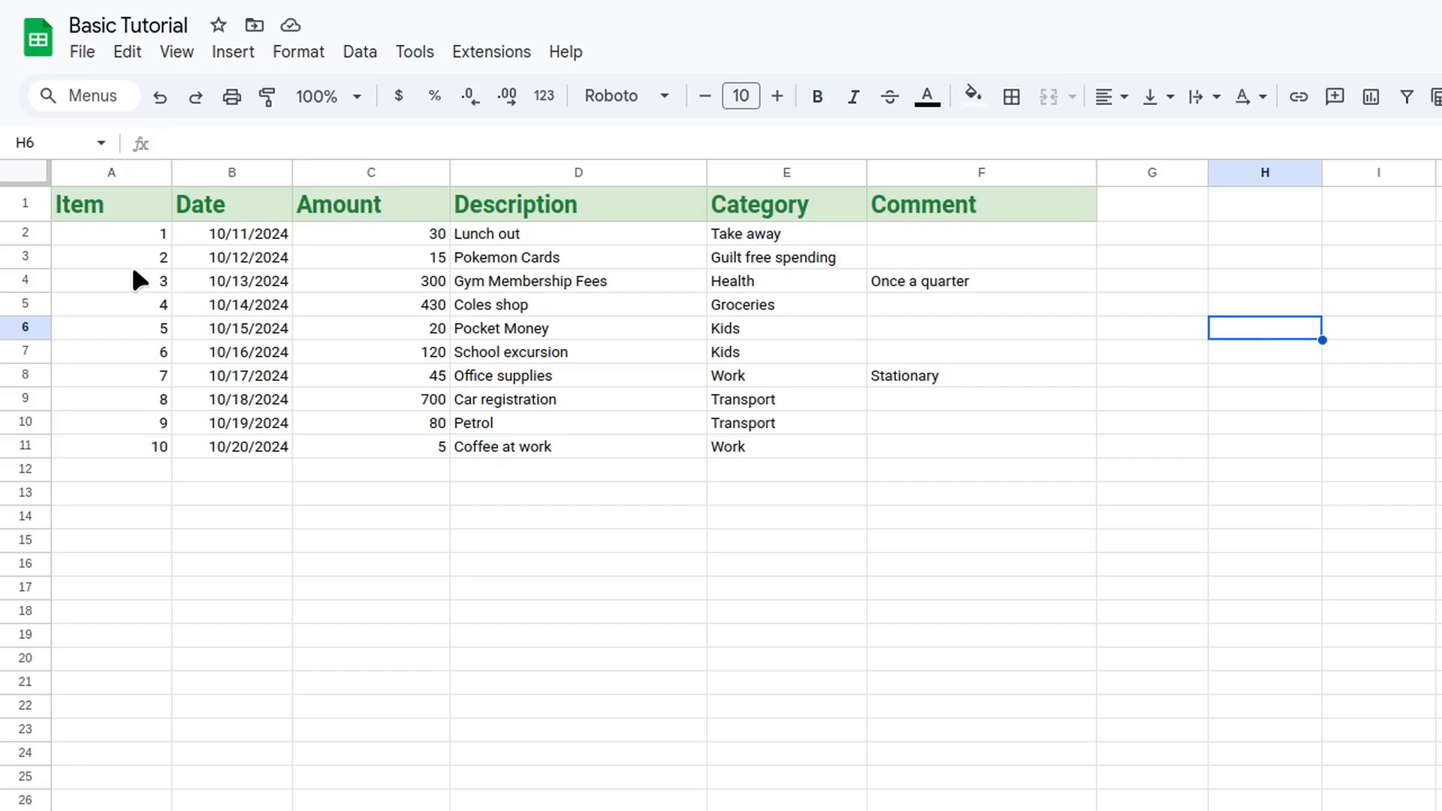
- Fill the expense rows A2:F11 with light gray
{"action": "left_click_drag", "start_coordinate": [129, 239], "coordinate": [1010, 447]}
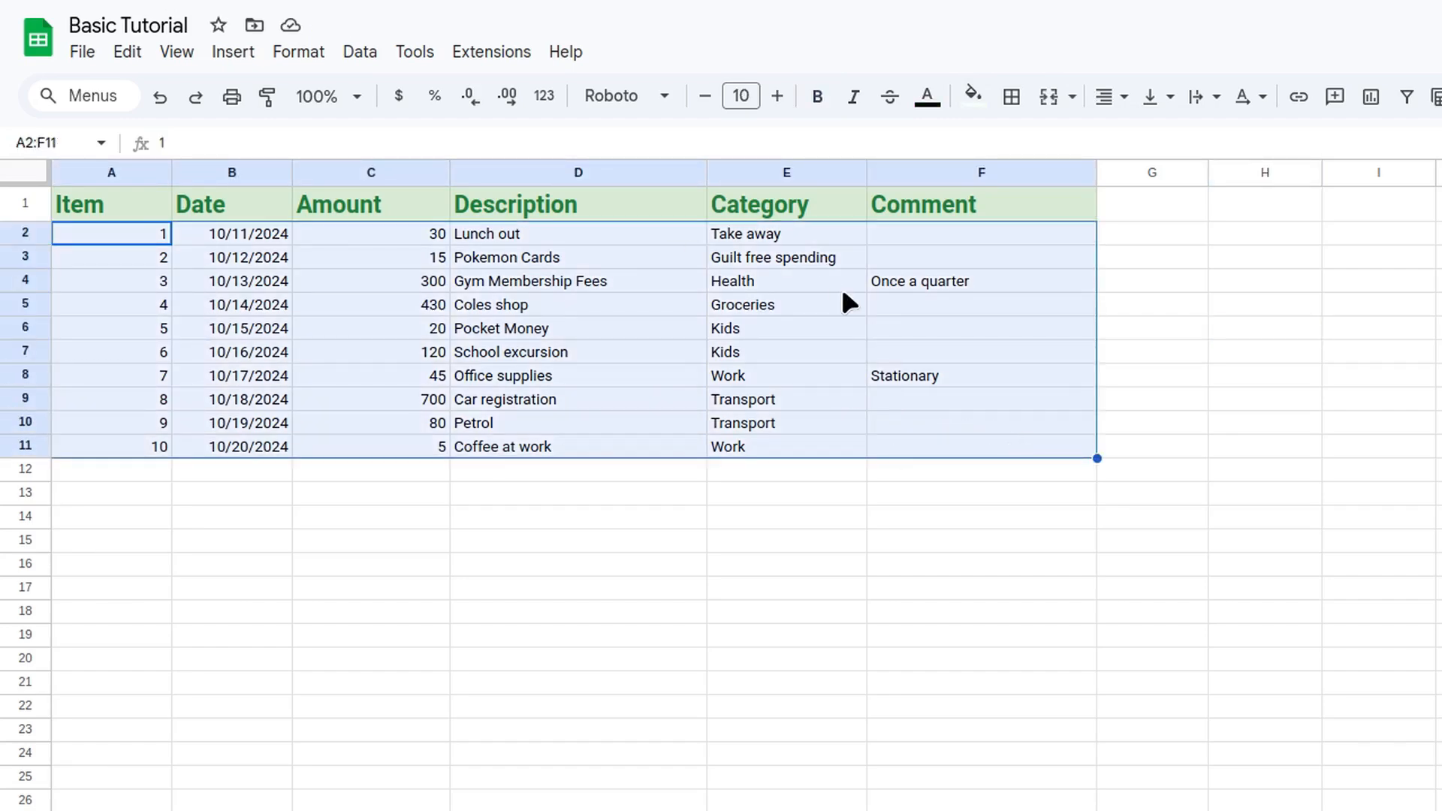
{"action": "left_click", "coordinate": [973, 95]}
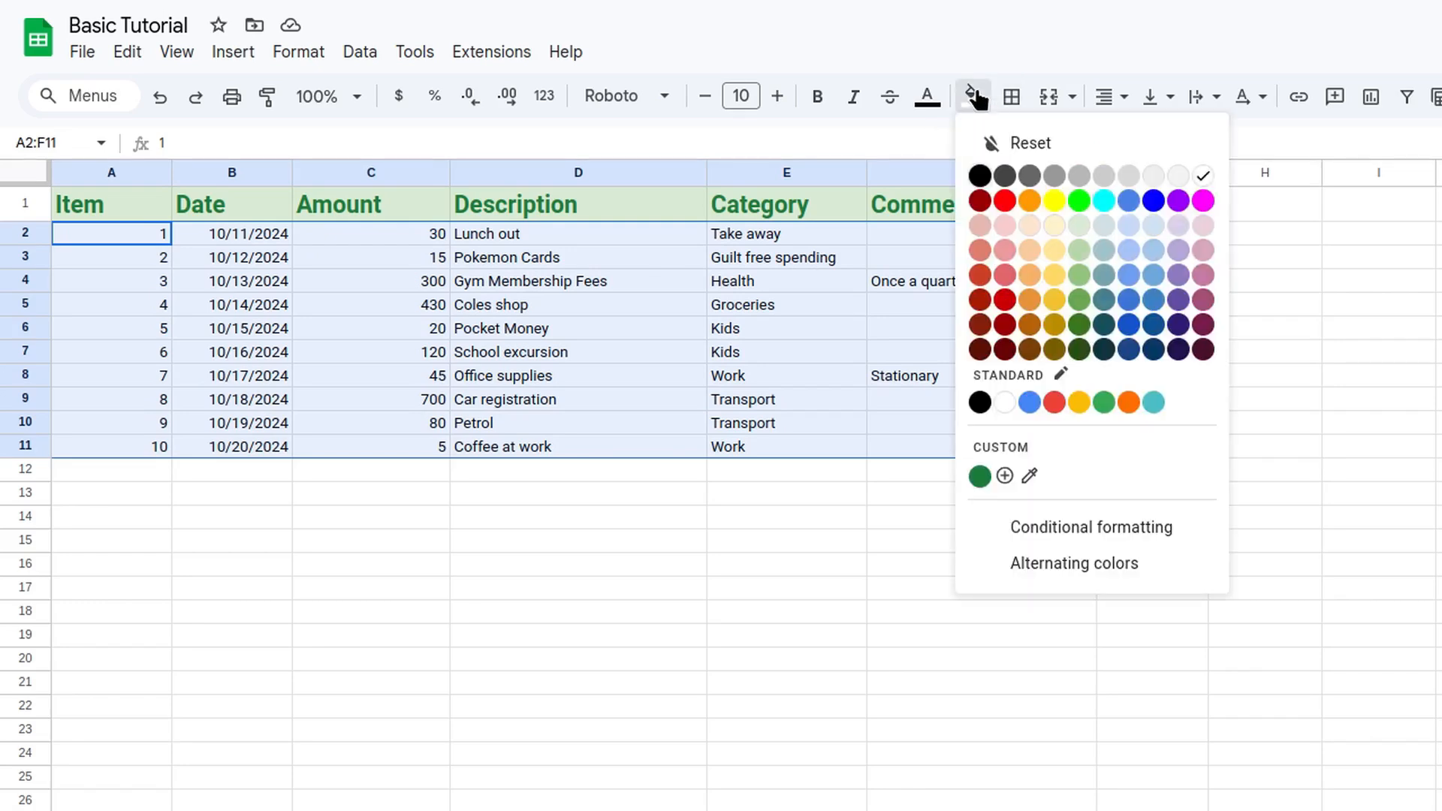
{"action": "left_click", "coordinate": [1129, 176]}
{"action": "left_click", "coordinate": [1265, 328]}
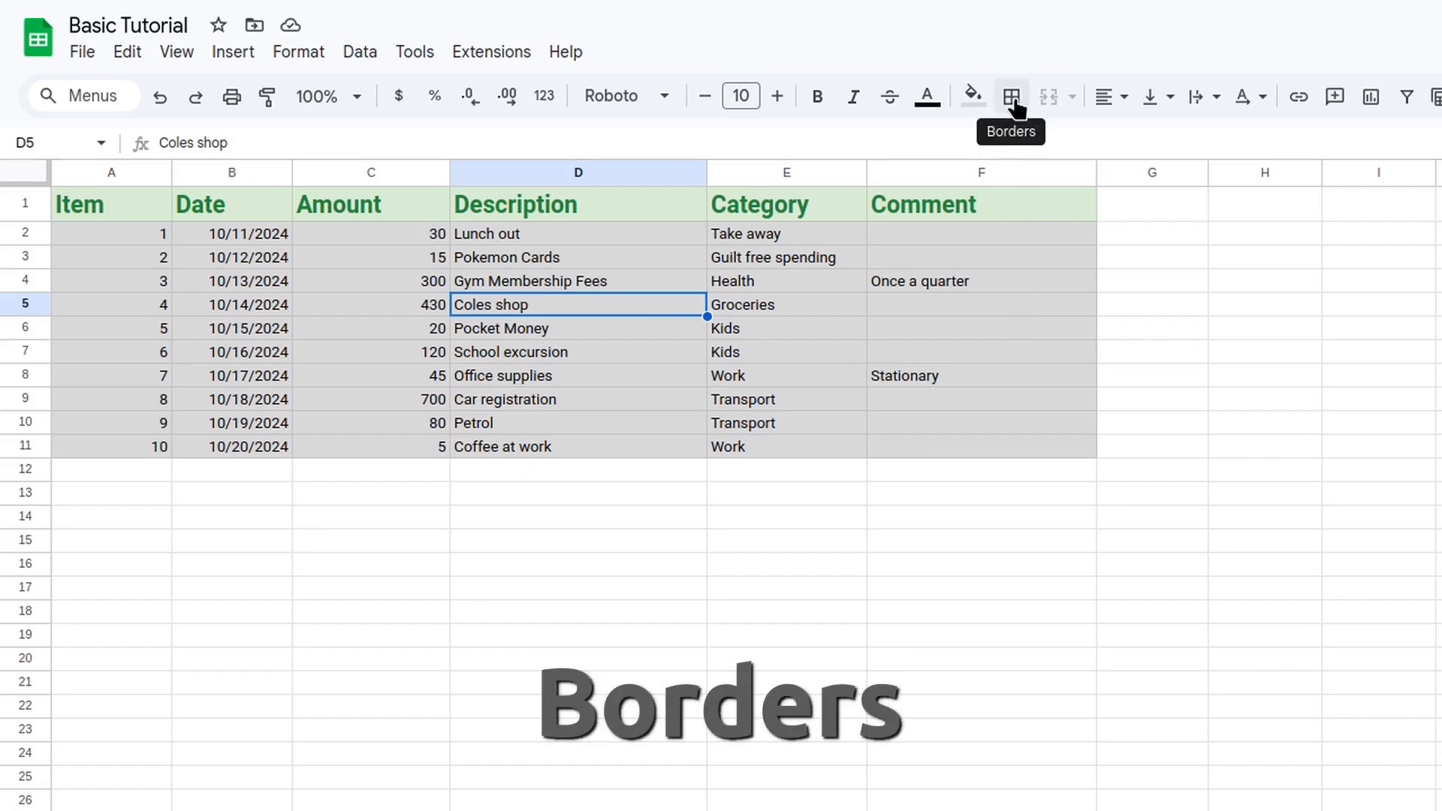
- Apply thin black borders to all cells of the expense table A1:F11
{"action": "key", "text": "ctrl+a"}
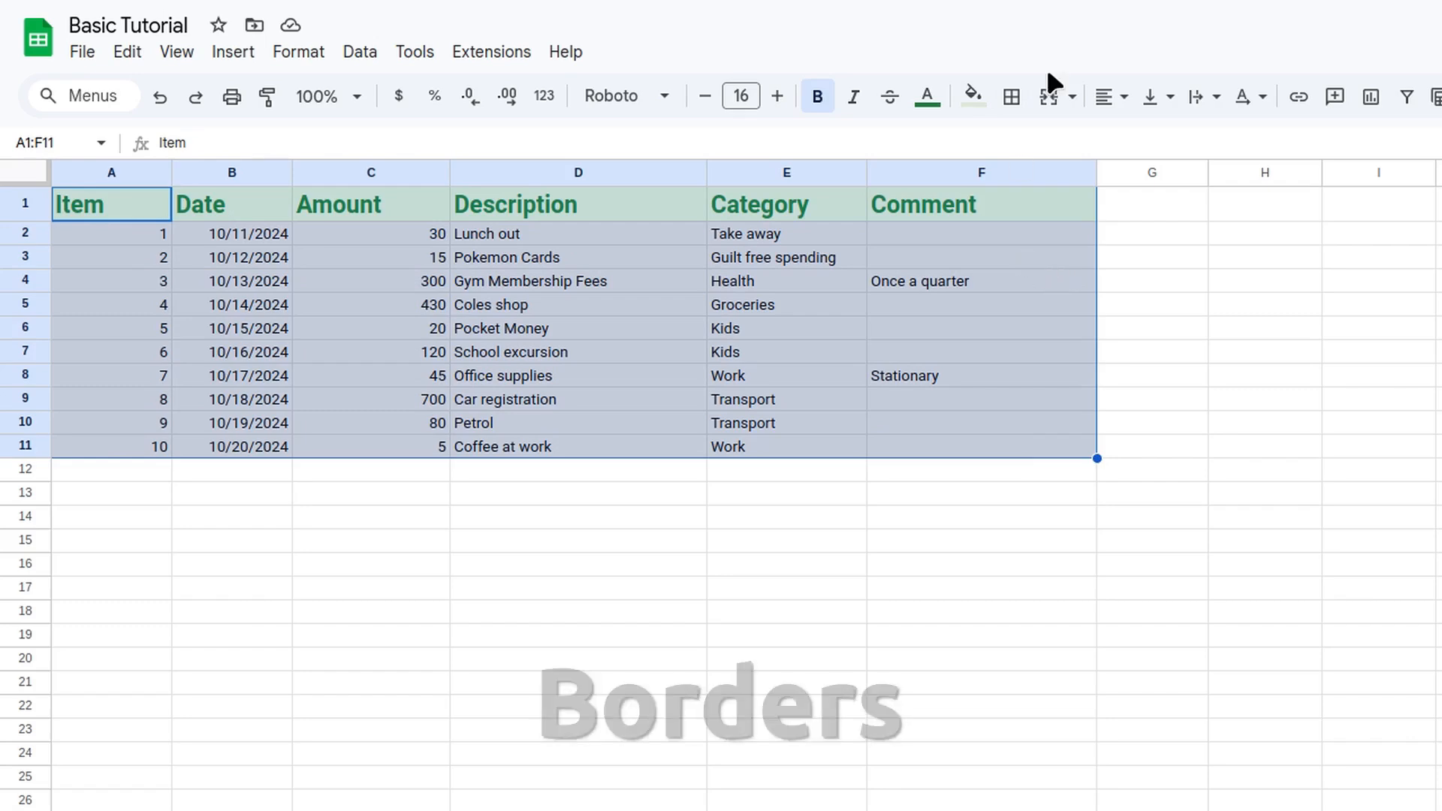
{"action": "left_click", "coordinate": [1012, 96]}
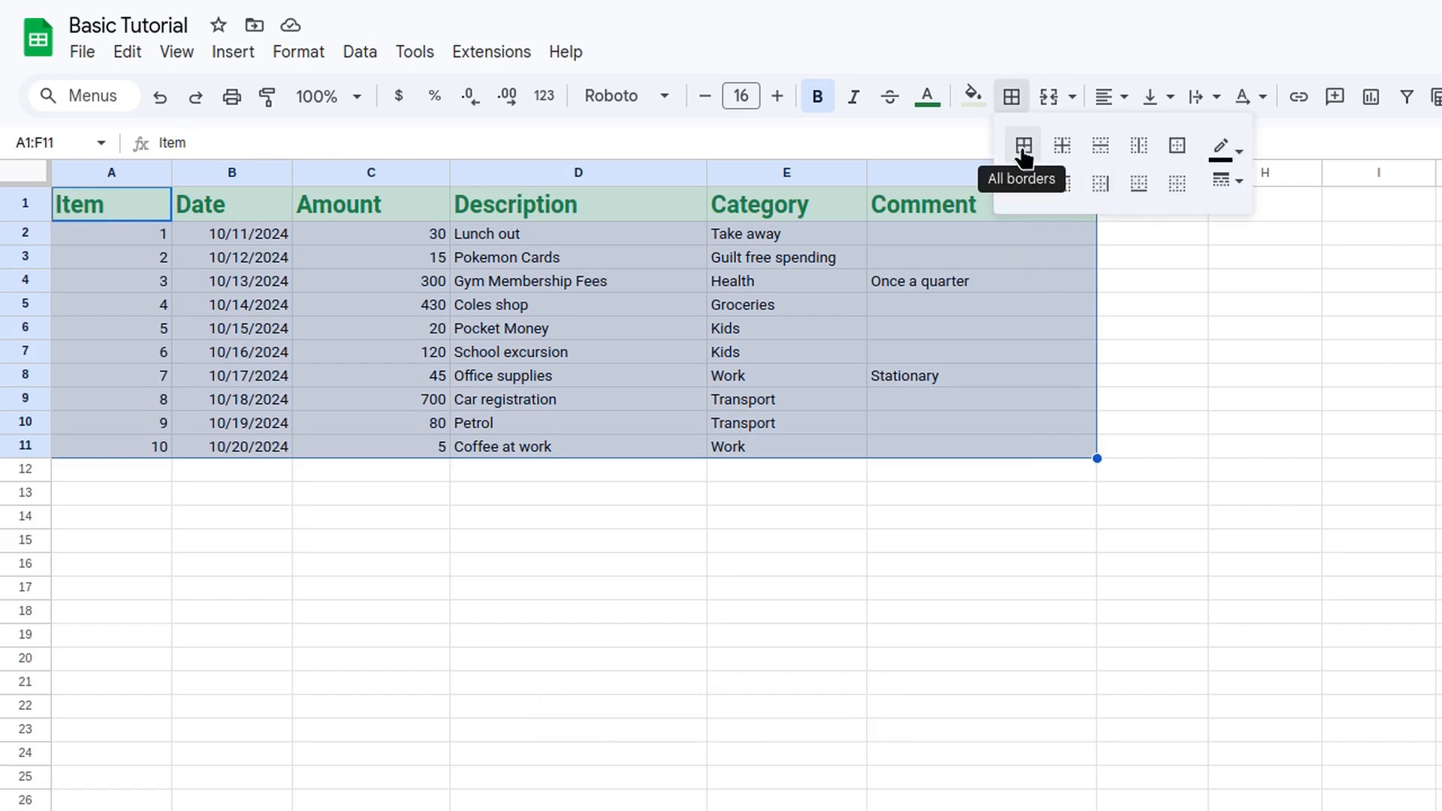
{"action": "left_click", "coordinate": [1241, 155]}
{"action": "left_click", "coordinate": [1241, 155]}
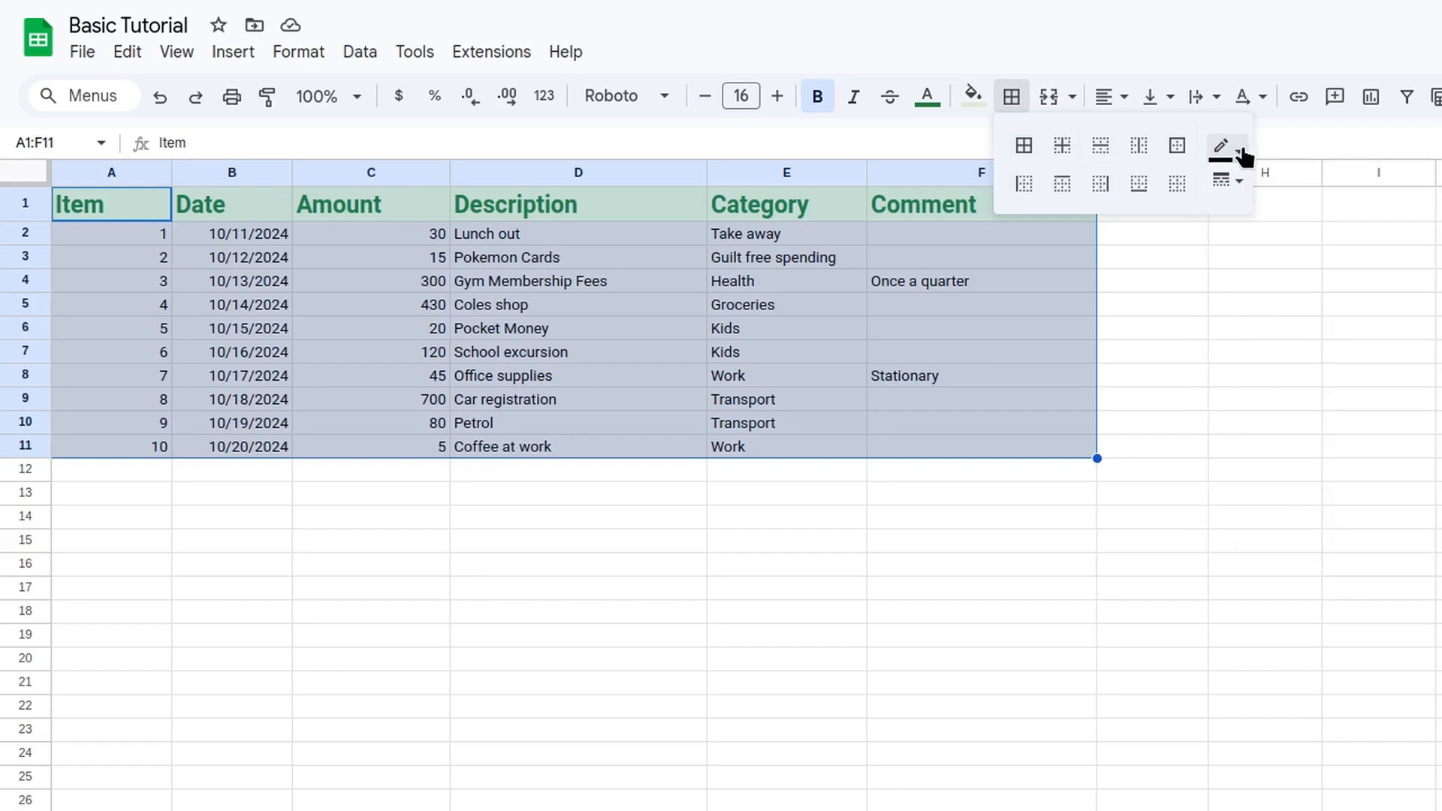
{"action": "left_click", "coordinate": [1234, 182]}
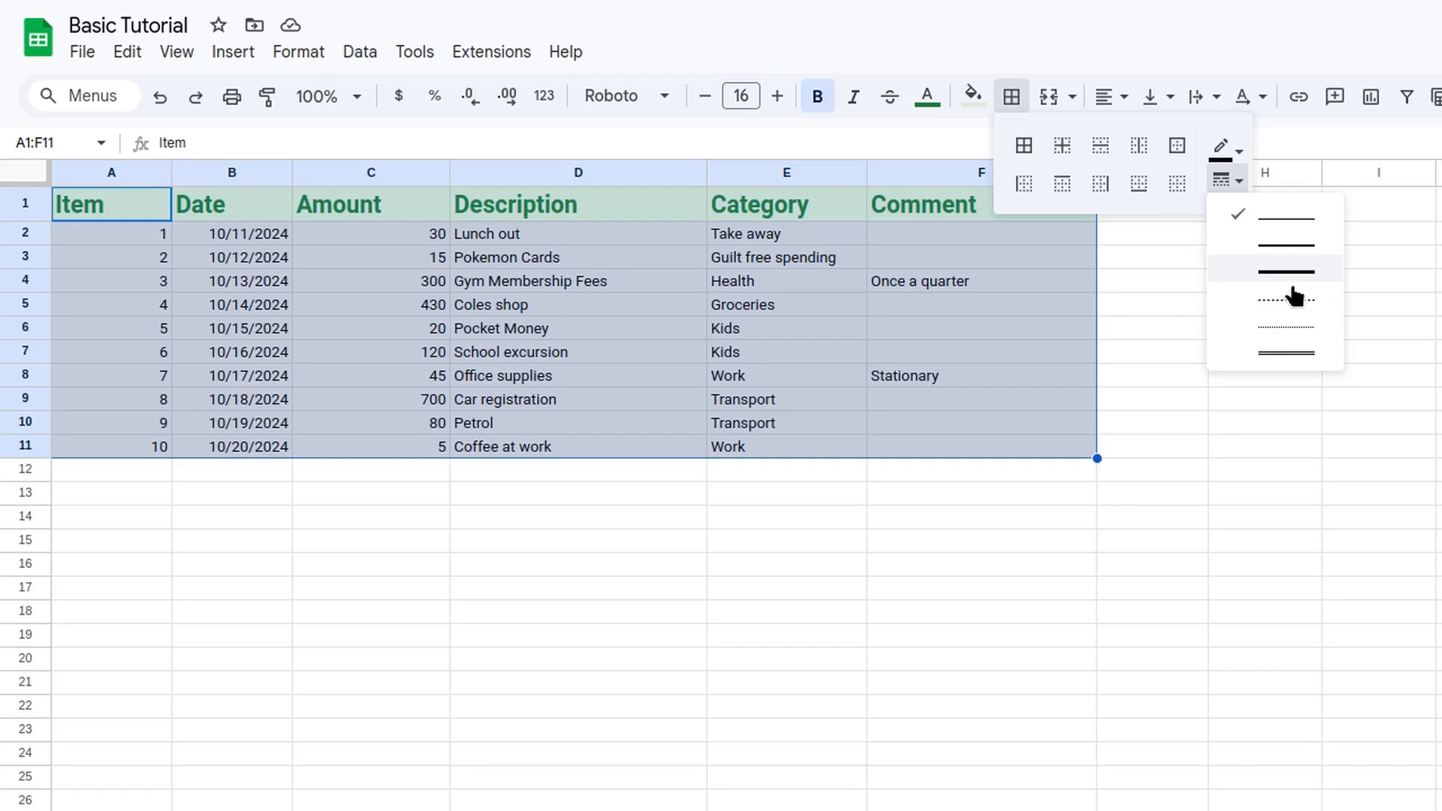
{"action": "left_click", "coordinate": [1234, 147]}
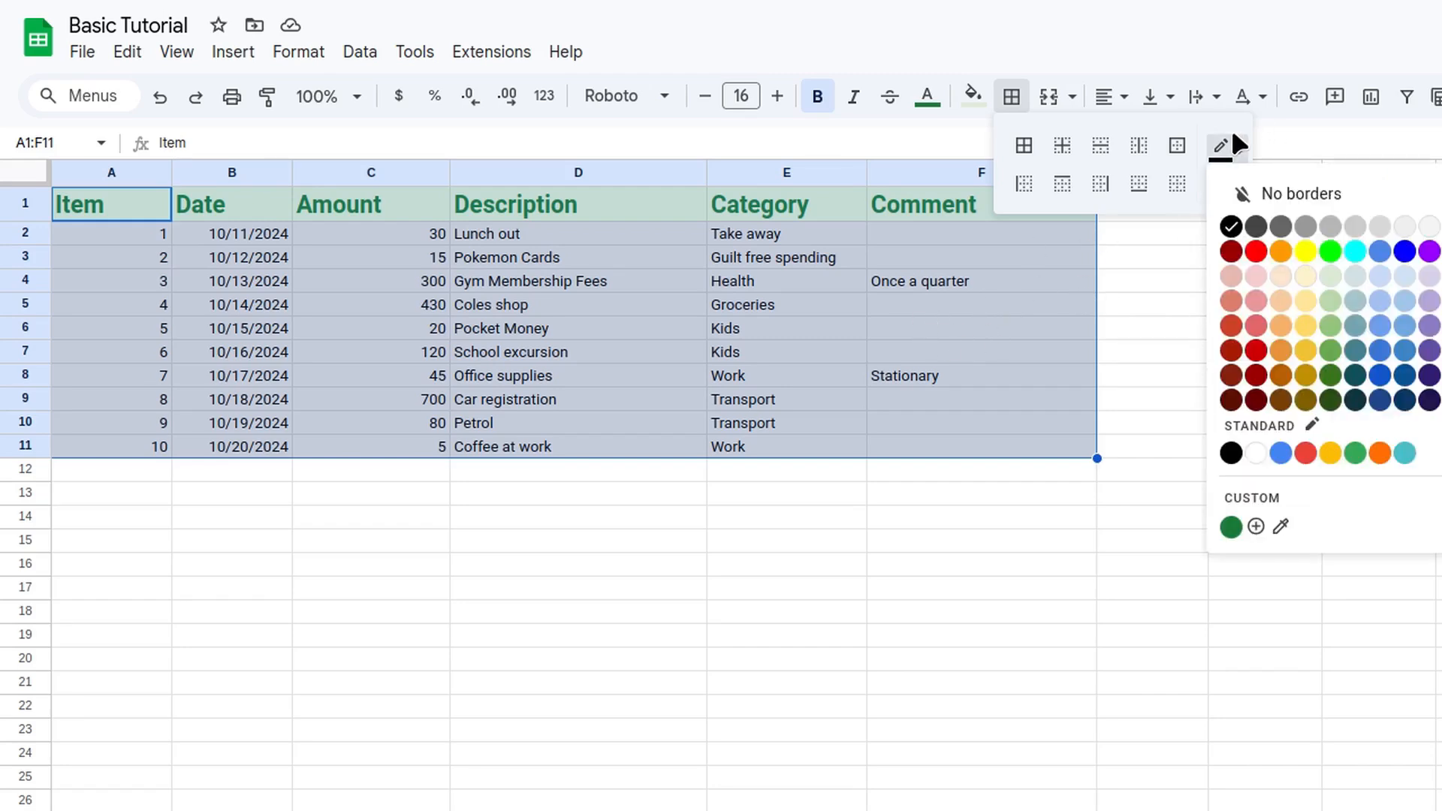
{"action": "left_click", "coordinate": [1234, 146]}
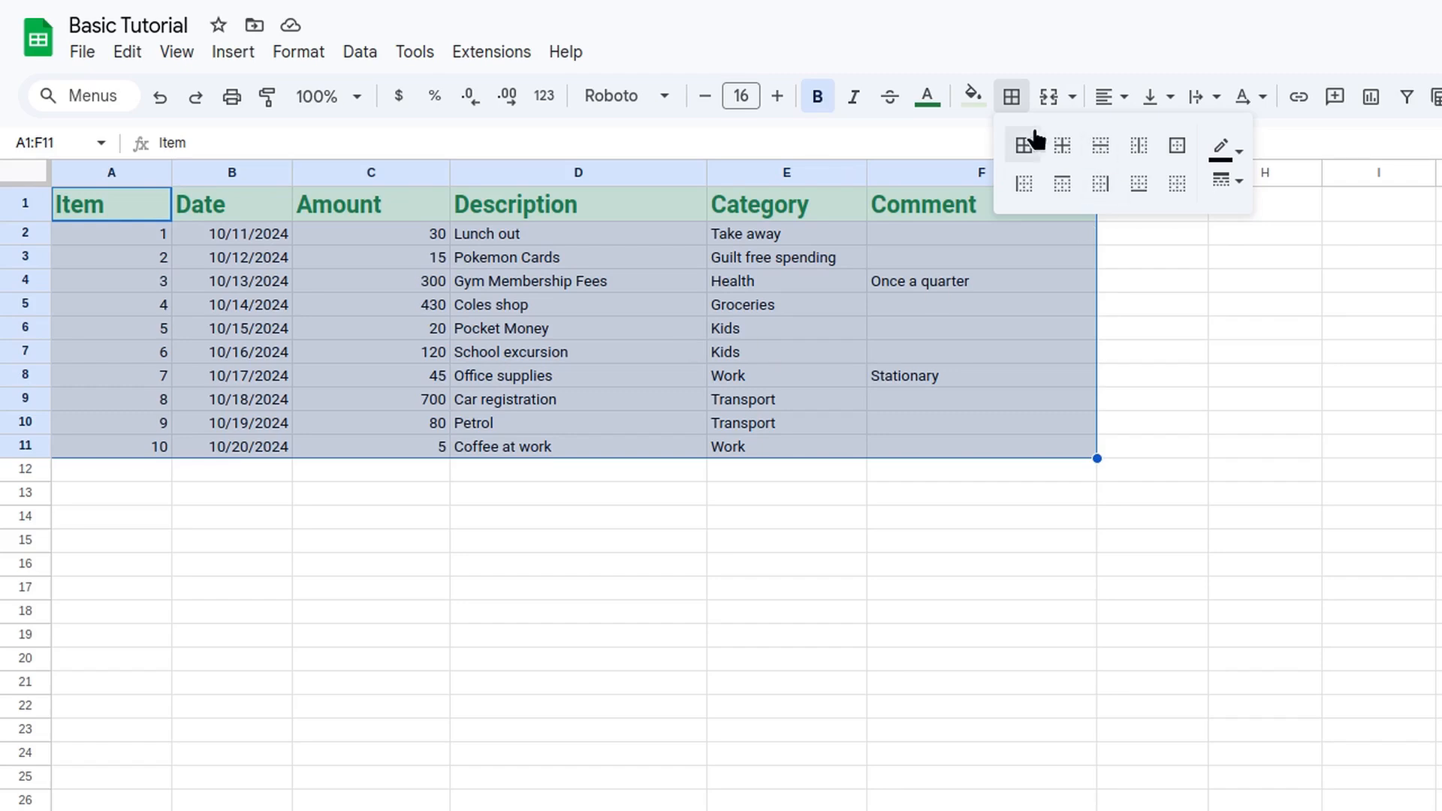
{"action": "left_click", "coordinate": [1025, 147]}
{"action": "left_click", "coordinate": [1266, 328]}
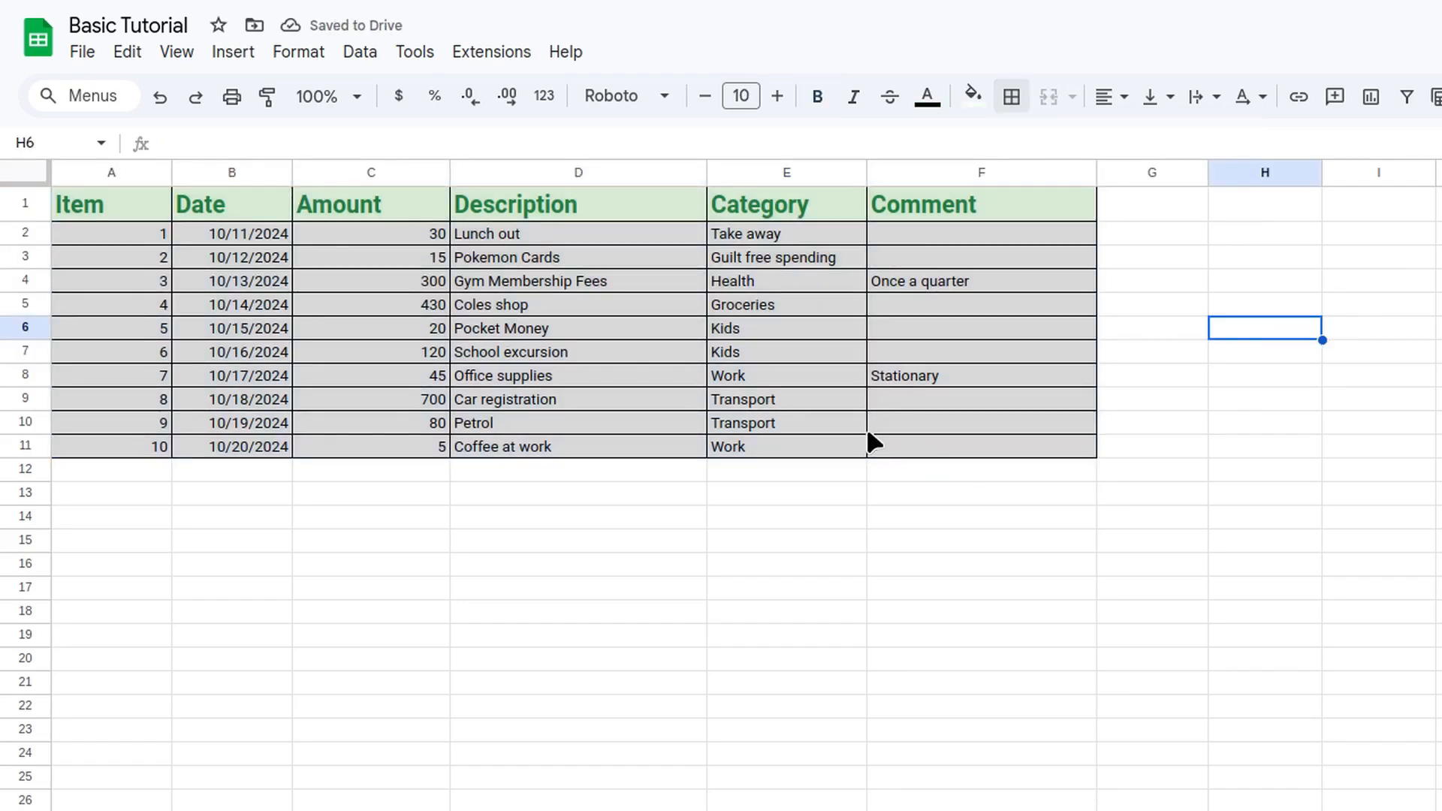
- Check how the bordered table looks in the print preview, and return to the sheet without printing
{"action": "left_click", "coordinate": [232, 96]}
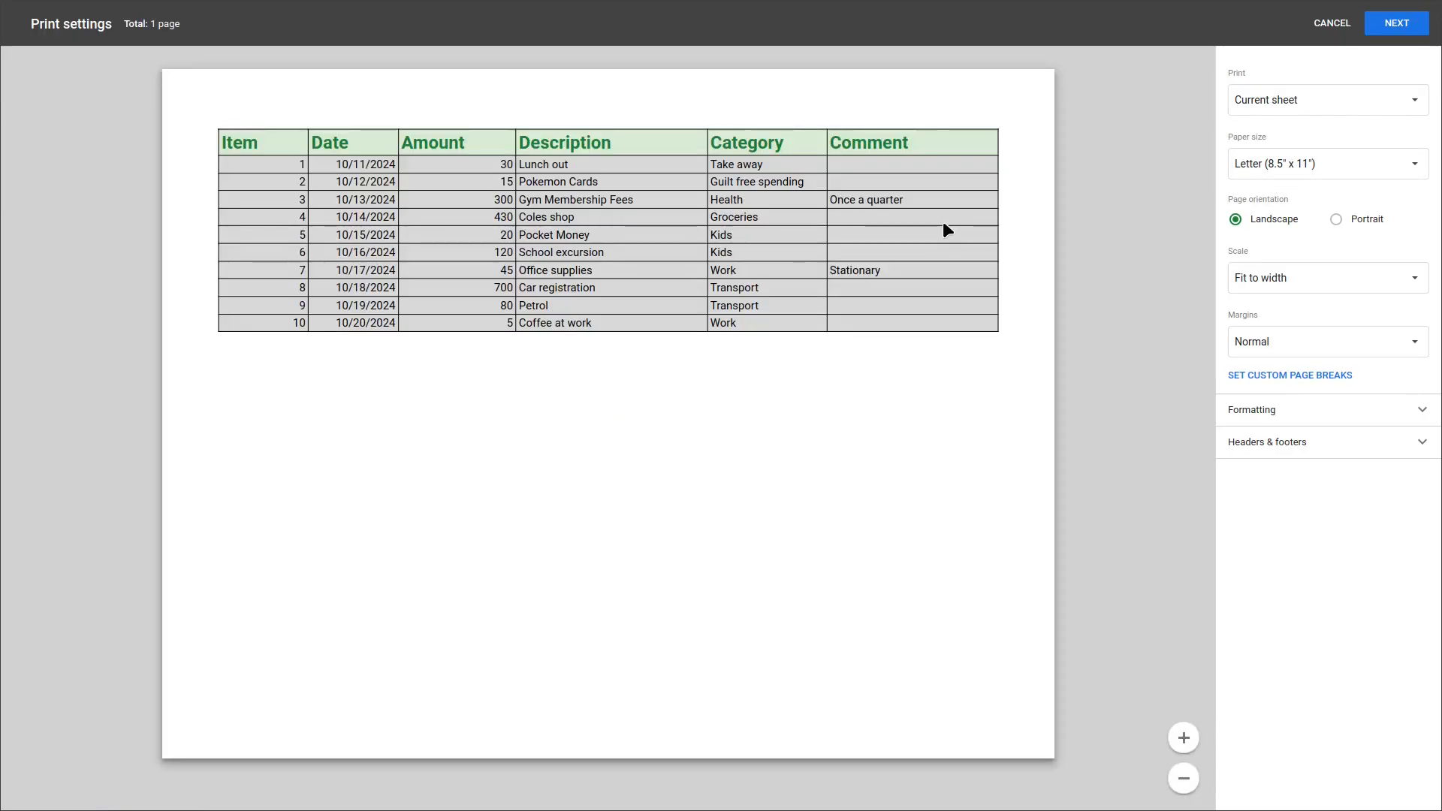
{"action": "left_click", "coordinate": [1323, 30]}
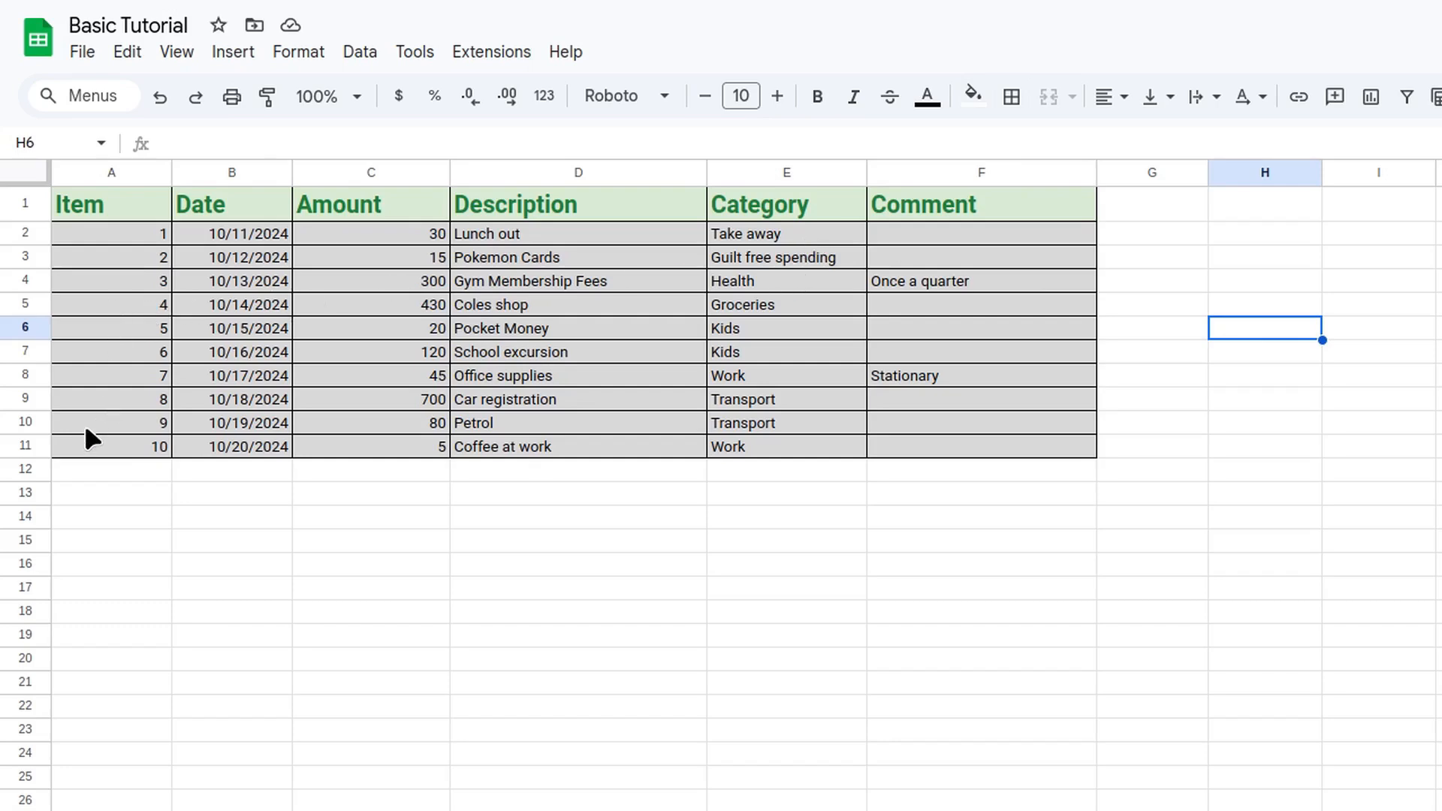
- Add a thick black outer border around the expense table A1:F11
{"action": "left_click_drag", "start_coordinate": [113, 207], "coordinate": [1071, 443]}
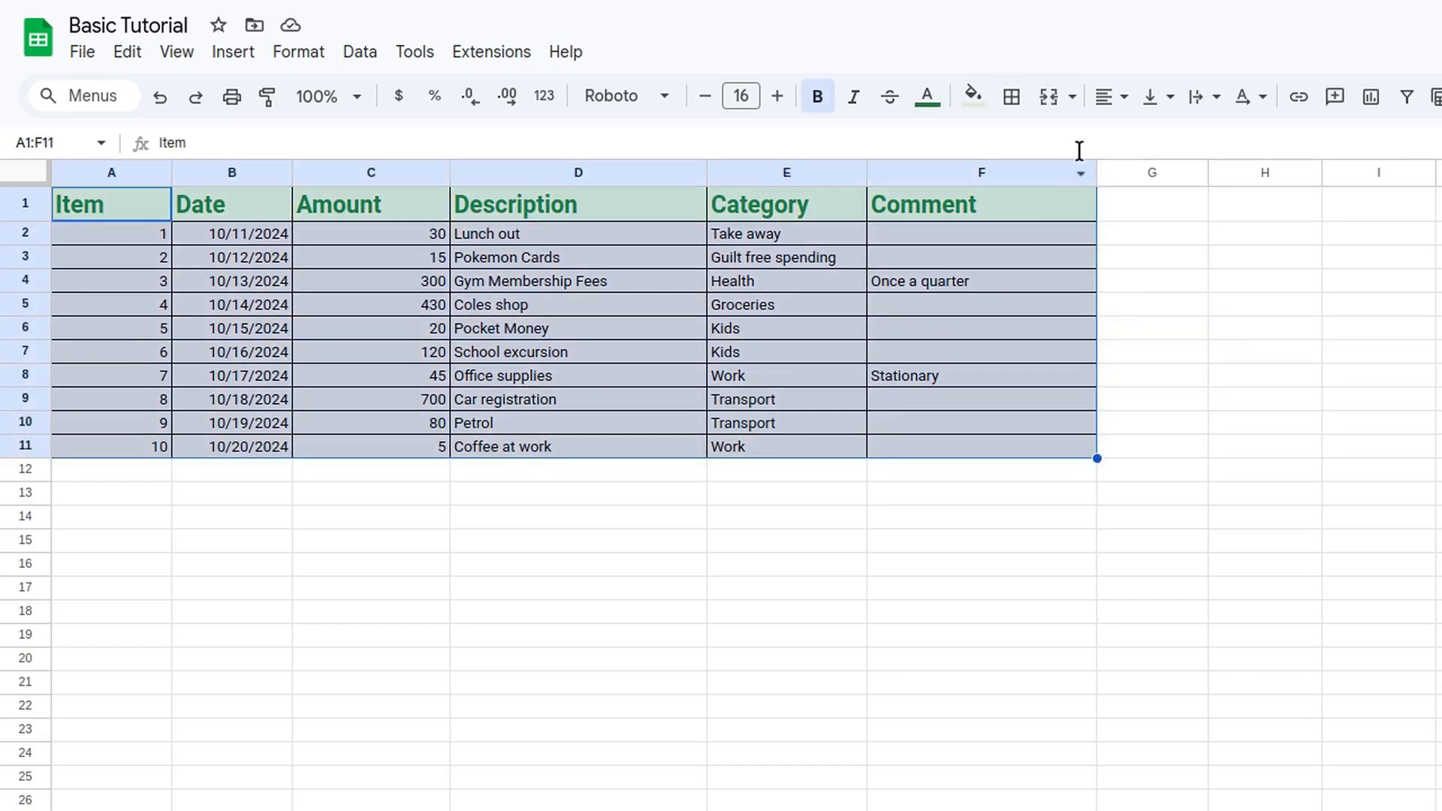
{"action": "left_click", "coordinate": [1012, 98]}
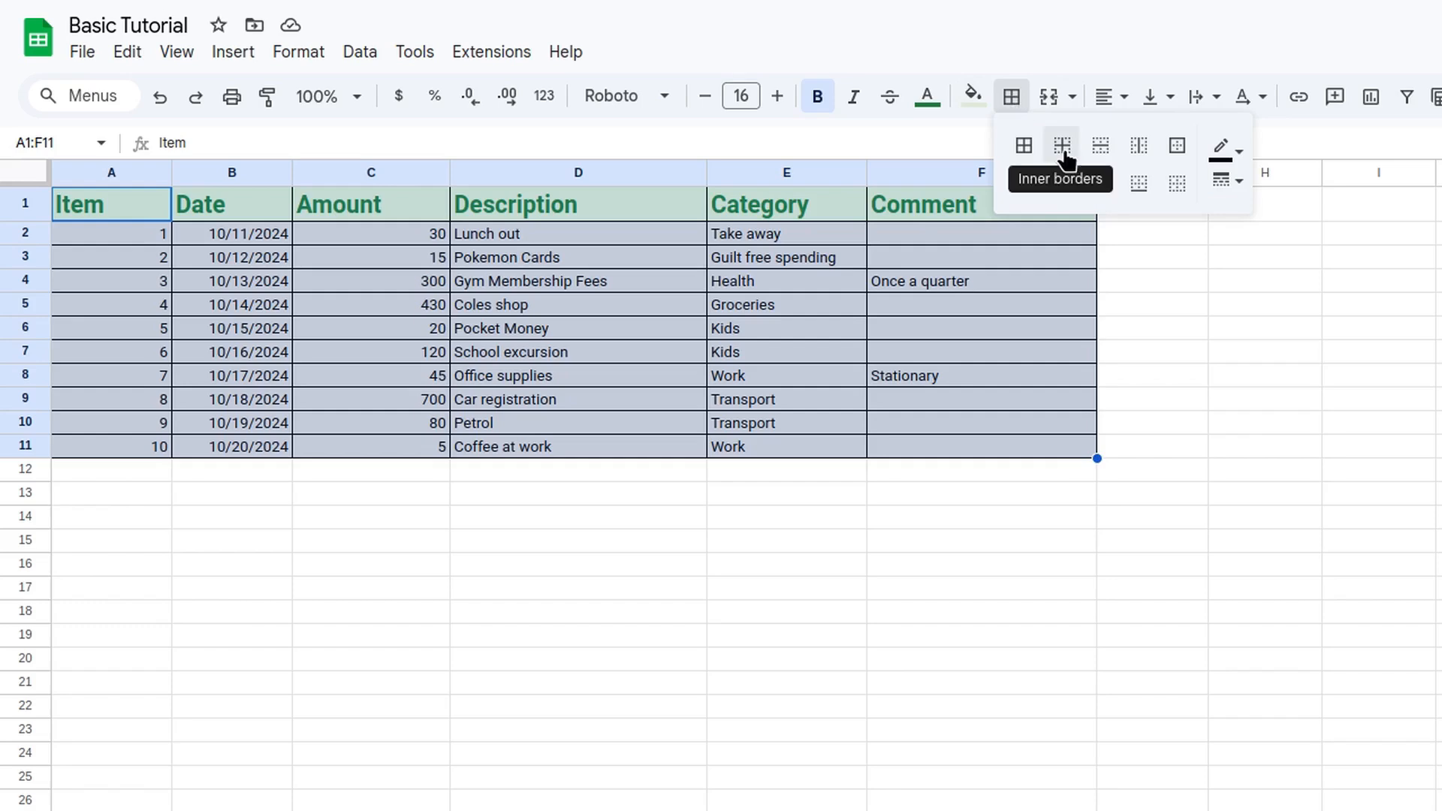
{"action": "left_click", "coordinate": [1238, 158]}
{"action": "left_click", "coordinate": [1224, 148]}
{"action": "left_click", "coordinate": [1235, 184]}
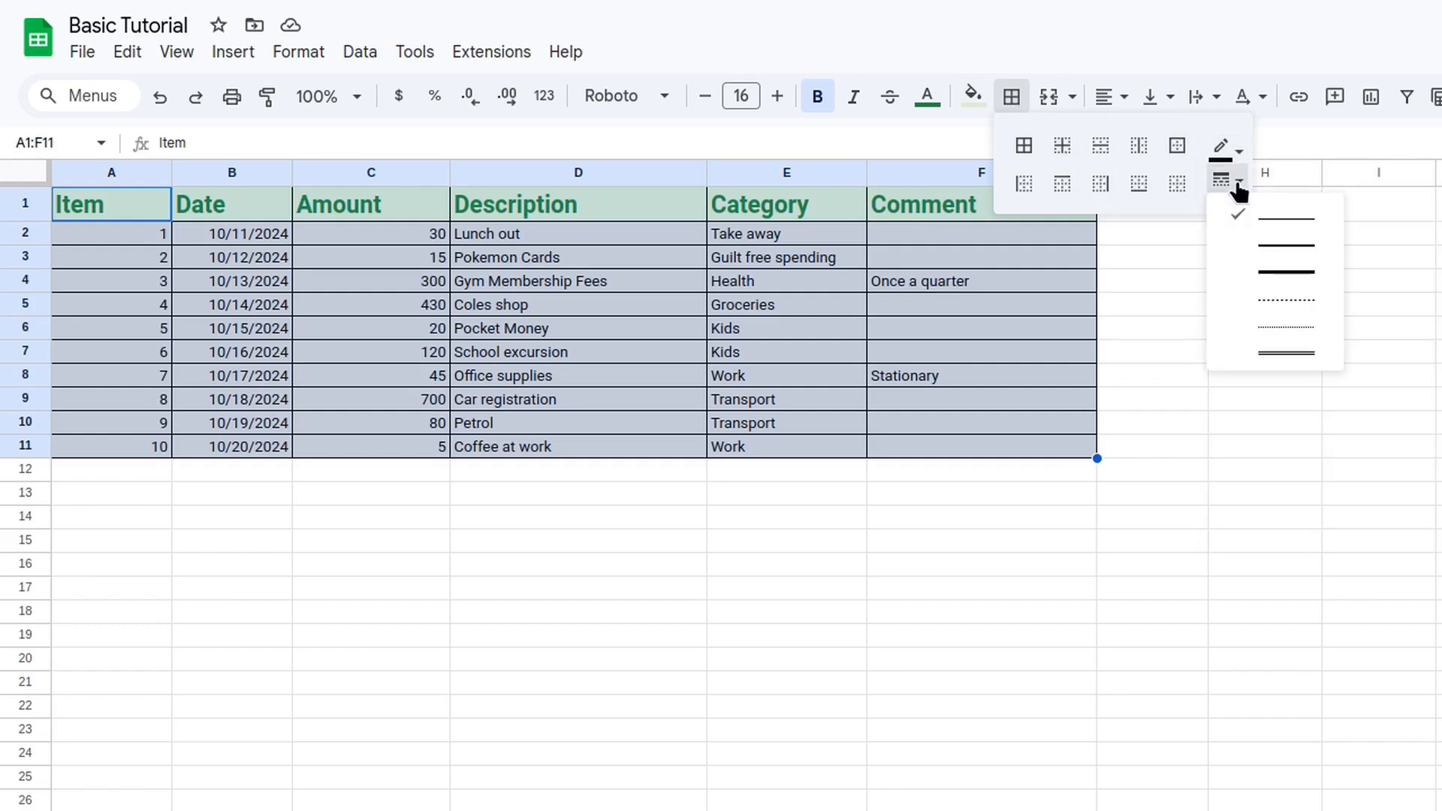
{"action": "left_click", "coordinate": [1277, 272]}
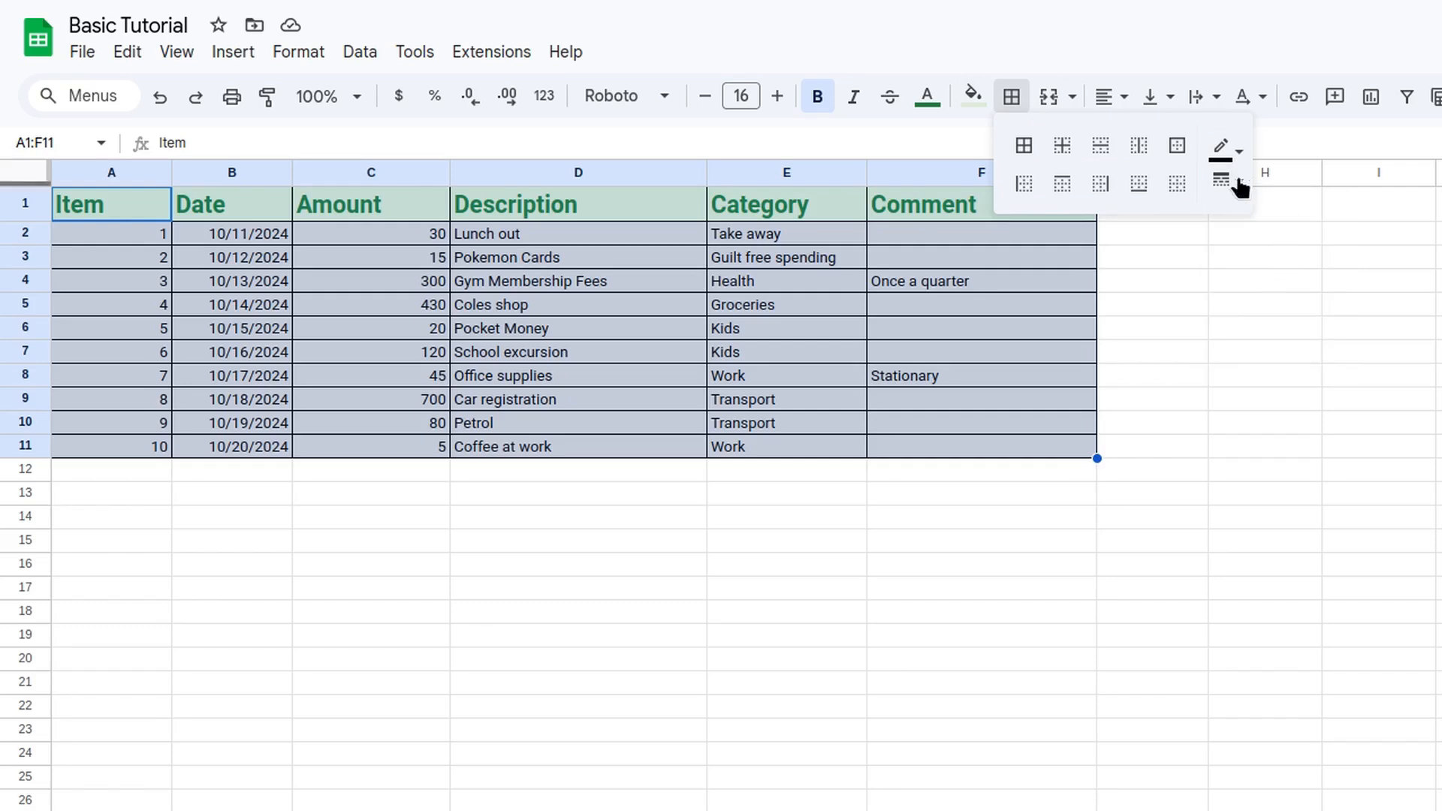
{"action": "left_click", "coordinate": [1177, 146]}
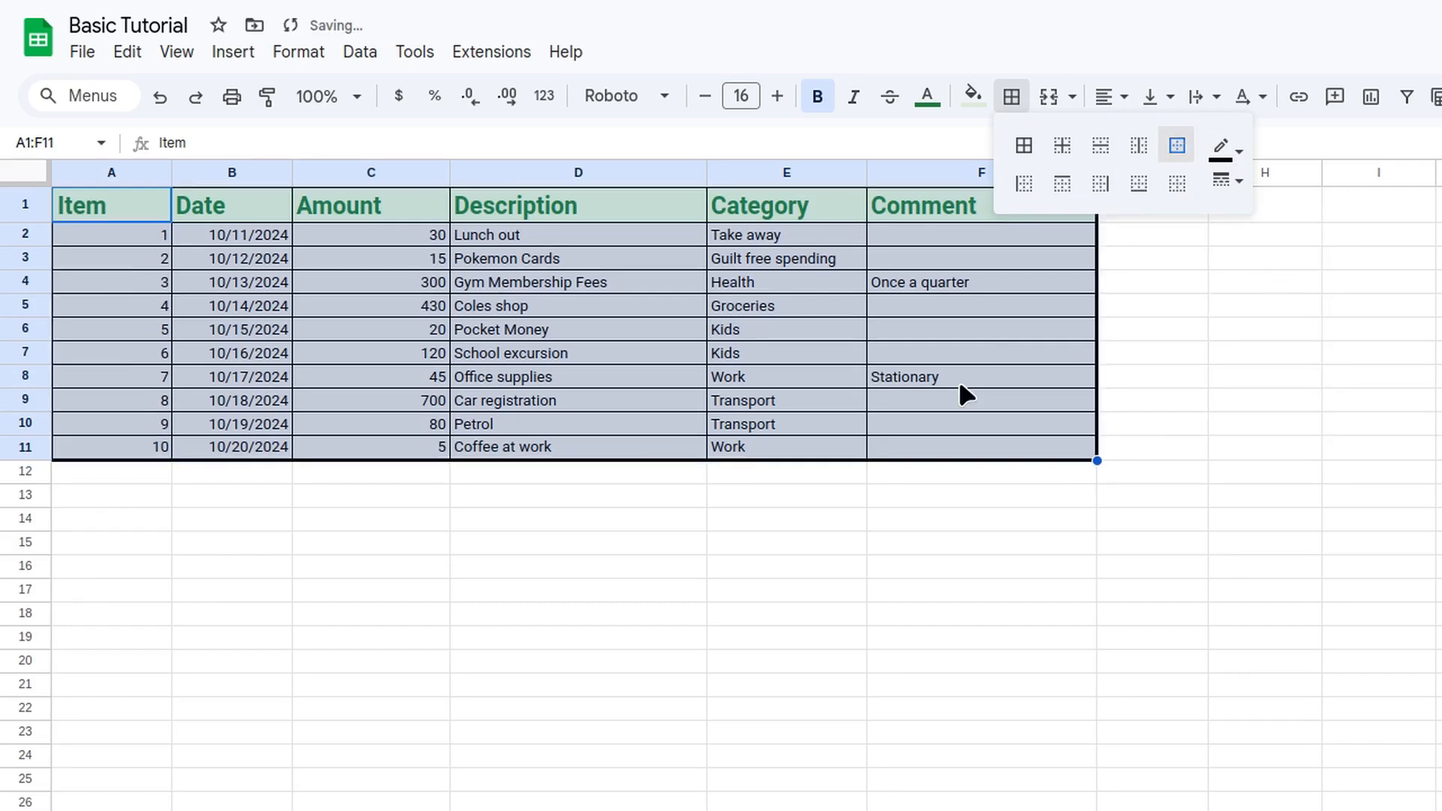
{"action": "left_click", "coordinate": [463, 526]}
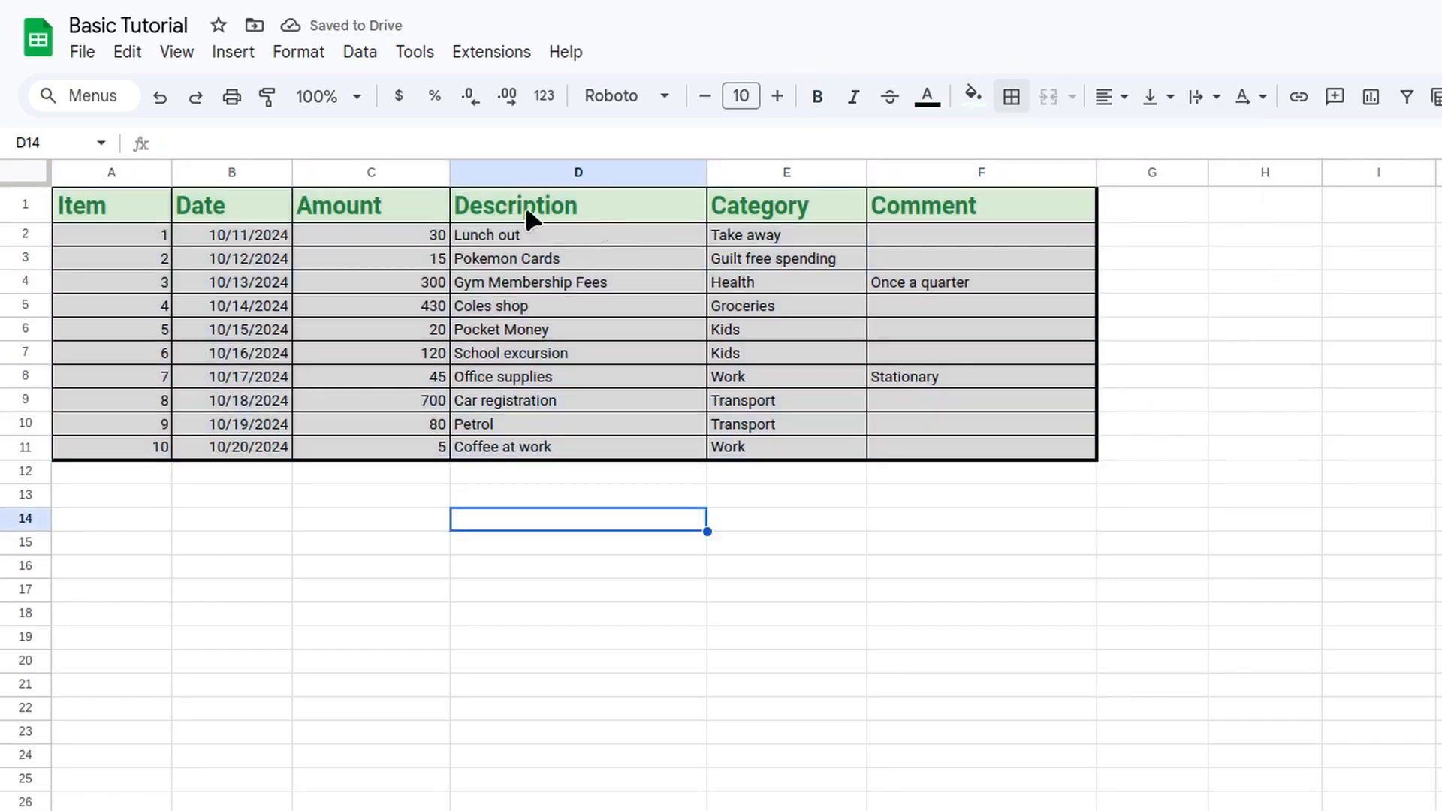
- Check the thick outer border in the print preview, and return to the sheet without printing
{"action": "left_click", "coordinate": [231, 96]}
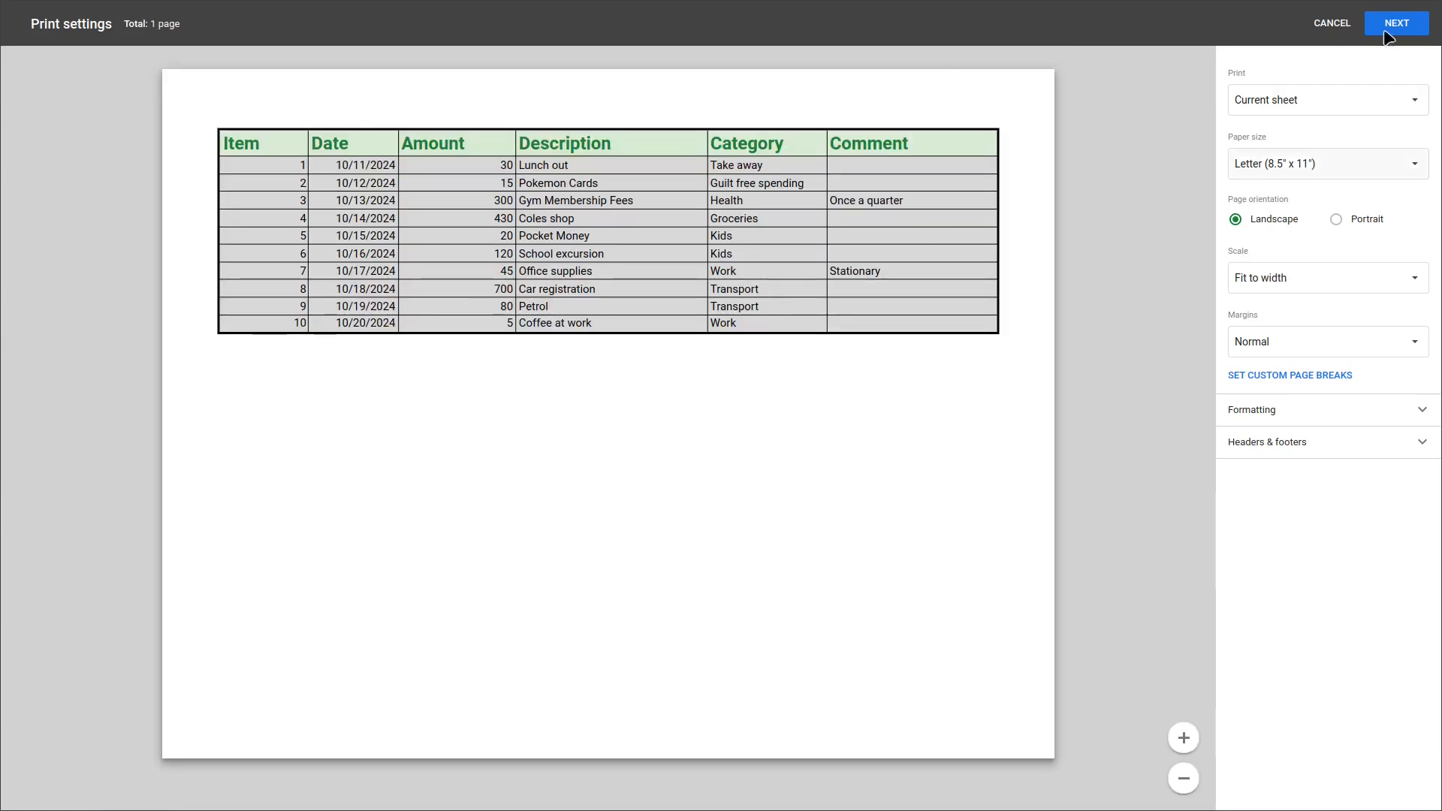
{"action": "left_click", "coordinate": [1332, 23]}
{"action": "left_click", "coordinate": [1300, 332]}
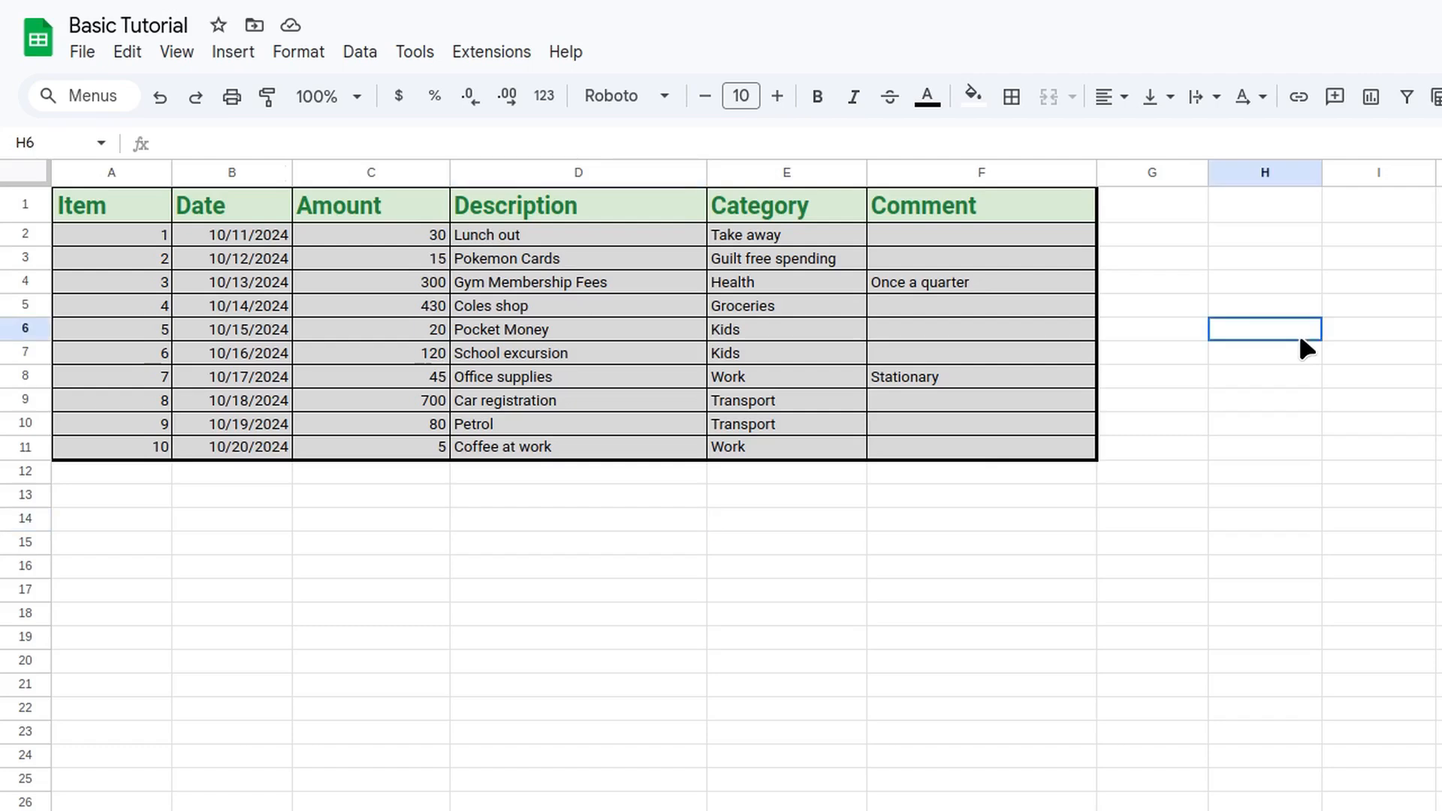
- Clear all borders from the expense table A1:F11
{"action": "left_click_drag", "start_coordinate": [83, 205], "coordinate": [1056, 449]}
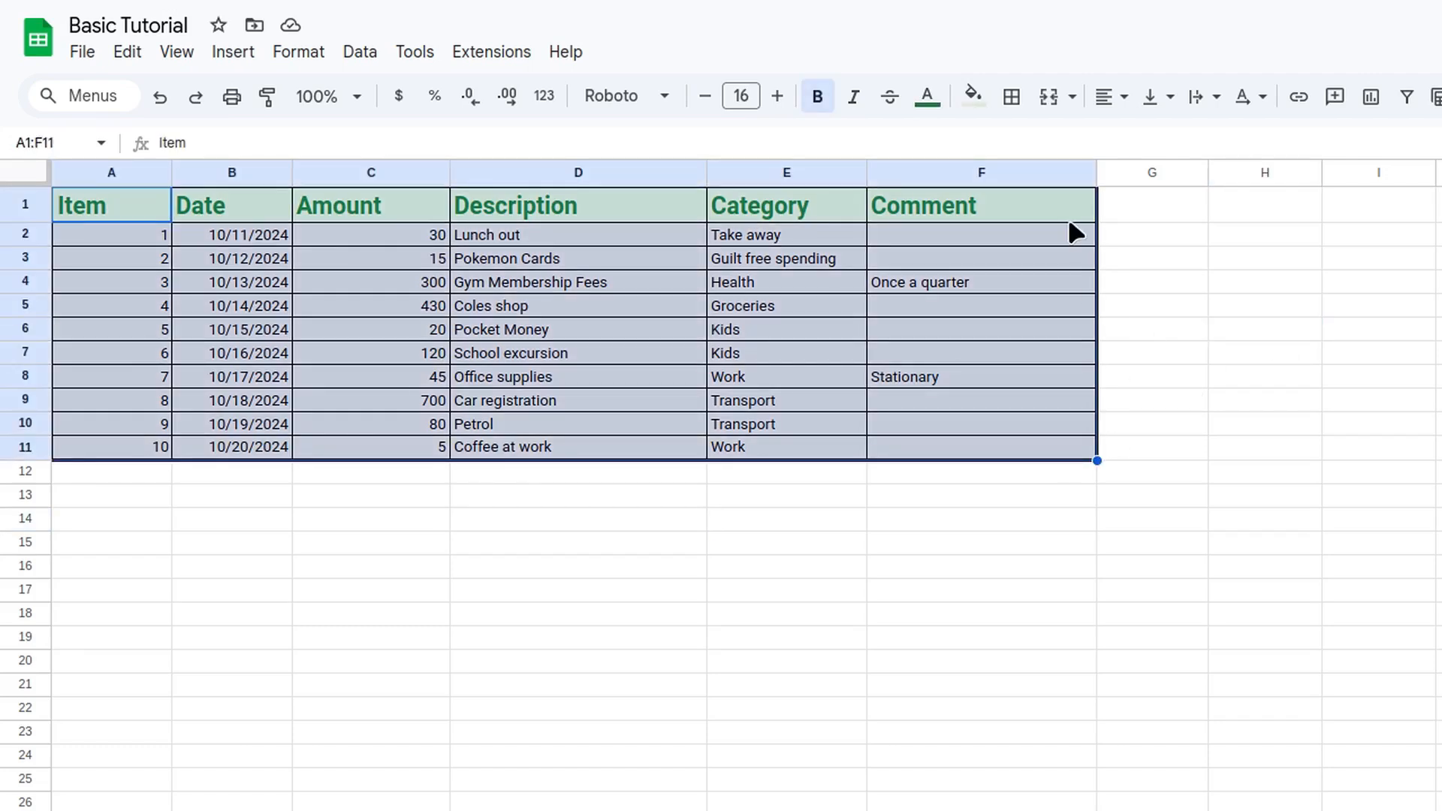
{"action": "left_click", "coordinate": [1012, 96]}
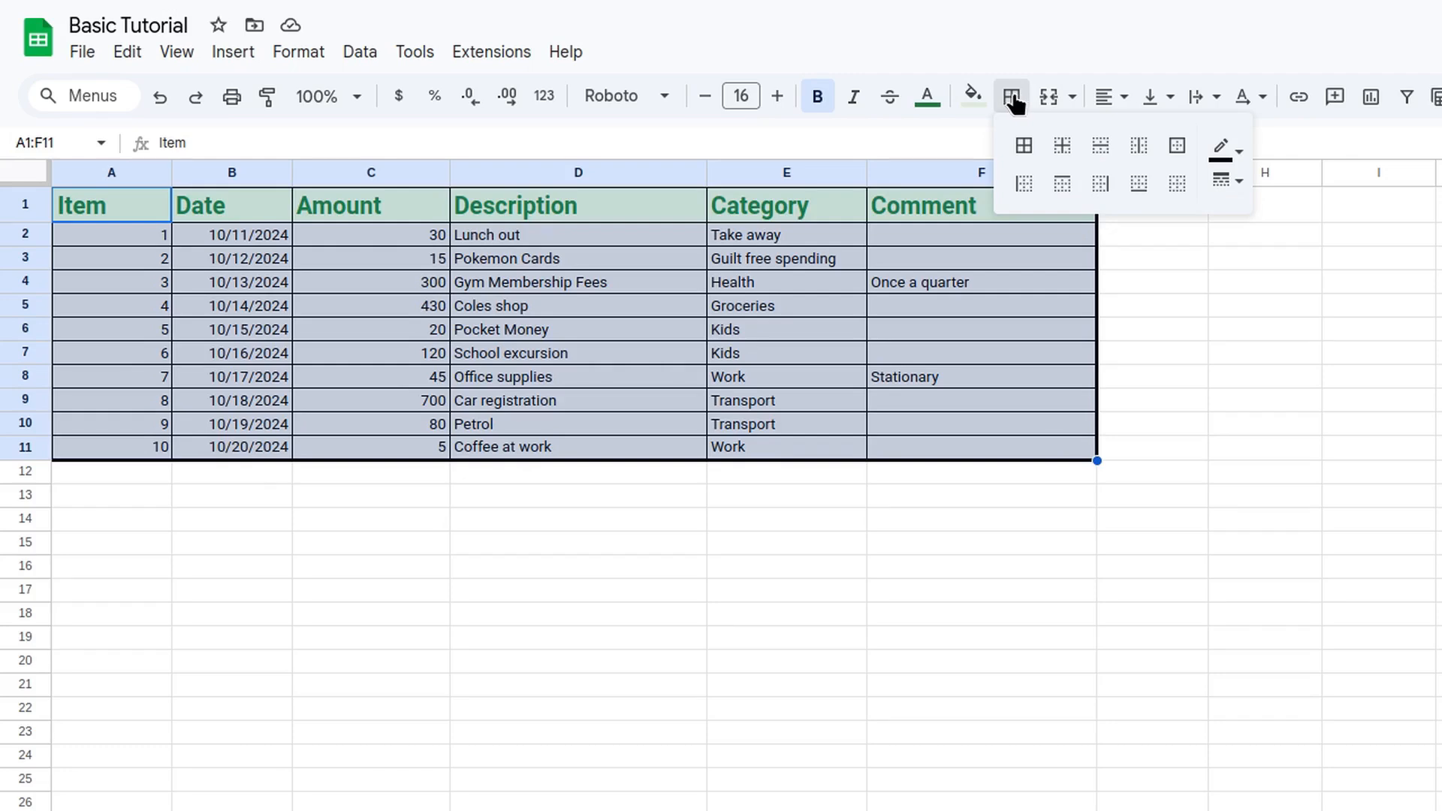
{"action": "left_click", "coordinate": [1178, 184]}
{"action": "left_click_drag", "start_coordinate": [526, 288], "coordinate": [1020, 279]}
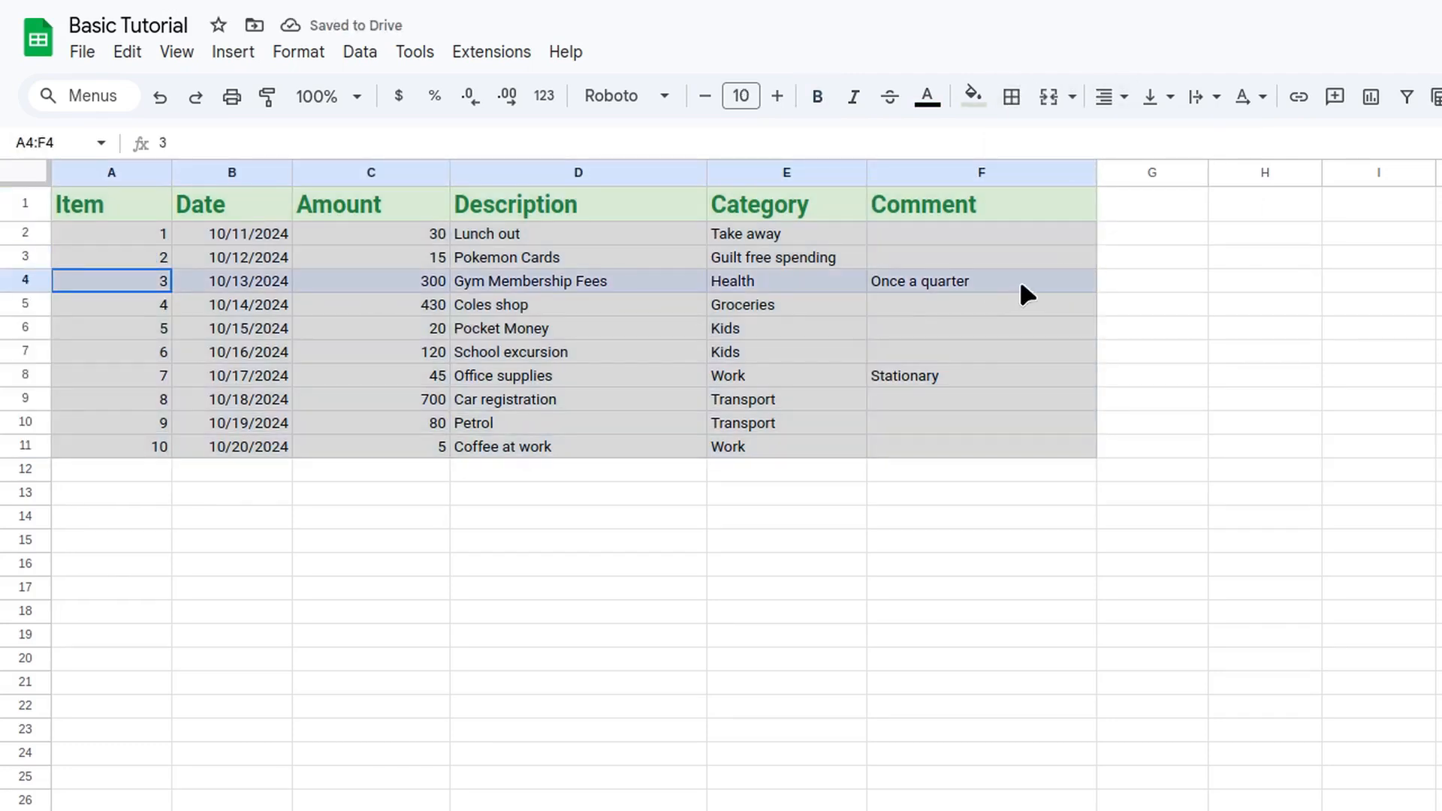
{"action": "left_click", "coordinate": [999, 107]}
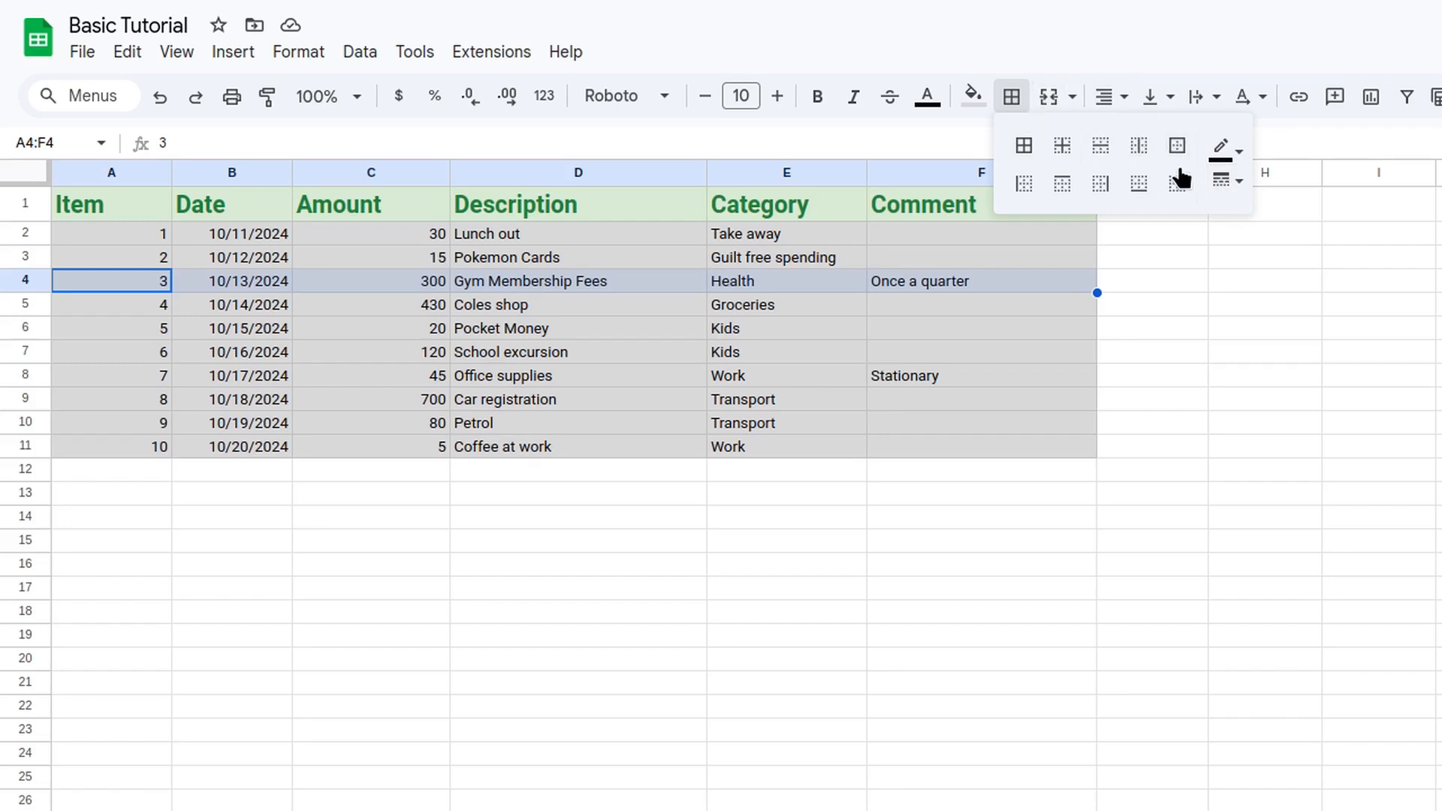
{"action": "left_click", "coordinate": [1265, 281]}
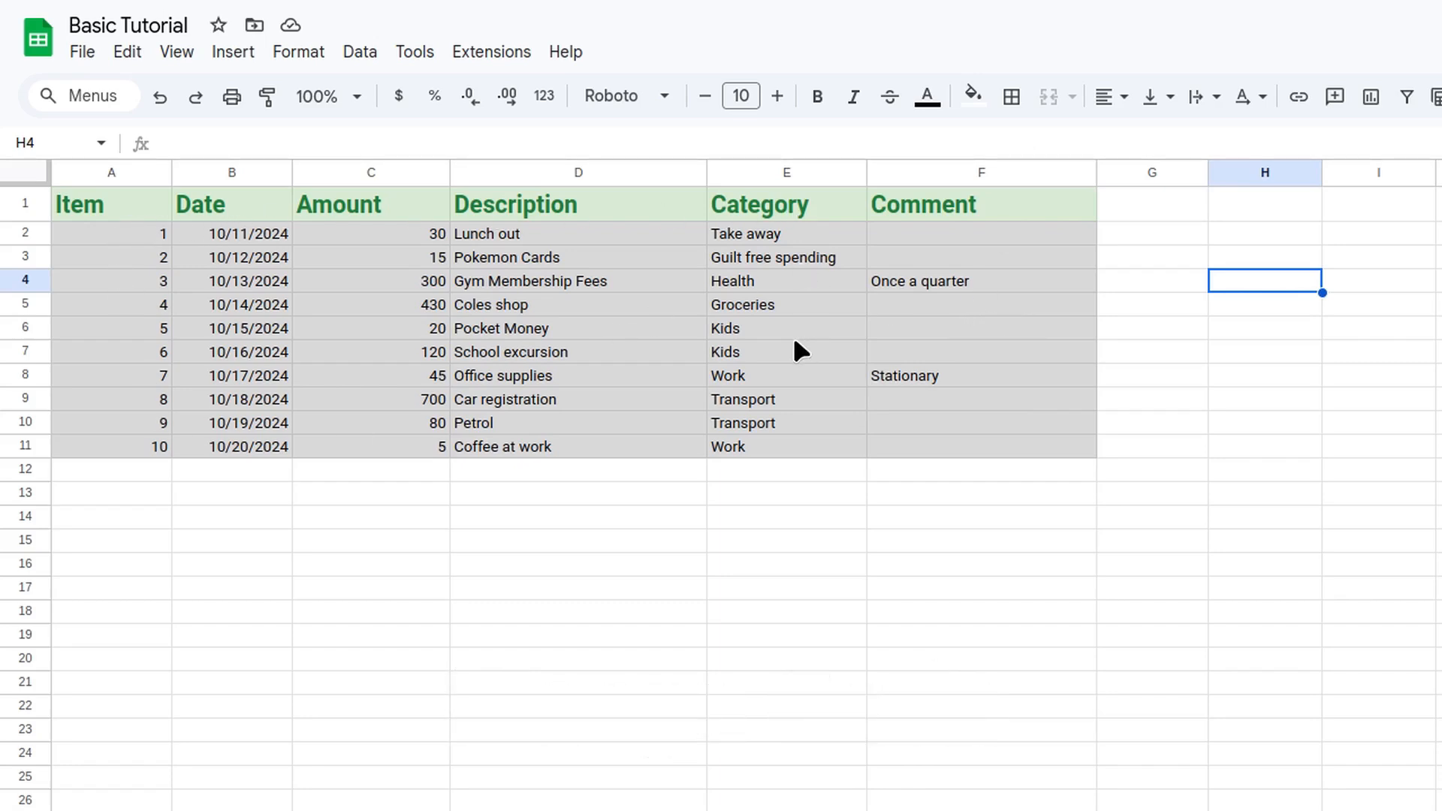
- Merge the Category and Comment heading cells E1:F1, suppressing the merge warning for 5 minutes
{"action": "left_click", "coordinate": [822, 201]}
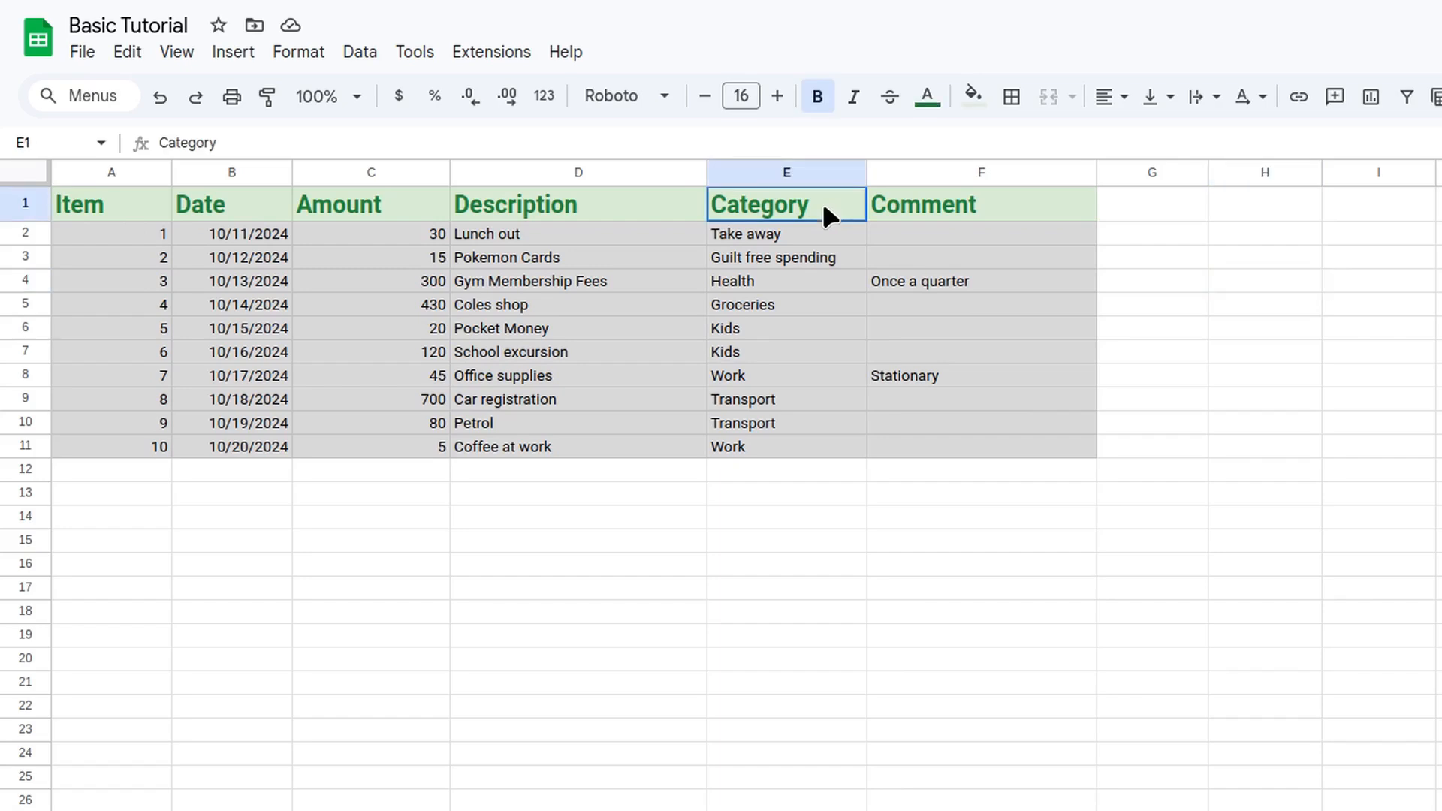
{"action": "left_click_drag", "start_coordinate": [823, 201], "coordinate": [1002, 197]}
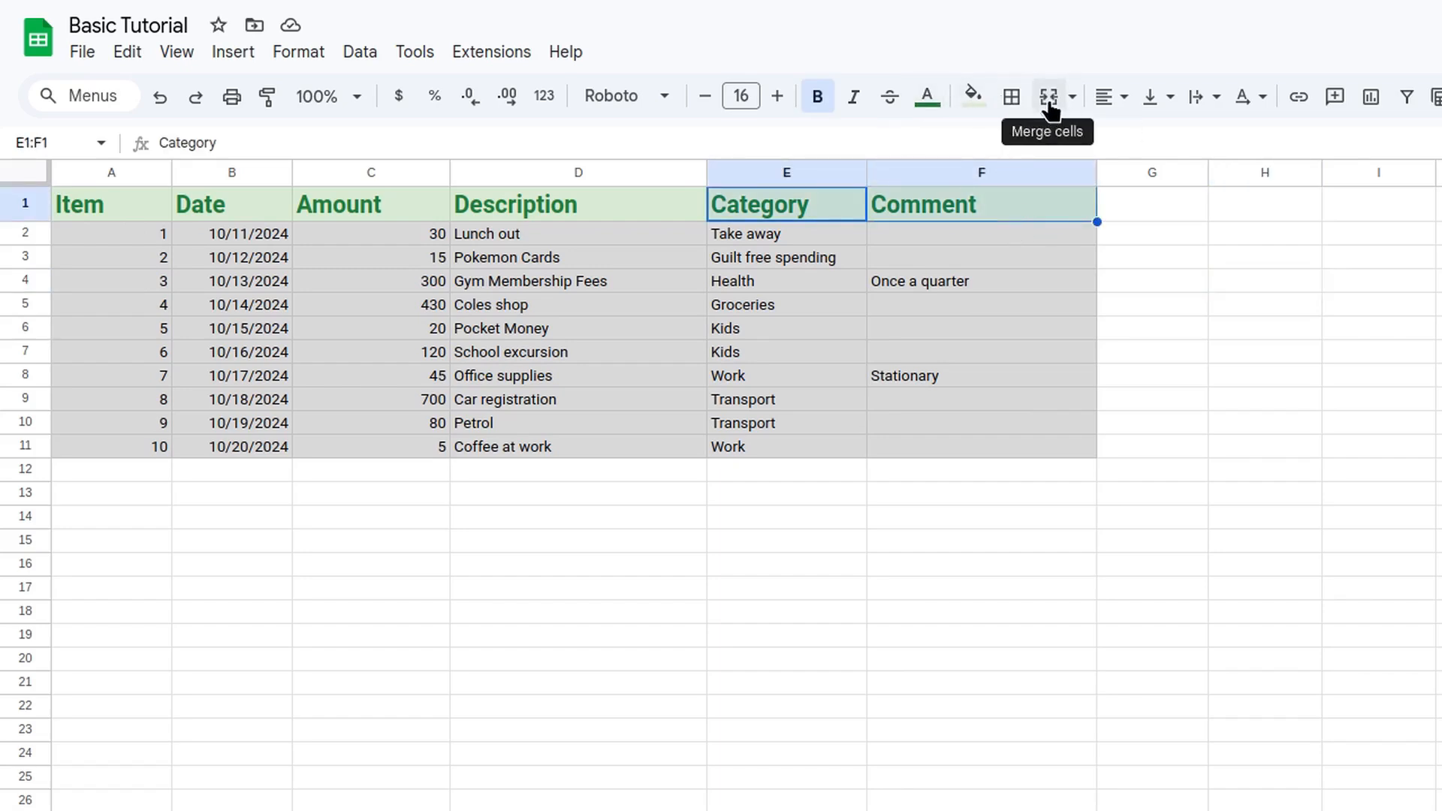
{"action": "left_click", "coordinate": [1073, 96]}
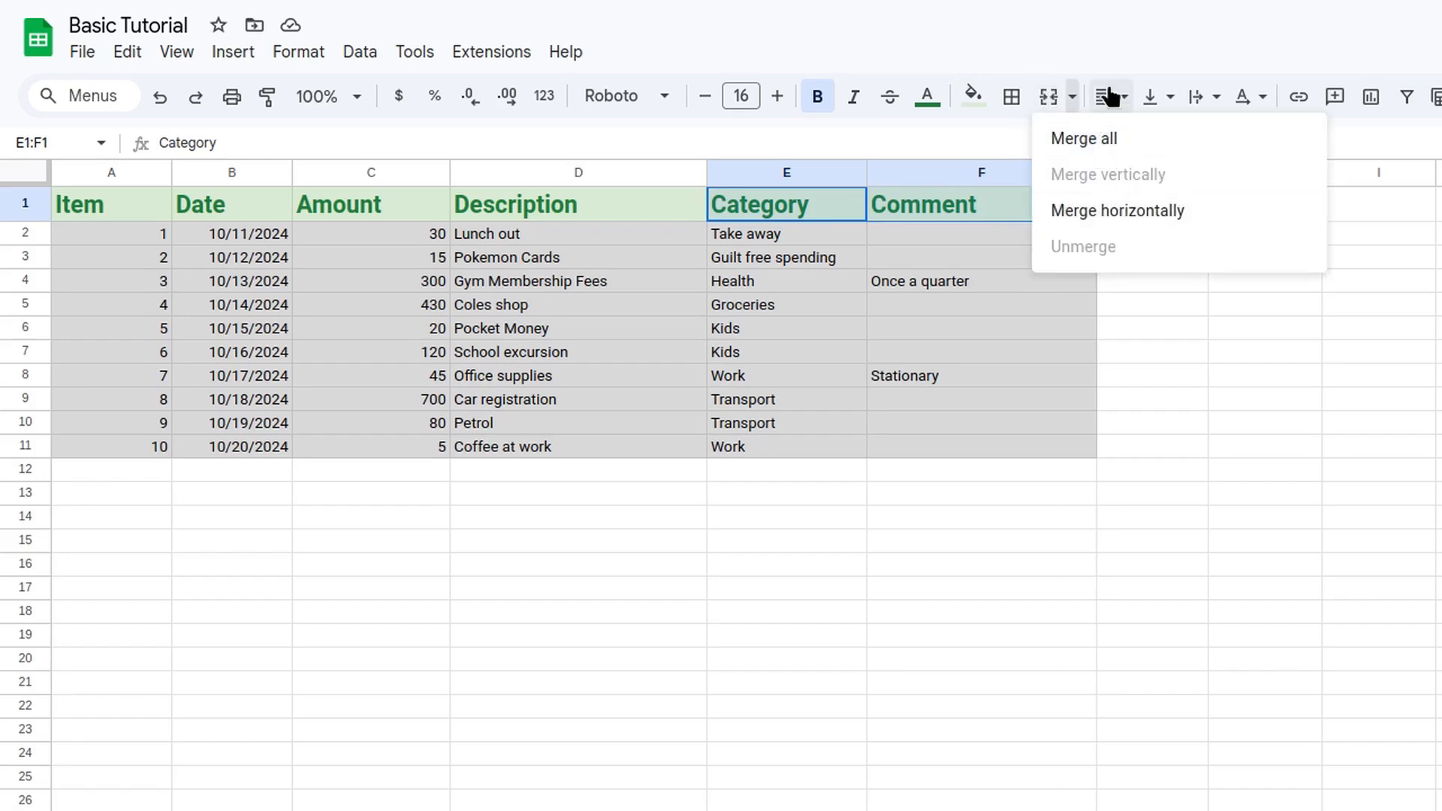
{"action": "left_click", "coordinate": [1094, 31]}
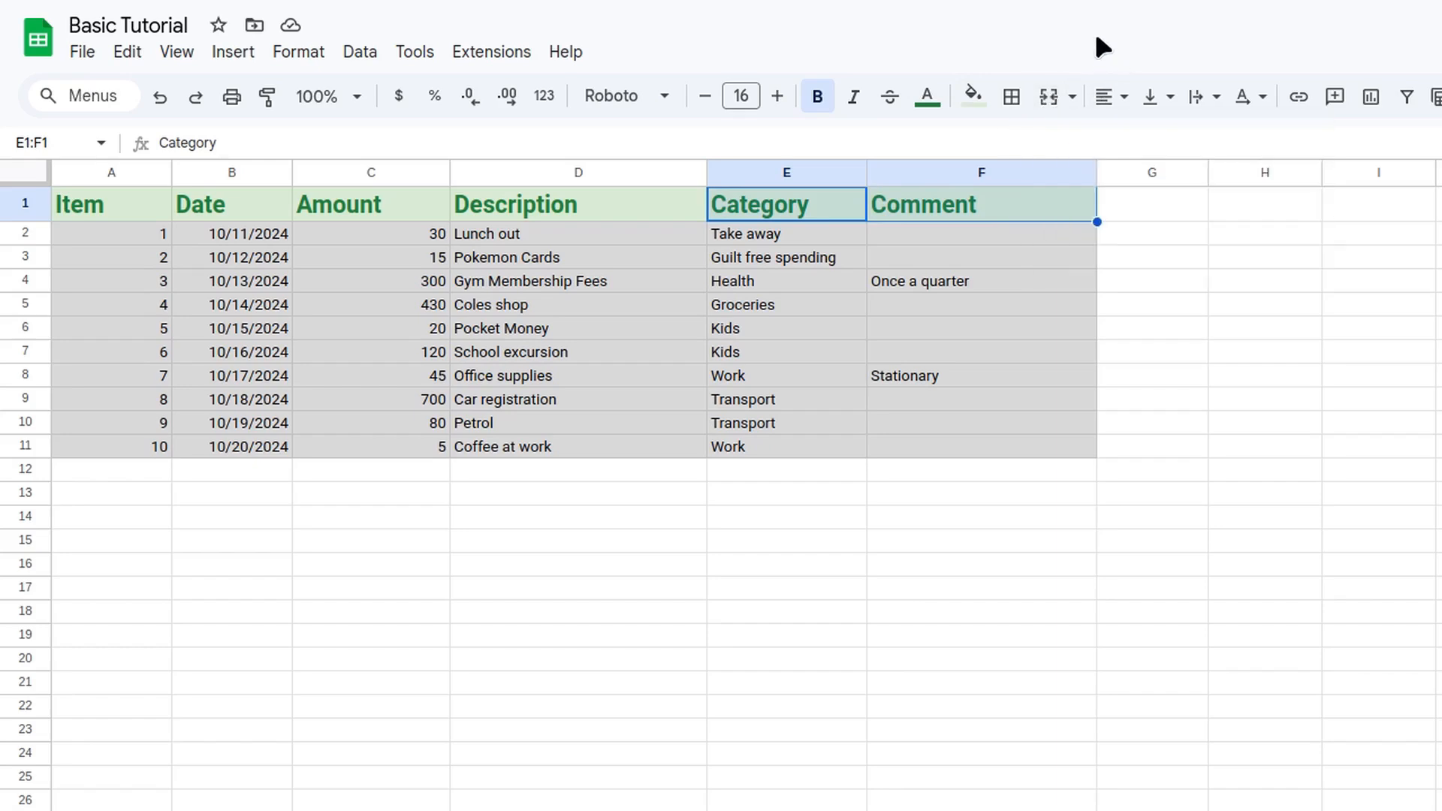
{"action": "left_click", "coordinate": [1048, 98]}
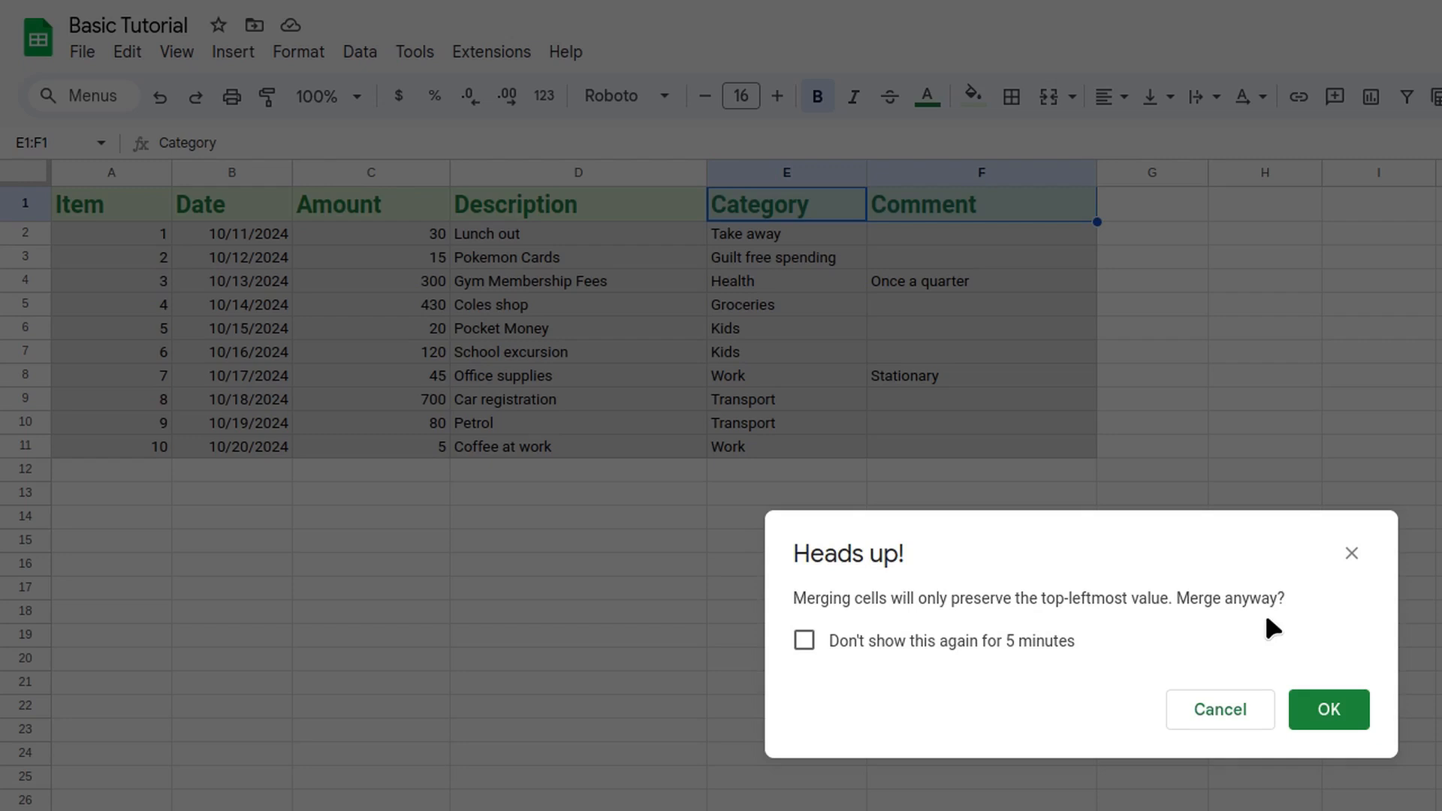
{"action": "left_click", "coordinate": [804, 646]}
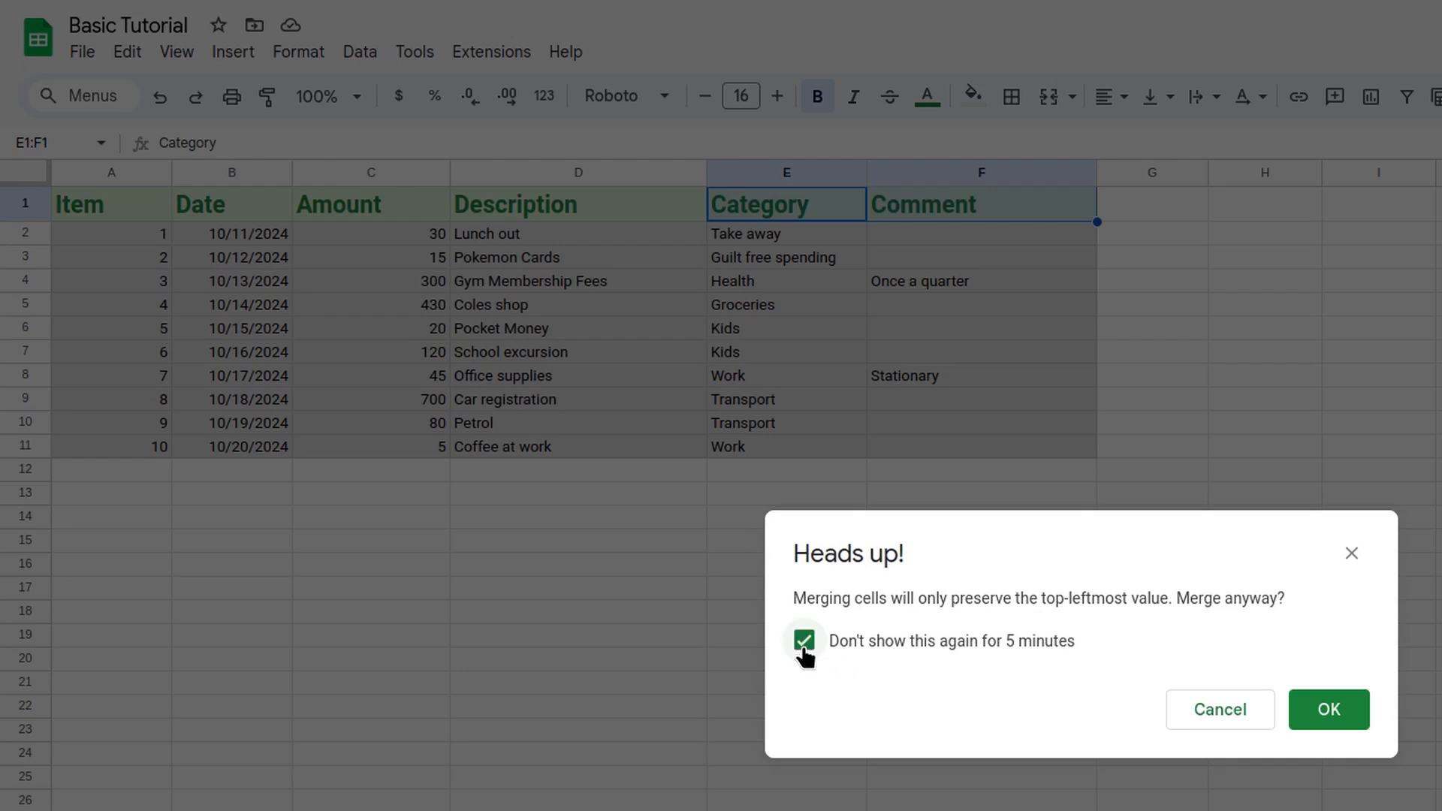
{"action": "left_click", "coordinate": [1331, 699]}
{"action": "left_click", "coordinate": [1275, 261]}
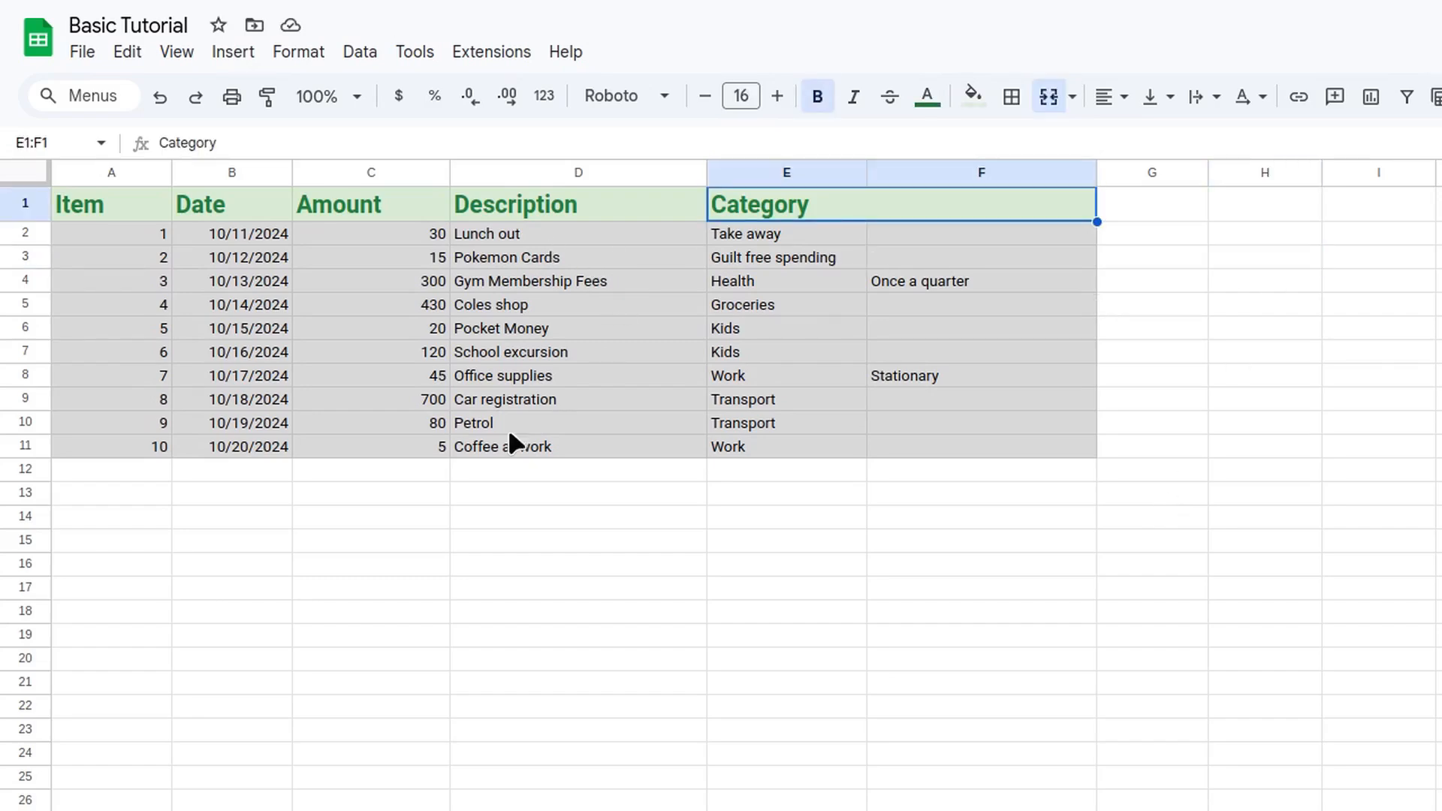
- Undo the merge of heading cells E1:F1
{"action": "left_click", "coordinate": [160, 98]}
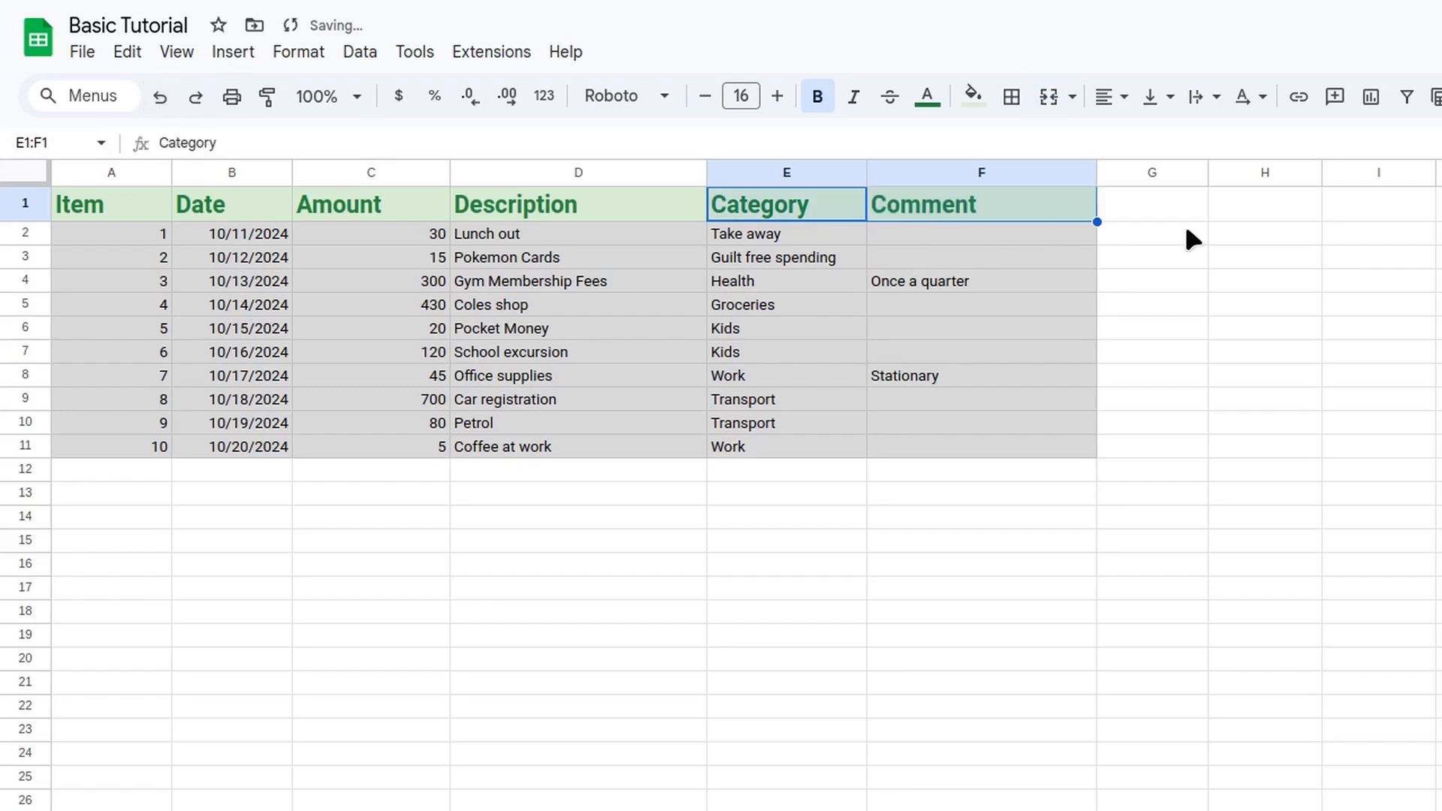
{"action": "left_click", "coordinate": [1161, 195]}
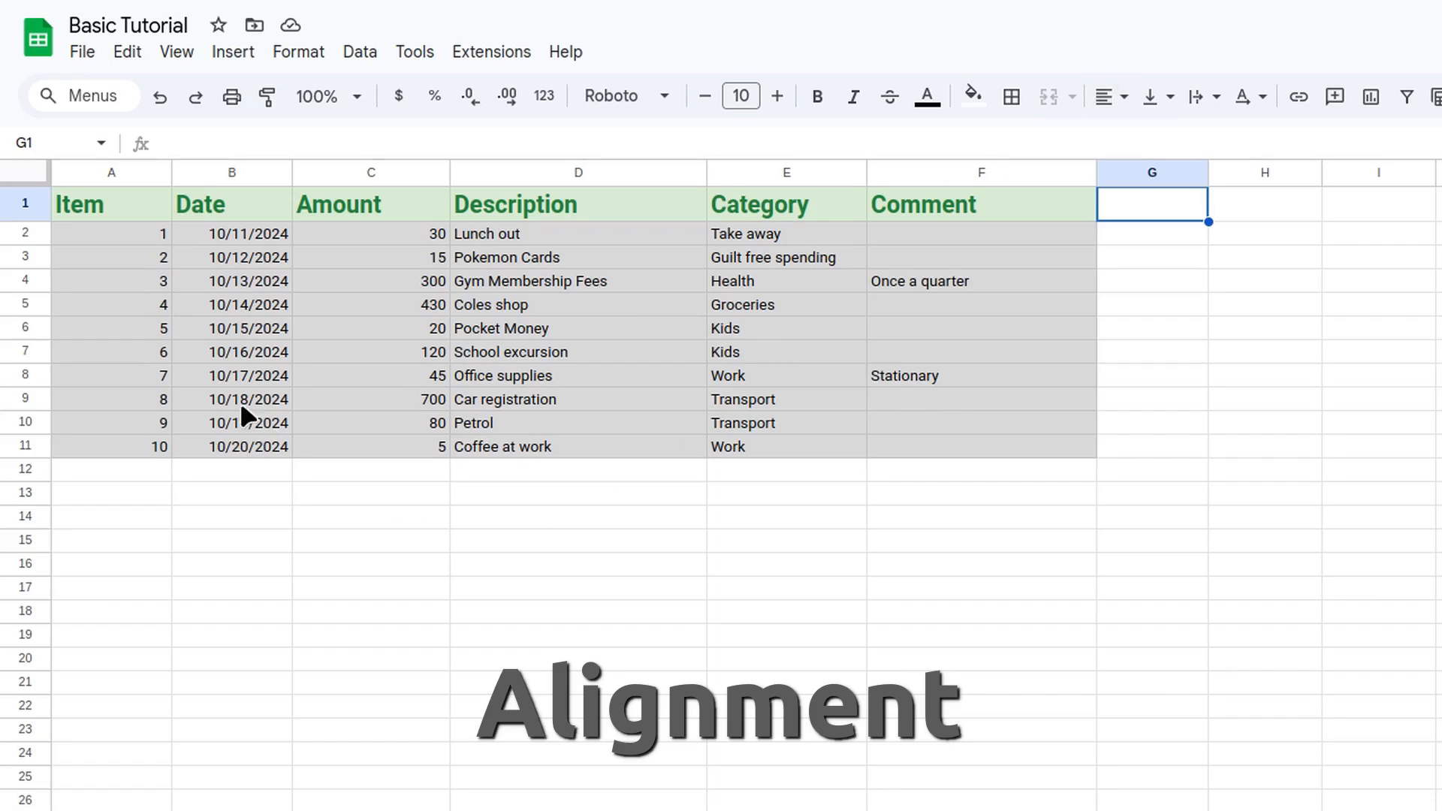
- Center the contents of column A horizontally and narrow the column to fit the Item heading more closely
{"action": "left_click", "coordinate": [135, 234]}
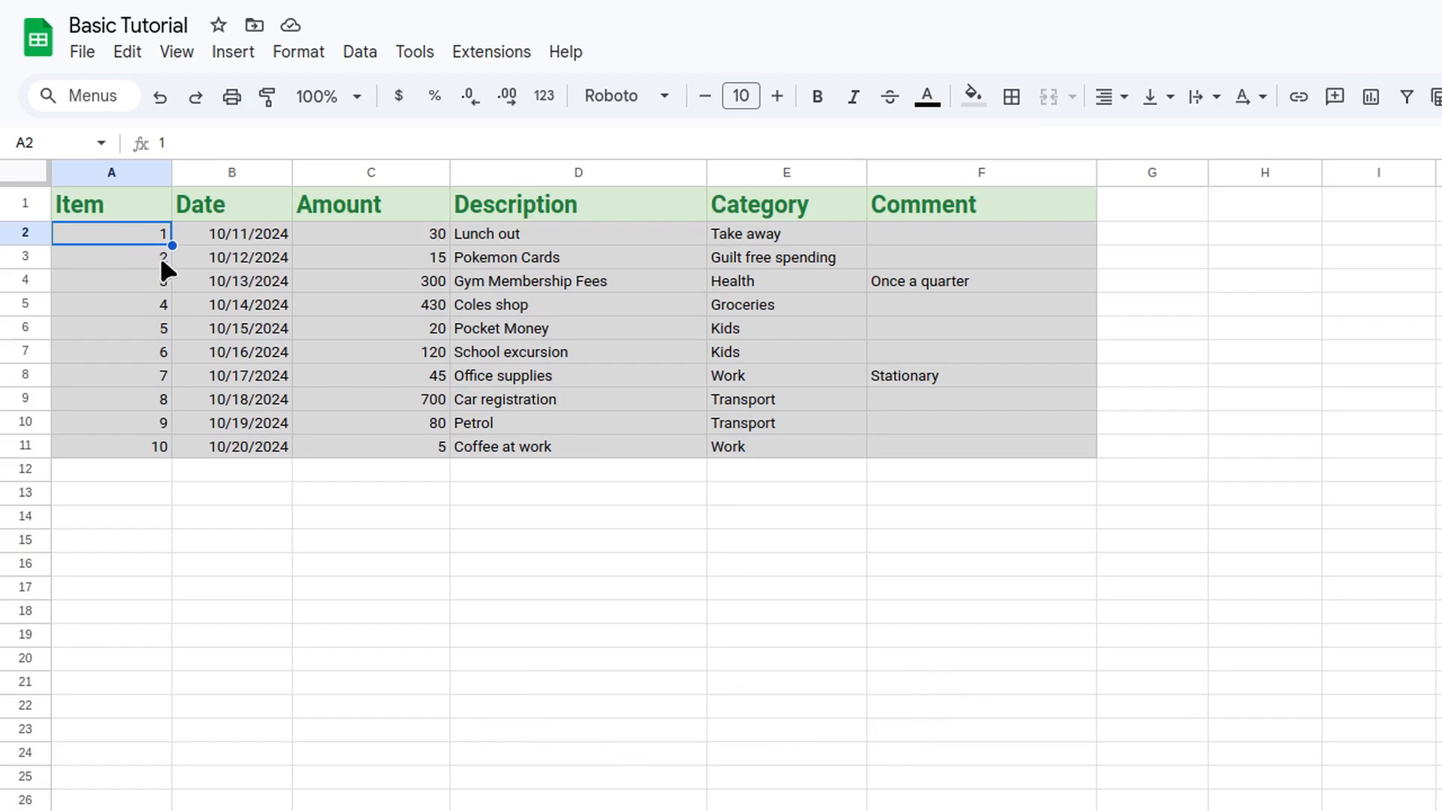
{"action": "left_click_drag", "start_coordinate": [135, 259], "coordinate": [132, 235]}
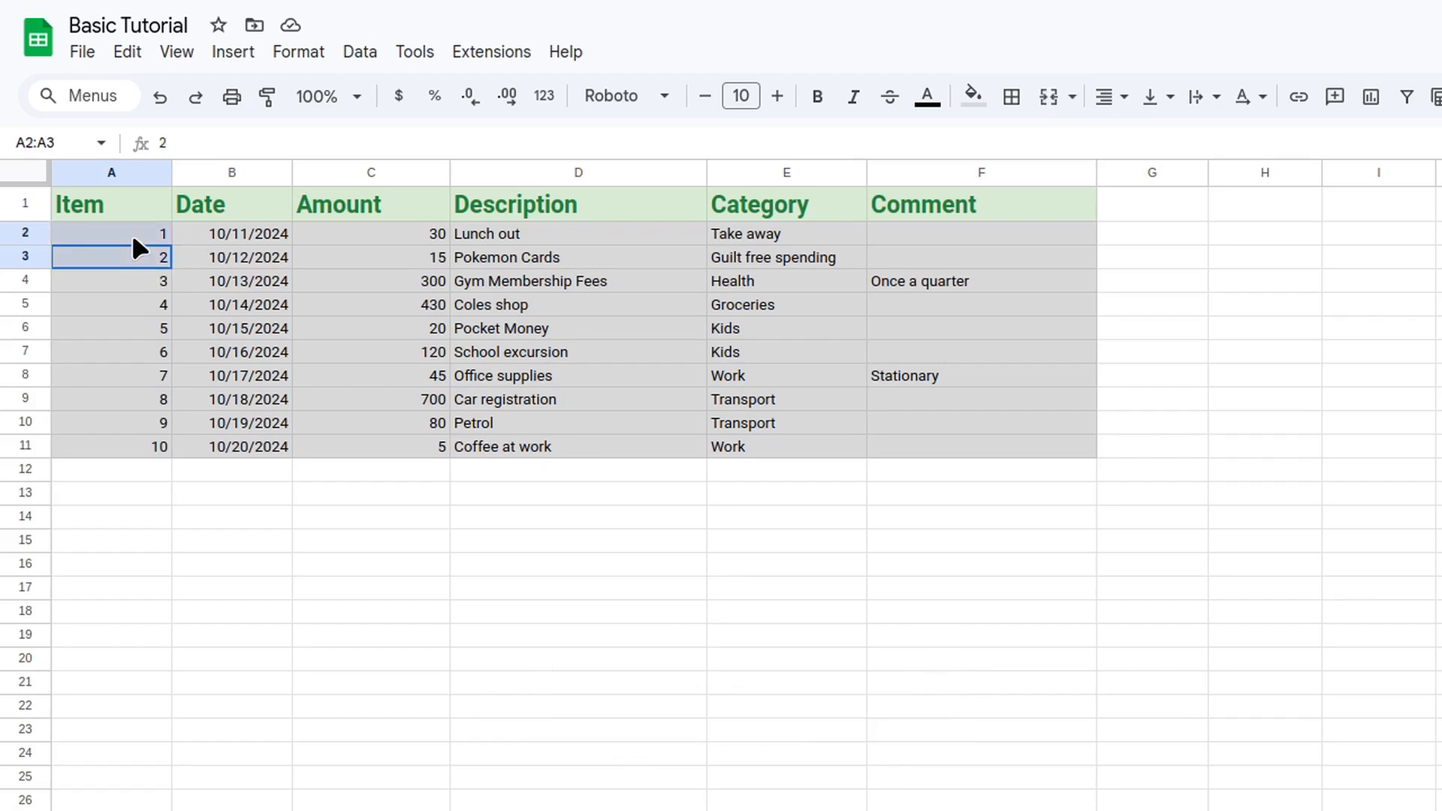
{"action": "left_click", "coordinate": [129, 171]}
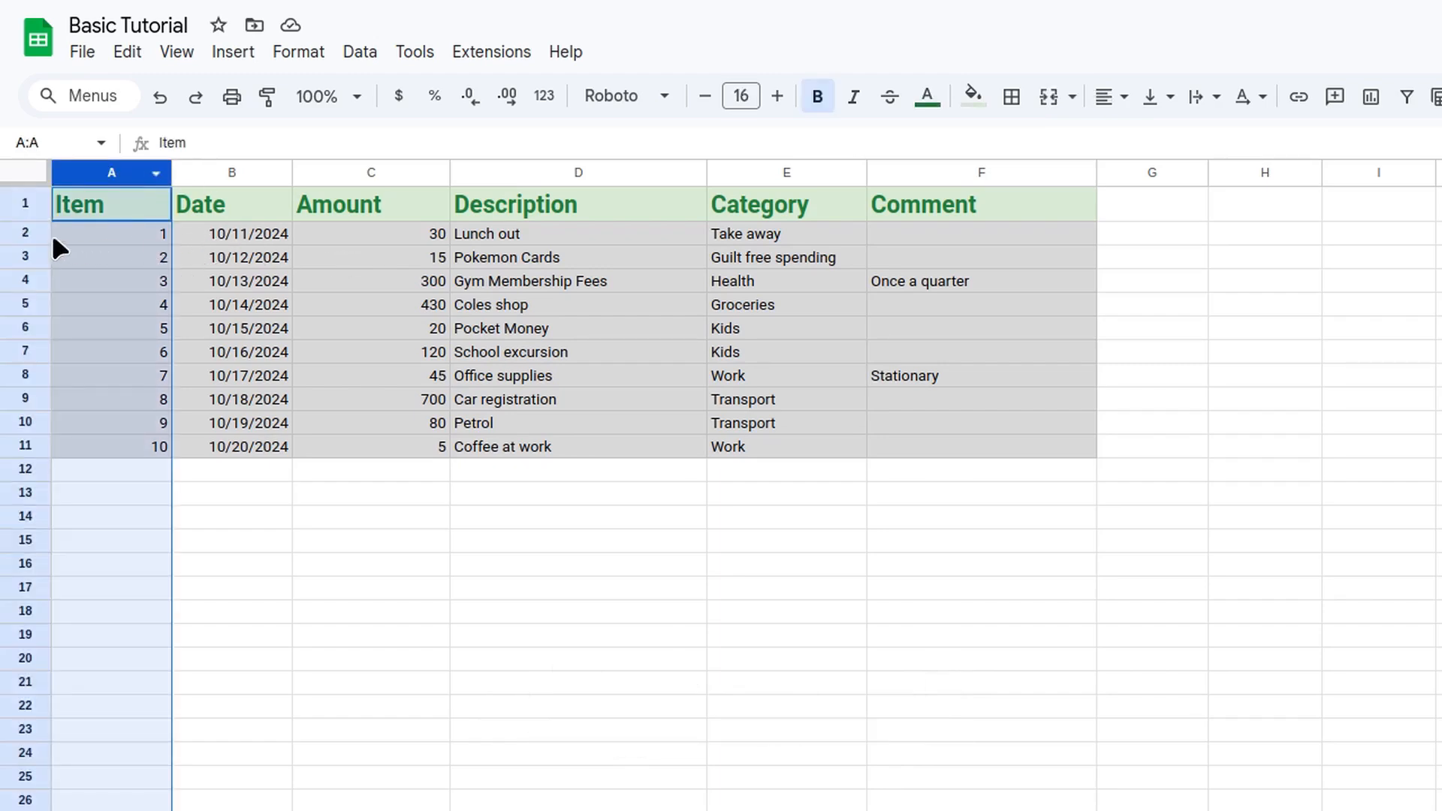
{"action": "left_click", "coordinate": [25, 233]}
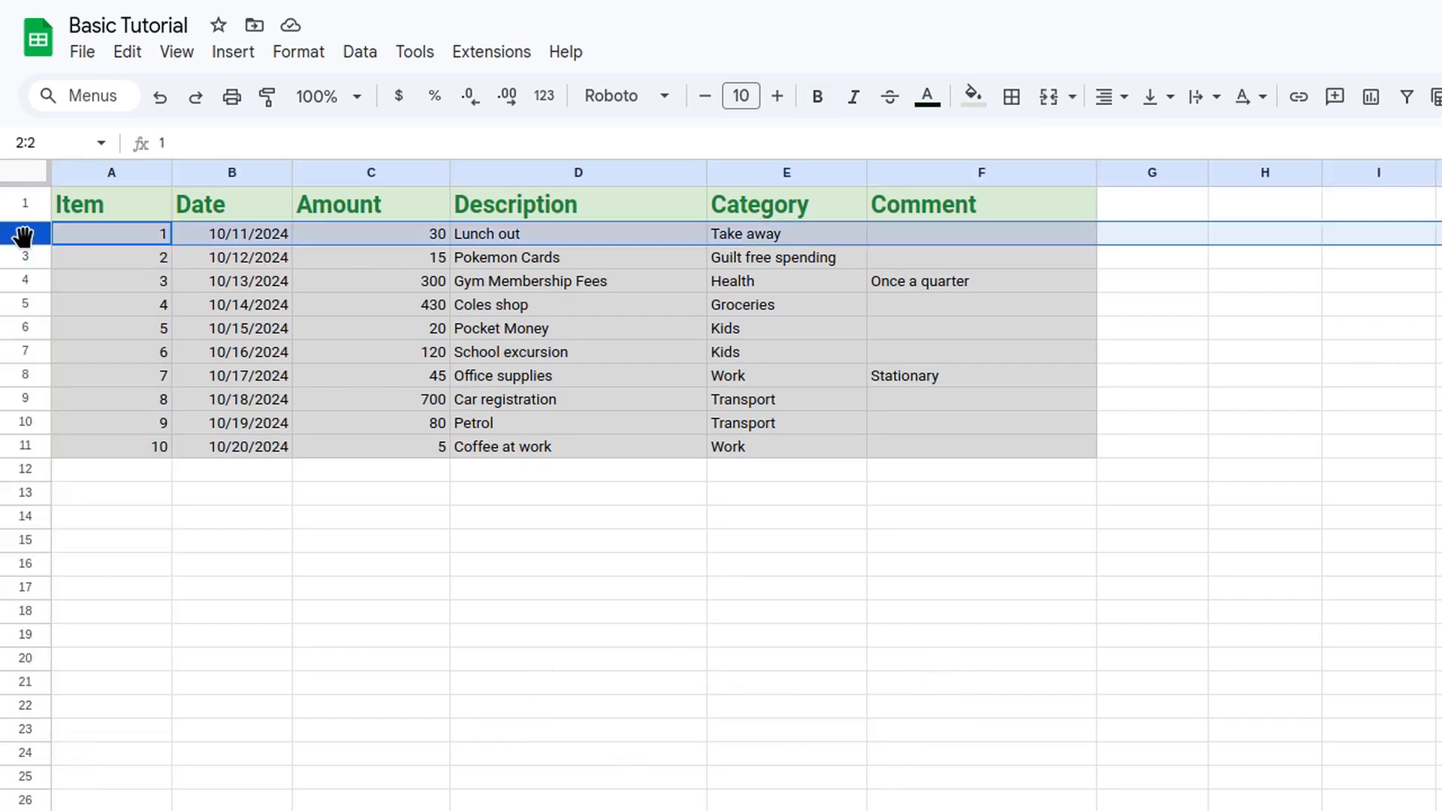
{"action": "left_click", "coordinate": [120, 177]}
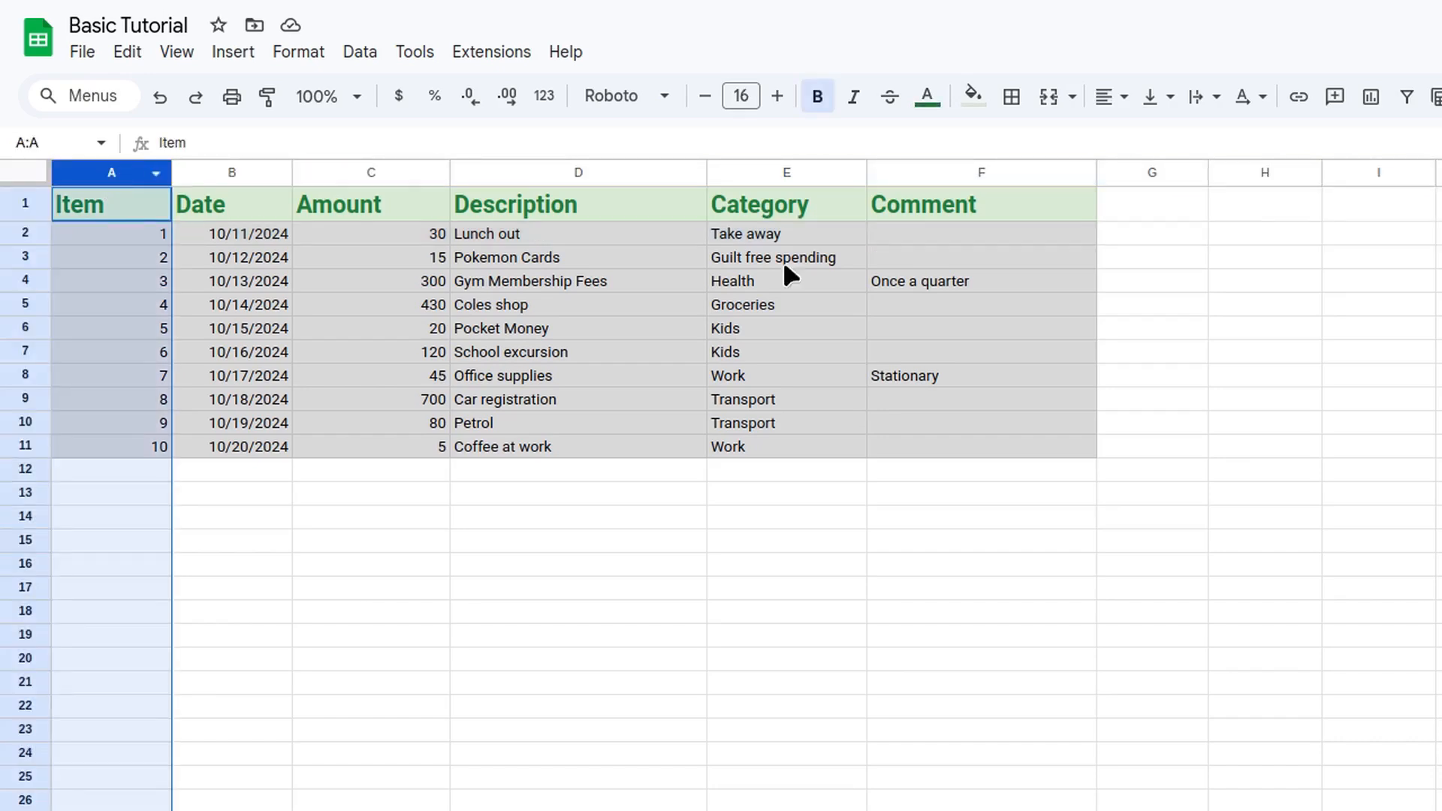
{"action": "left_click", "coordinate": [1113, 103]}
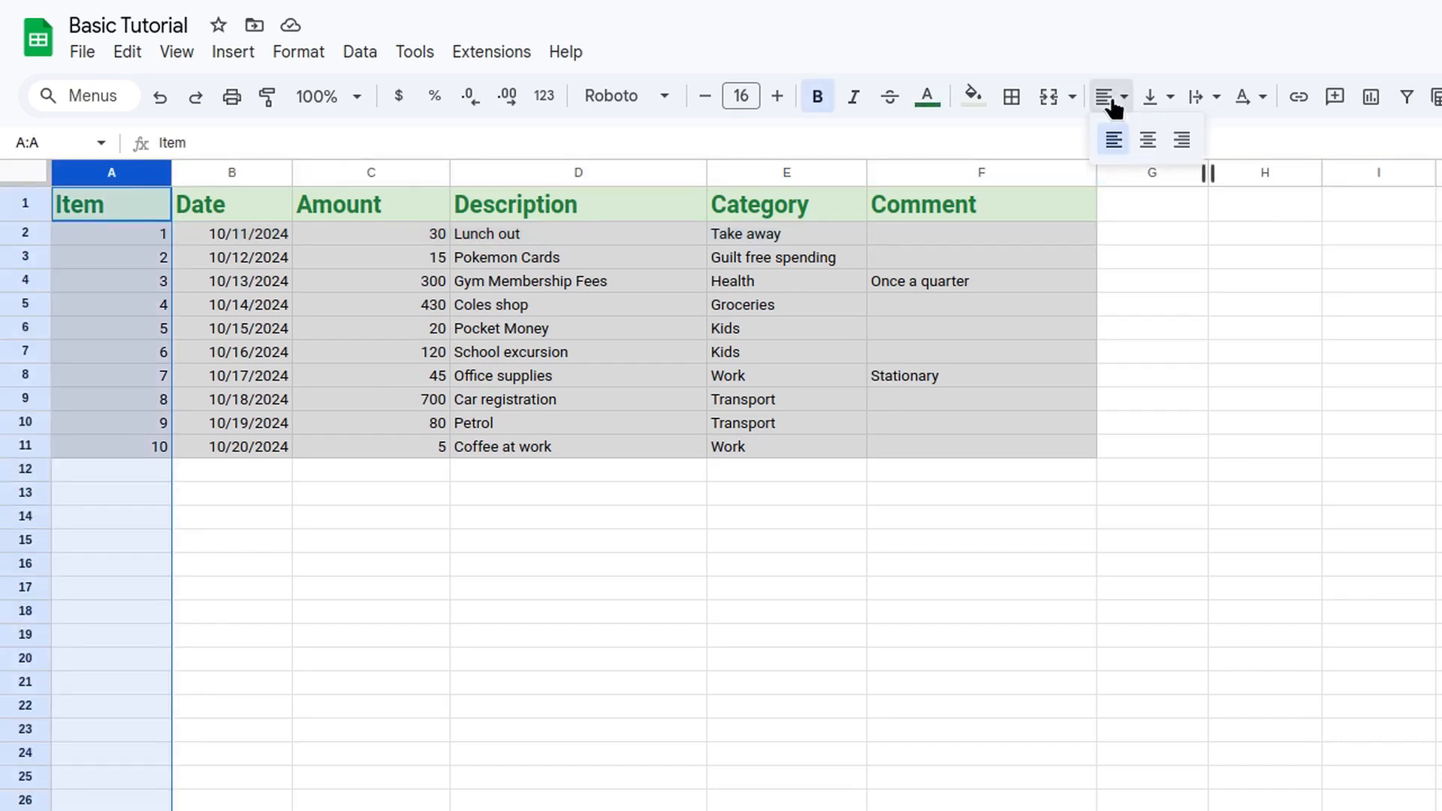
{"action": "left_click", "coordinate": [1147, 143]}
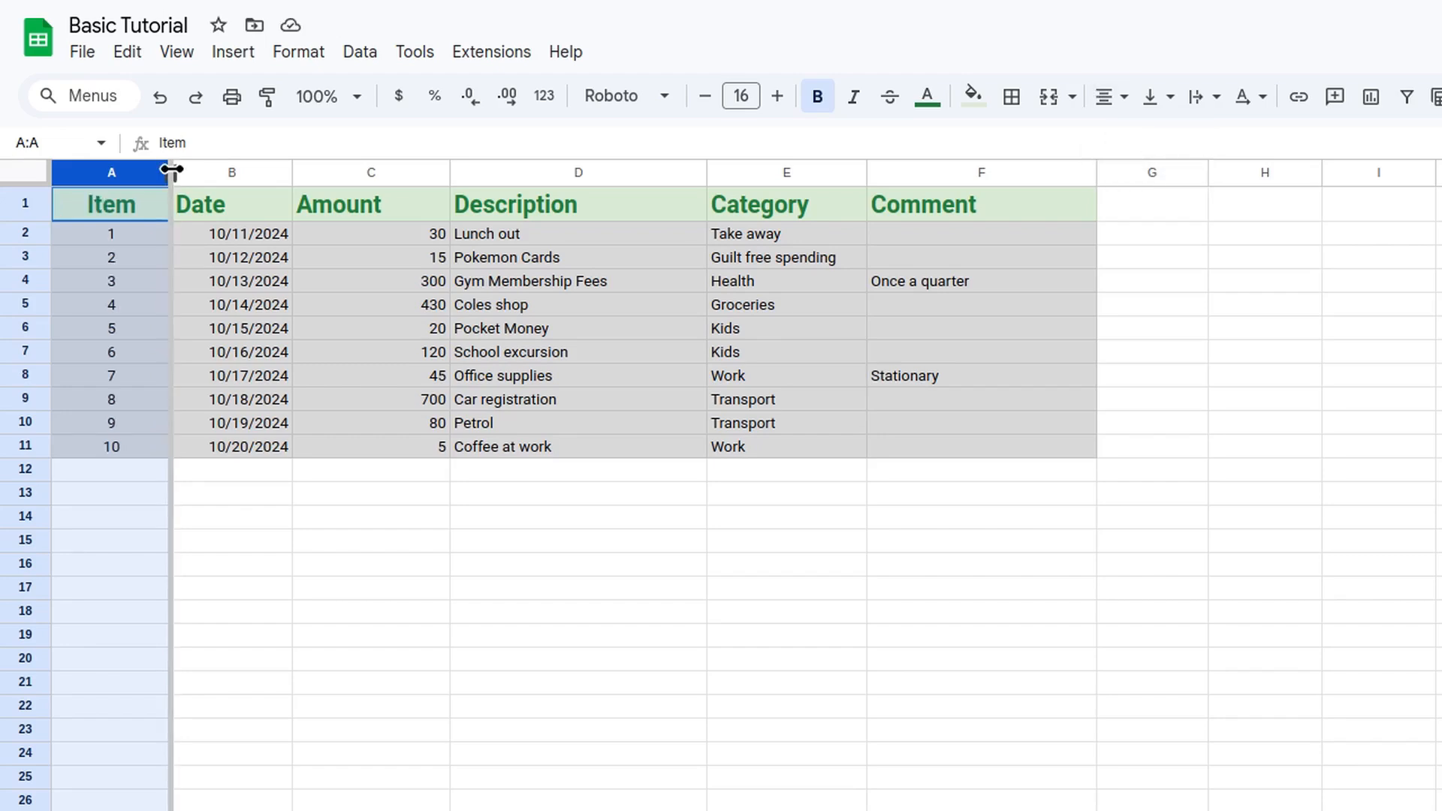
{"action": "left_click_drag", "start_coordinate": [171, 171], "coordinate": [132, 172]}
{"action": "left_click", "coordinate": [309, 540]}
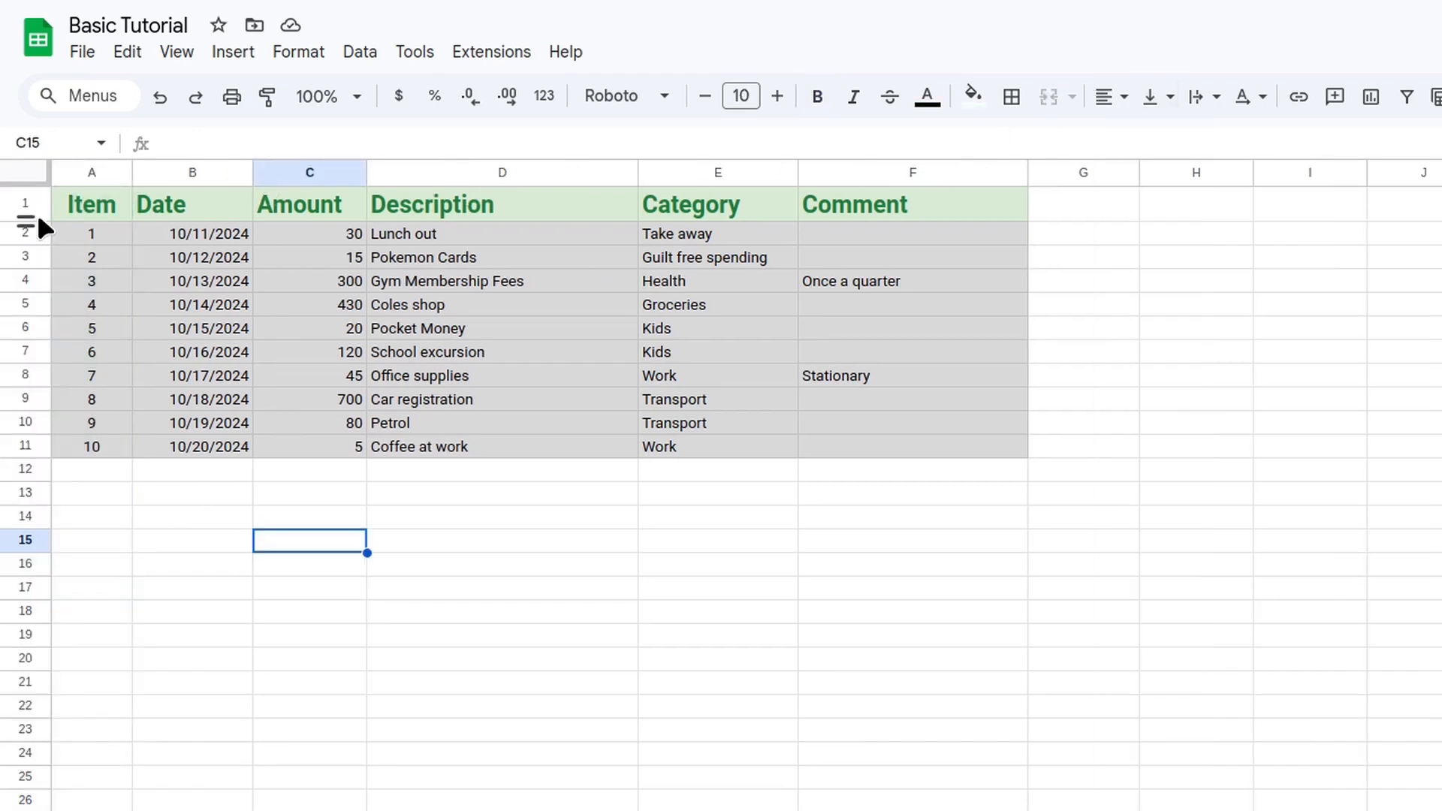
- Make row 1 much taller and align the headings in A1:F1 to the vertical middle
{"action": "left_click_drag", "start_coordinate": [25, 221], "coordinate": [22, 290]}
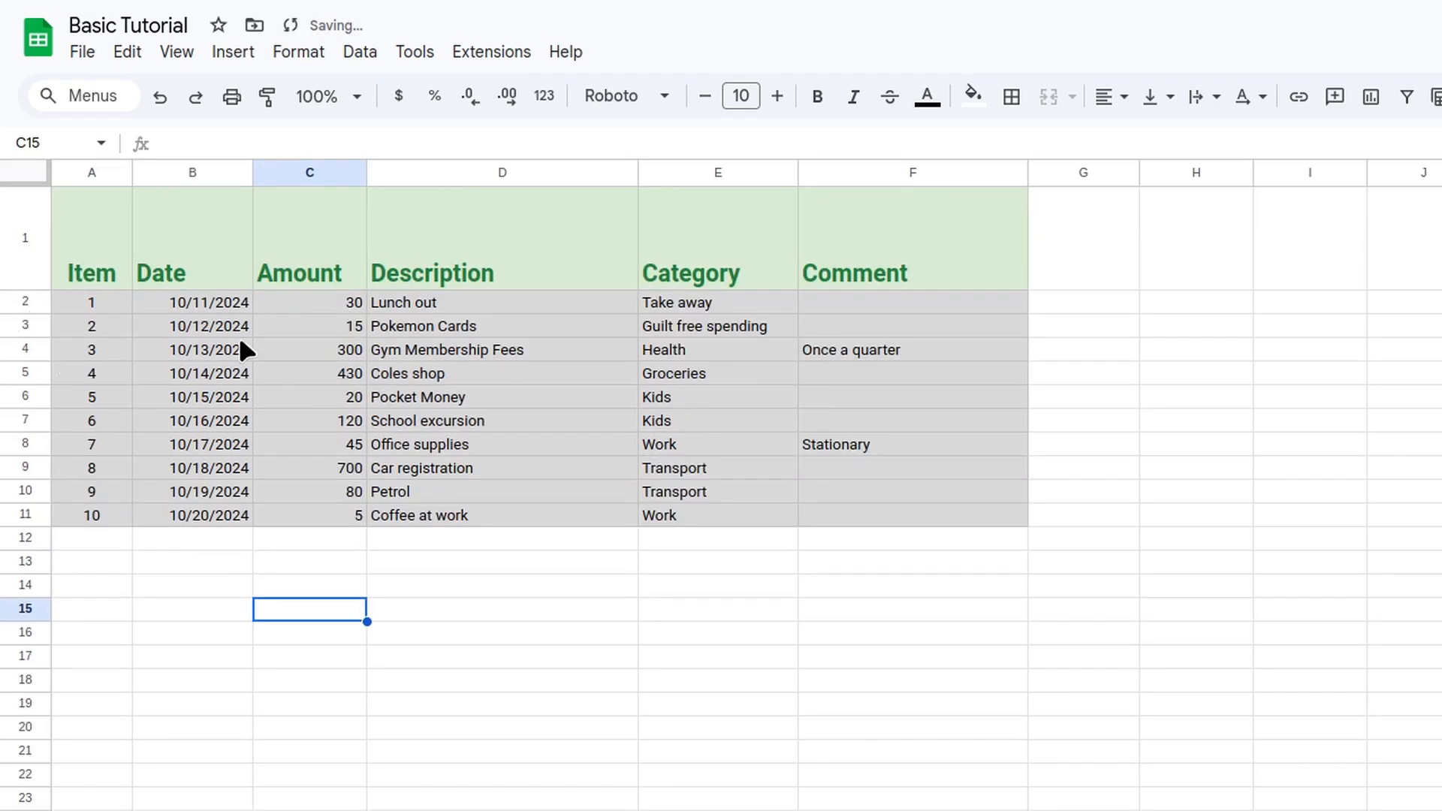
{"action": "left_click_drag", "start_coordinate": [118, 231], "coordinate": [906, 238]}
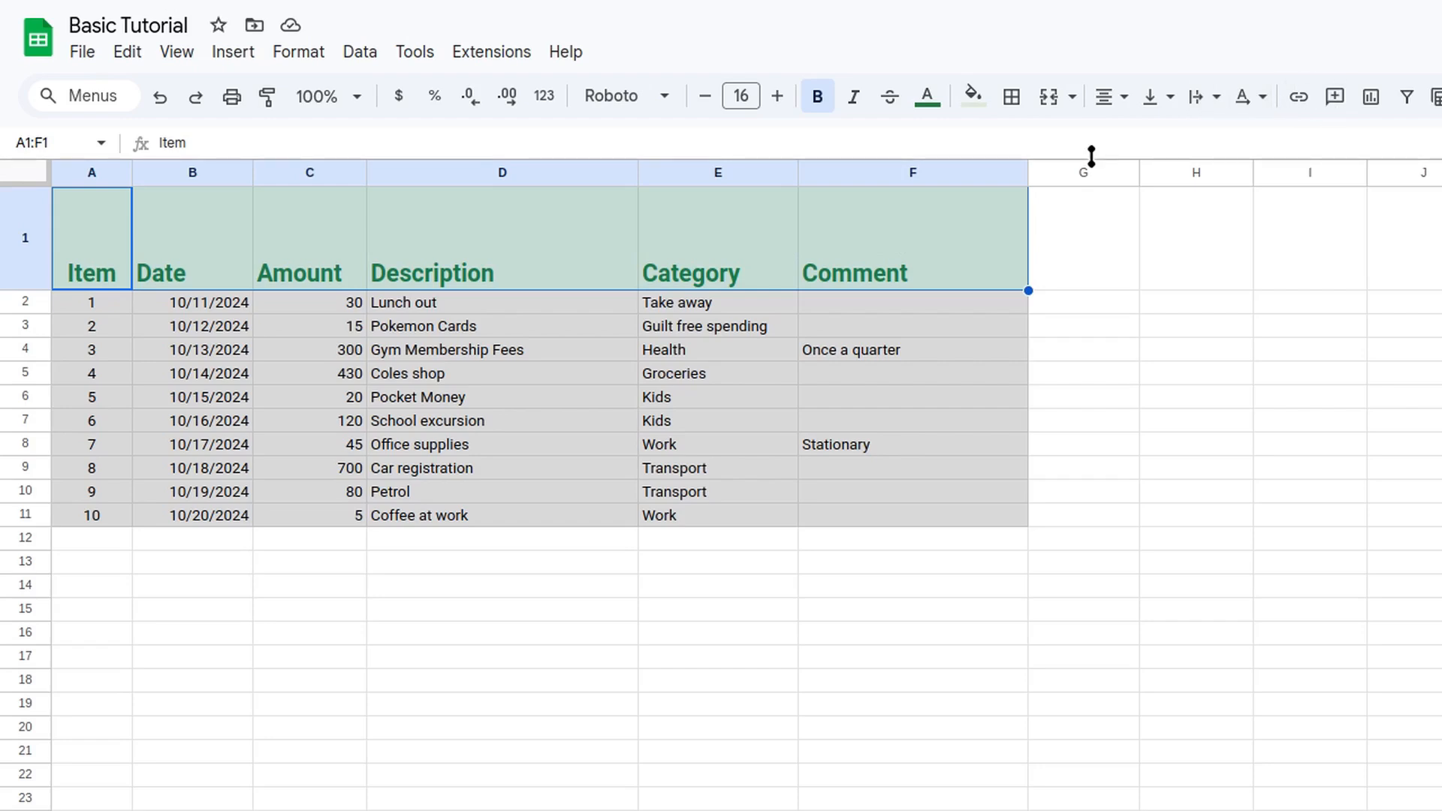
{"action": "left_click", "coordinate": [1168, 103]}
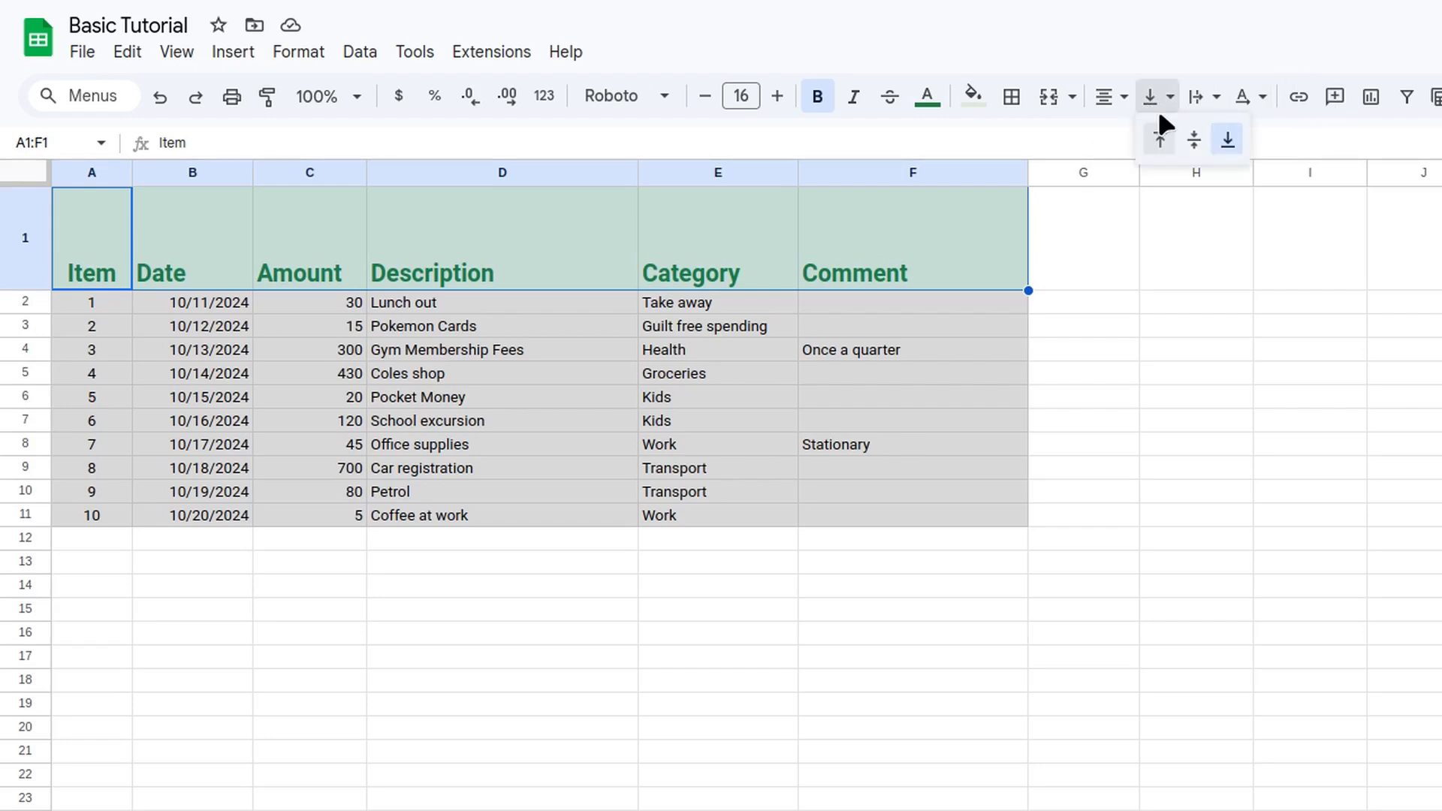
{"action": "left_click", "coordinate": [1194, 143]}
{"action": "left_click", "coordinate": [1124, 271]}
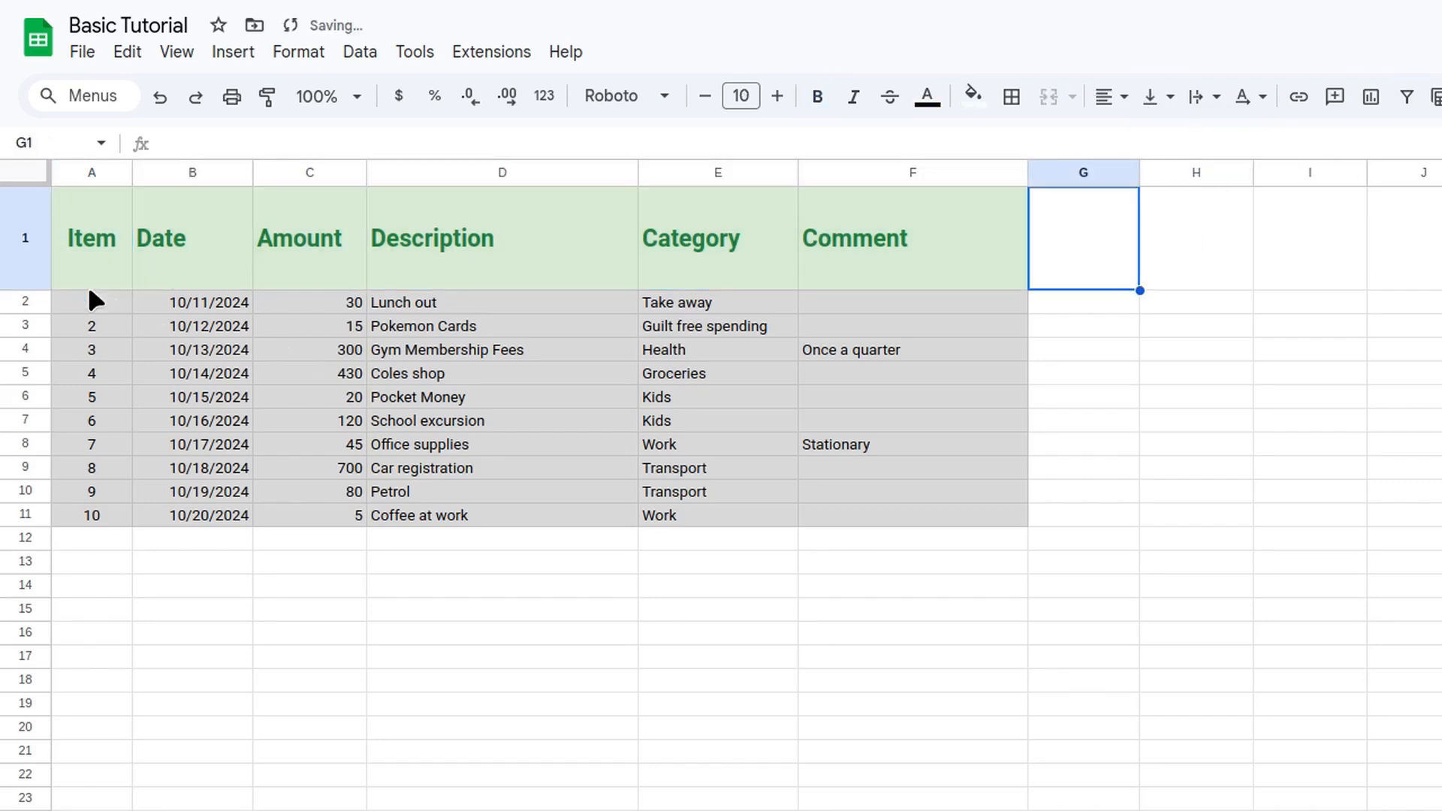
- Reduce the height of row 1 to about half
{"action": "left_click_drag", "start_coordinate": [22, 286], "coordinate": [25, 239]}
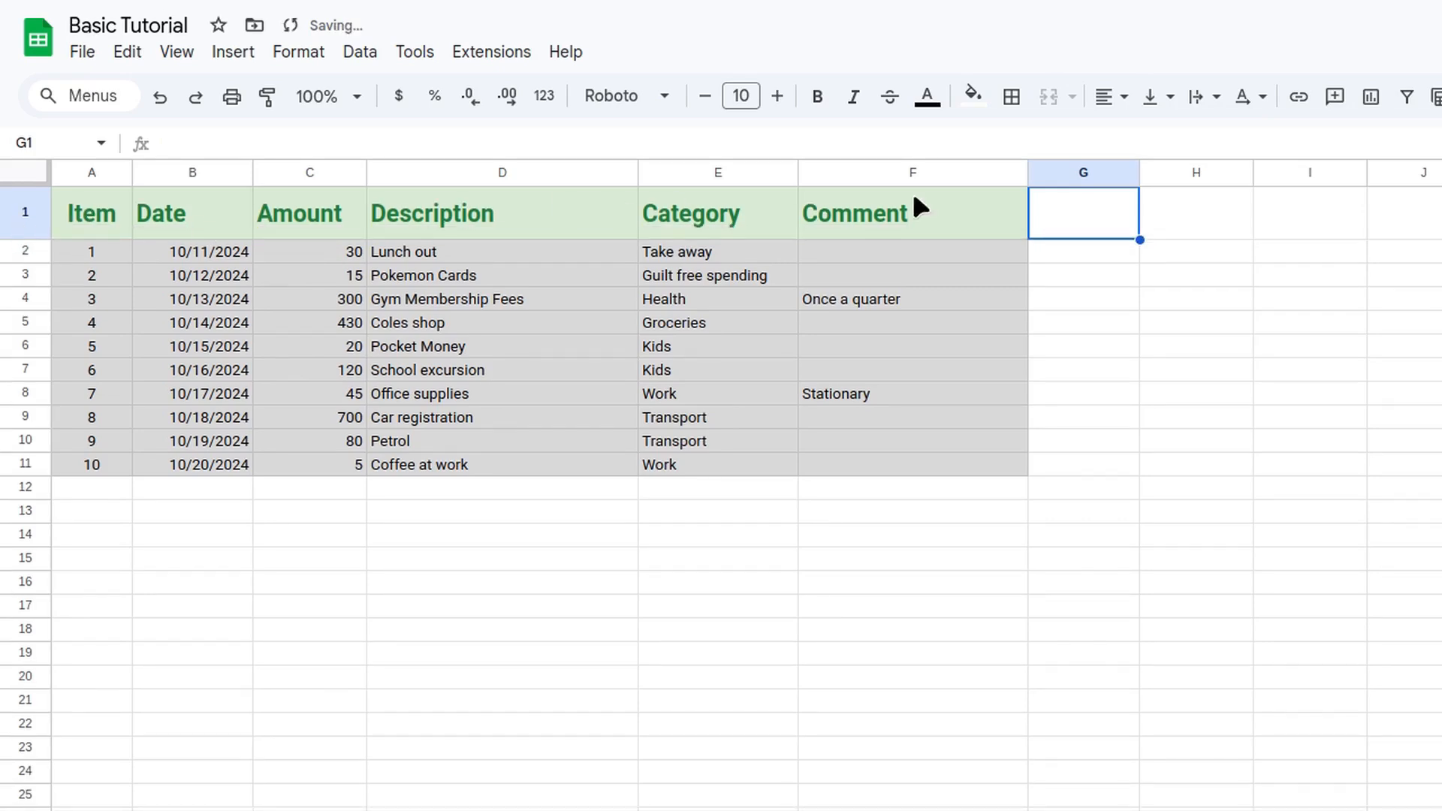
{"action": "left_click", "coordinate": [1094, 318]}
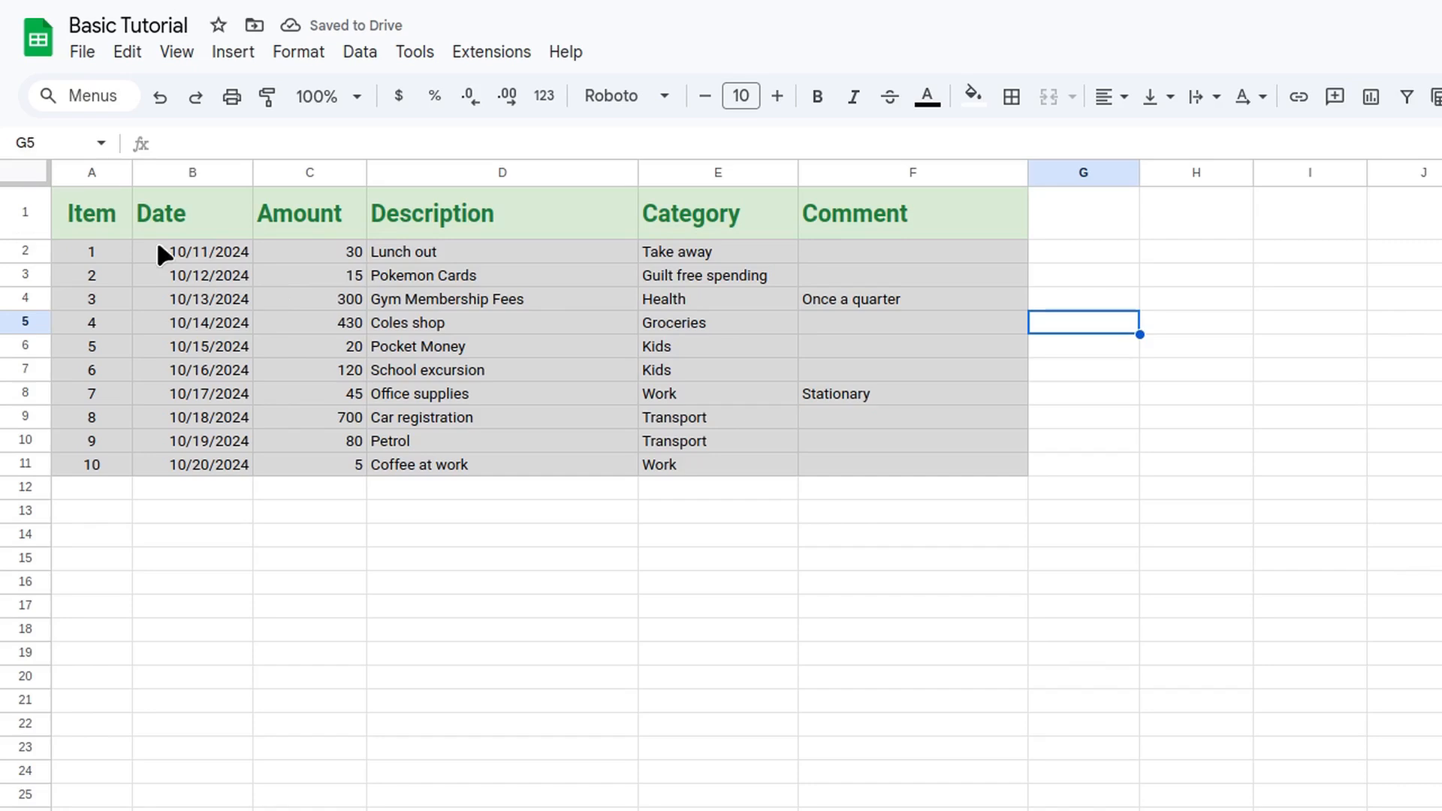
- Align the headings in A1:F1 to the bottom of their cells
{"action": "left_click_drag", "start_coordinate": [91, 217], "coordinate": [933, 214]}
{"action": "left_click", "coordinate": [1161, 96]}
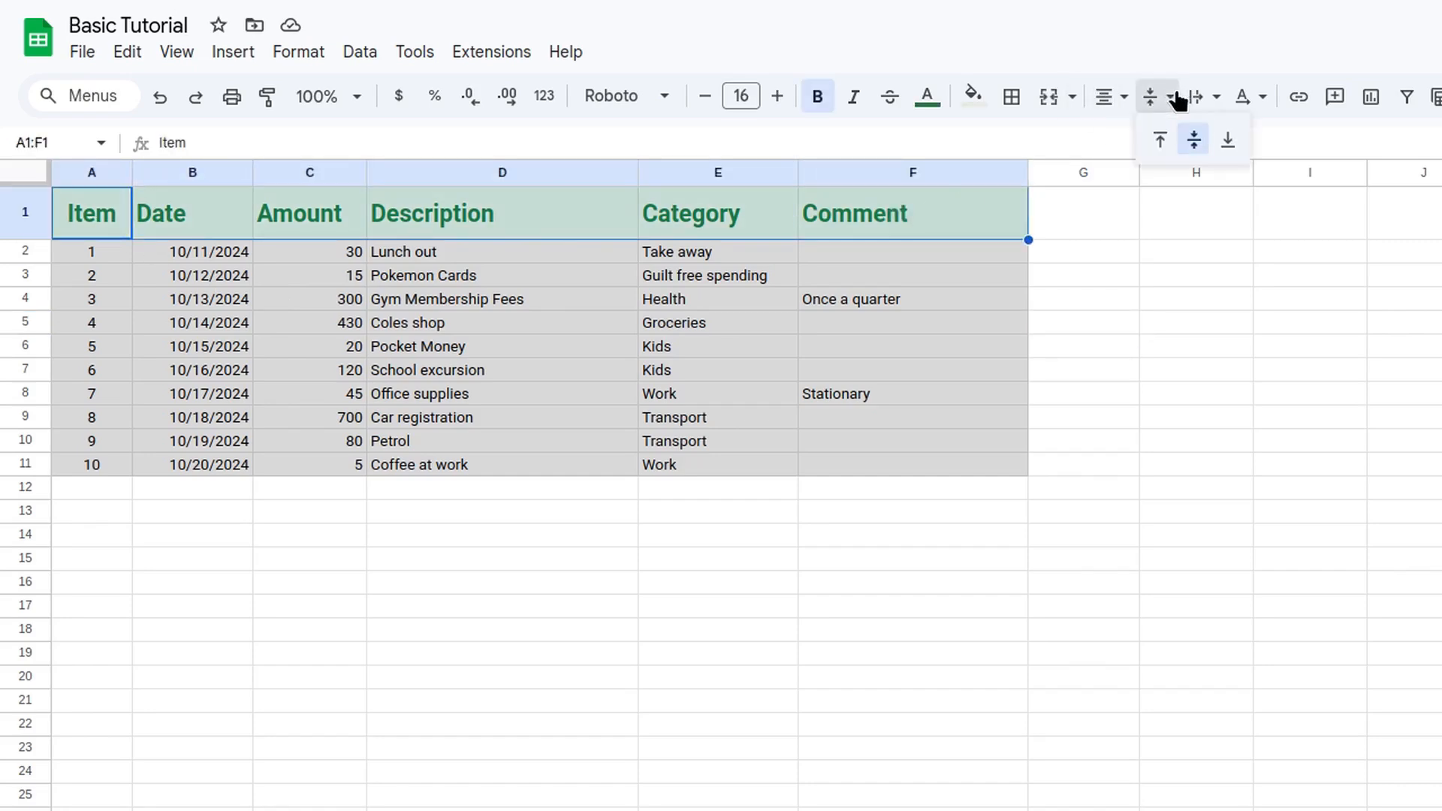
{"action": "left_click", "coordinate": [1228, 140]}
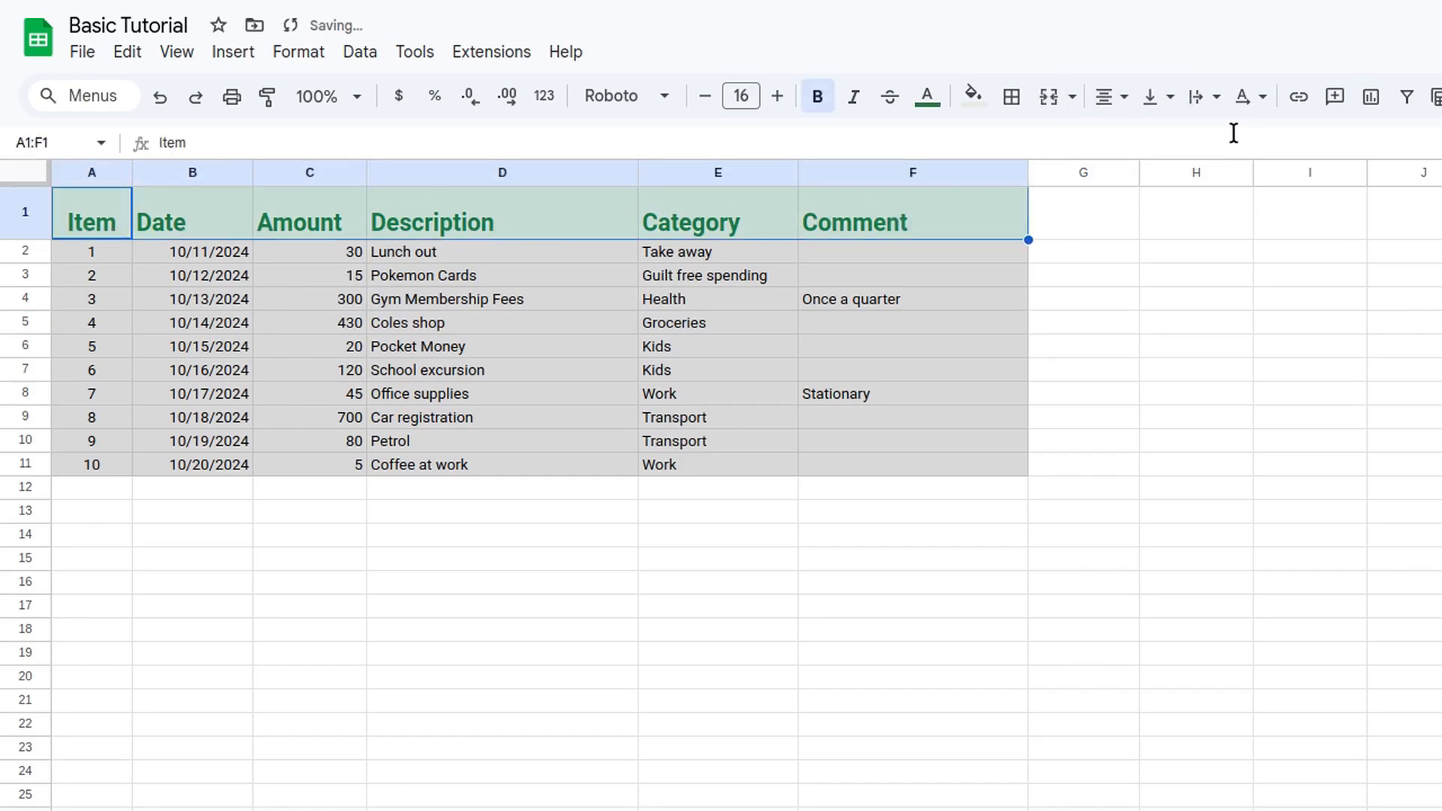
{"action": "left_click", "coordinate": [1206, 325]}
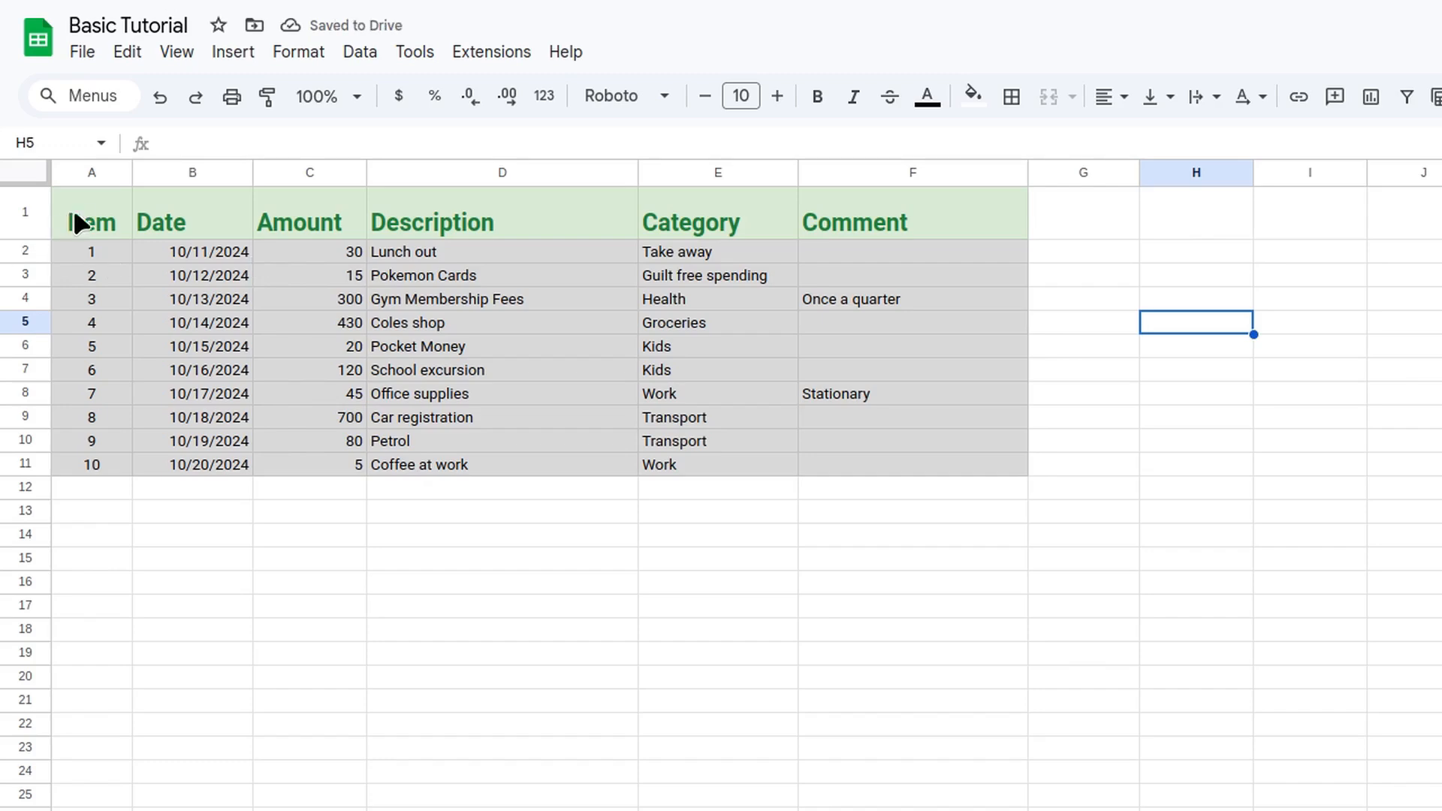
- Undo the bottom alignment of the headings in A1:F1
{"action": "left_click_drag", "start_coordinate": [73, 220], "coordinate": [862, 221]}
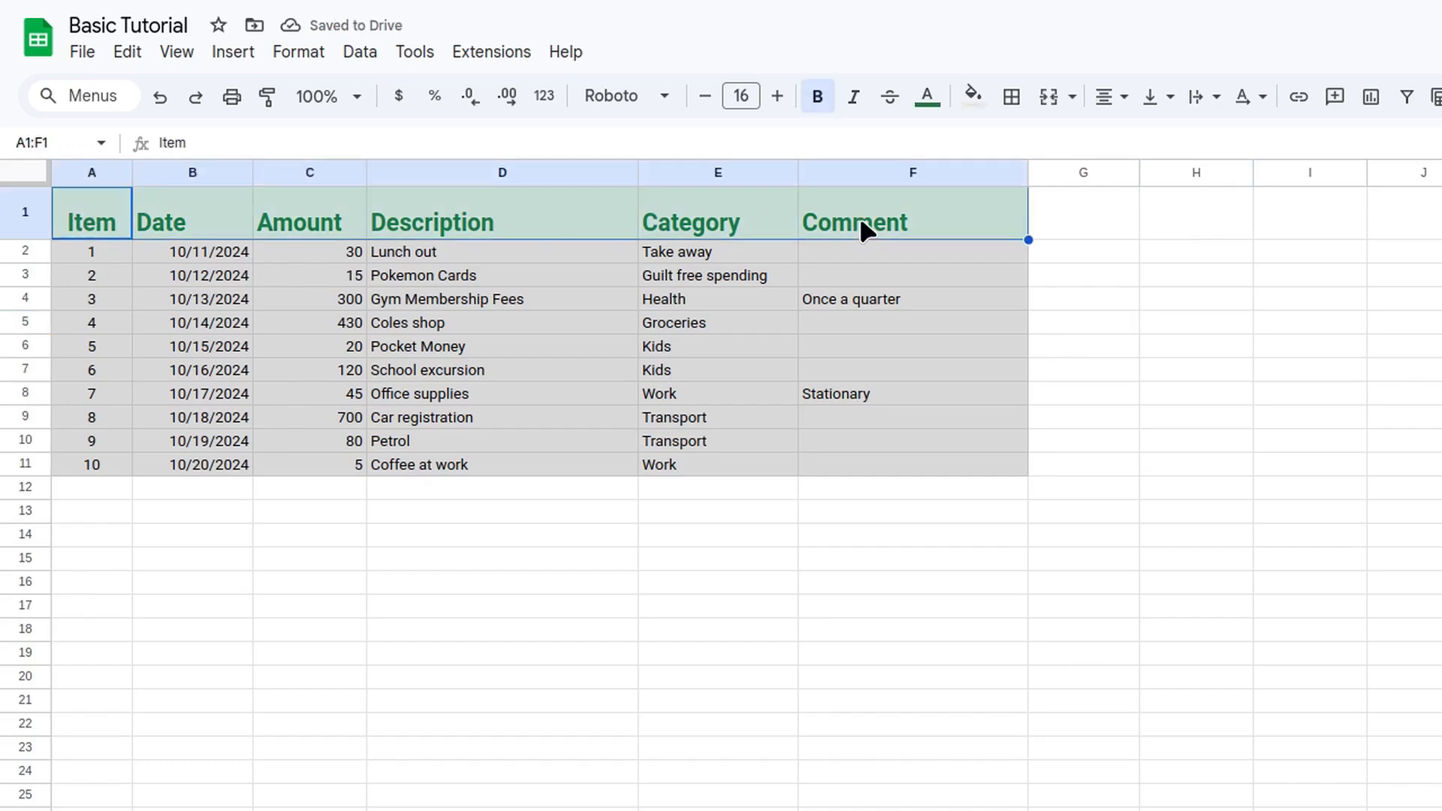
{"action": "left_click", "coordinate": [1184, 224]}
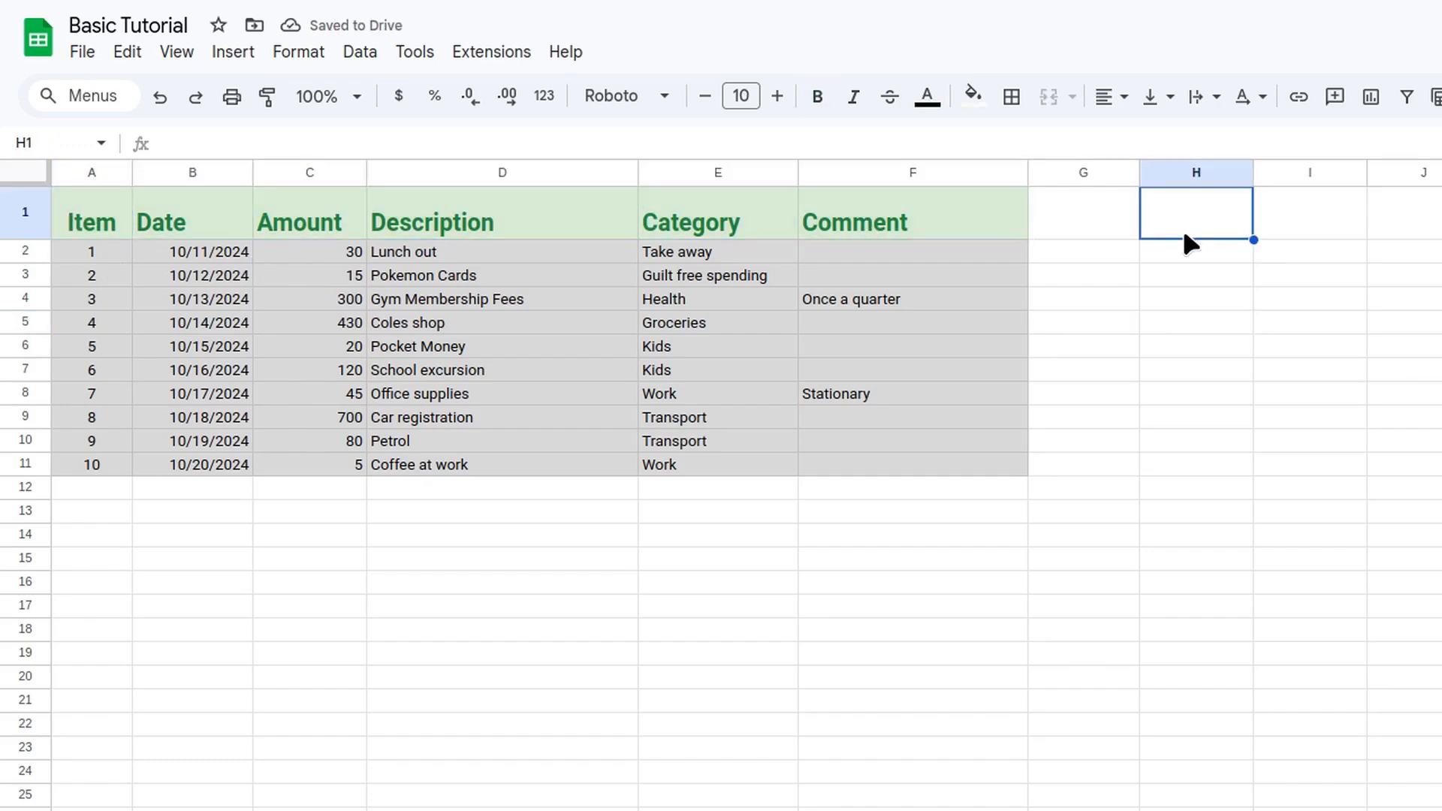
{"action": "left_click", "coordinate": [160, 98]}
{"action": "left_click", "coordinate": [1277, 323]}
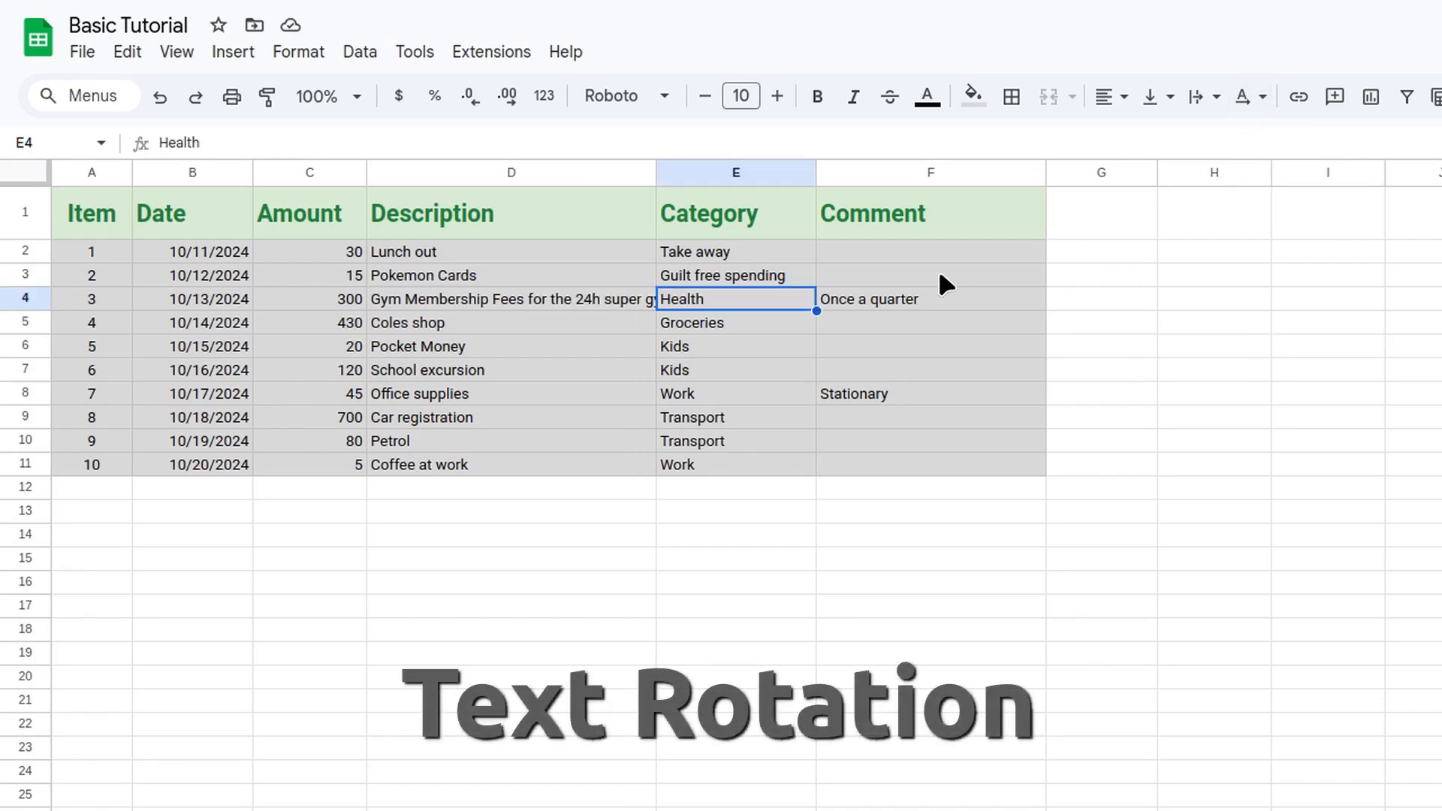
- Rotate the Comment heading in F1 to read vertically upward and make row 1 tall enough to fit it
{"action": "left_click", "coordinate": [932, 216]}
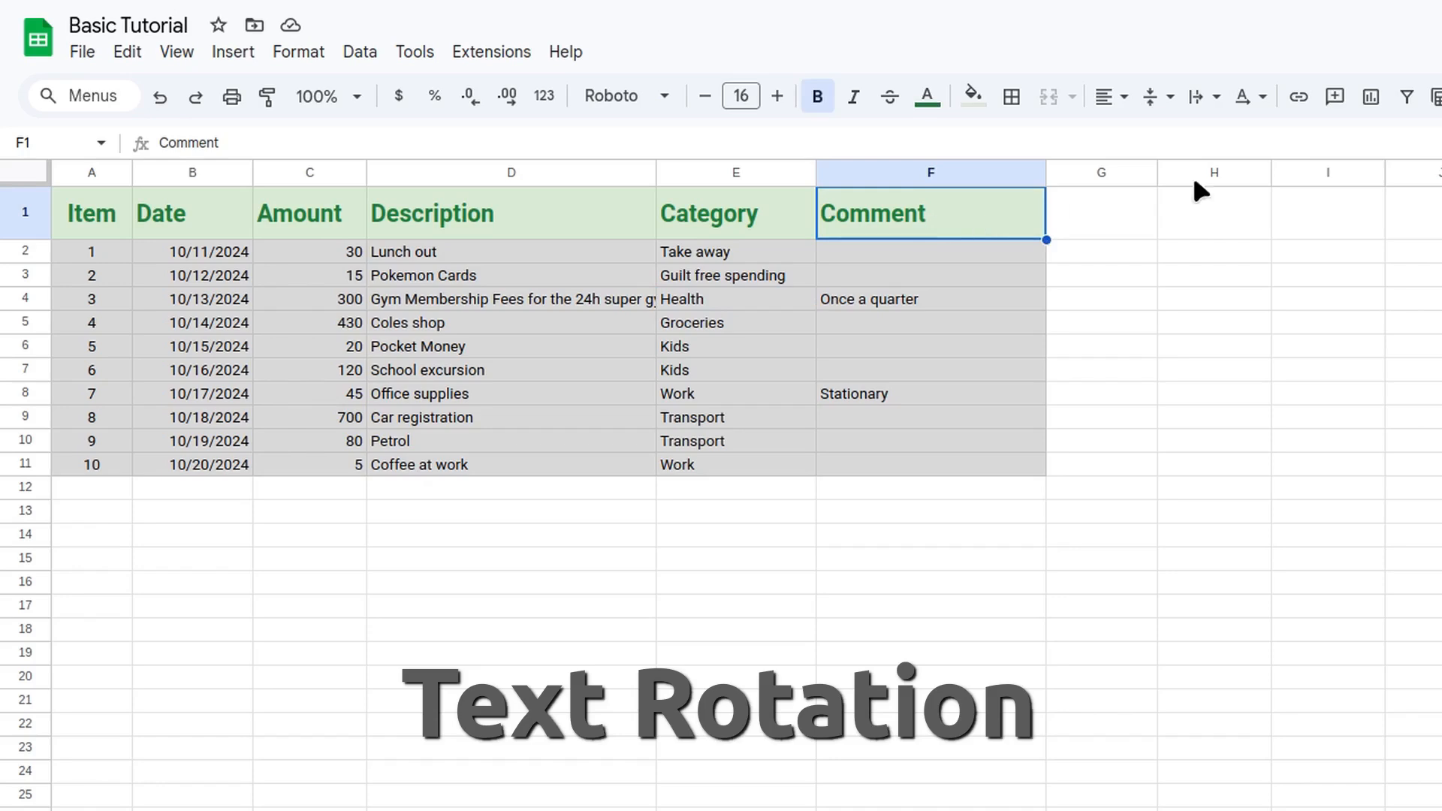
{"action": "left_click", "coordinate": [1247, 96]}
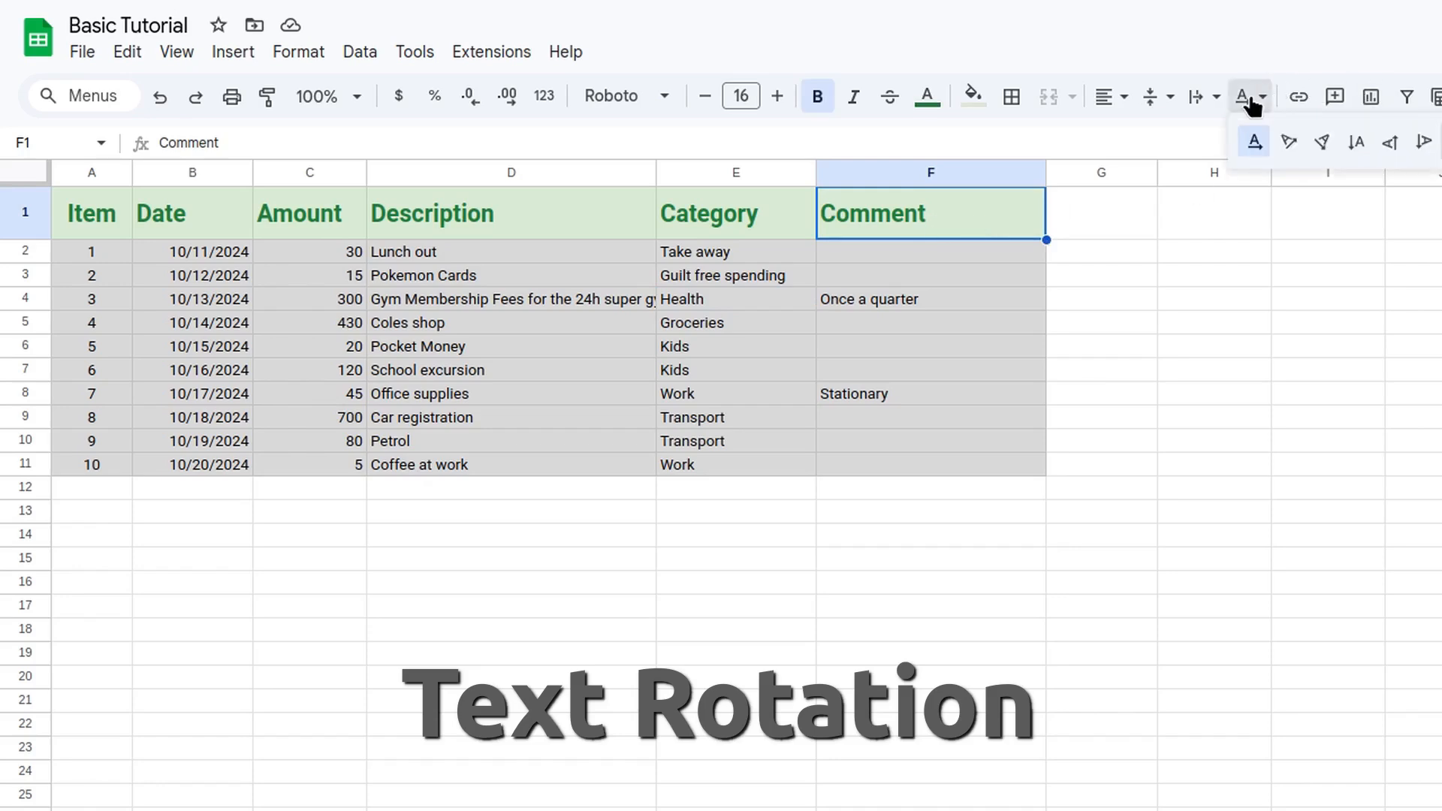
{"action": "left_click", "coordinate": [1391, 142]}
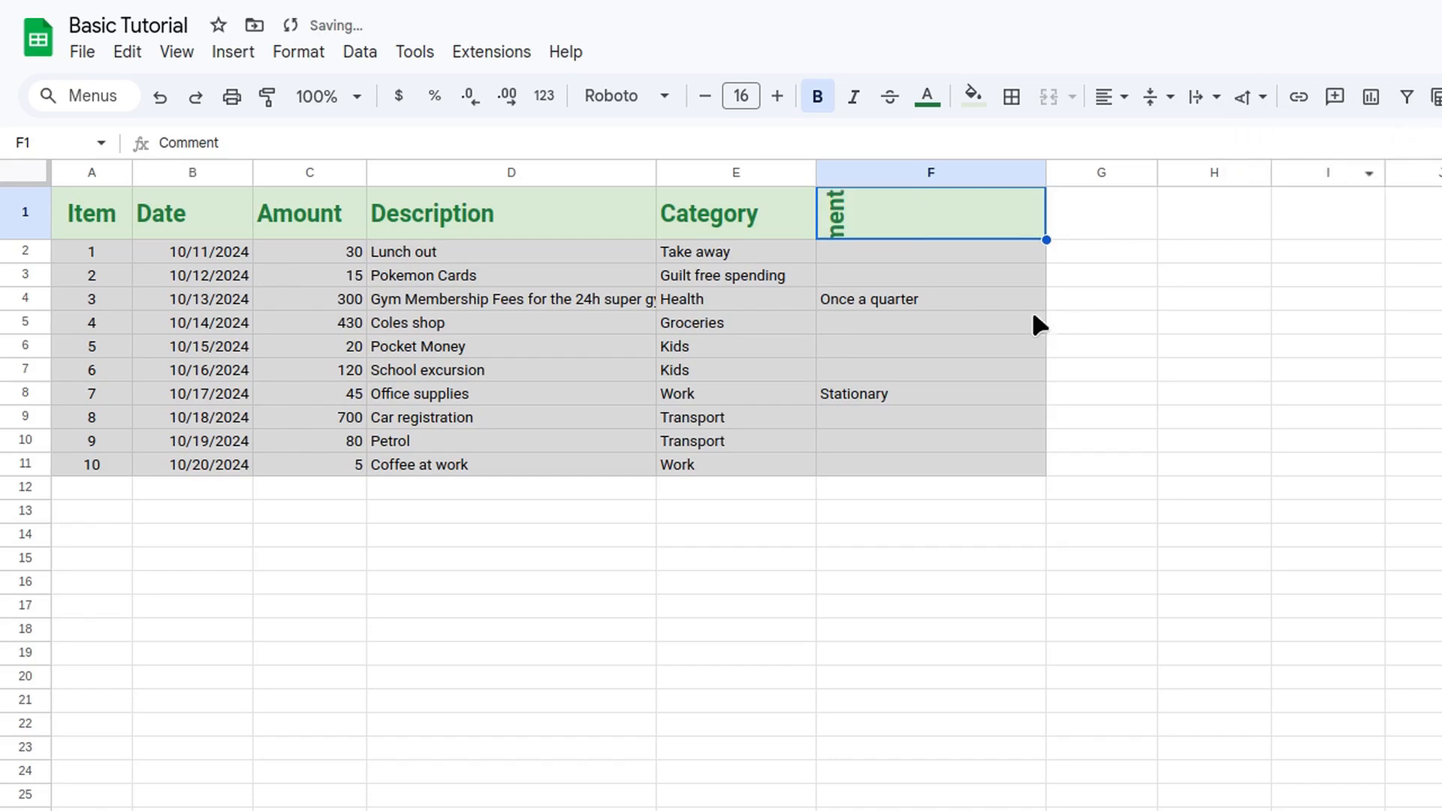
{"action": "left_click_drag", "start_coordinate": [25, 239], "coordinate": [24, 305]}
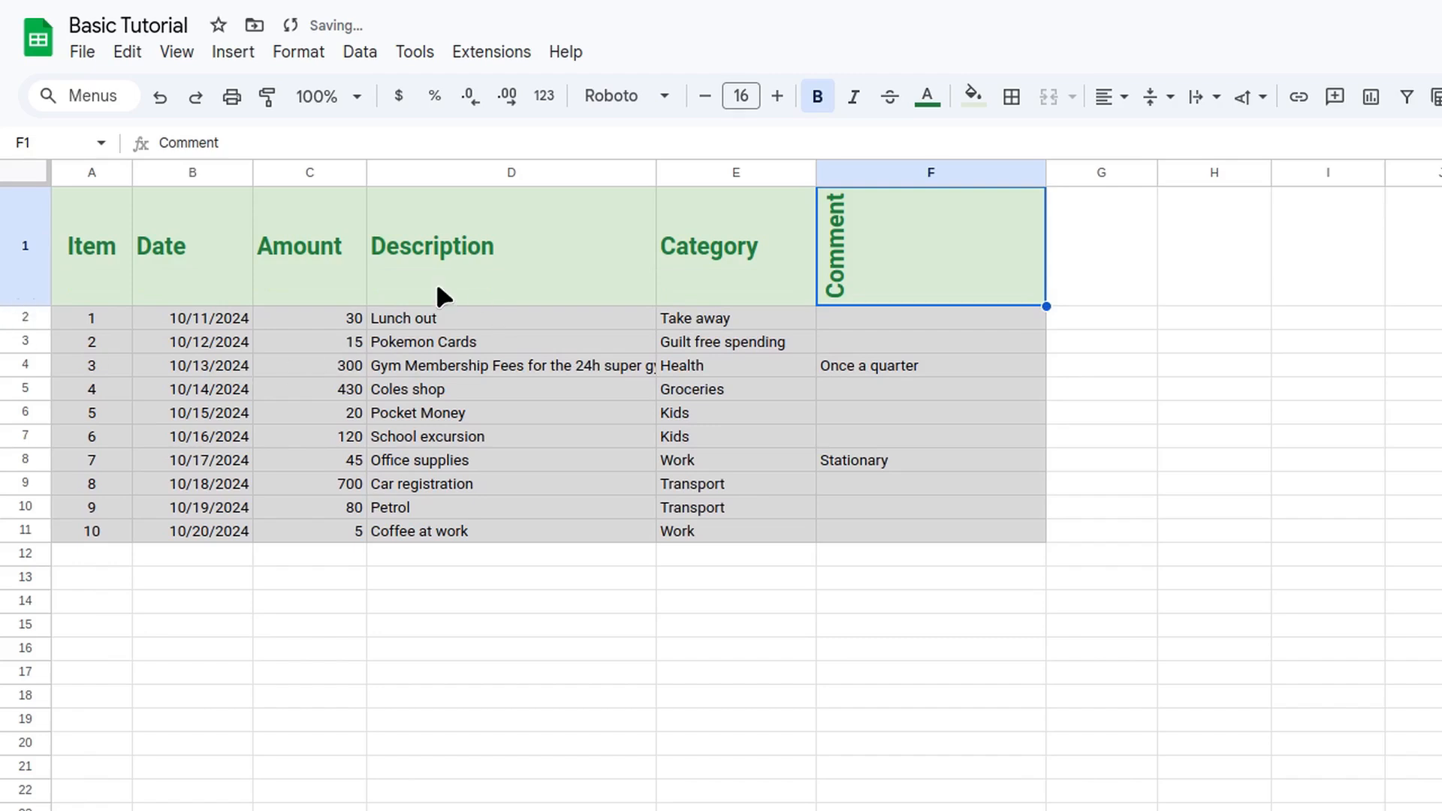
- Rotate the Amount heading in C1 to read vertically upward and narrow column C
{"action": "left_click", "coordinate": [313, 241]}
{"action": "left_click", "coordinate": [1252, 96]}
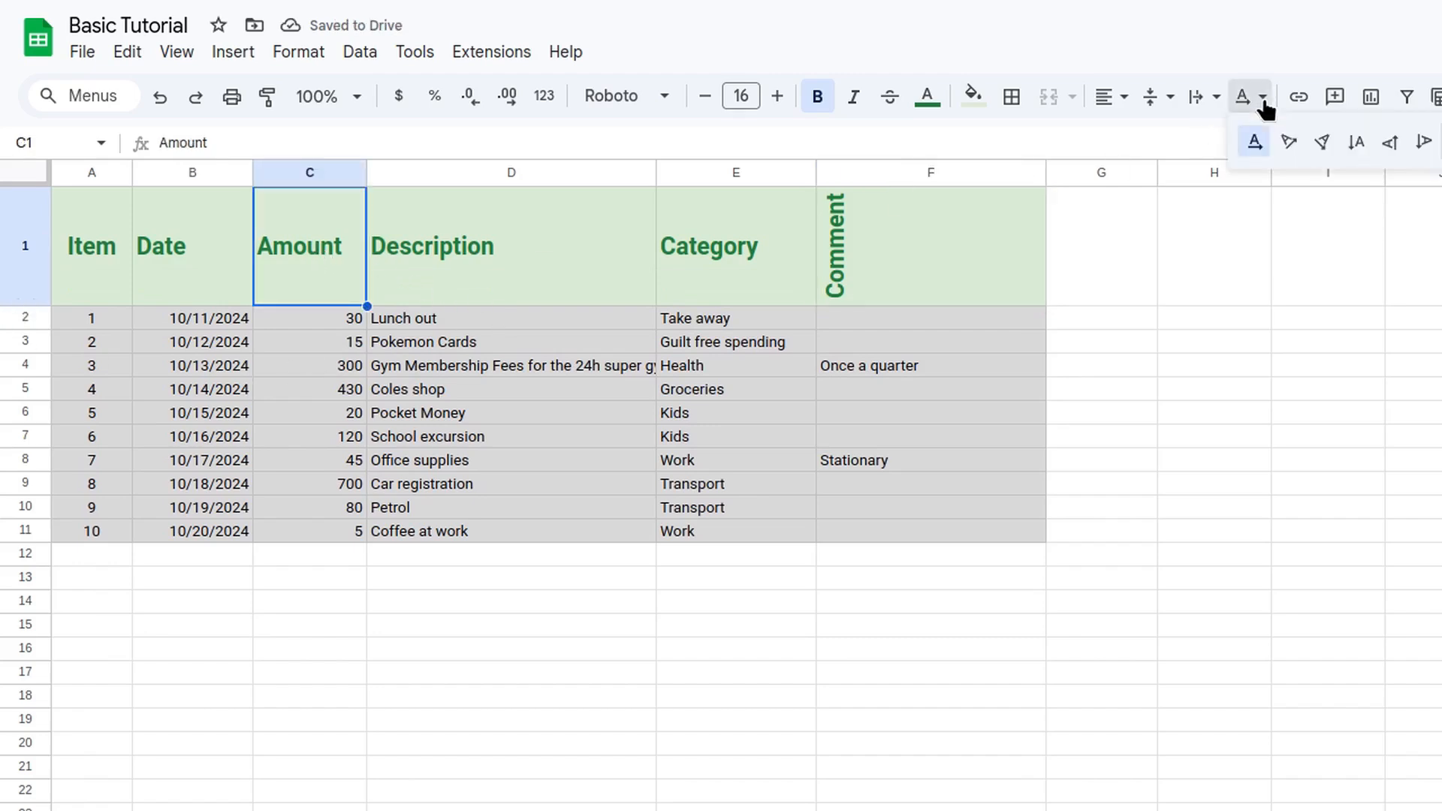
{"action": "left_click", "coordinate": [1391, 143]}
{"action": "left_click_drag", "start_coordinate": [367, 172], "coordinate": [326, 174]}
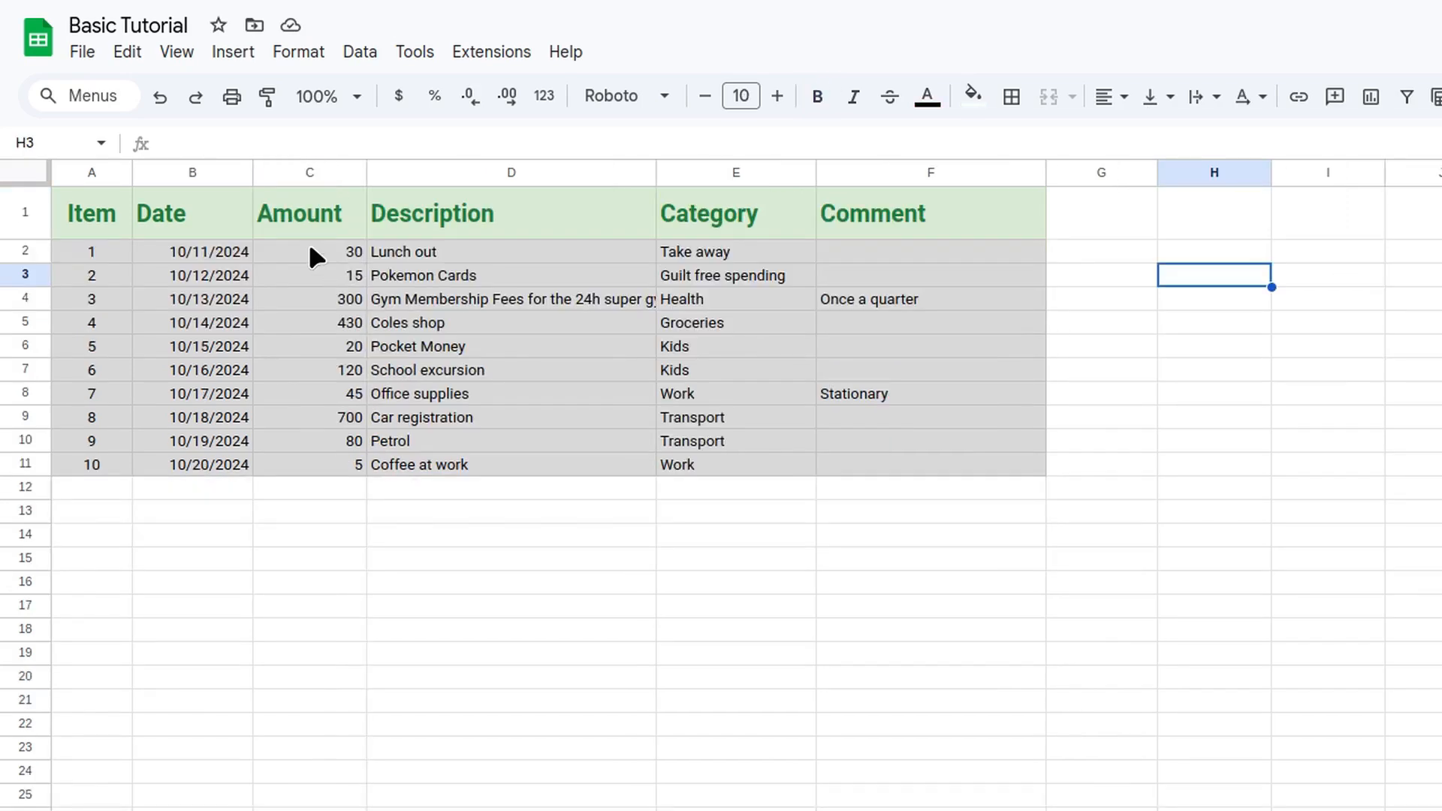
- Format the amounts in C2:C11 as dollar currency with no decimal places
{"action": "left_click", "coordinate": [314, 251]}
{"action": "left_click_drag", "start_coordinate": [319, 275], "coordinate": [330, 468]}
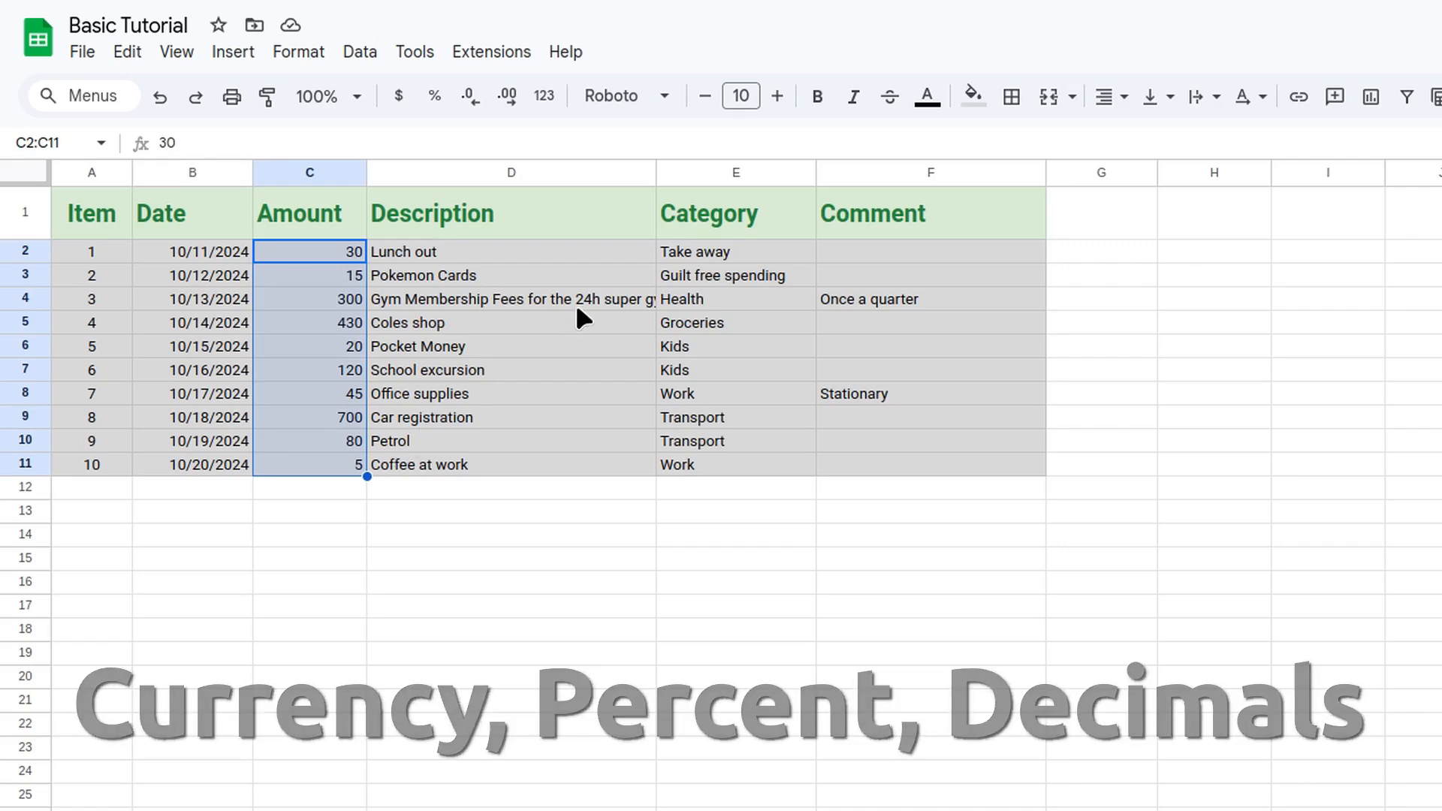
{"action": "left_click", "coordinate": [399, 98]}
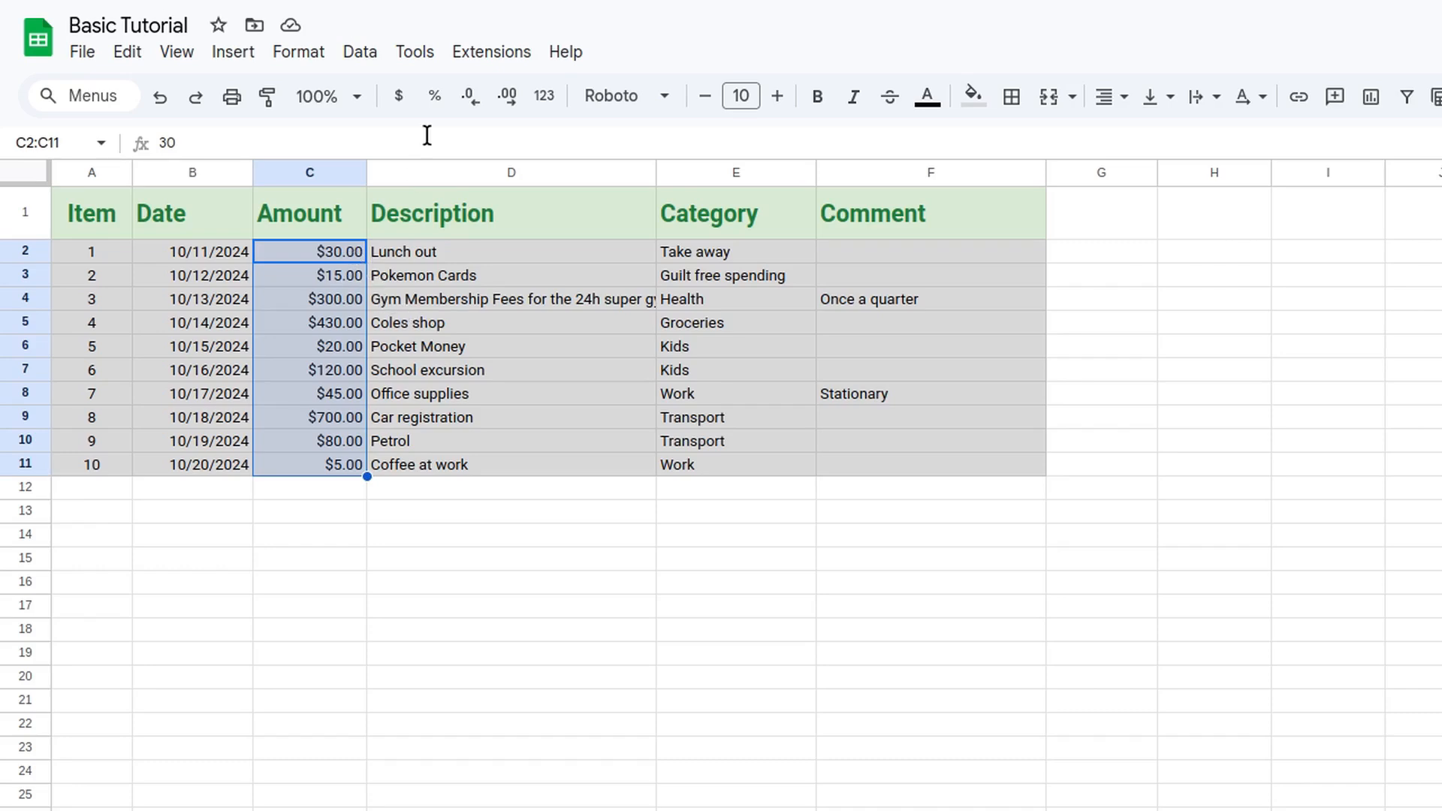
{"action": "left_click", "coordinate": [471, 105]}
{"action": "left_click", "coordinate": [471, 105]}
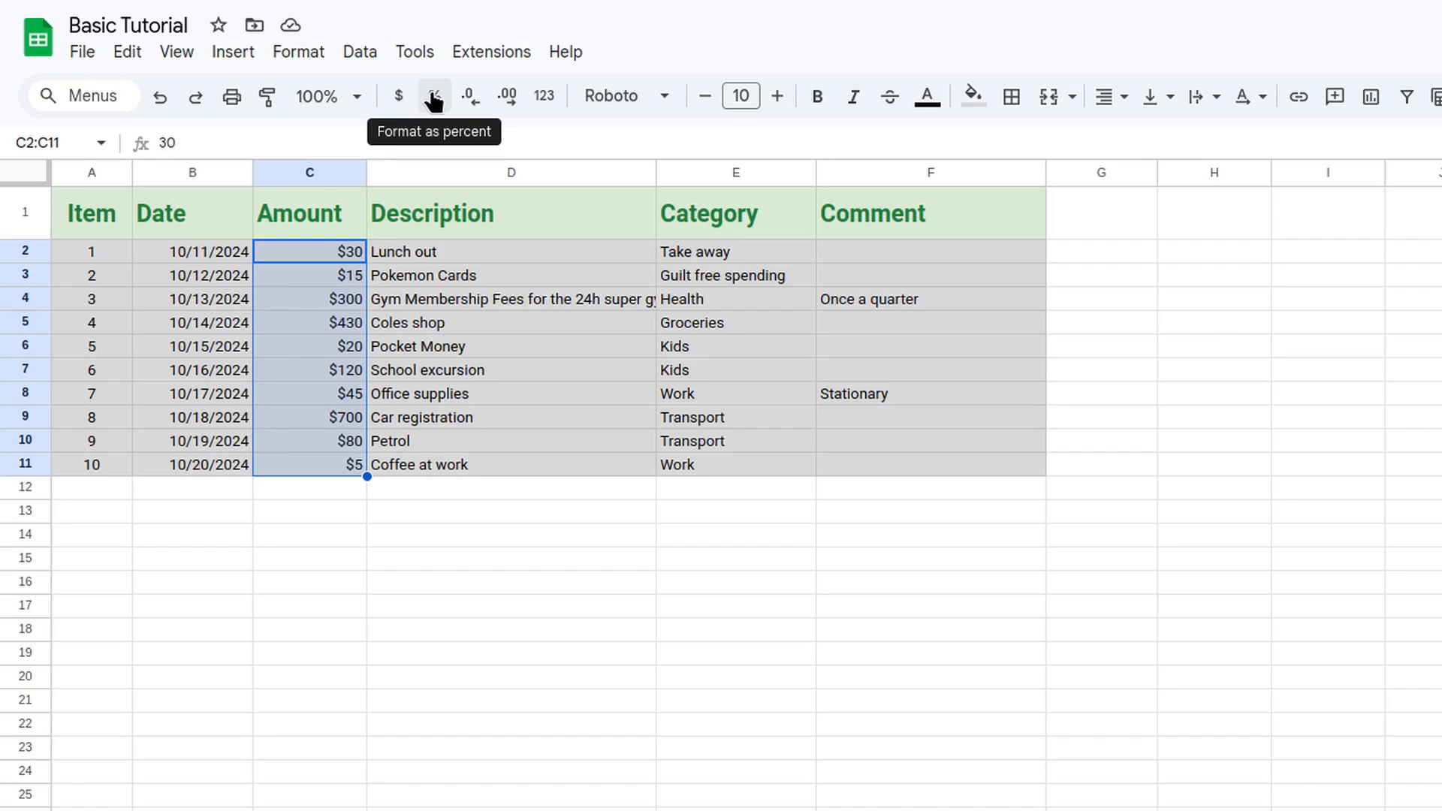
{"action": "left_click", "coordinate": [552, 105]}
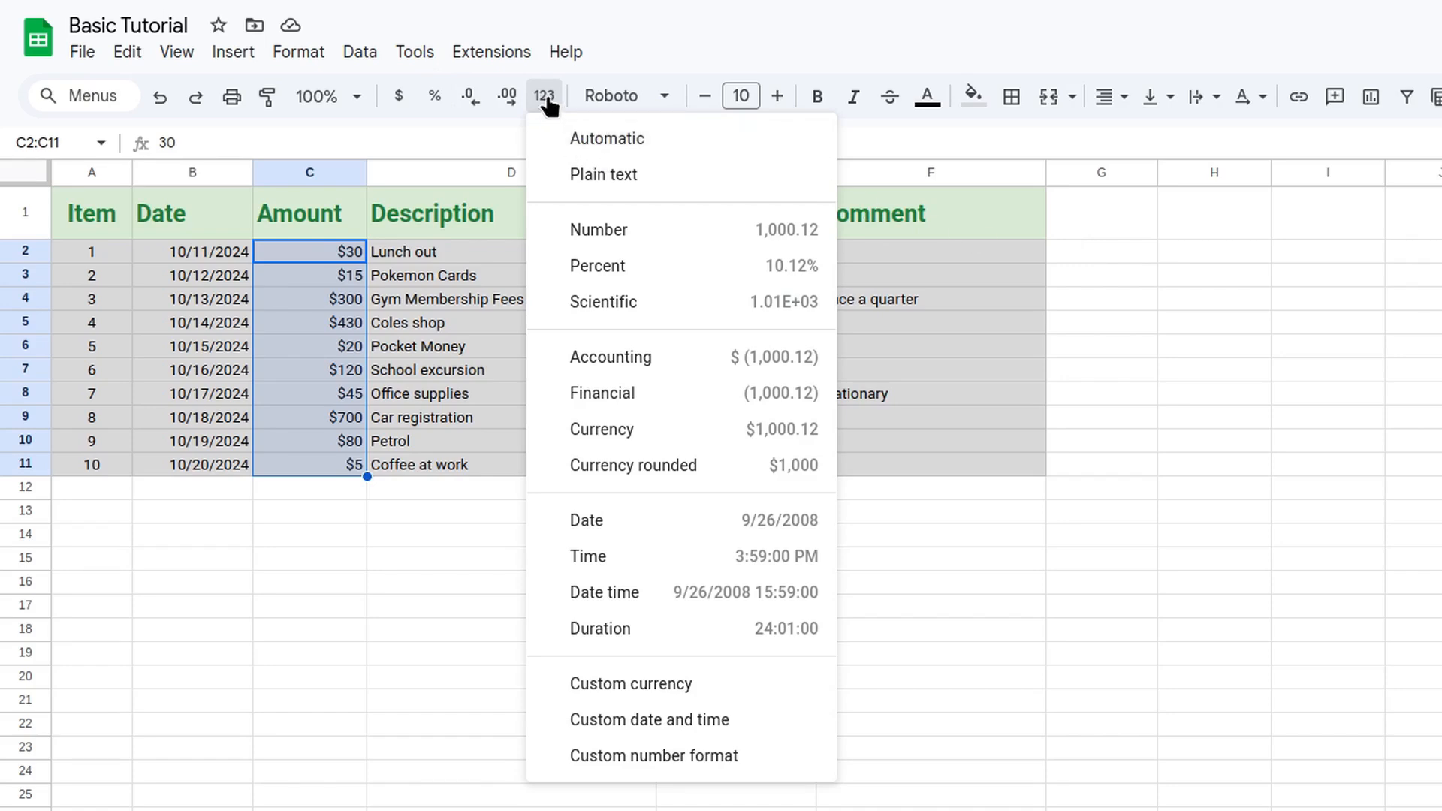
{"action": "left_click", "coordinate": [303, 59]}
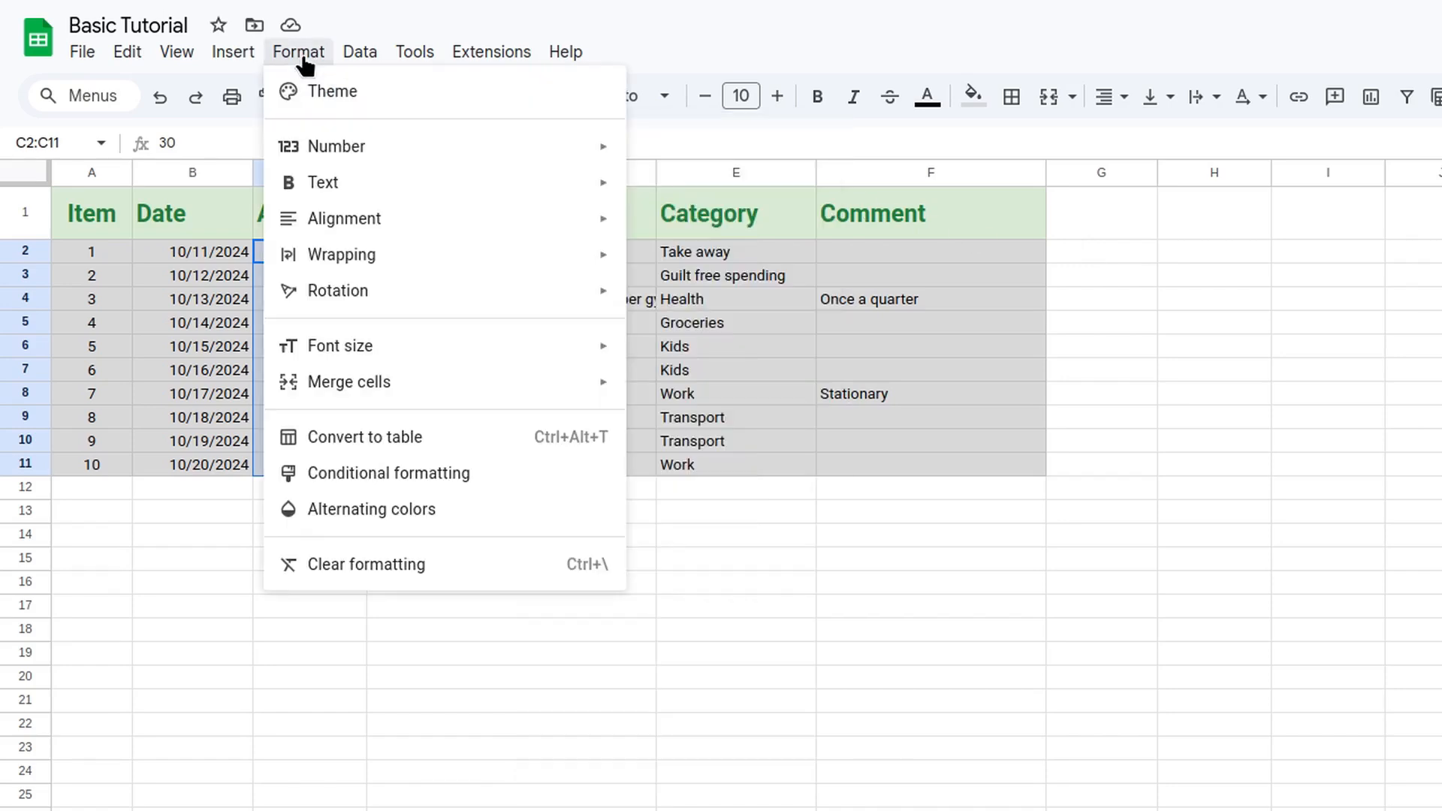
{"action": "mouse_move", "coordinate": [351, 147]}
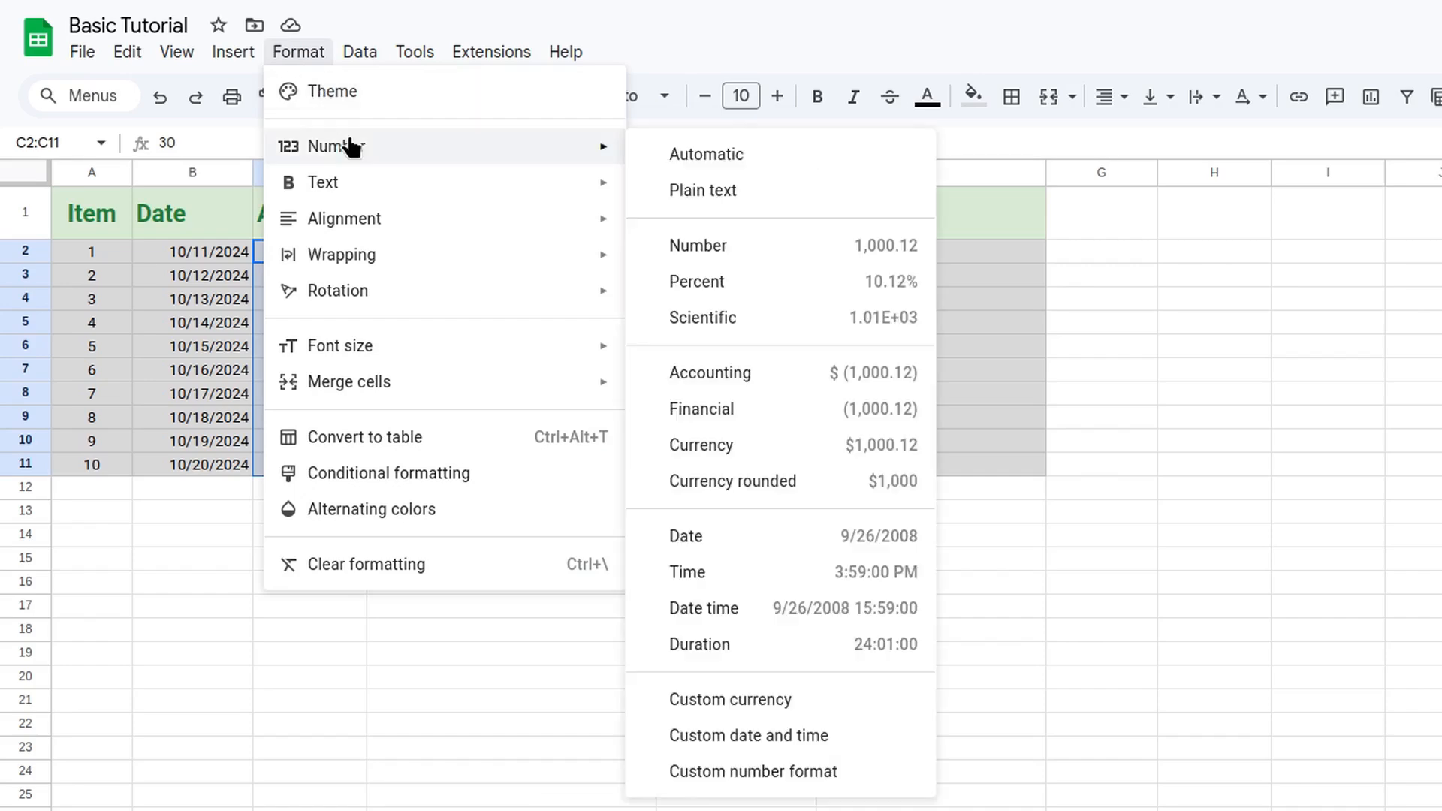
{"action": "mouse_move", "coordinate": [335, 183]}
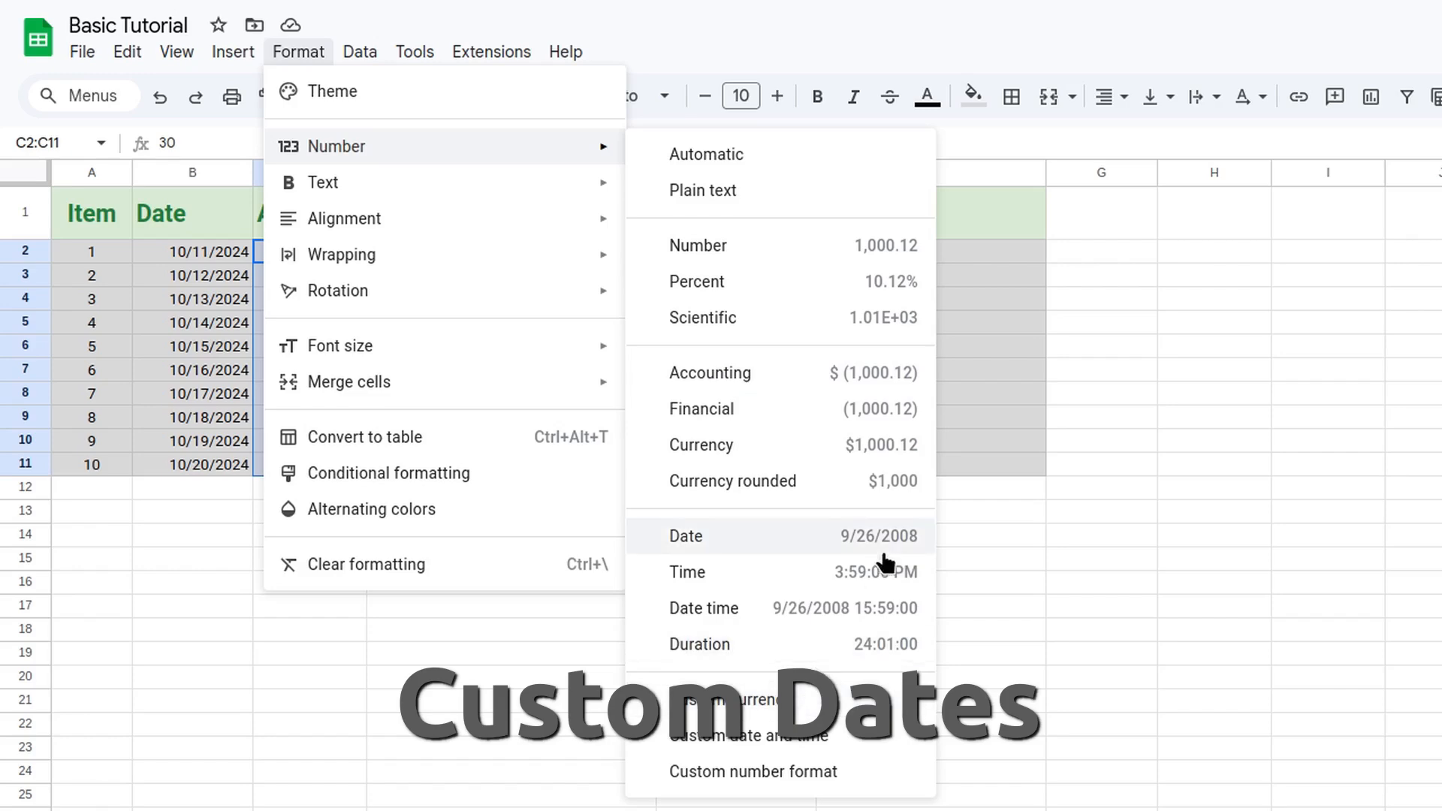
{"action": "left_click", "coordinate": [353, 610]}
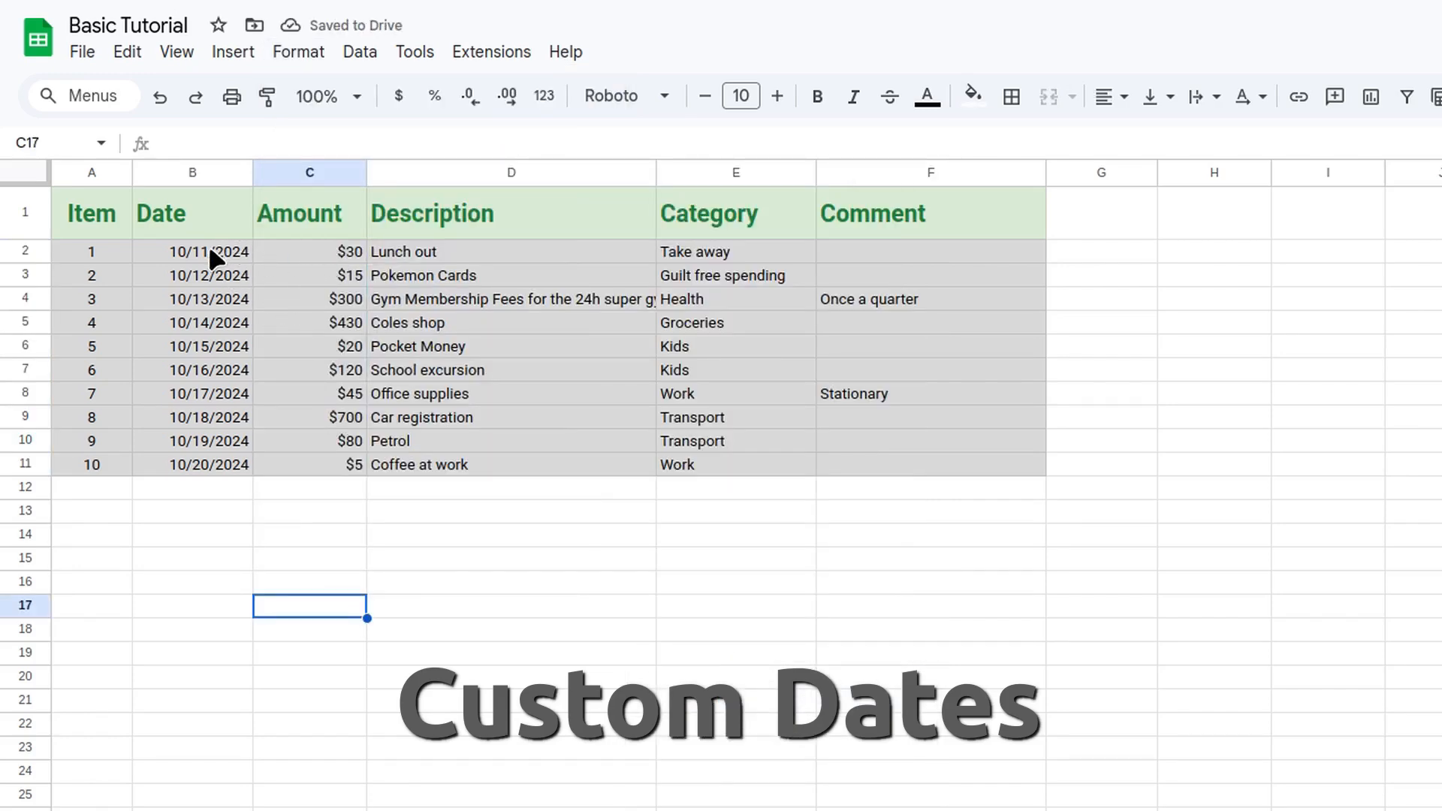
- Apply the standard Date number format to B2:B11 and widen column B
{"action": "left_click_drag", "start_coordinate": [210, 252], "coordinate": [223, 459]}
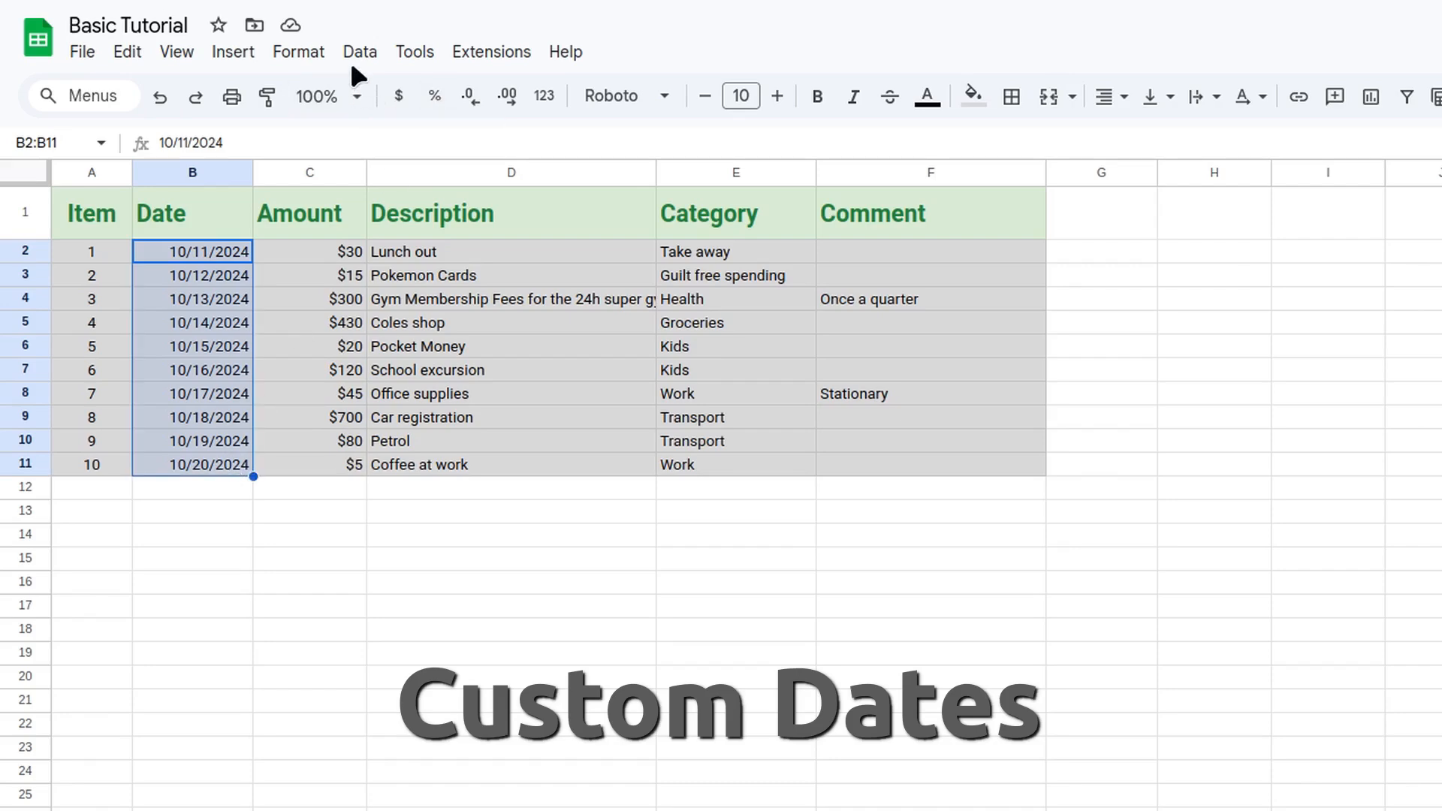
{"action": "left_click", "coordinate": [299, 52]}
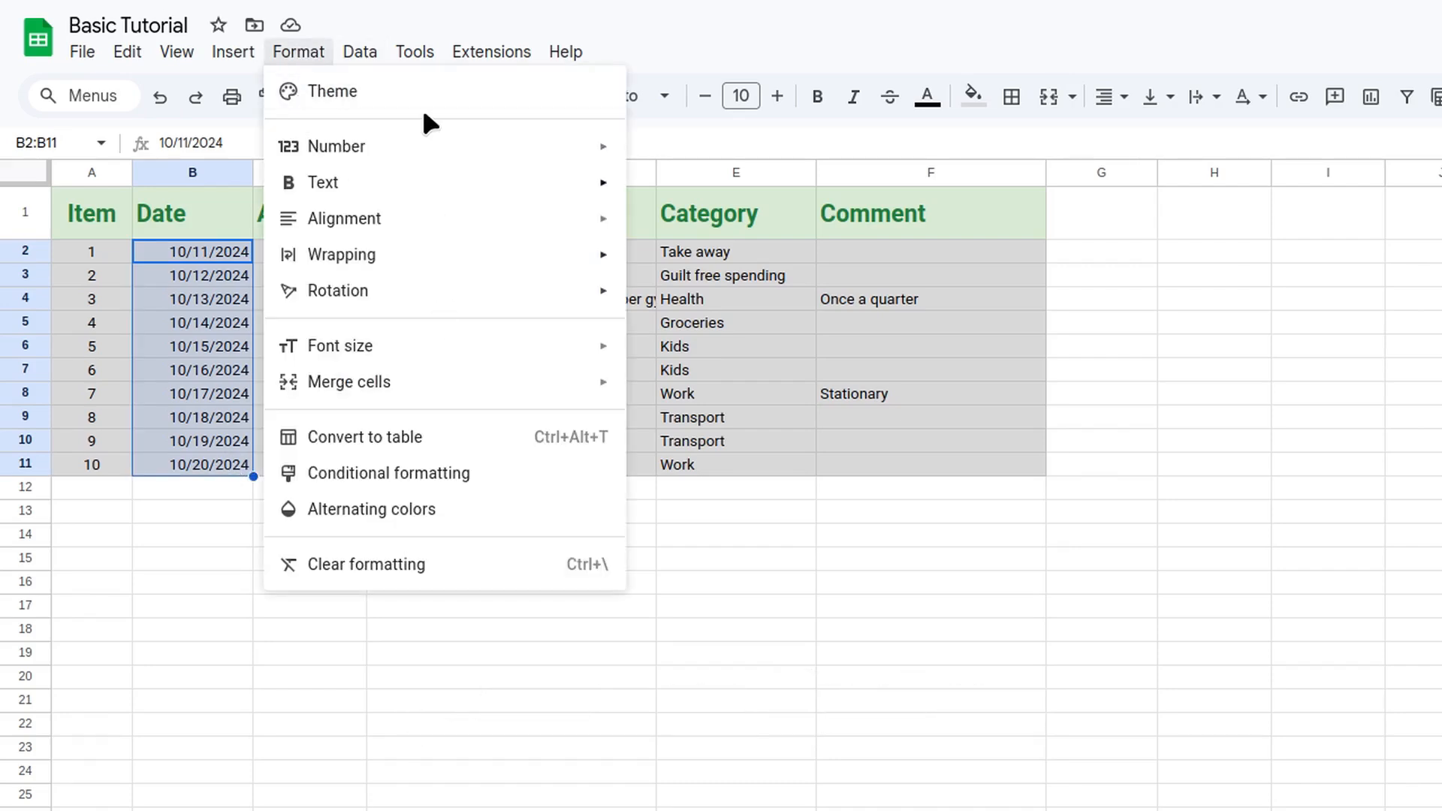
{"action": "mouse_move", "coordinate": [412, 151]}
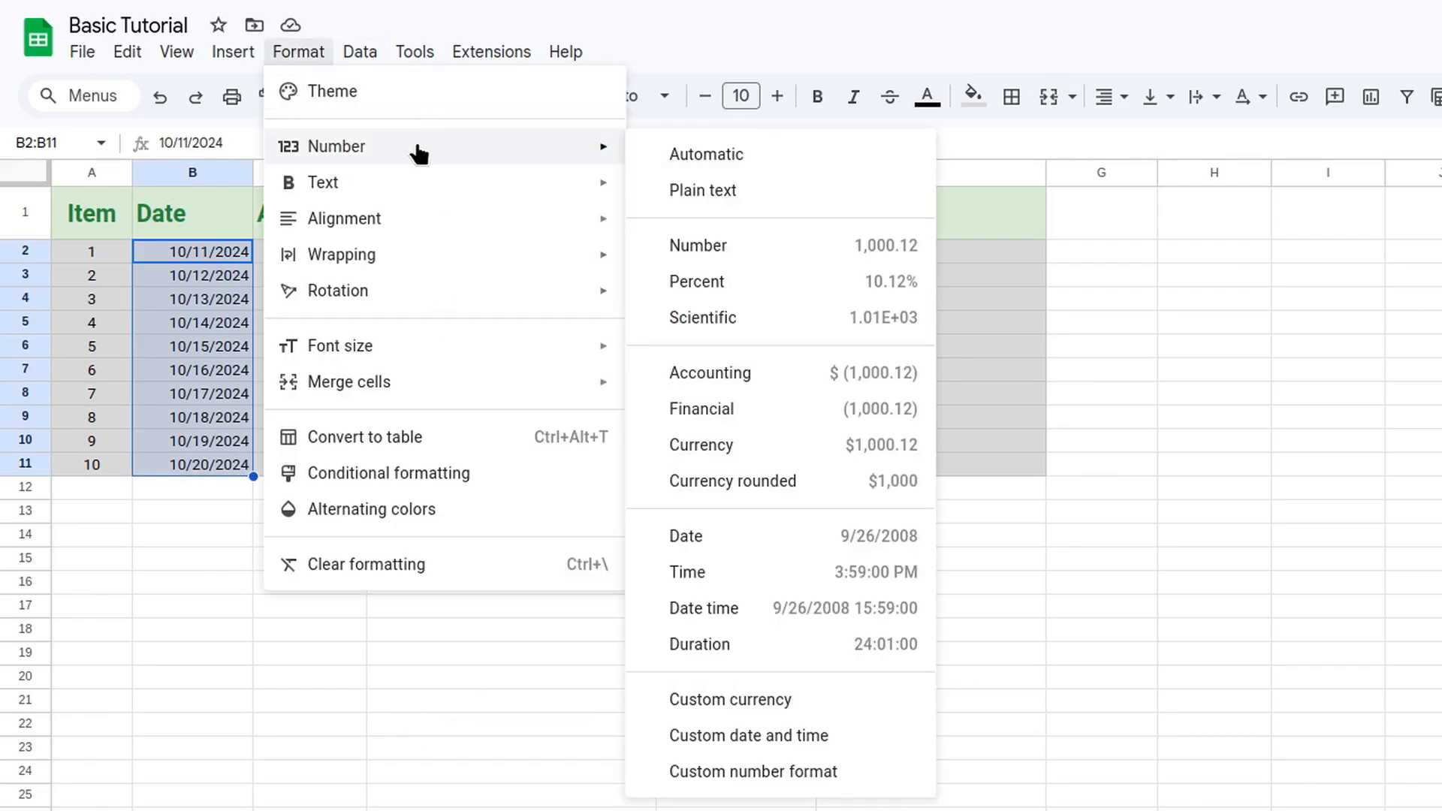
{"action": "left_click", "coordinate": [710, 541]}
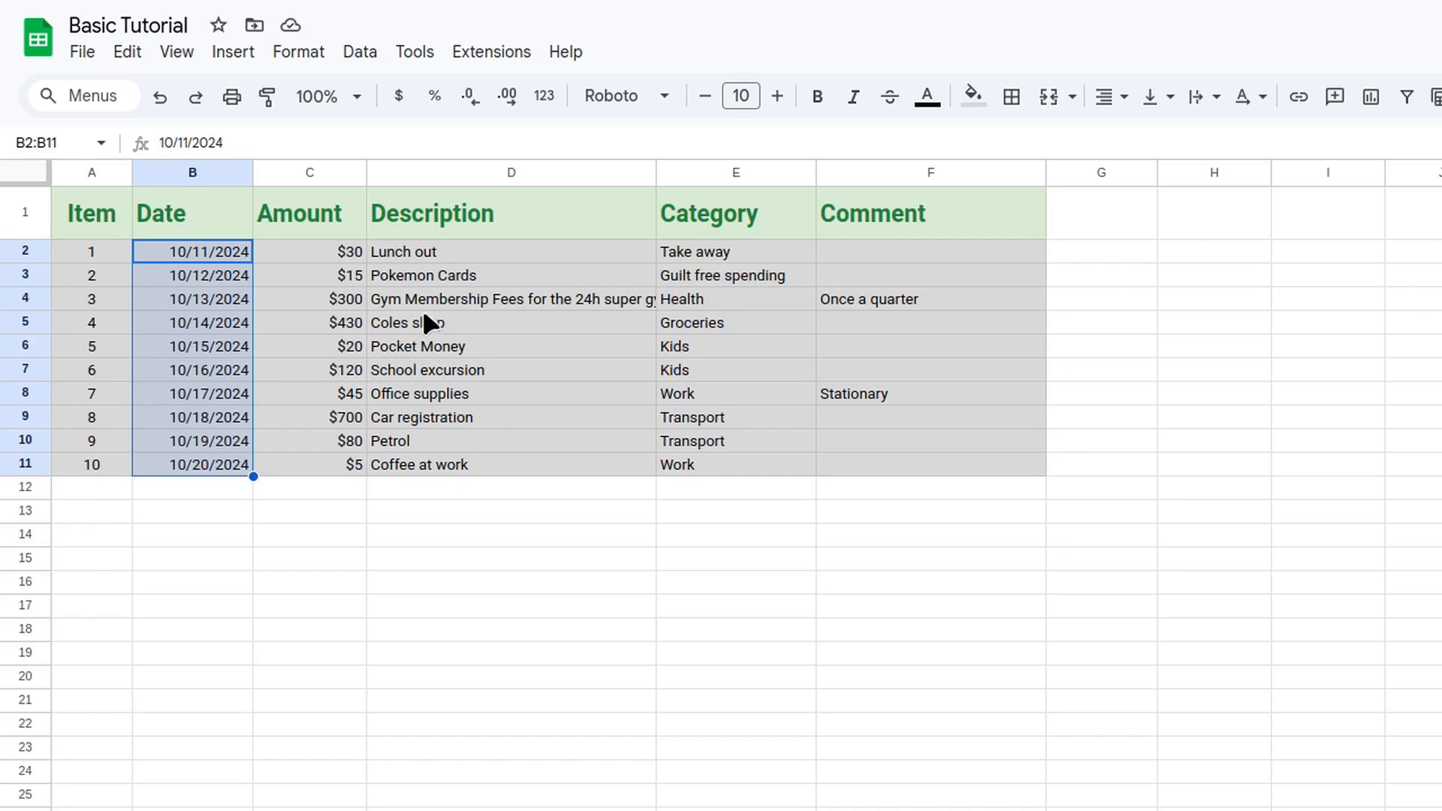
{"action": "left_click_drag", "start_coordinate": [253, 178], "coordinate": [297, 172]}
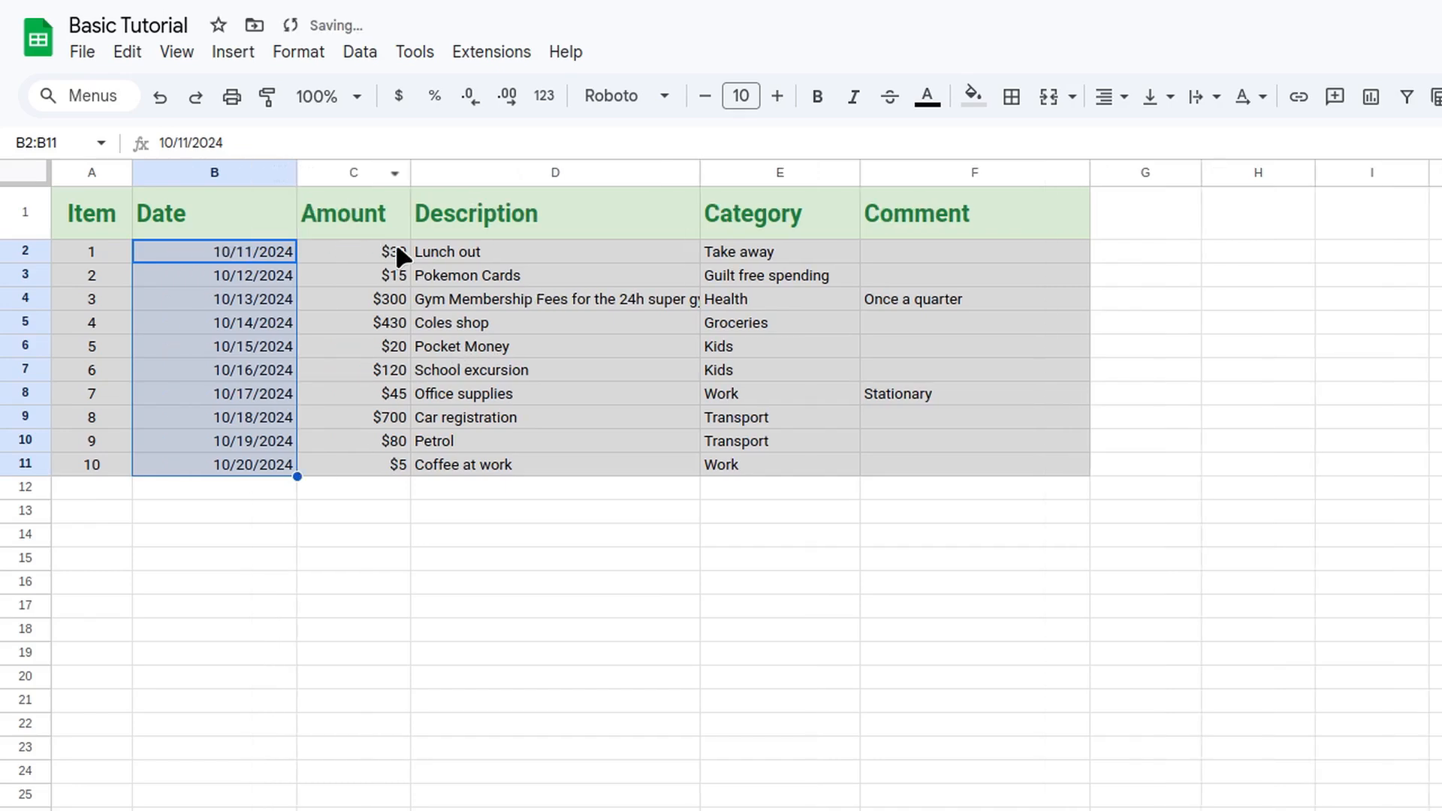
- Open the custom date and time formats for B2:B11 and delete the year, day and month elements from the format
{"action": "left_click", "coordinate": [304, 53]}
{"action": "mouse_move", "coordinate": [375, 146]}
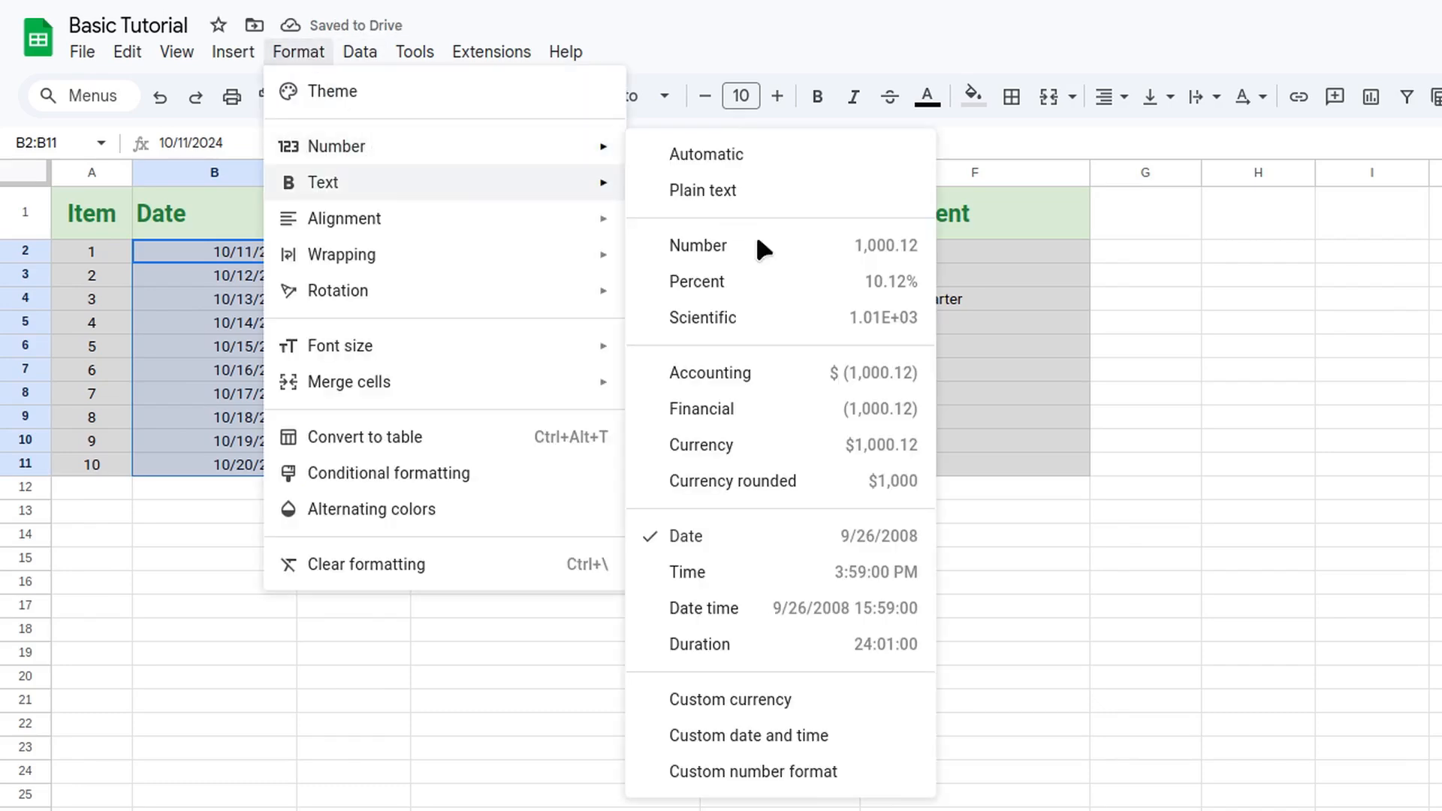
{"action": "left_click", "coordinate": [795, 728]}
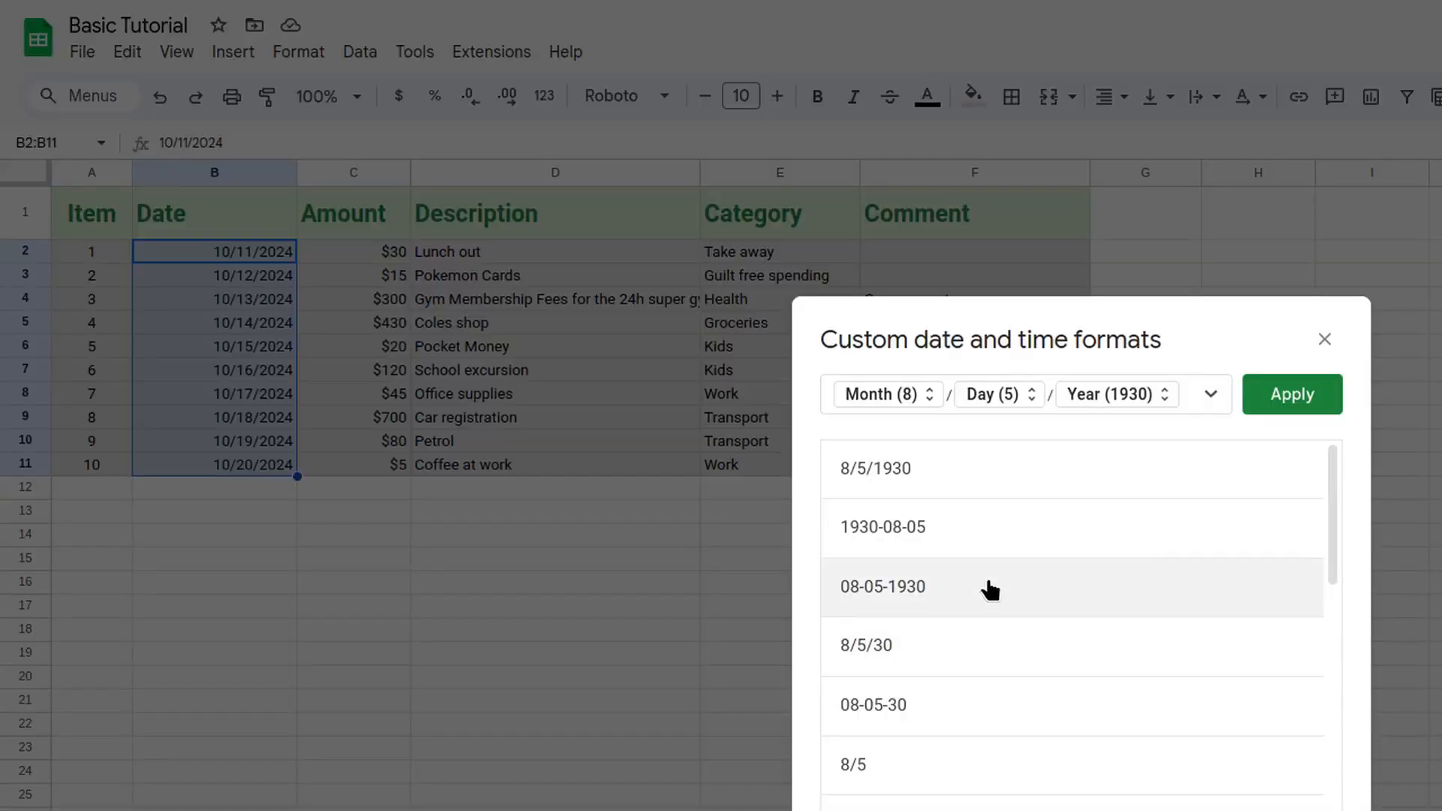
{"action": "left_click_drag", "start_coordinate": [1334, 484], "coordinate": [1369, 796]}
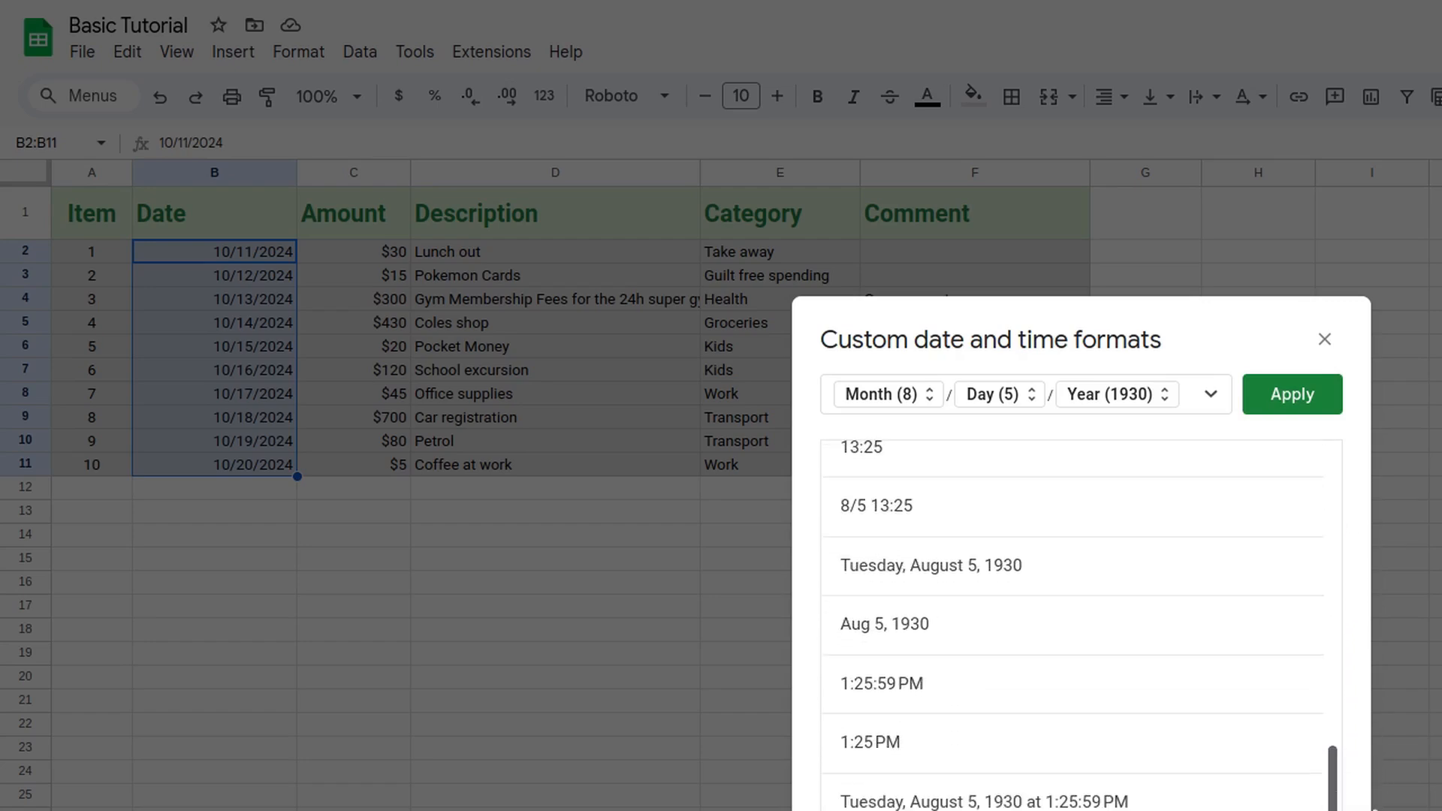
{"action": "left_click", "coordinate": [1170, 400]}
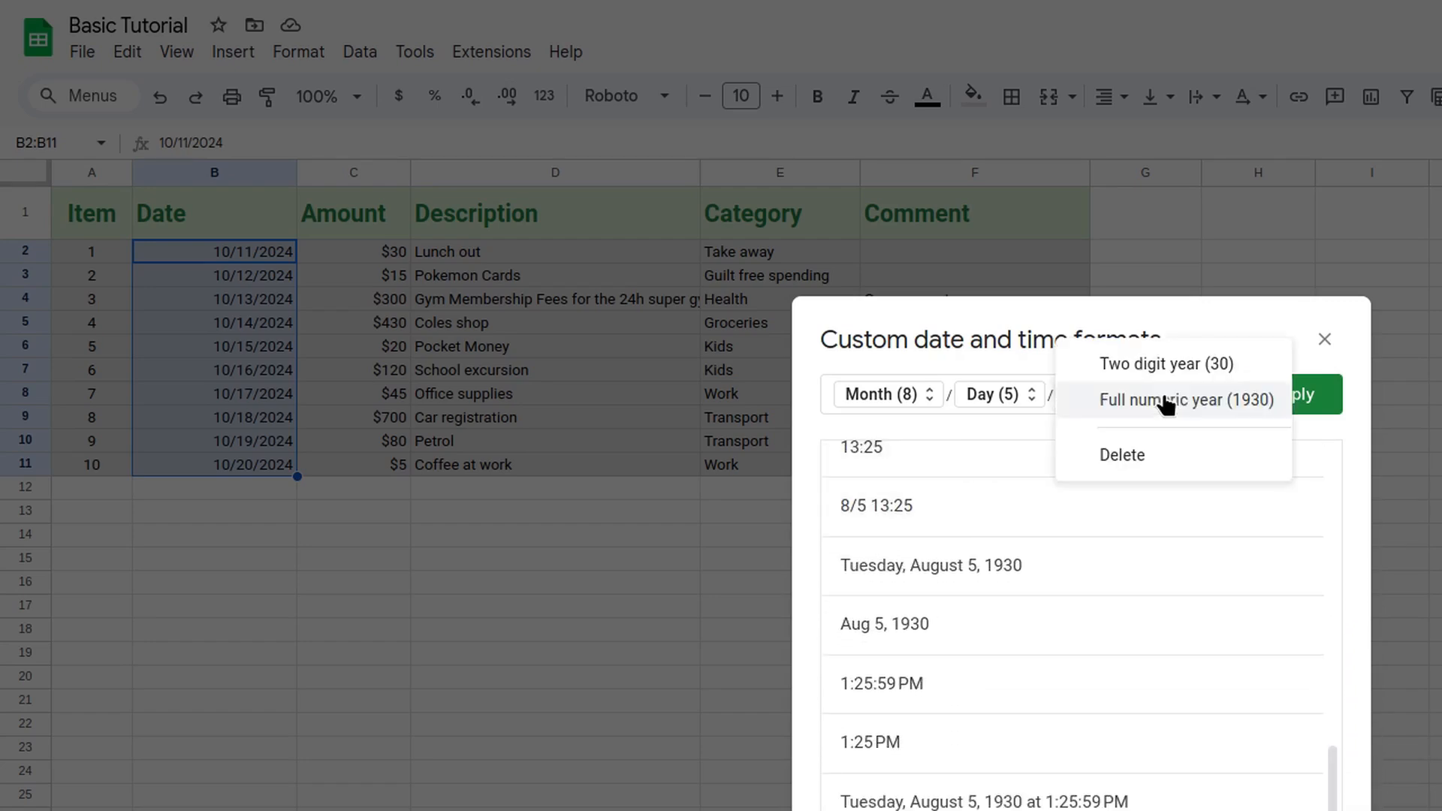
{"action": "left_click", "coordinate": [1132, 456]}
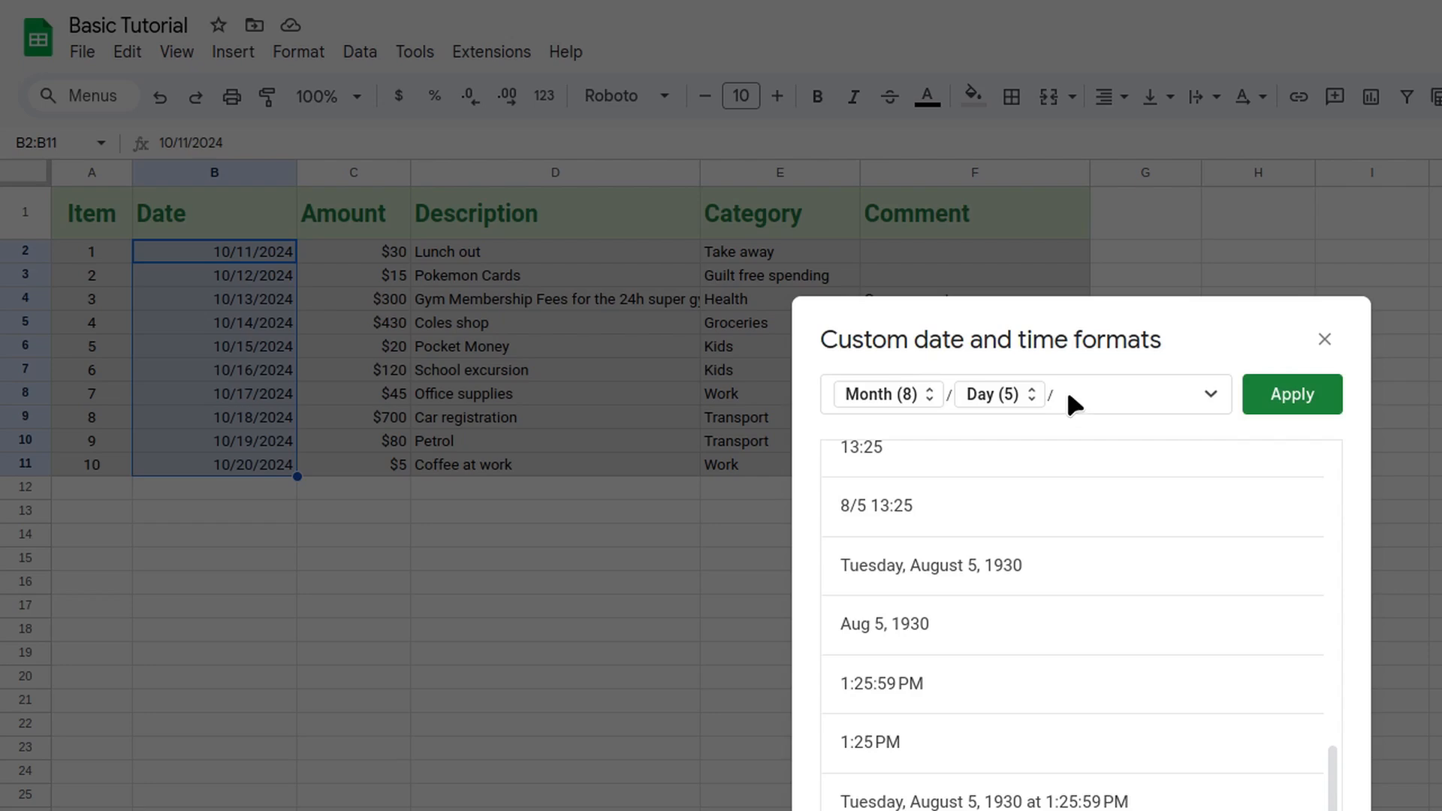
{"action": "left_click", "coordinate": [1035, 396]}
{"action": "left_click", "coordinate": [958, 562]}
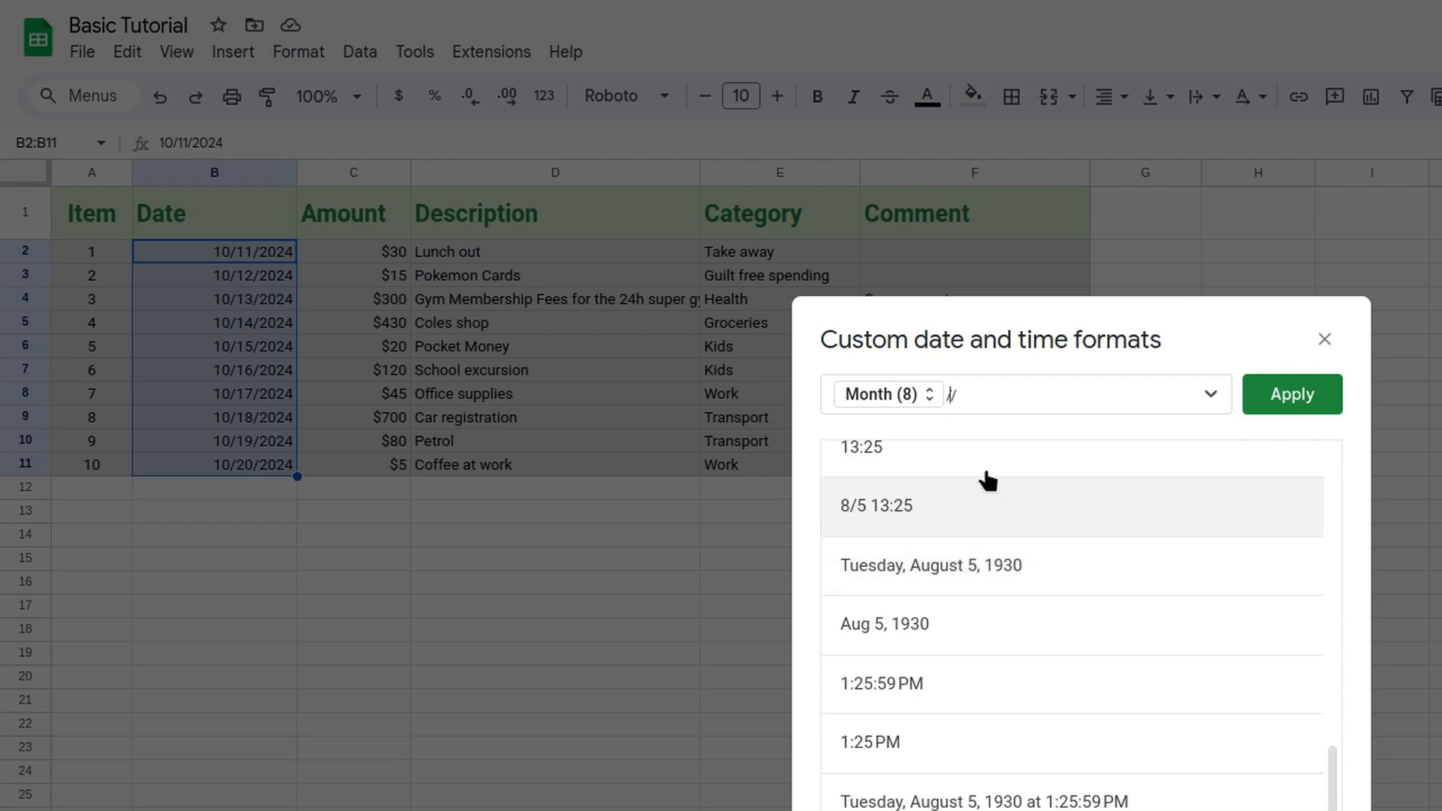
{"action": "left_click", "coordinate": [926, 398]}
{"action": "left_click", "coordinate": [922, 597]}
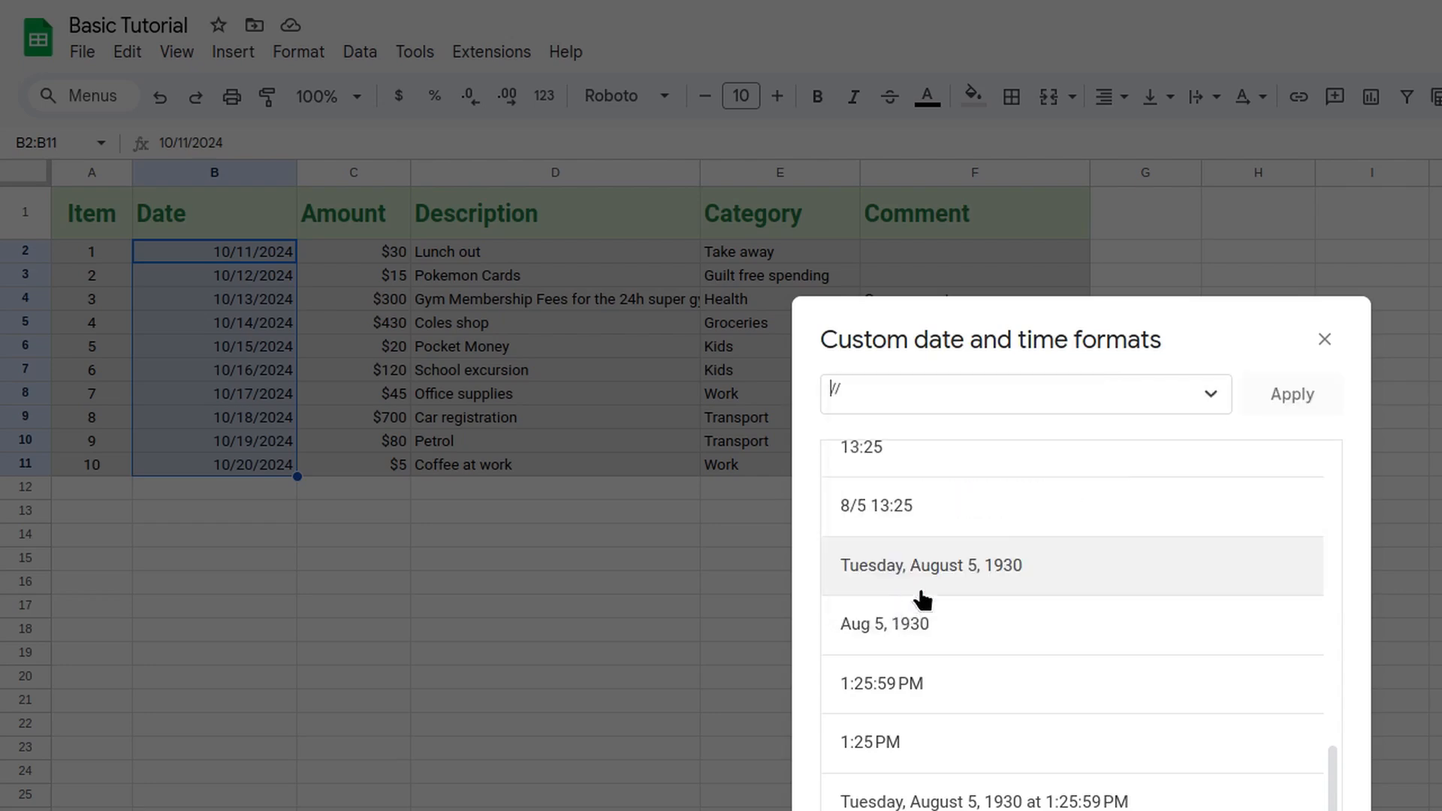
- Add a day element shown as an abbreviation (Tue) to the custom date format and remove the leftover slashes before it
{"action": "left_click", "coordinate": [1210, 395]}
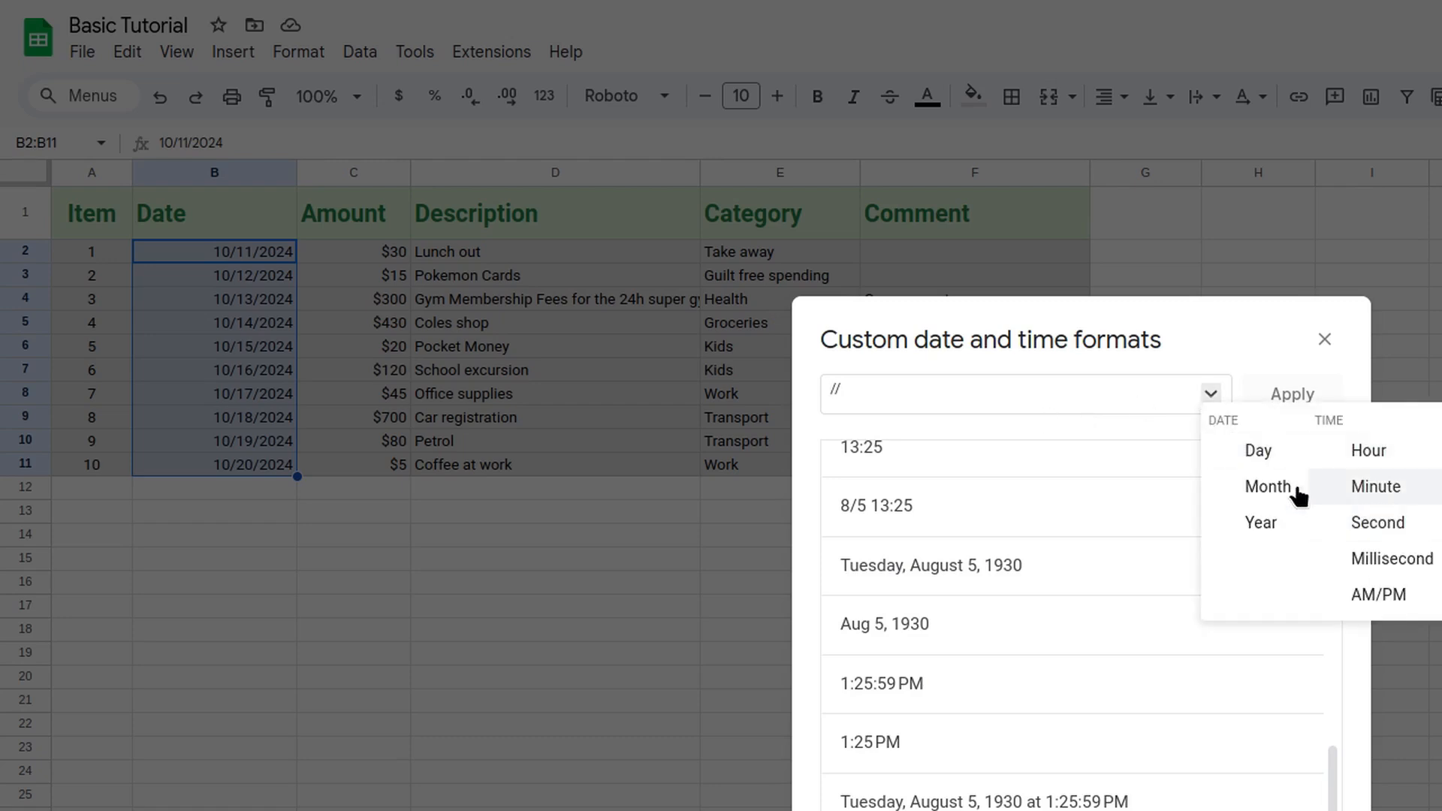
{"action": "left_click", "coordinate": [1259, 453]}
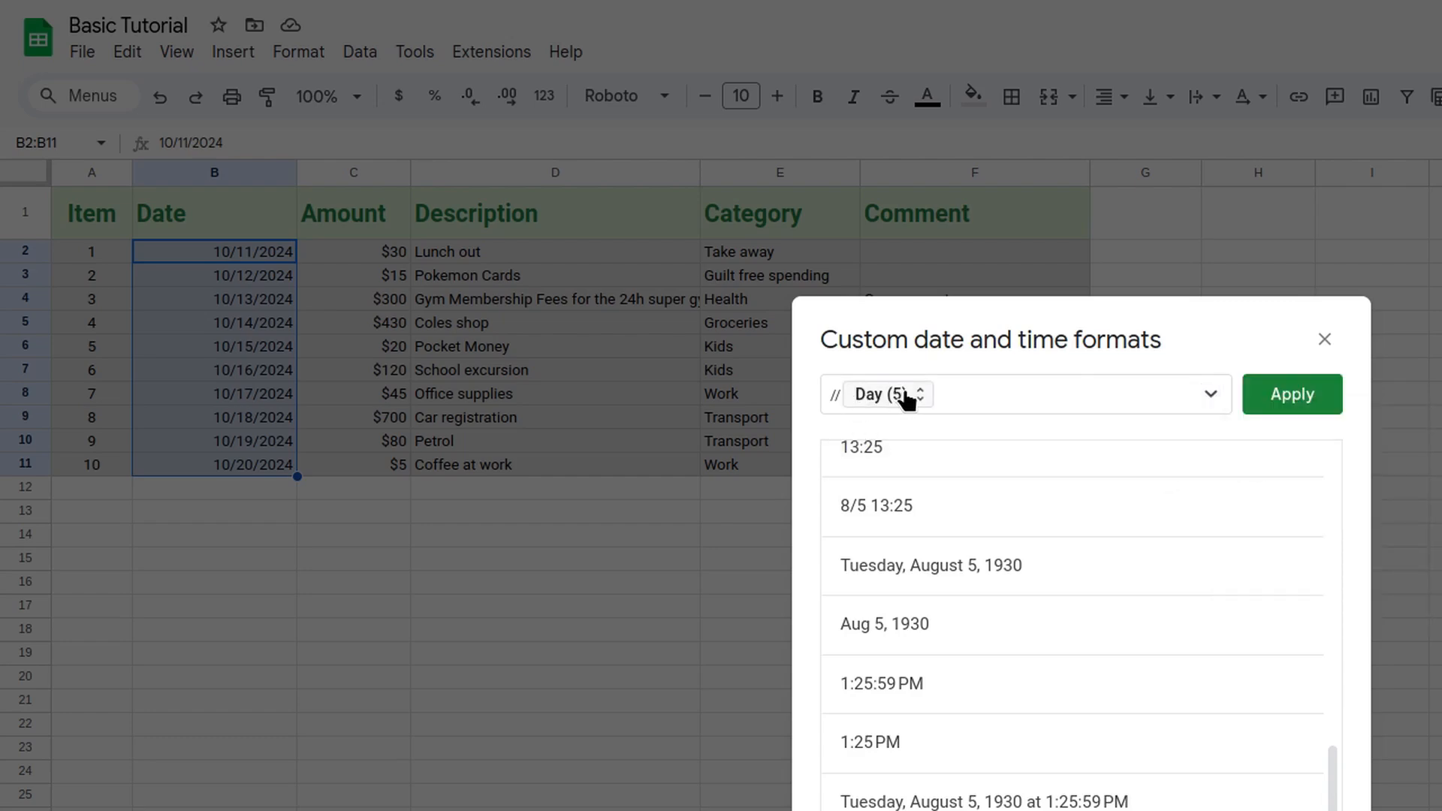
{"action": "left_click", "coordinate": [923, 404]}
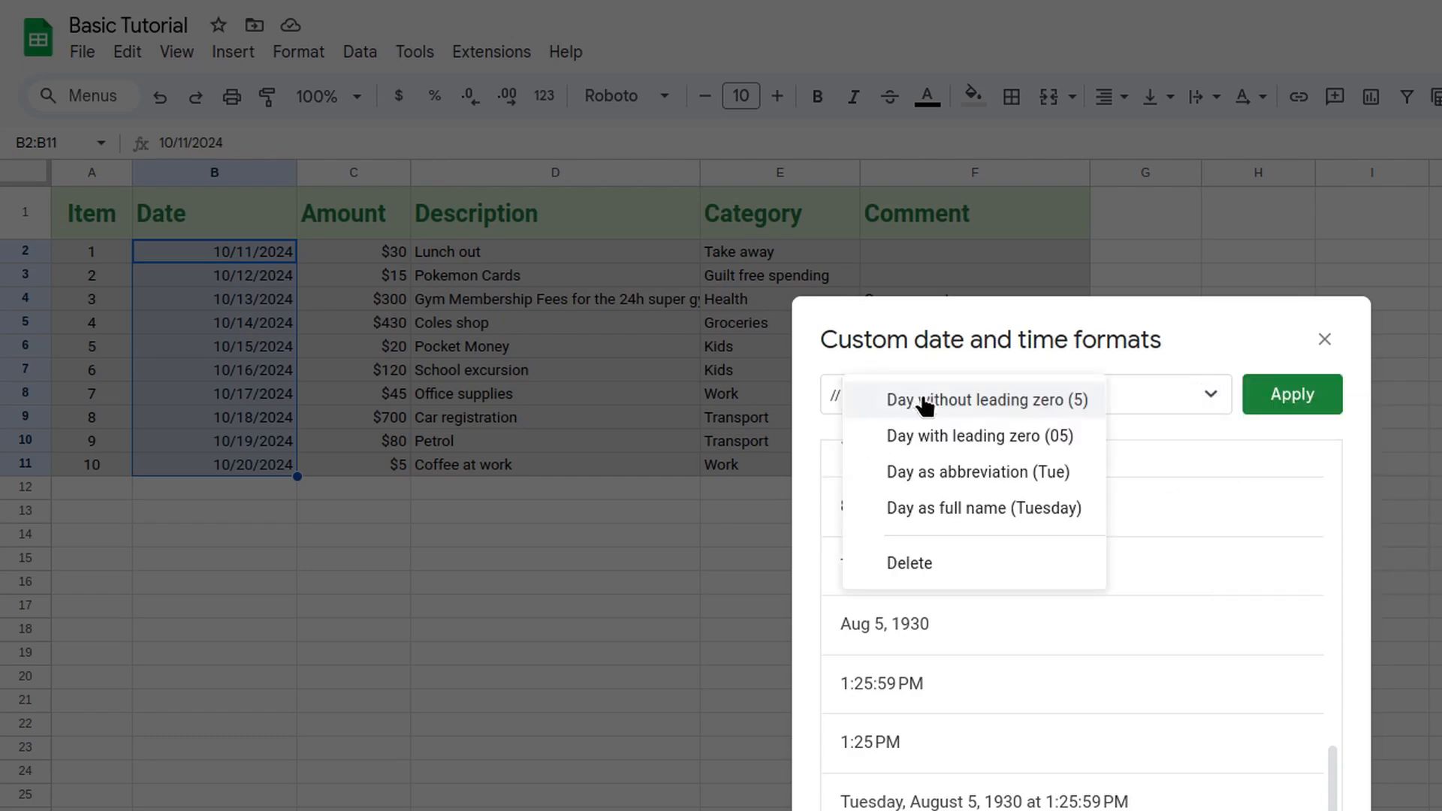
{"action": "left_click", "coordinate": [972, 475]}
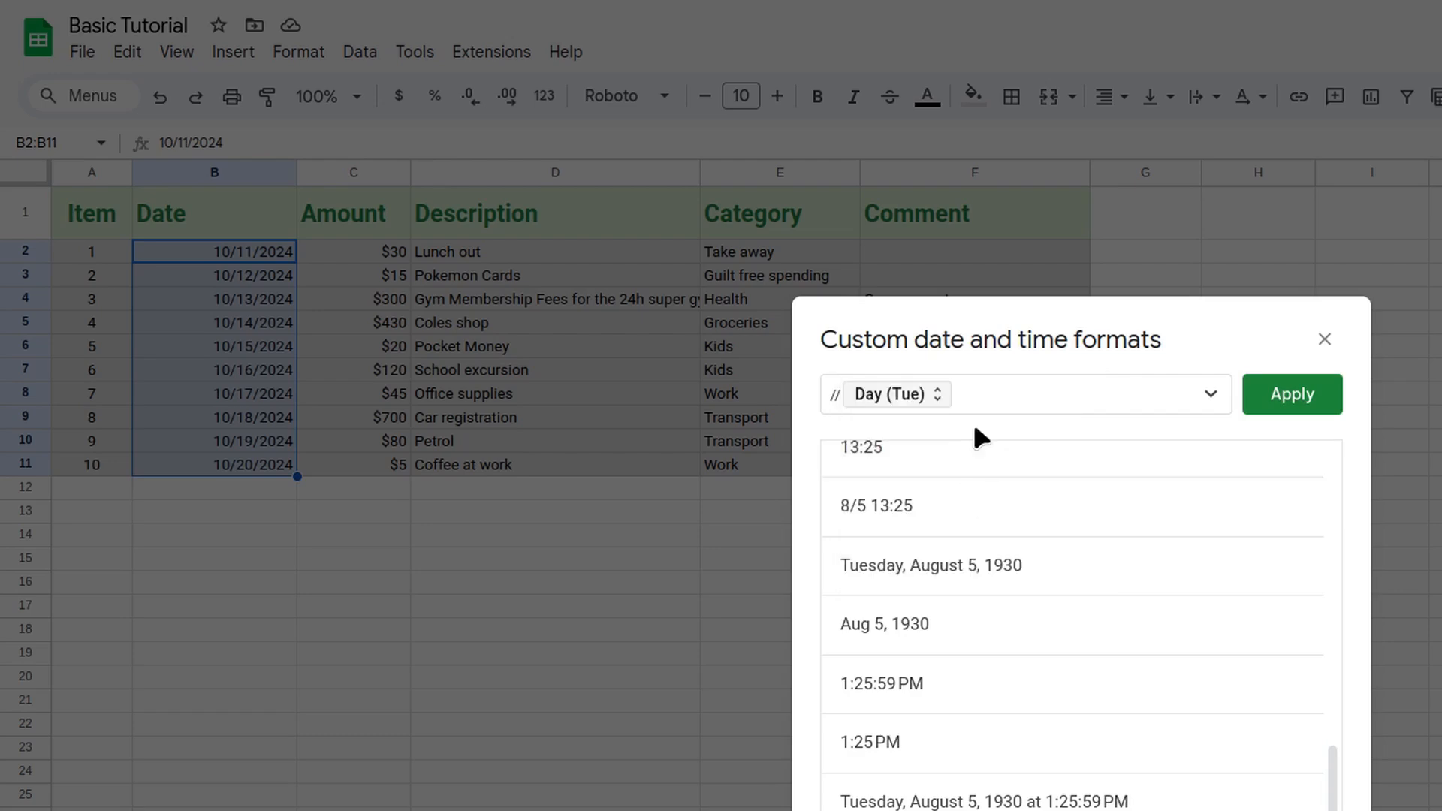
{"action": "left_click", "coordinate": [842, 395]}
{"action": "key", "text": "BackSpace"}
{"action": "key", "text": "BackSpace"}
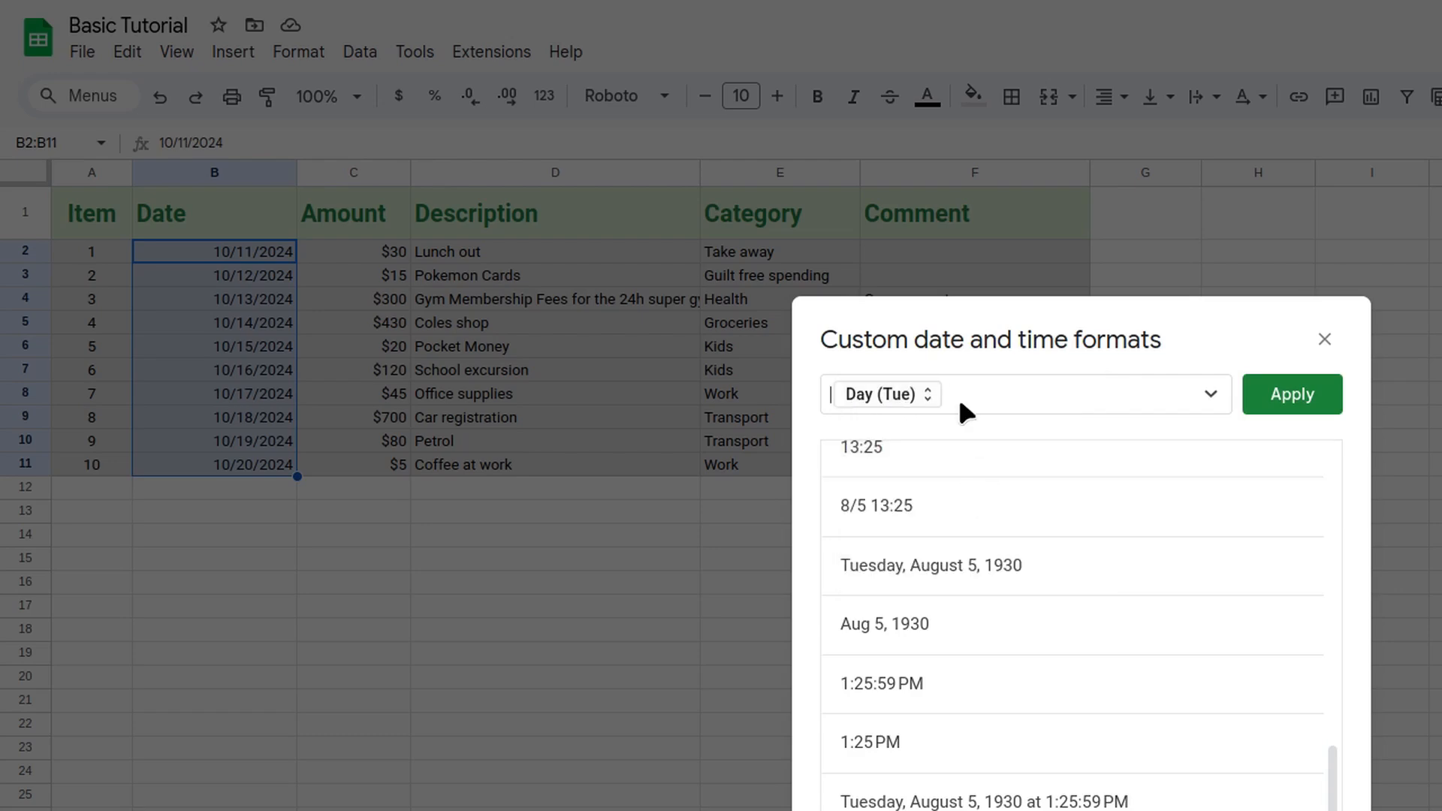
- Complete the custom date format with a numeric month and two-digit year, separated by slashes, and apply it to B2:B11
{"action": "left_click", "coordinate": [959, 402]}
{"action": "left_click", "coordinate": [1210, 395]}
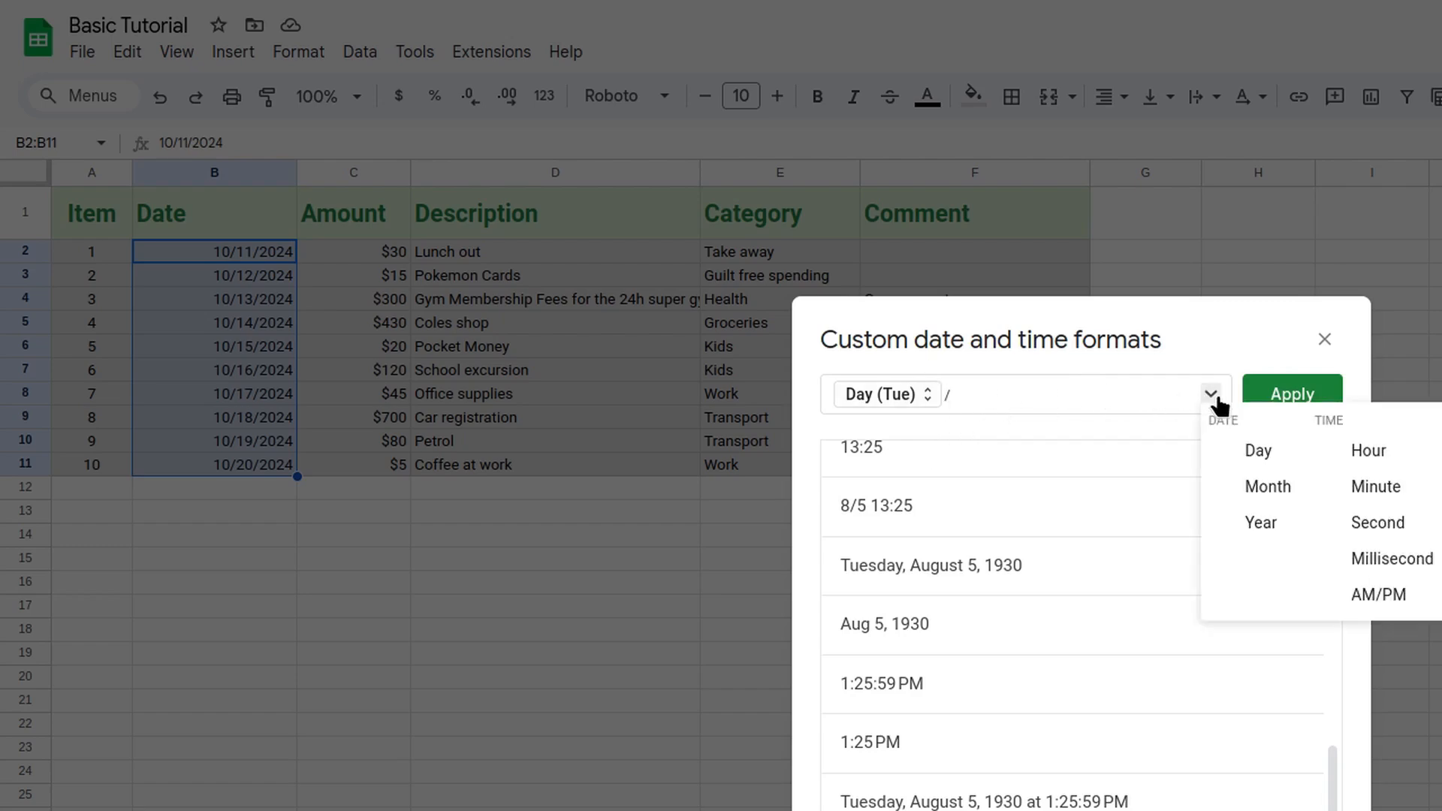
{"action": "left_click", "coordinate": [1279, 490]}
{"action": "type", "text": "/"}
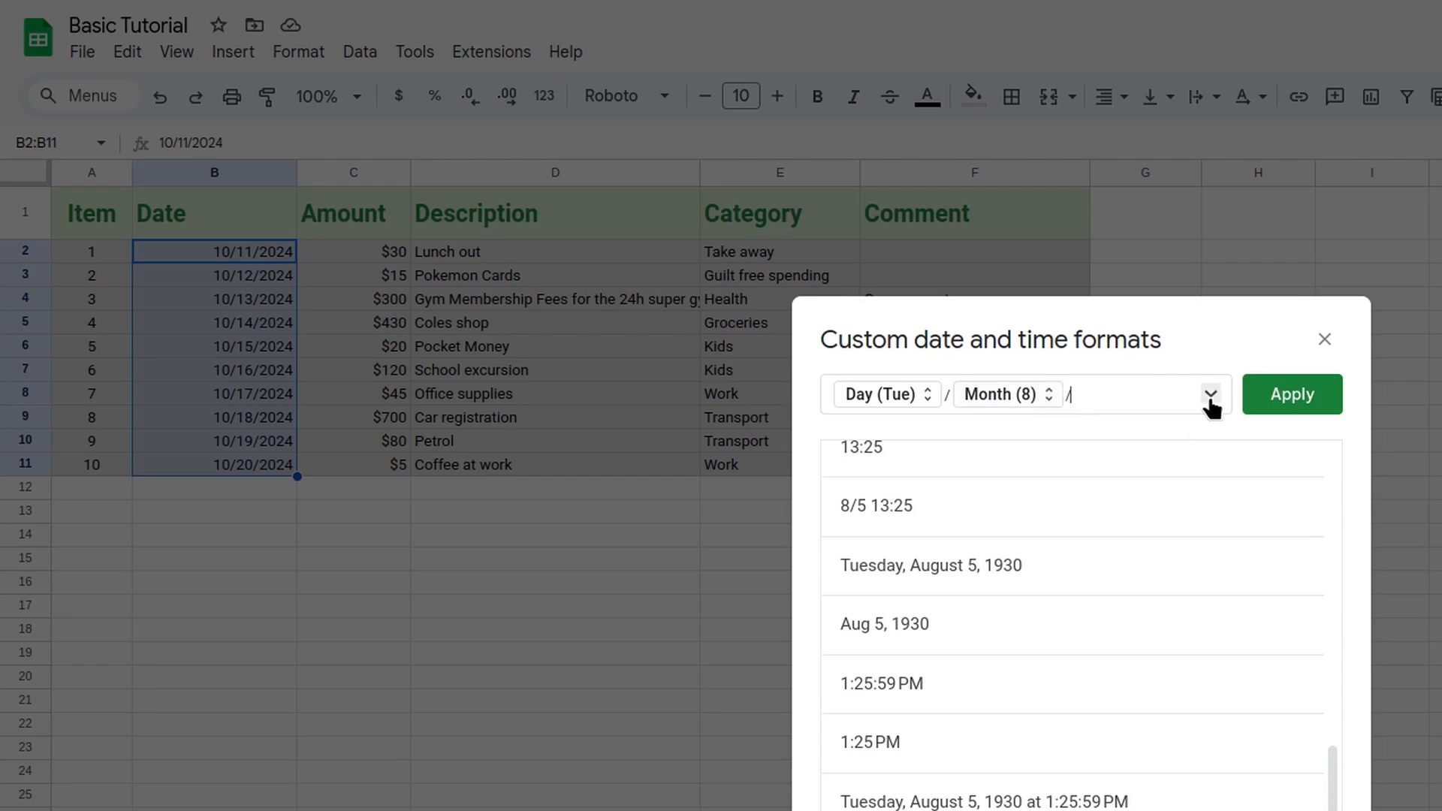
{"action": "left_click", "coordinate": [1211, 394]}
{"action": "left_click", "coordinate": [1277, 524]}
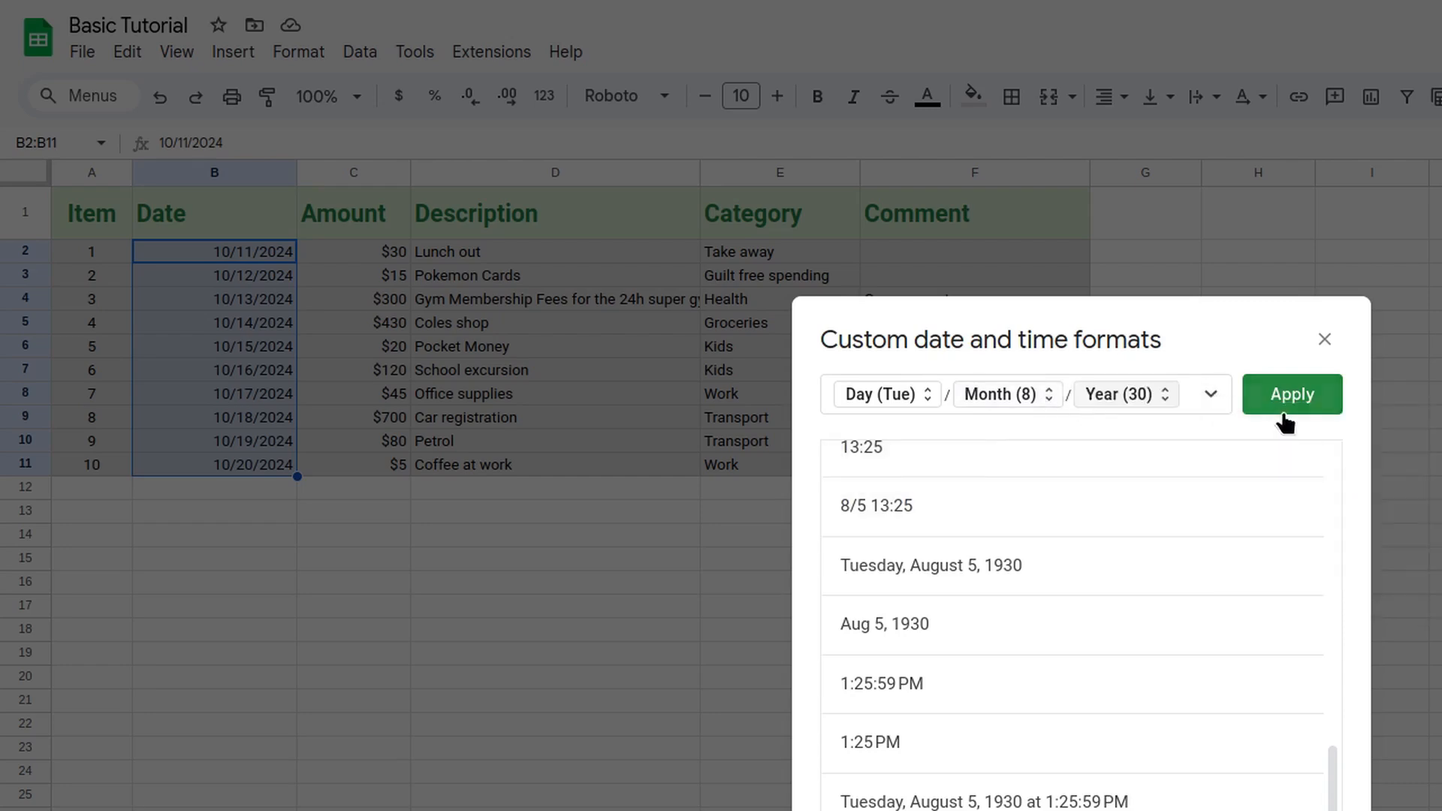
{"action": "left_click", "coordinate": [1286, 397]}
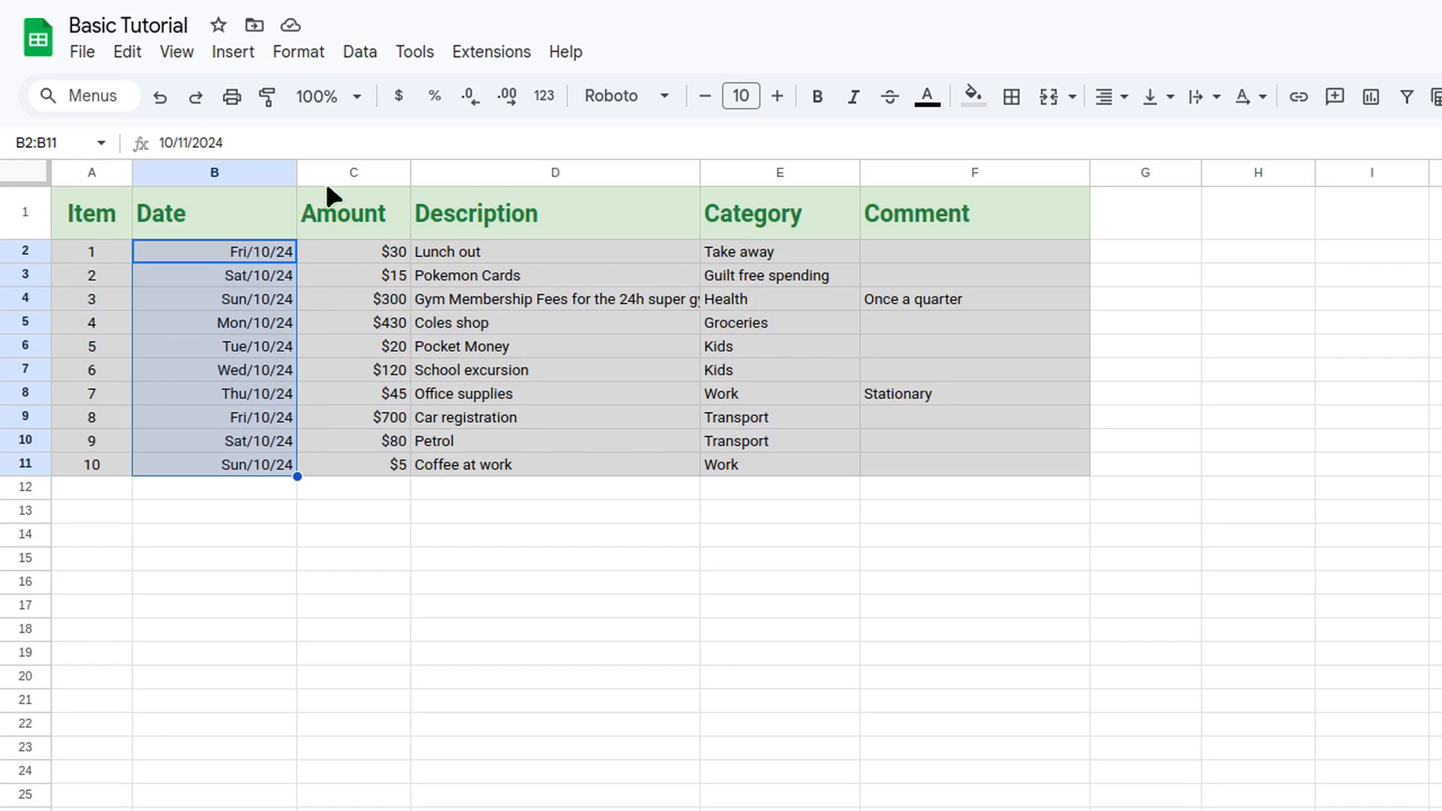
- Change the custom number format of B2:B11 to ddd" "dd"/"m"/"yy and apply it
{"action": "left_click", "coordinate": [280, 55]}
{"action": "mouse_move", "coordinate": [347, 154]}
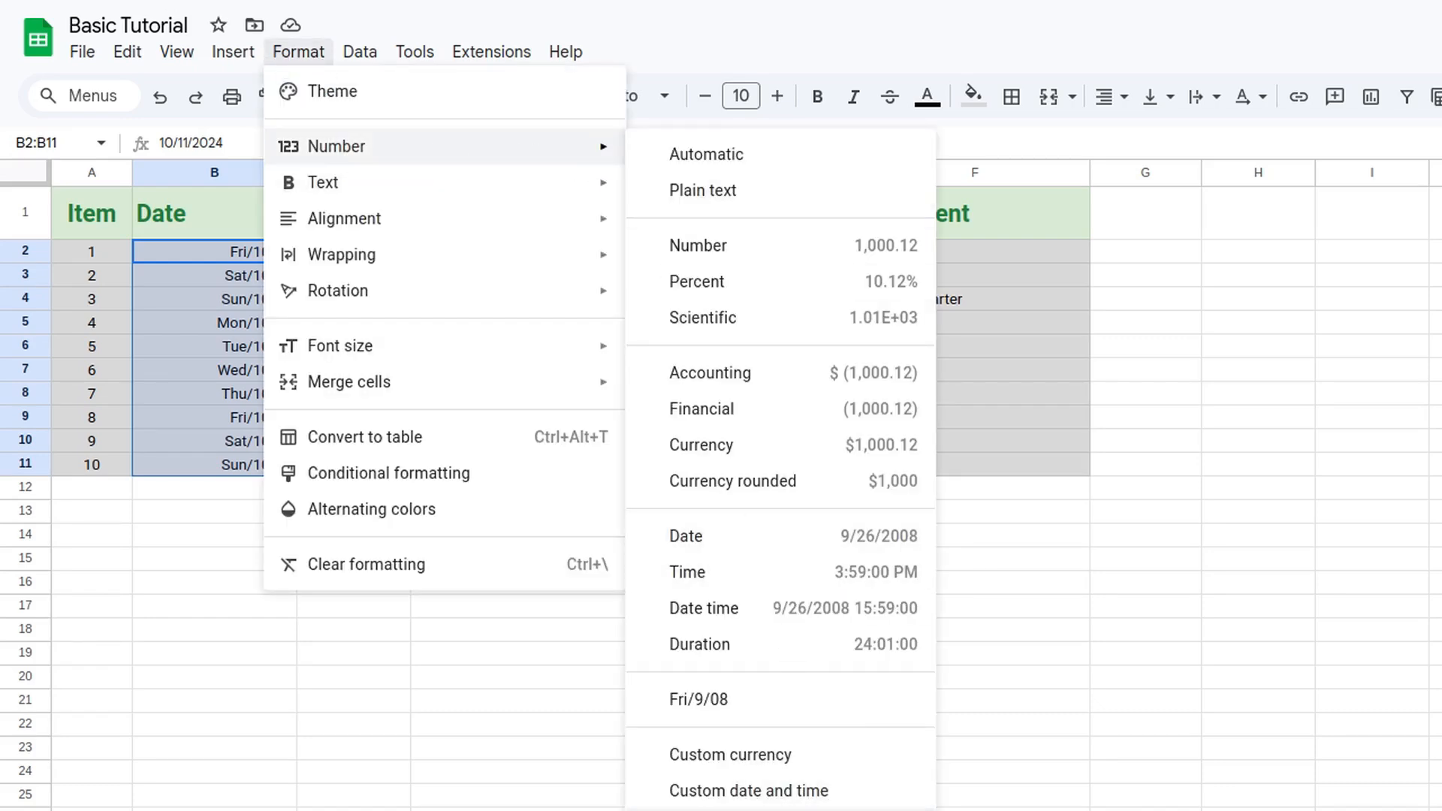
{"action": "left_click", "coordinate": [751, 808]}
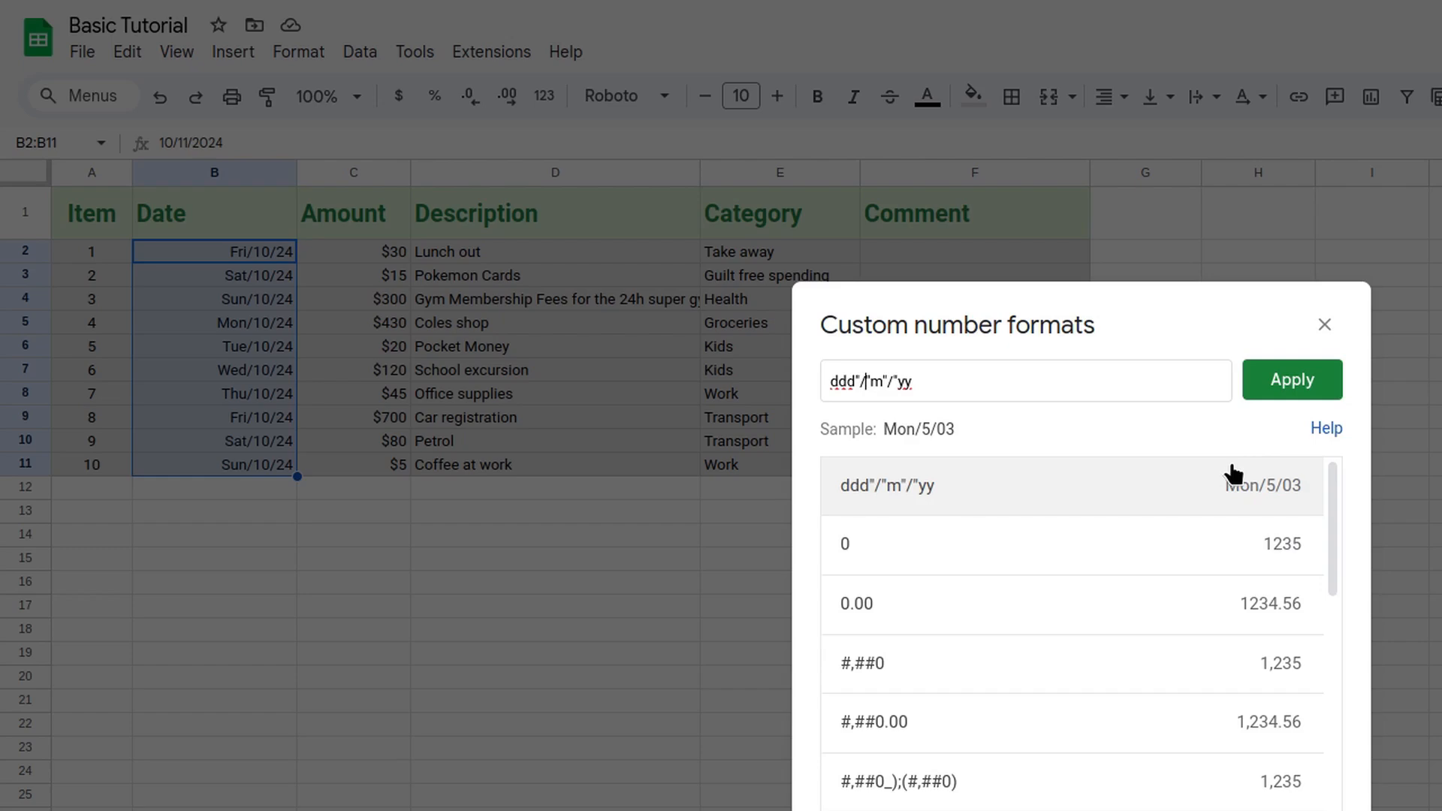
{"action": "type", "text": "\""}
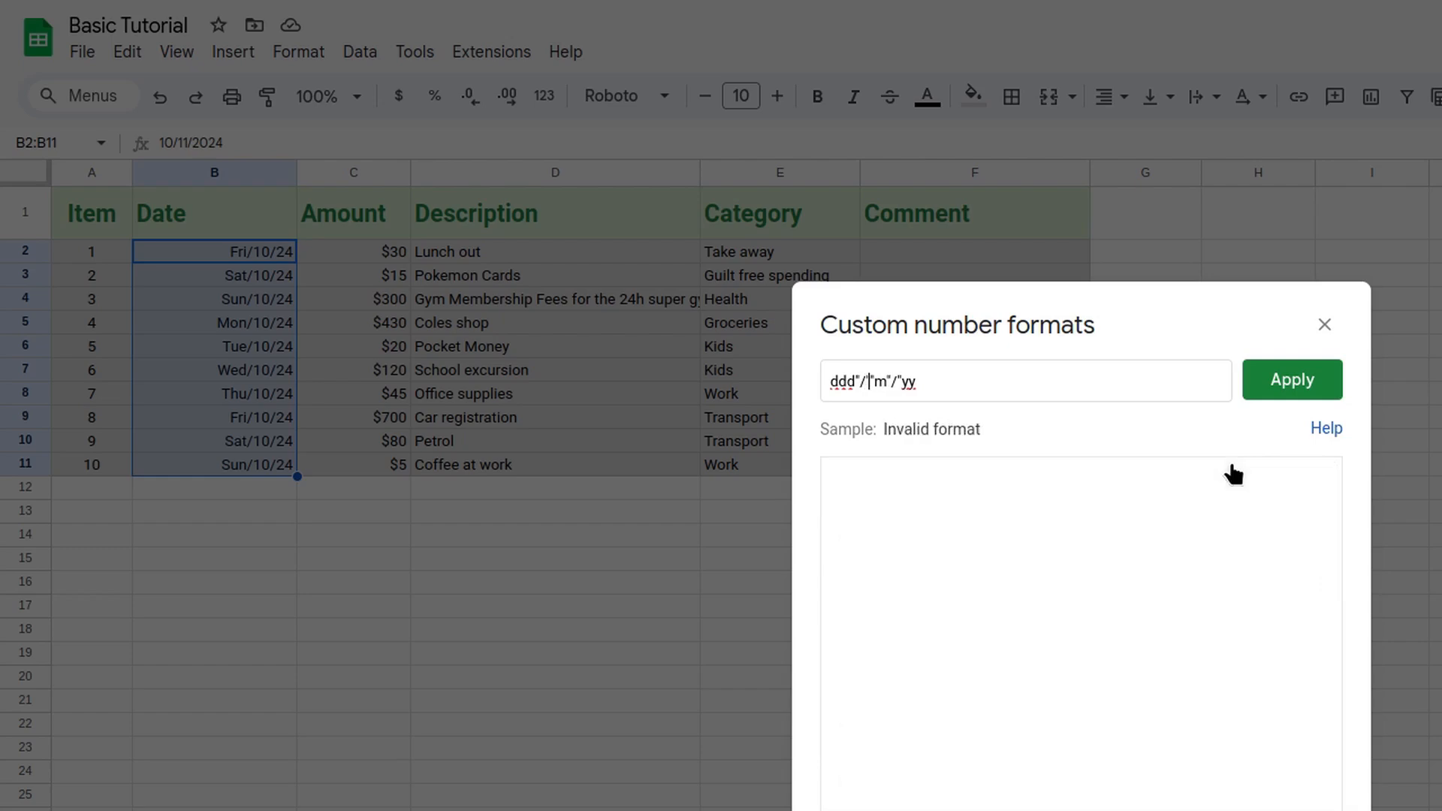
{"action": "type", "text": "dd\"/"}
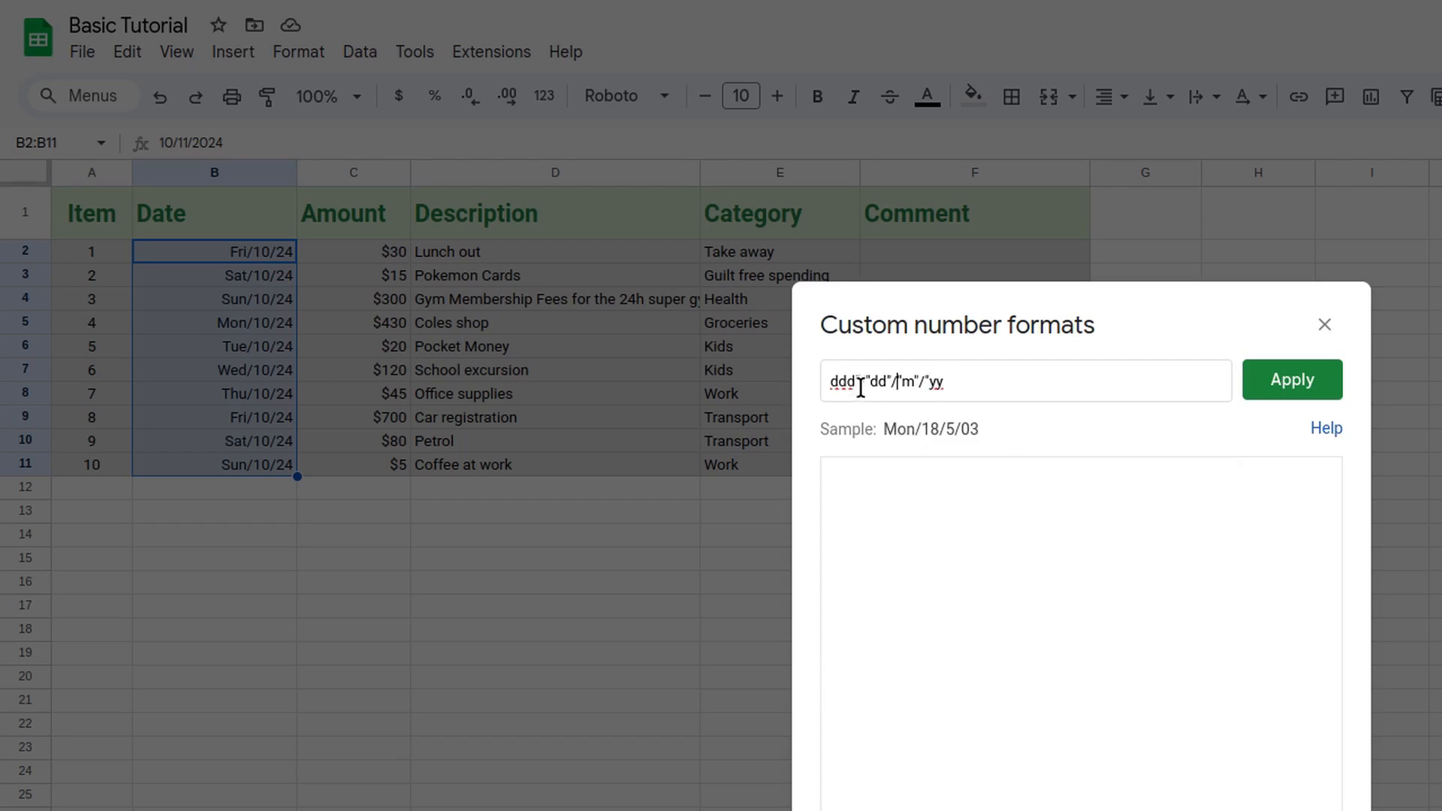
{"action": "left_click_drag", "start_coordinate": [859, 381], "coordinate": [867, 381]}
{"action": "key", "text": "BackSpace"}
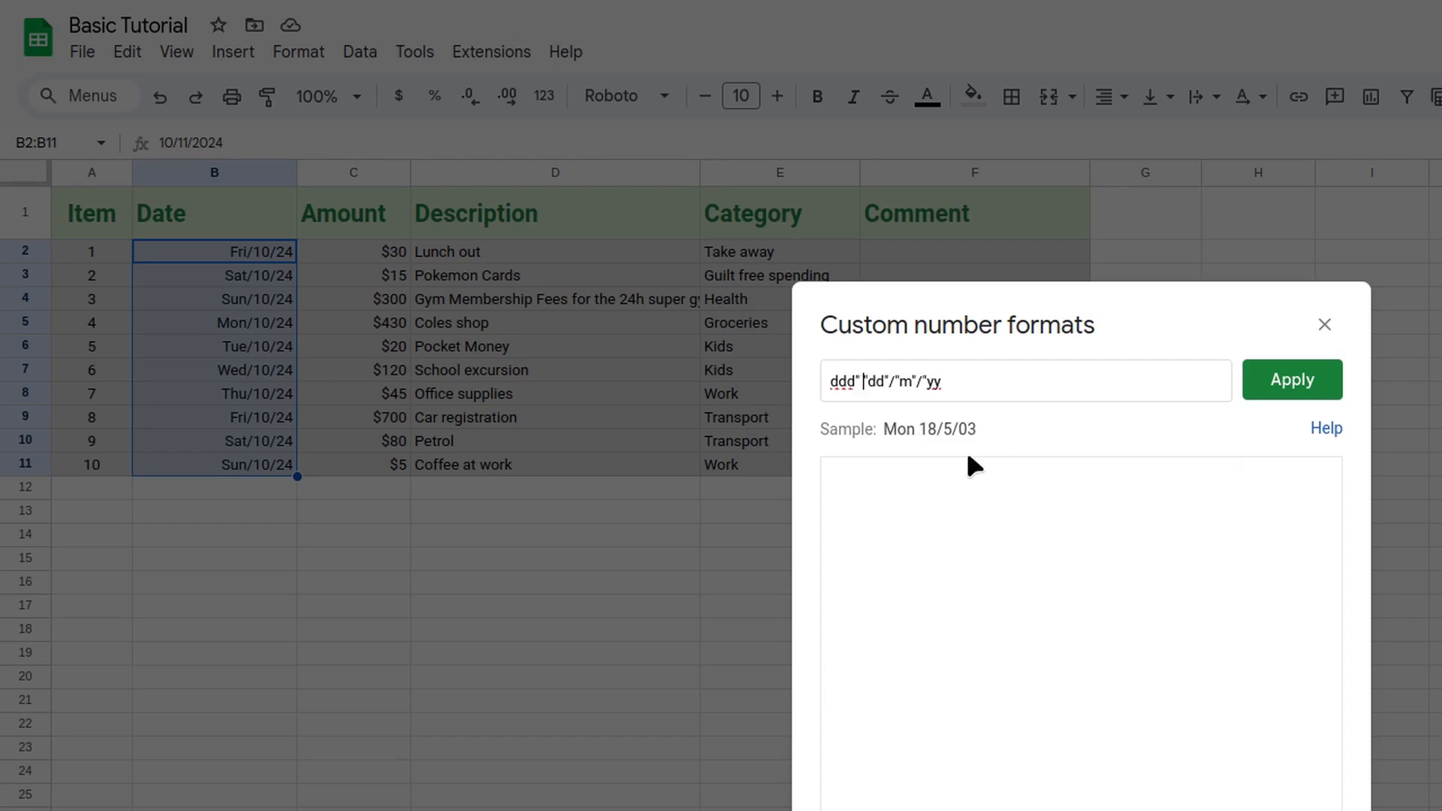
{"action": "left_click", "coordinate": [1285, 380]}
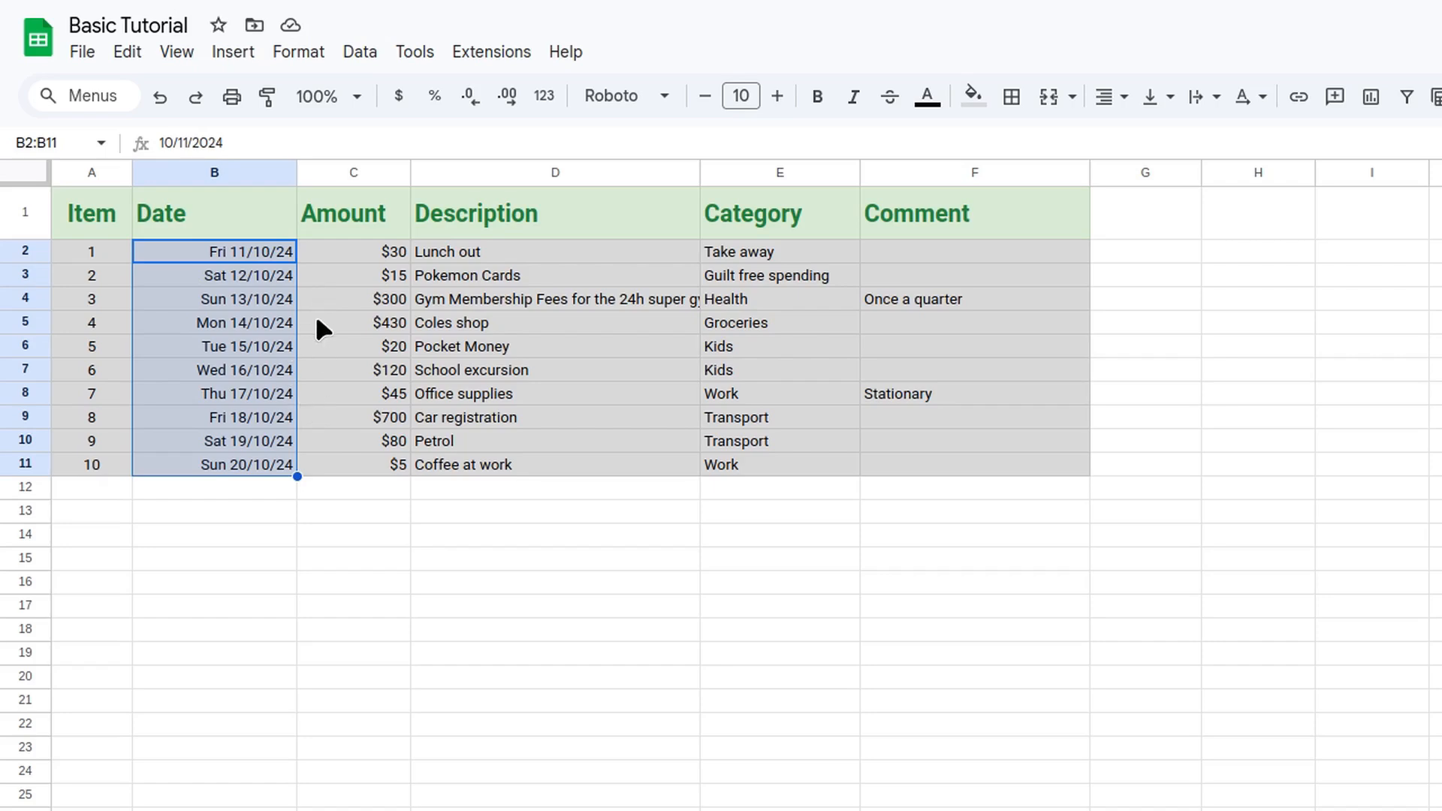
- Check the locale and time zone in the spreadsheet's settings and close them without changing anything
{"action": "left_click", "coordinate": [82, 57]}
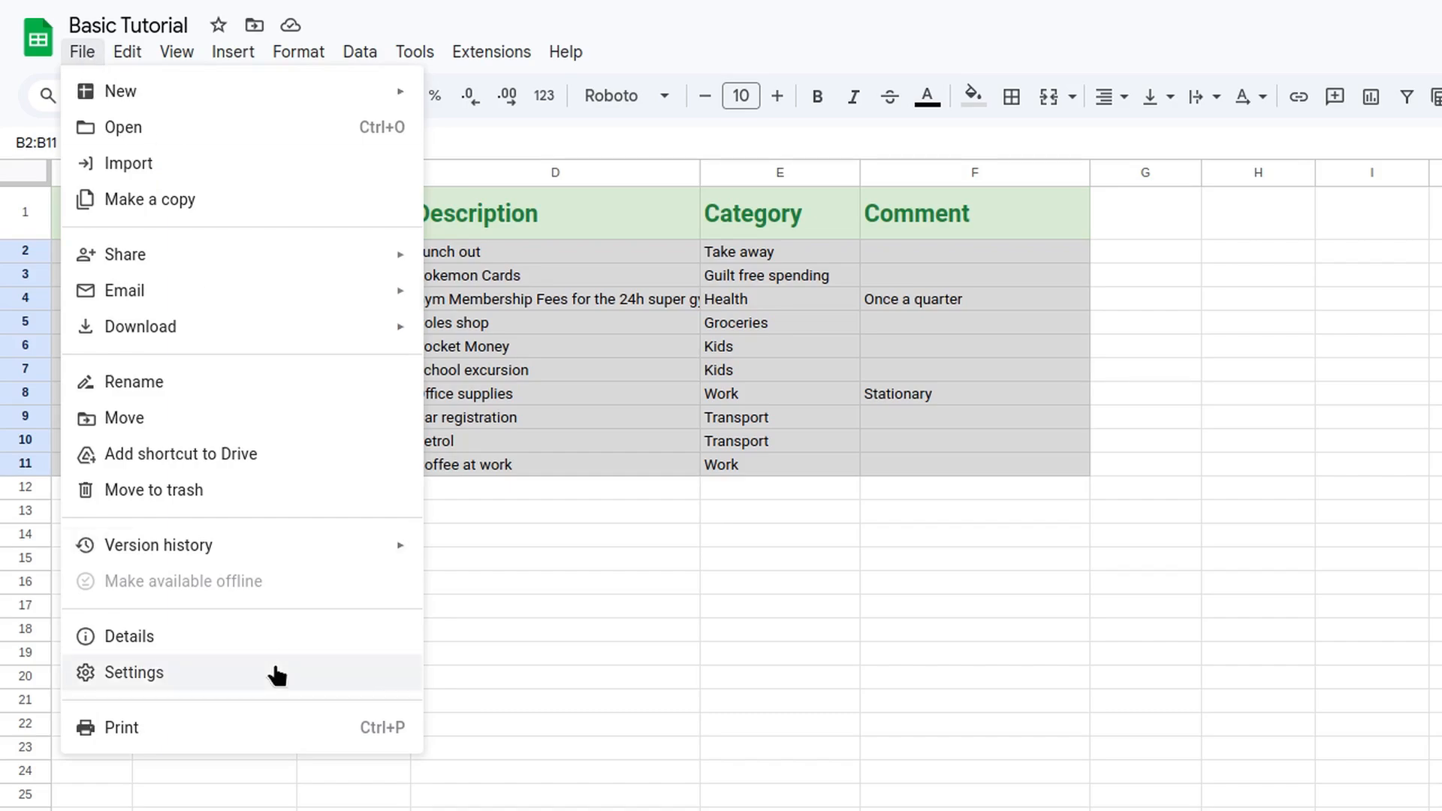
{"action": "left_click", "coordinate": [142, 676]}
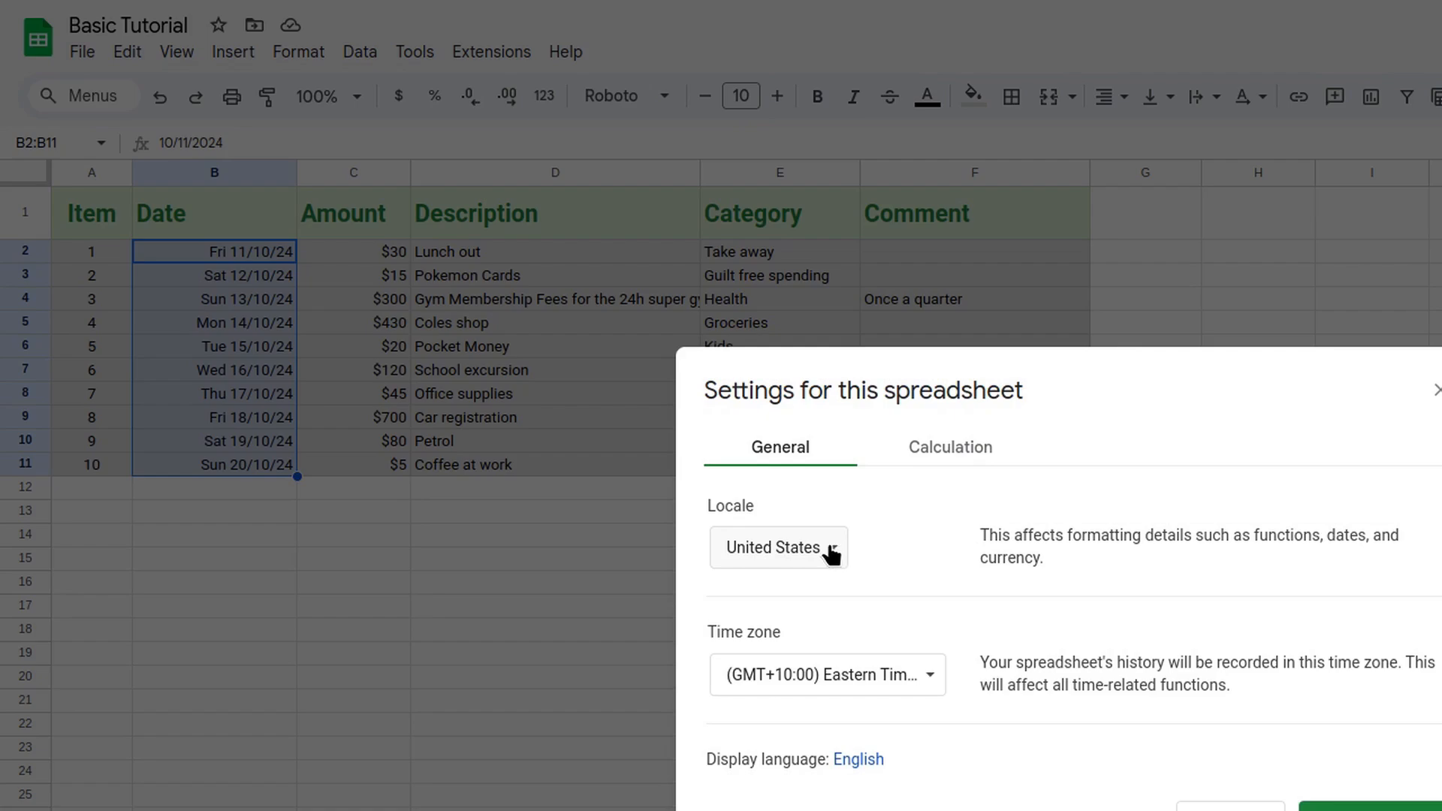
{"action": "left_click", "coordinate": [1230, 807]}
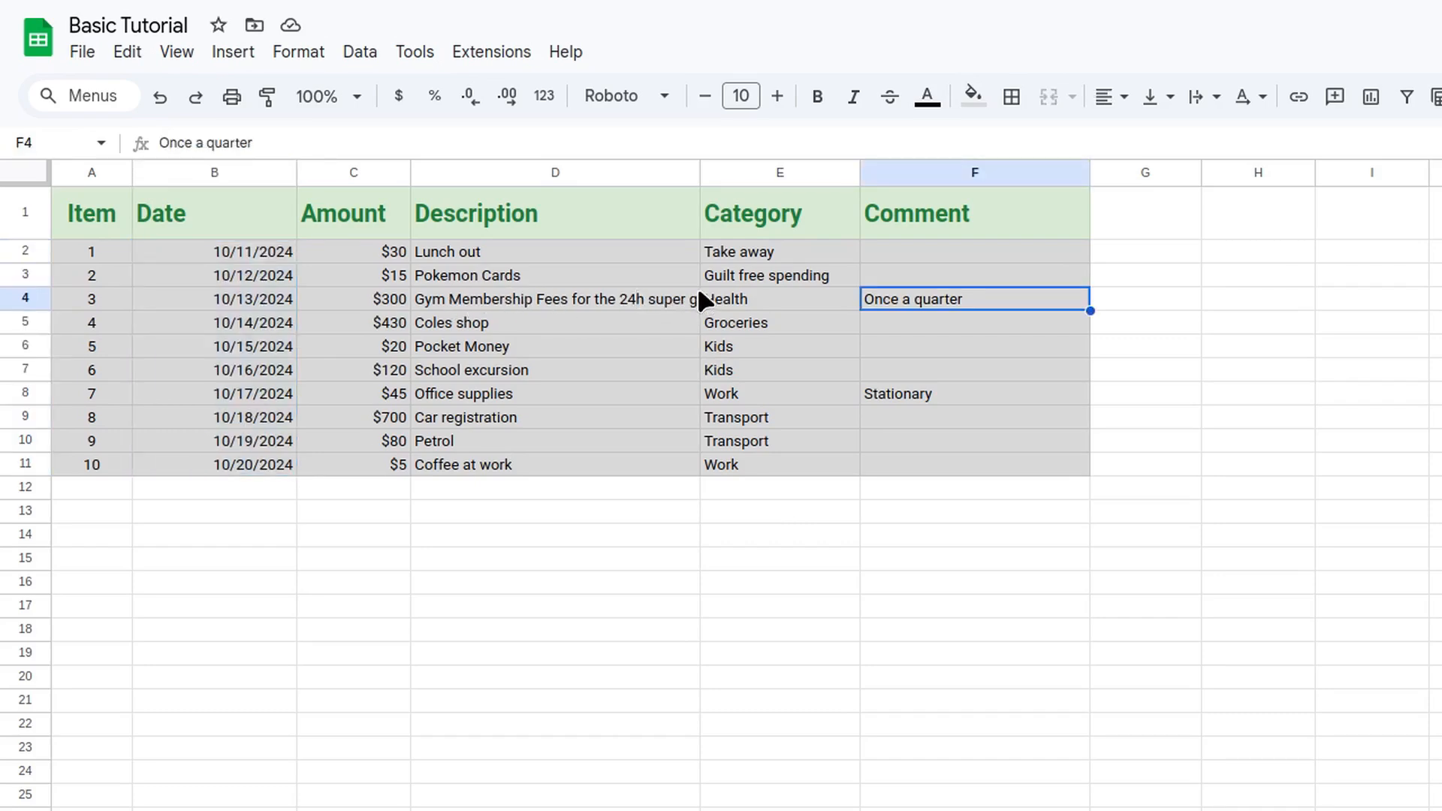
- Widen the Description column until the full gym membership text in row 4 fits
{"action": "left_click_drag", "start_coordinate": [702, 173], "coordinate": [757, 173]}
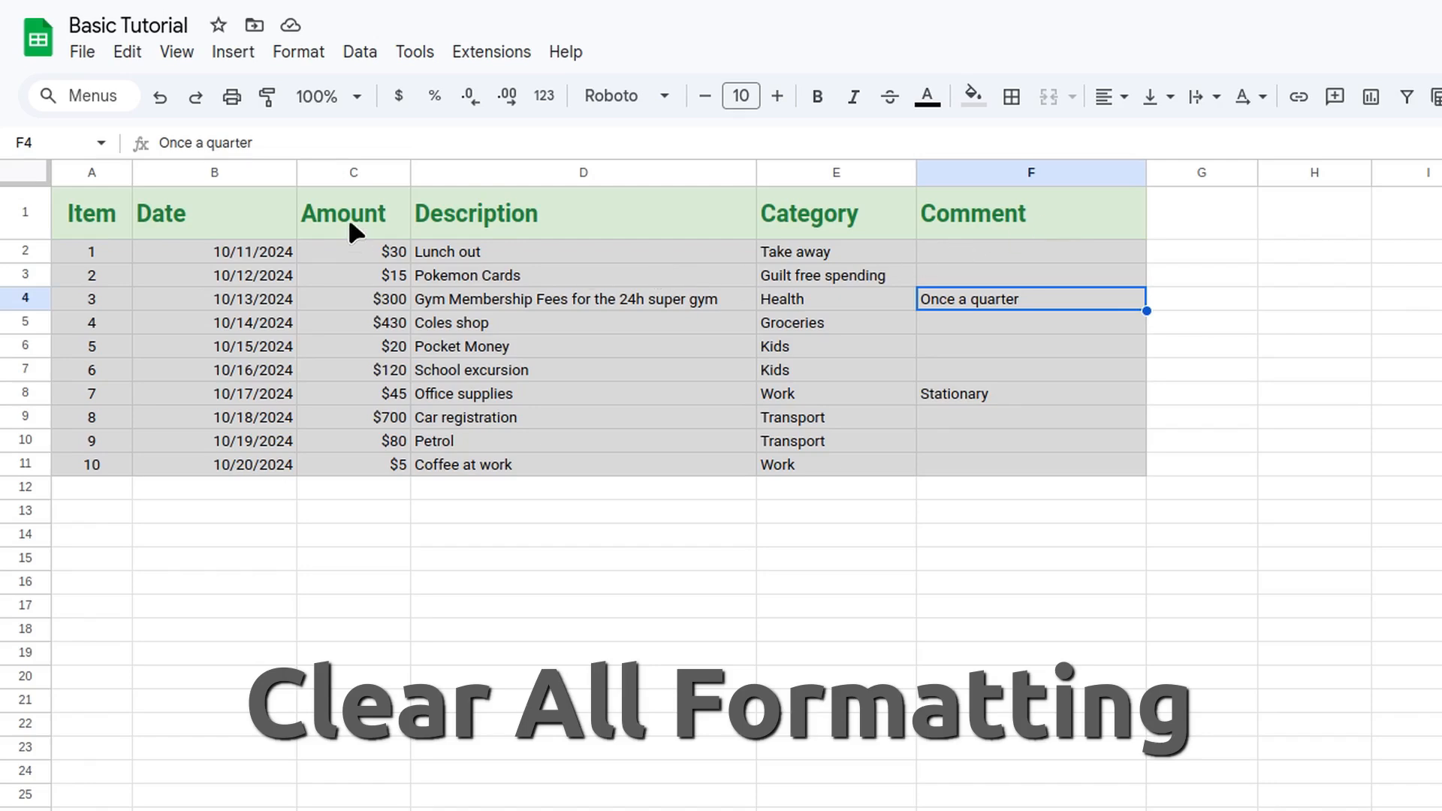
- Reset the text color of the entire sheet to the default
{"action": "left_click", "coordinate": [30, 173]}
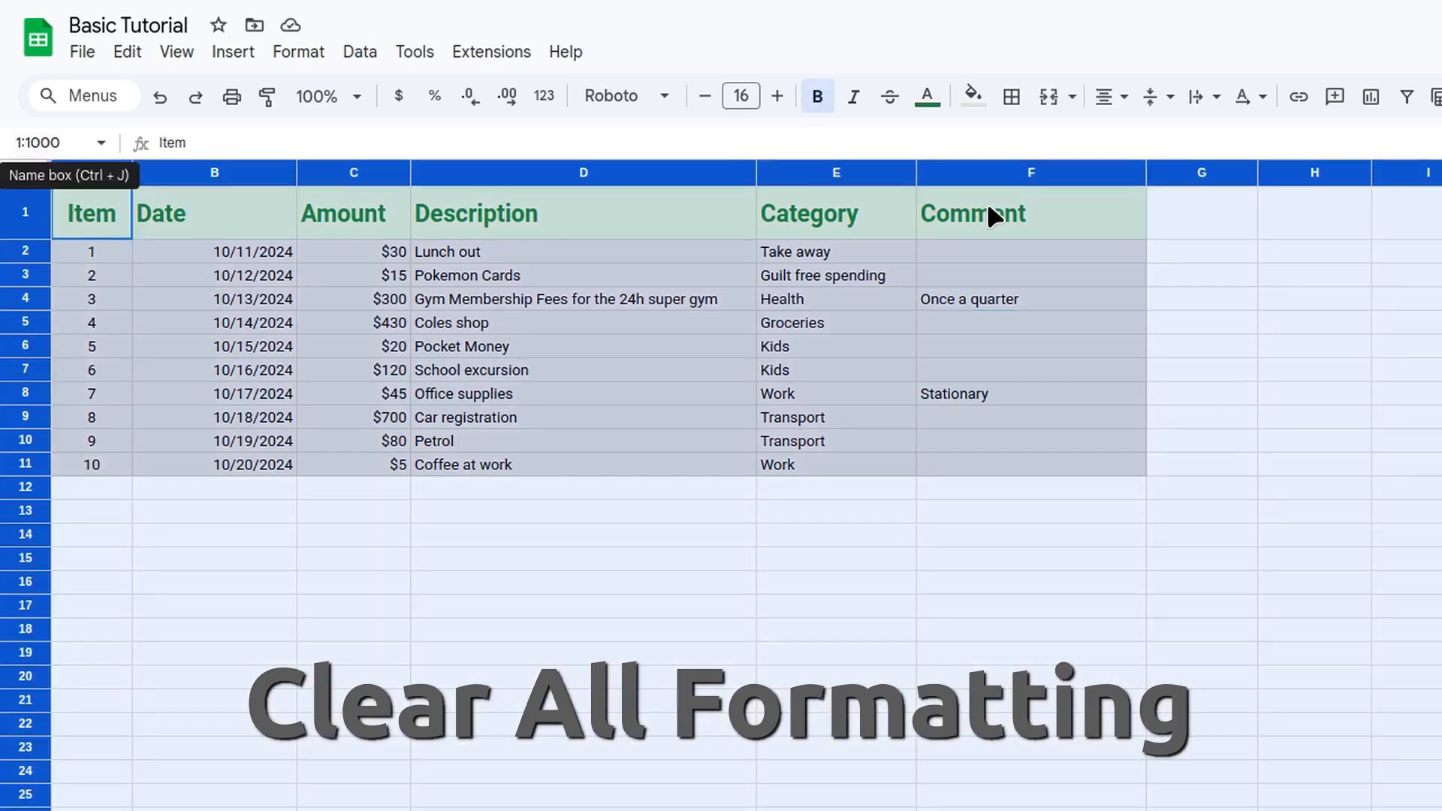
{"action": "left_click", "coordinate": [930, 105]}
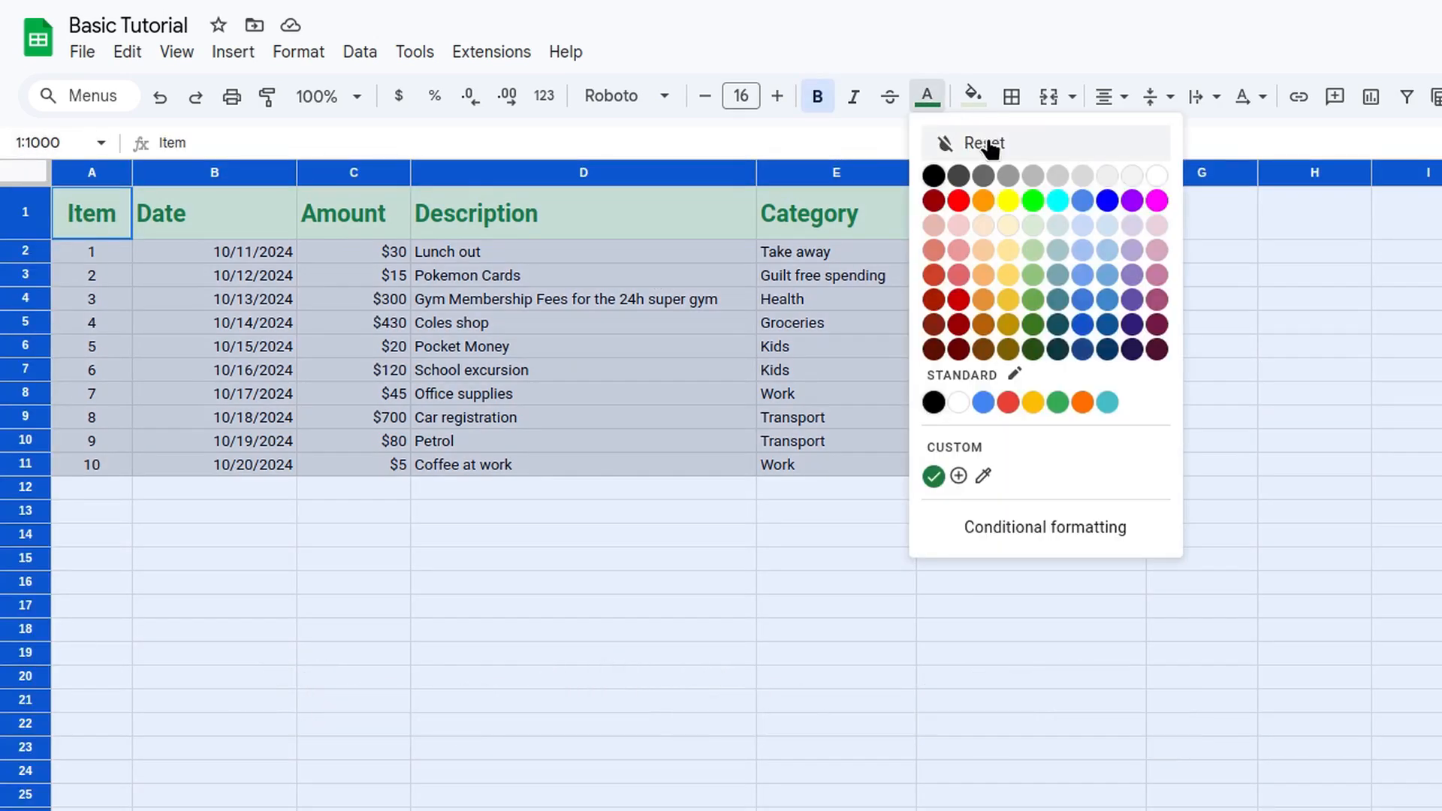
{"action": "left_click", "coordinate": [948, 143]}
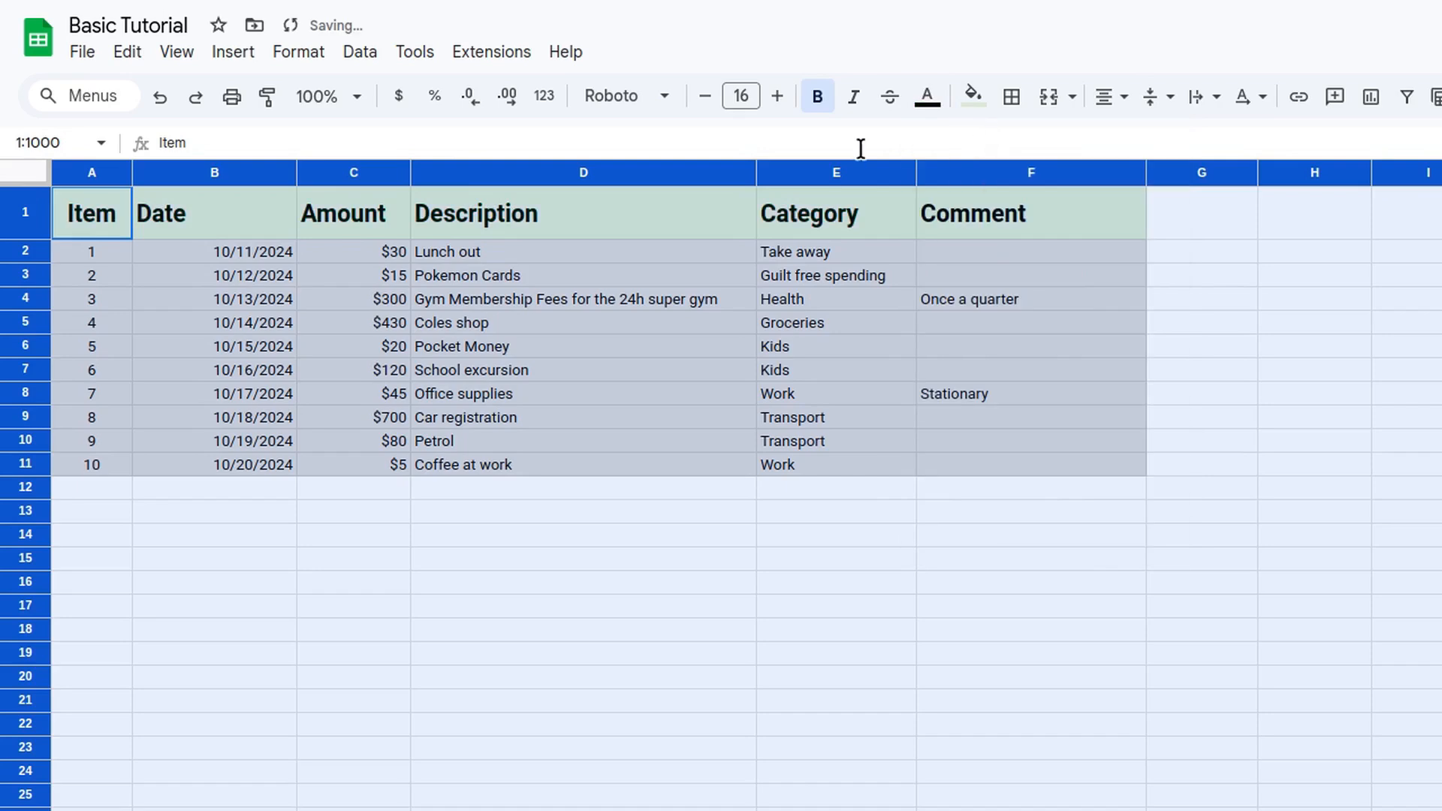
- Reduce the font size of the entire sheet to 11 and set its font to Roboto
{"action": "left_click", "coordinate": [705, 96]}
{"action": "left_click", "coordinate": [705, 96]}
{"action": "left_click", "coordinate": [705, 97]}
{"action": "left_click", "coordinate": [704, 96]}
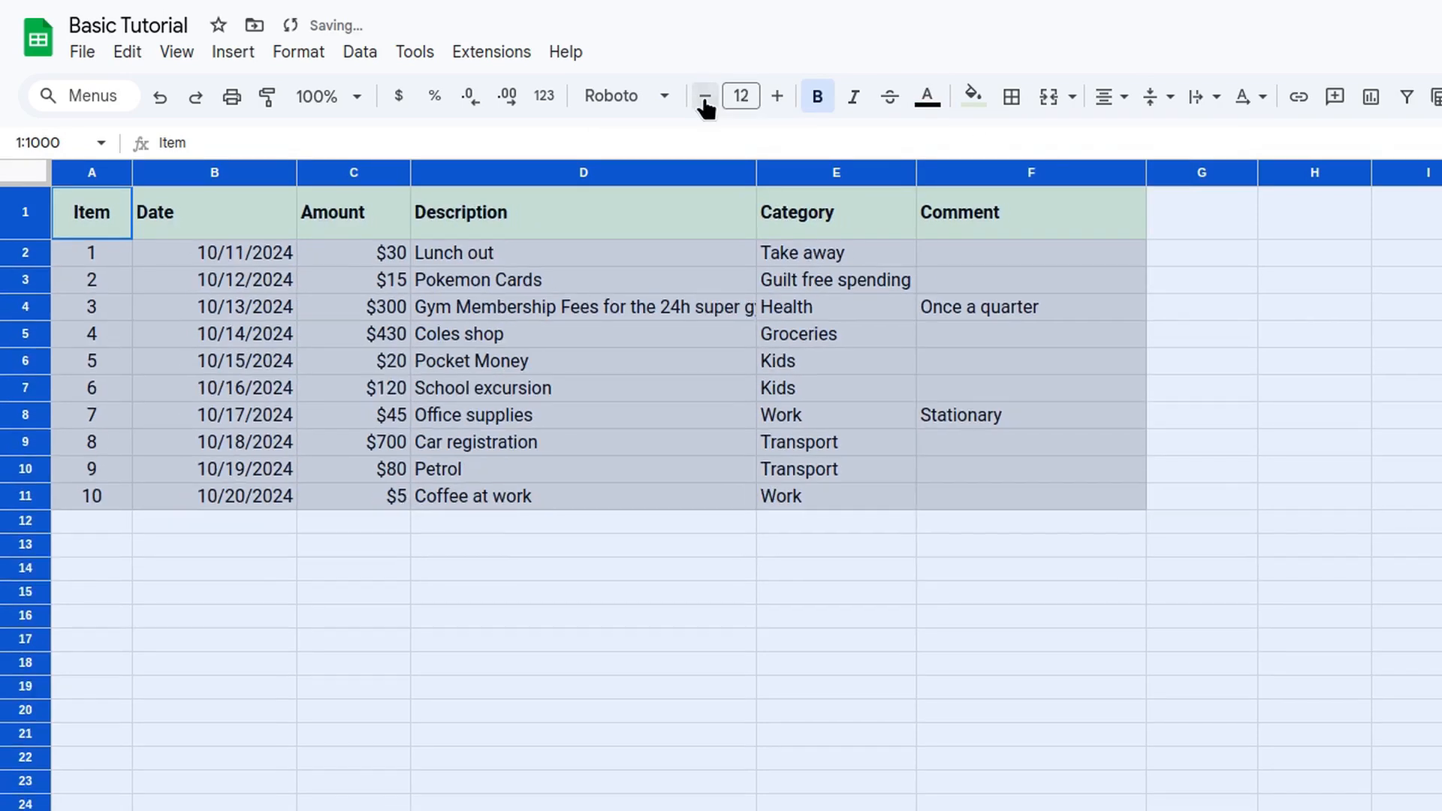
{"action": "left_click", "coordinate": [704, 96]}
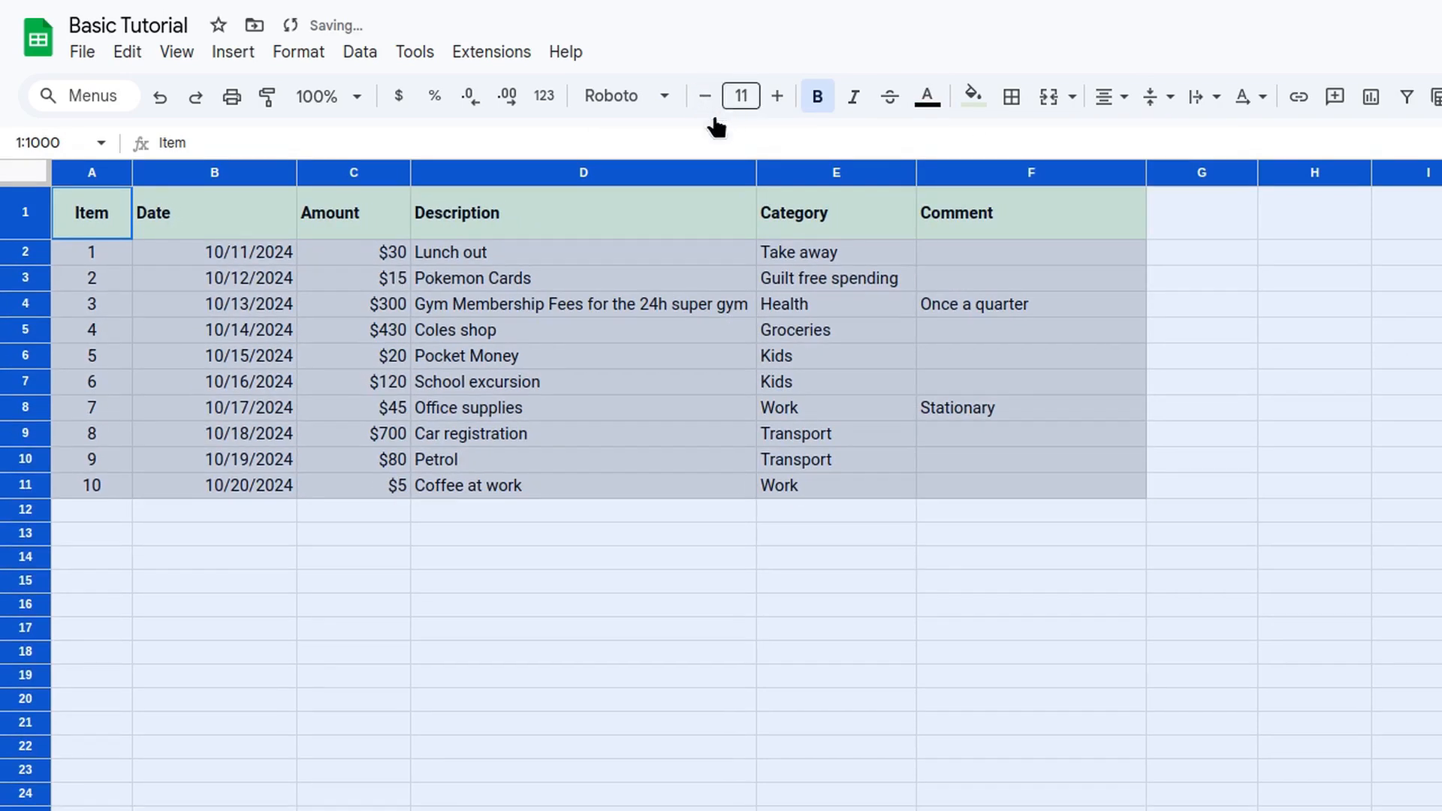
{"action": "left_click", "coordinate": [624, 101]}
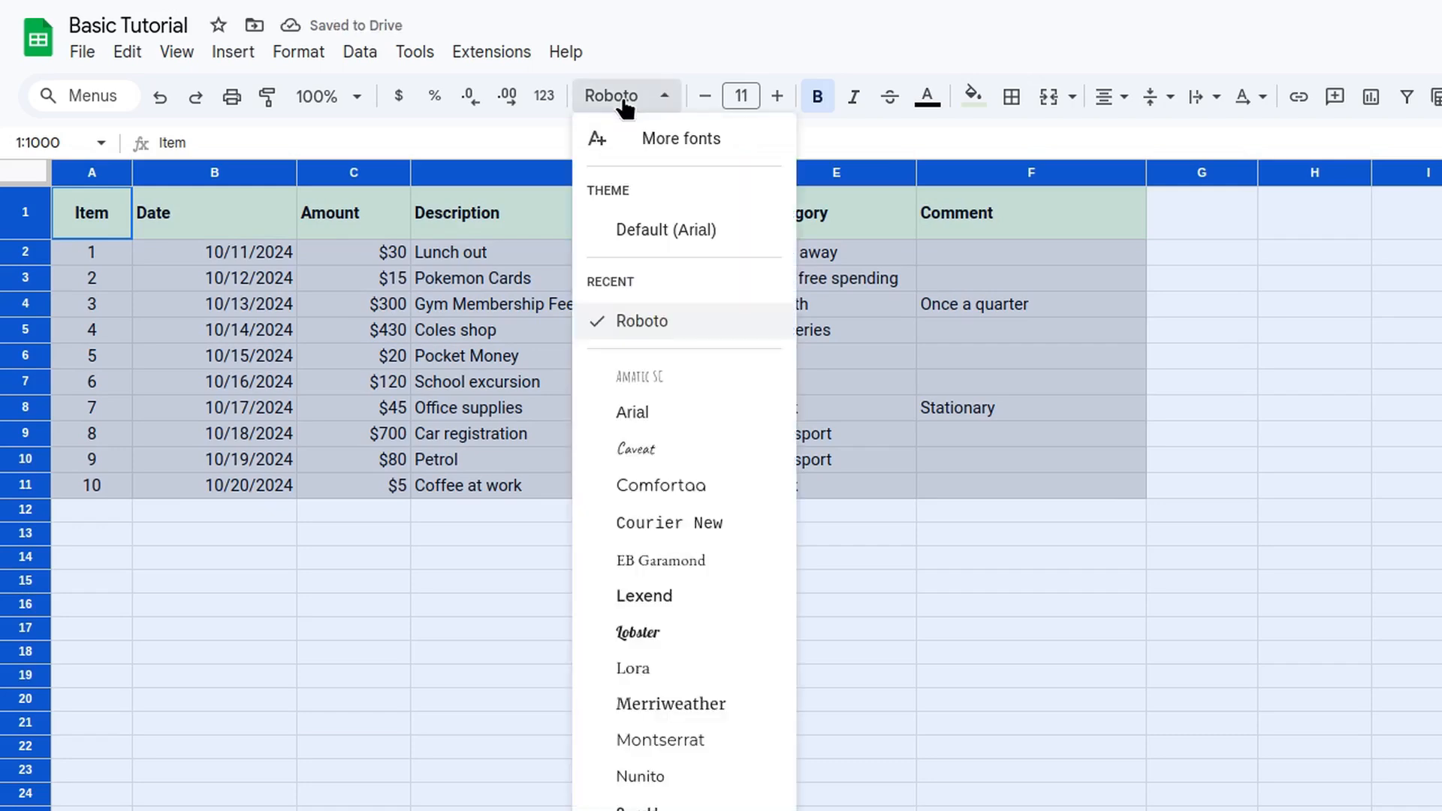
{"action": "left_click", "coordinate": [661, 321]}
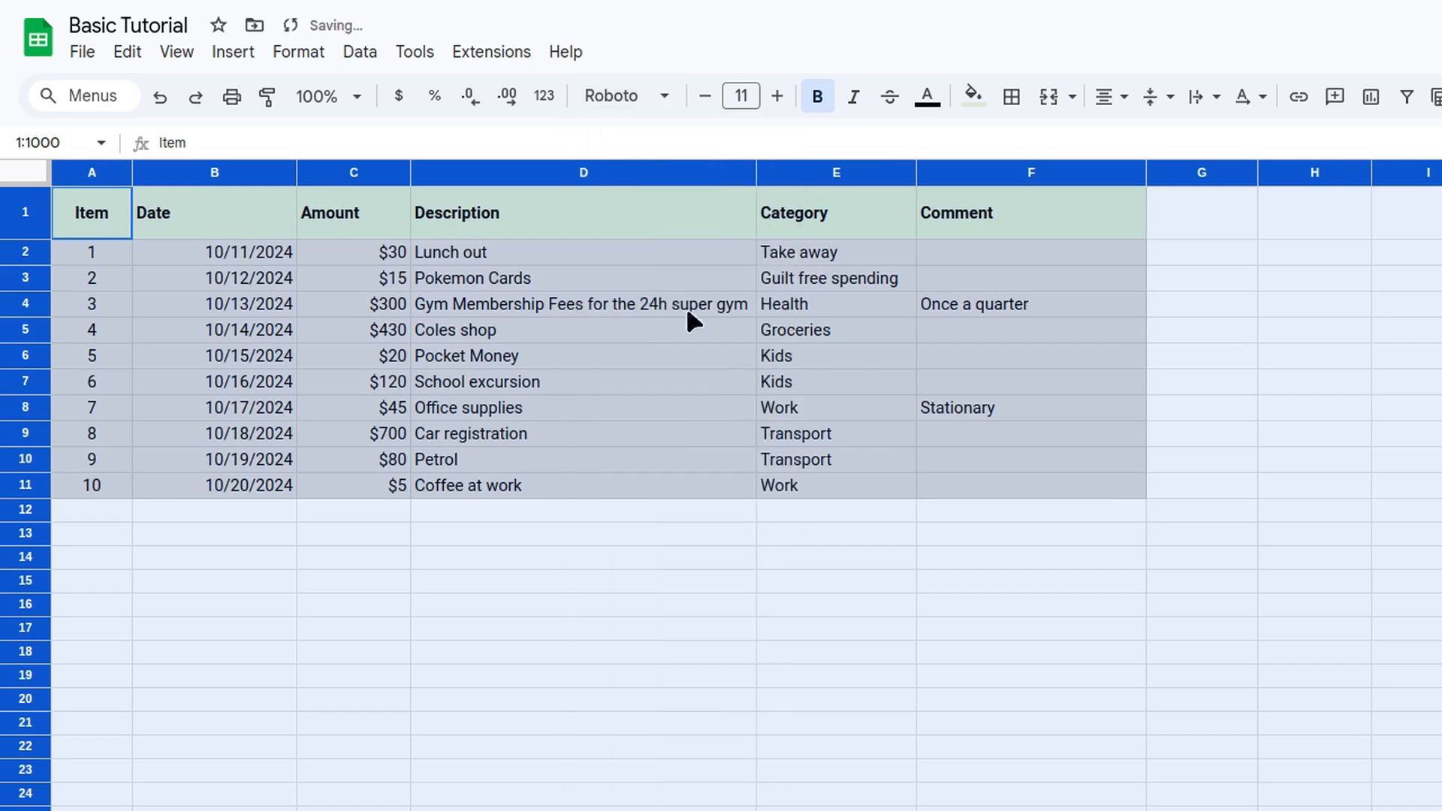
- Reset the fill color of the entire sheet and deselect it
{"action": "left_click", "coordinate": [975, 95]}
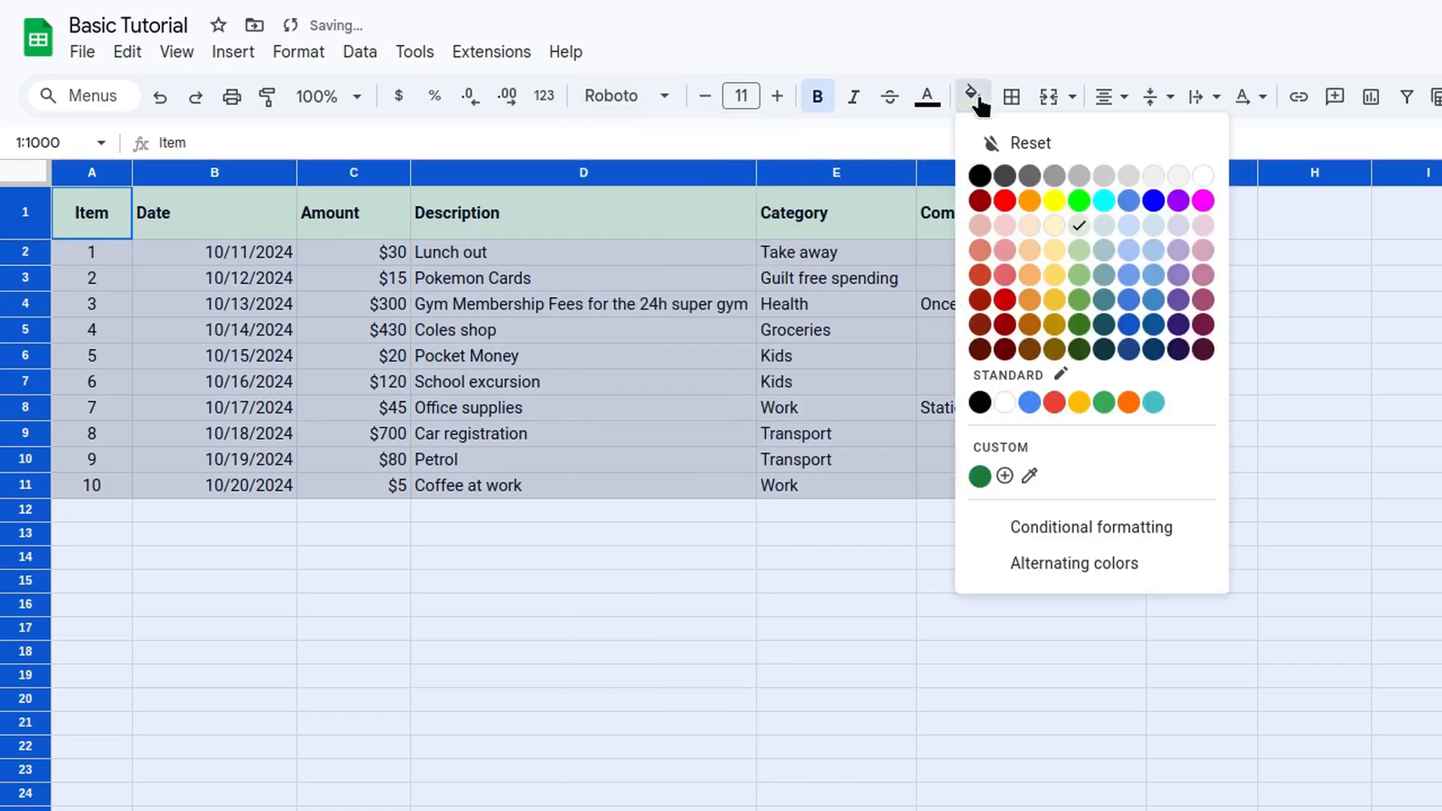
{"action": "left_click", "coordinate": [1031, 144]}
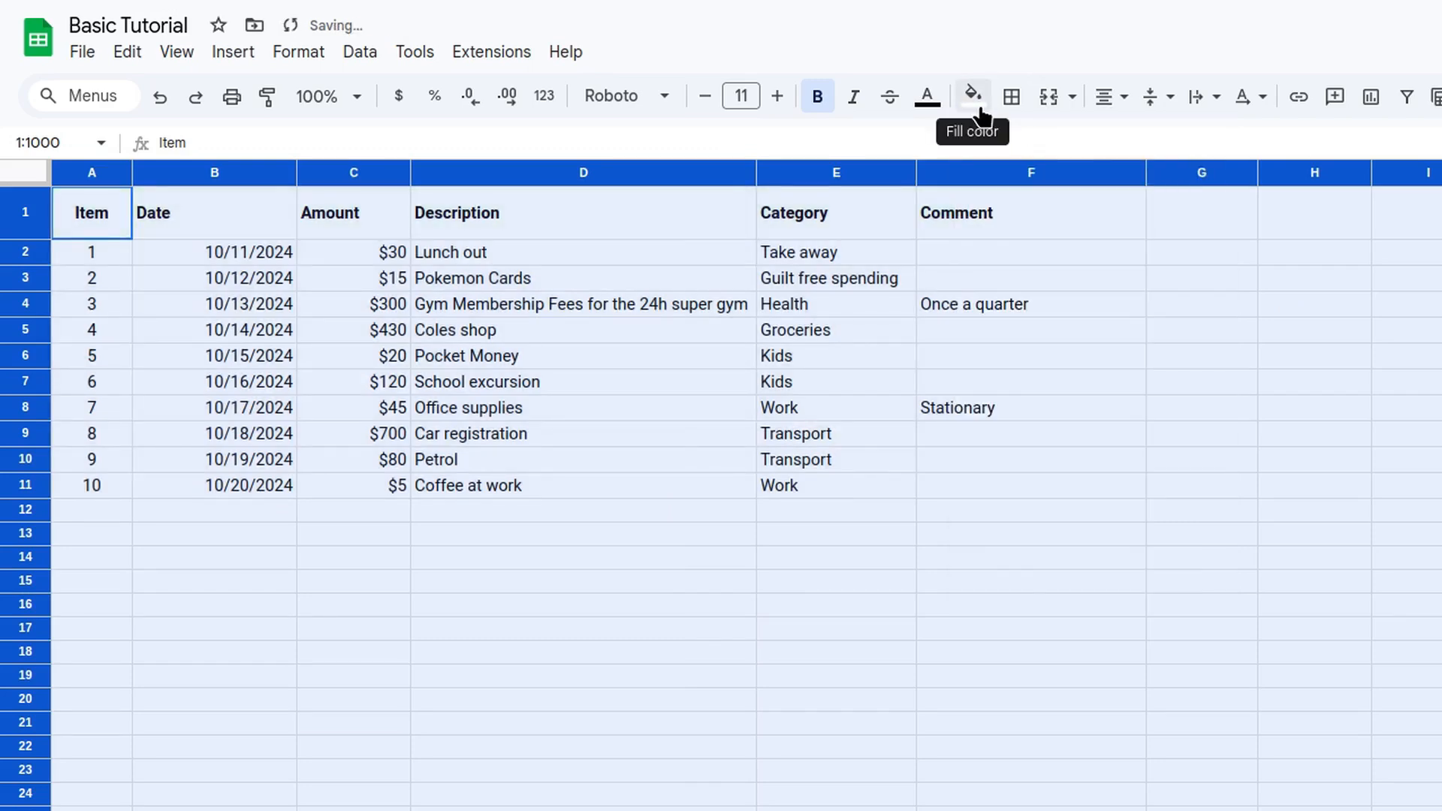
{"action": "left_click", "coordinate": [685, 557]}
- Reduce the height of the heading row slightly and add alternating colors with a header to A1:F11
{"action": "left_click_drag", "start_coordinate": [108, 200], "coordinate": [961, 212]}
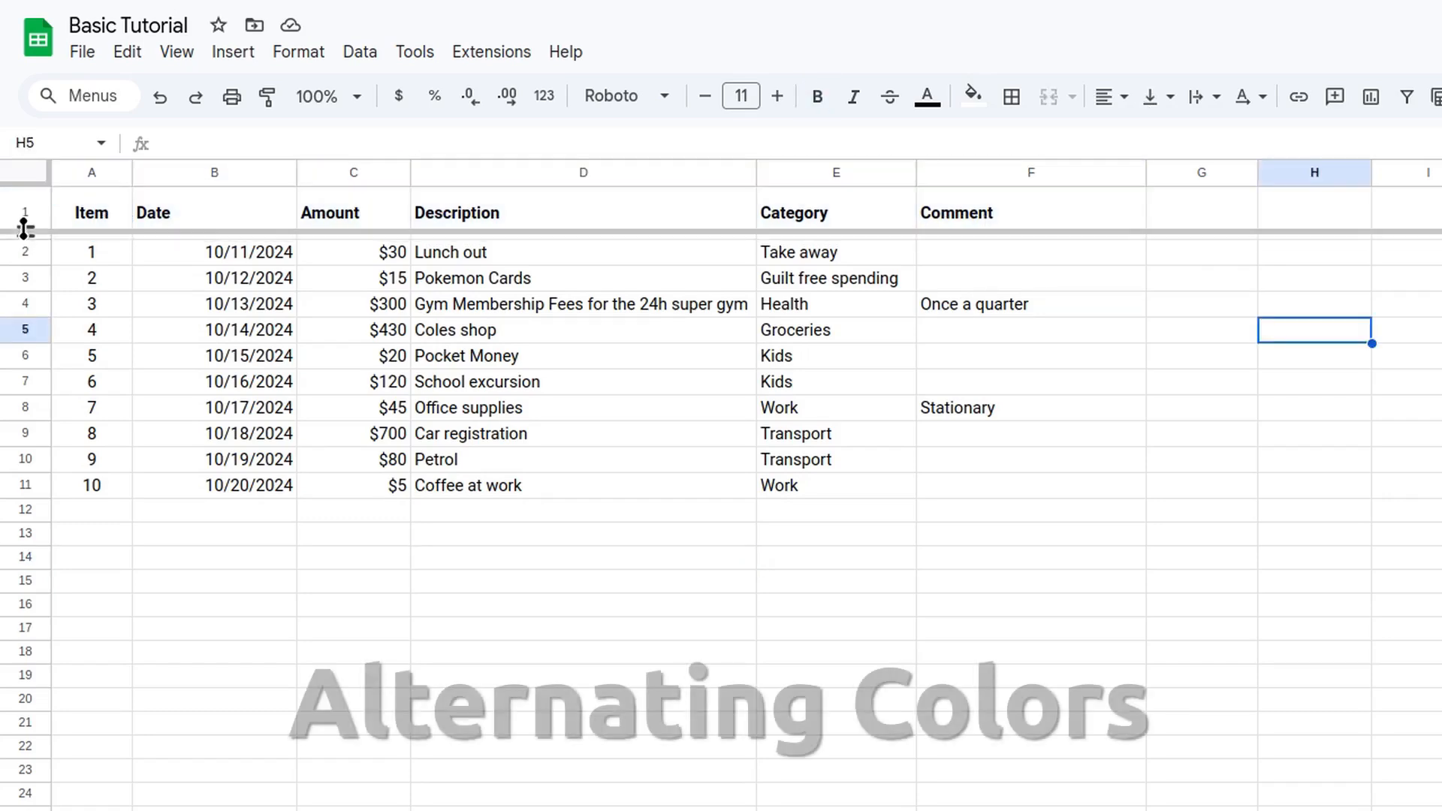
{"action": "left_click_drag", "start_coordinate": [25, 229], "coordinate": [1043, 495]}
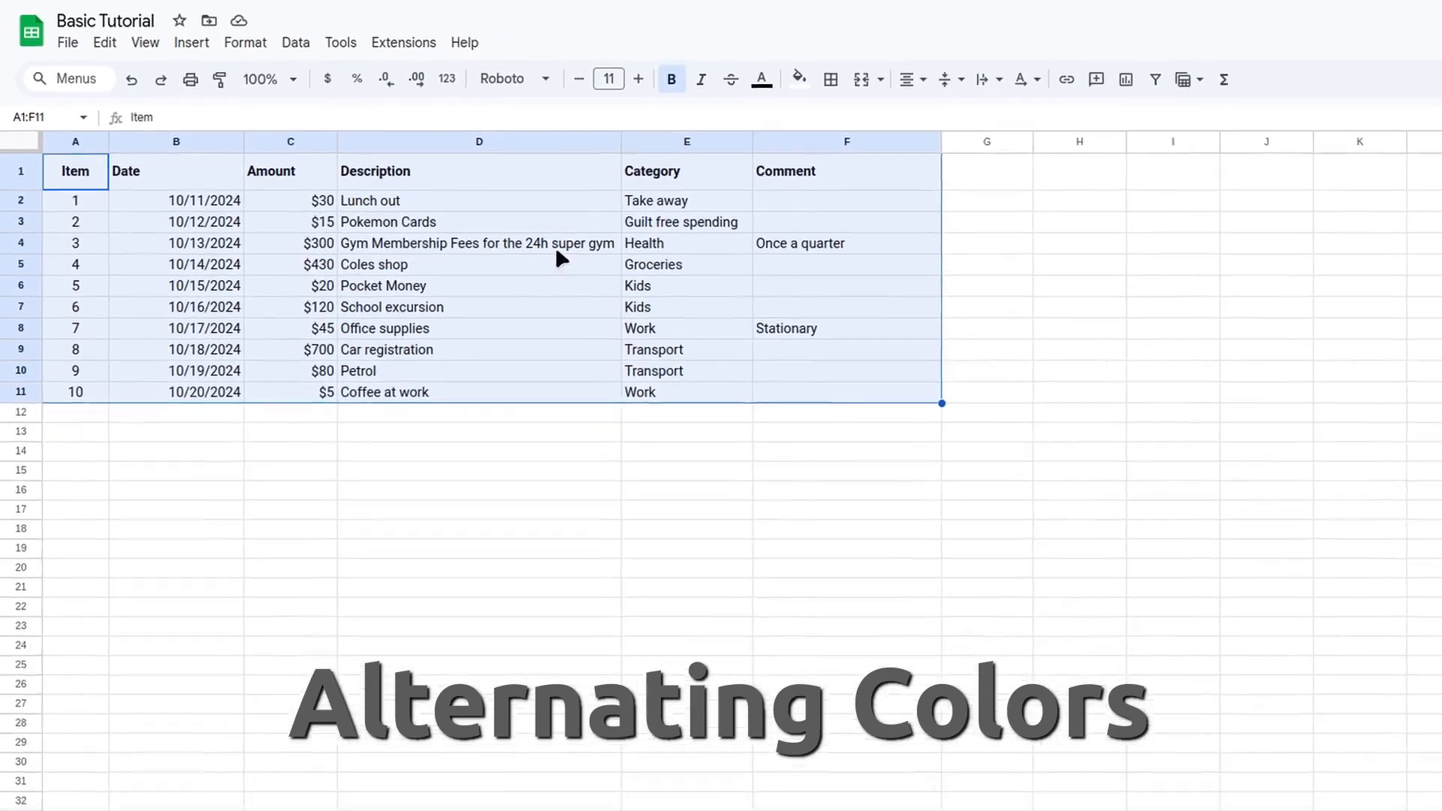
{"action": "left_click", "coordinate": [220, 39]}
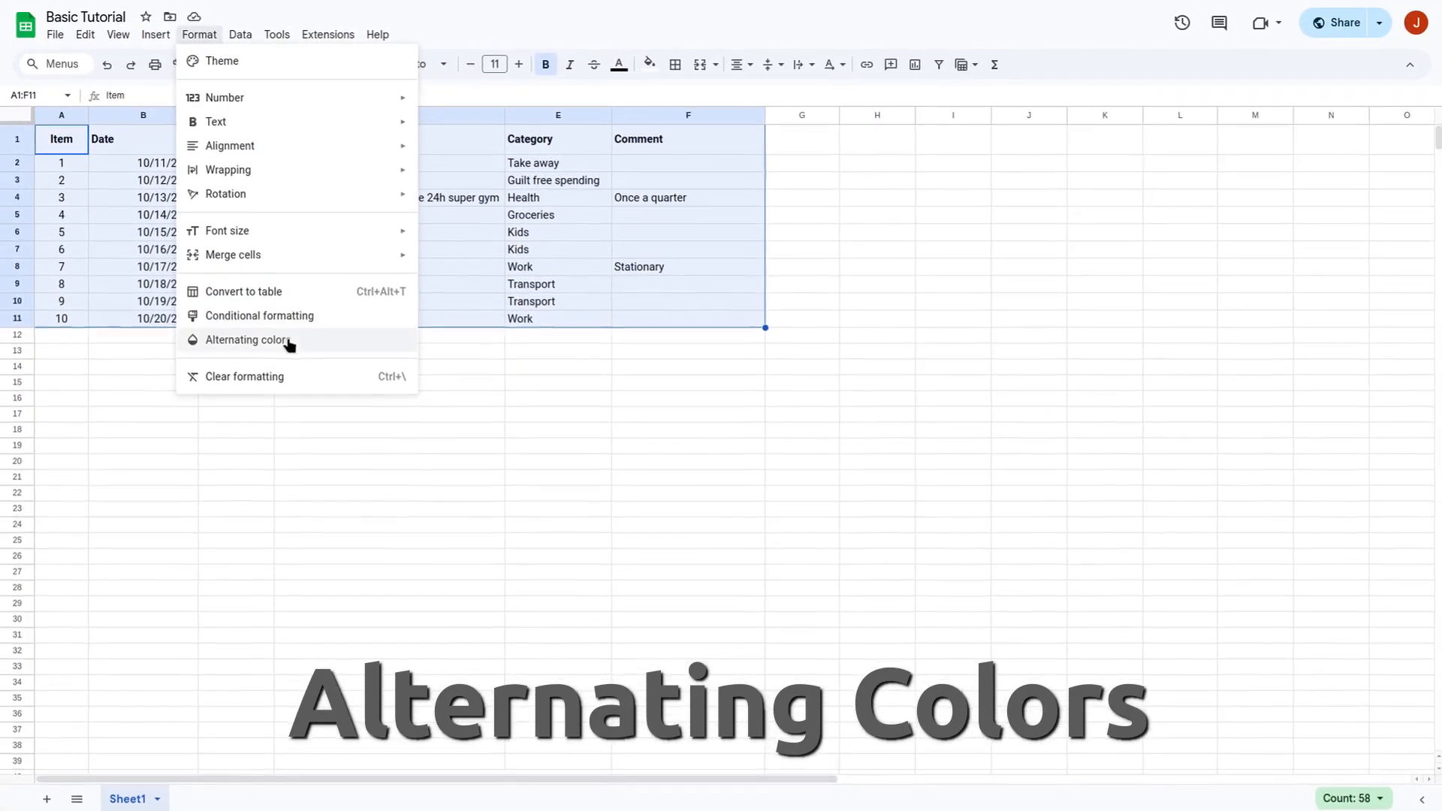
{"action": "left_click", "coordinate": [265, 340]}
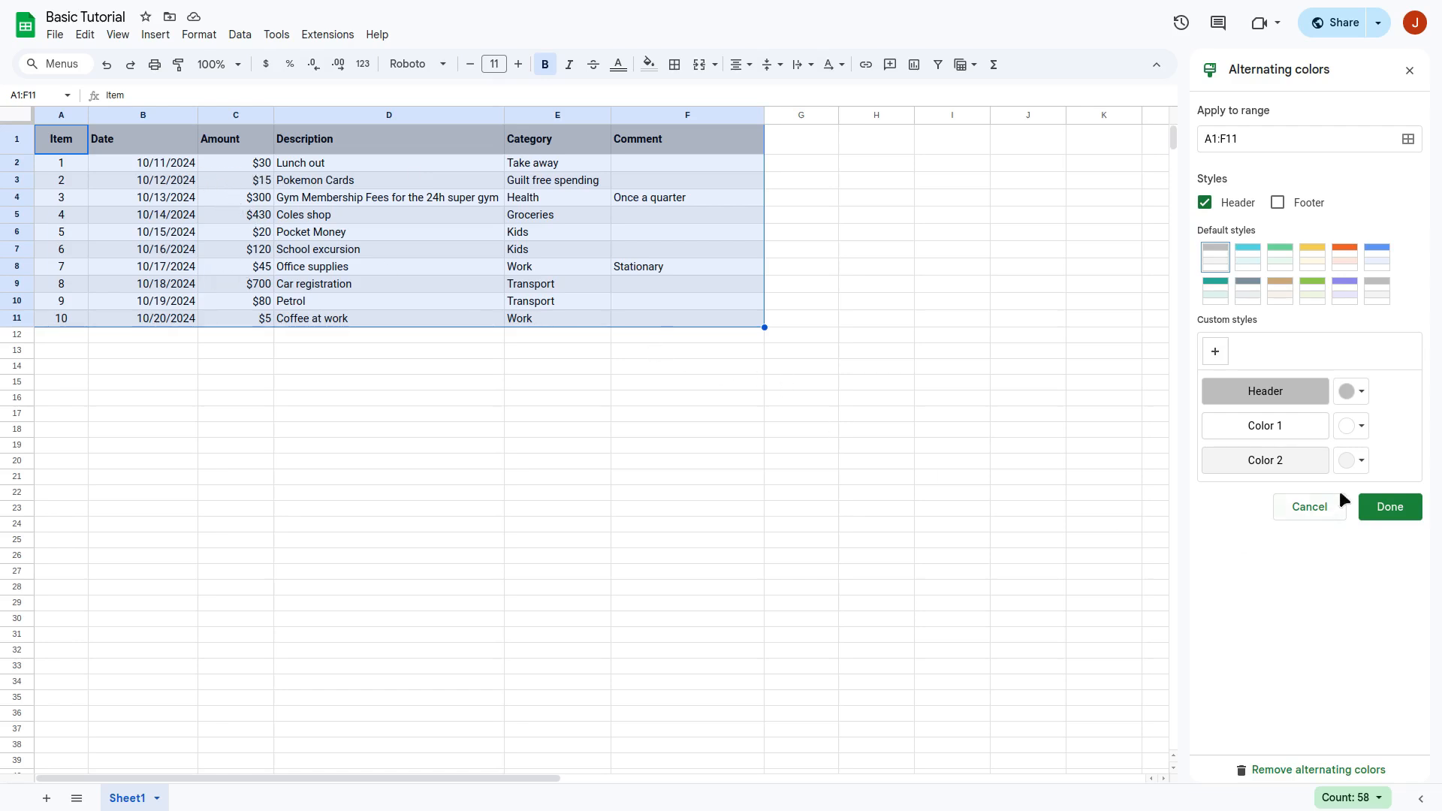
- Try a darker gray for Color 2 of the alternating colors, switch it to a lighter gray and apply the style
{"action": "left_click", "coordinate": [1360, 461]}
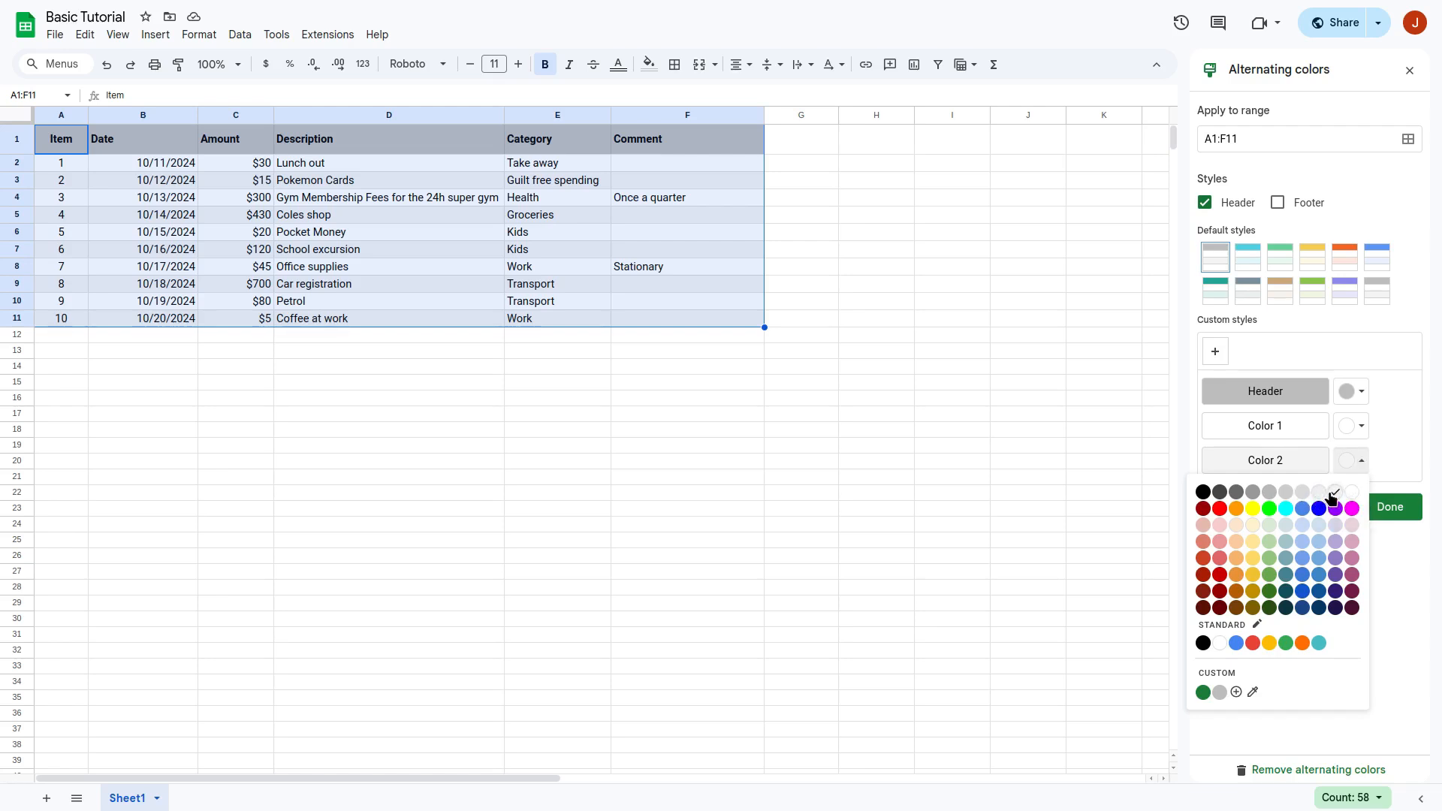
{"action": "left_click", "coordinate": [1304, 493]}
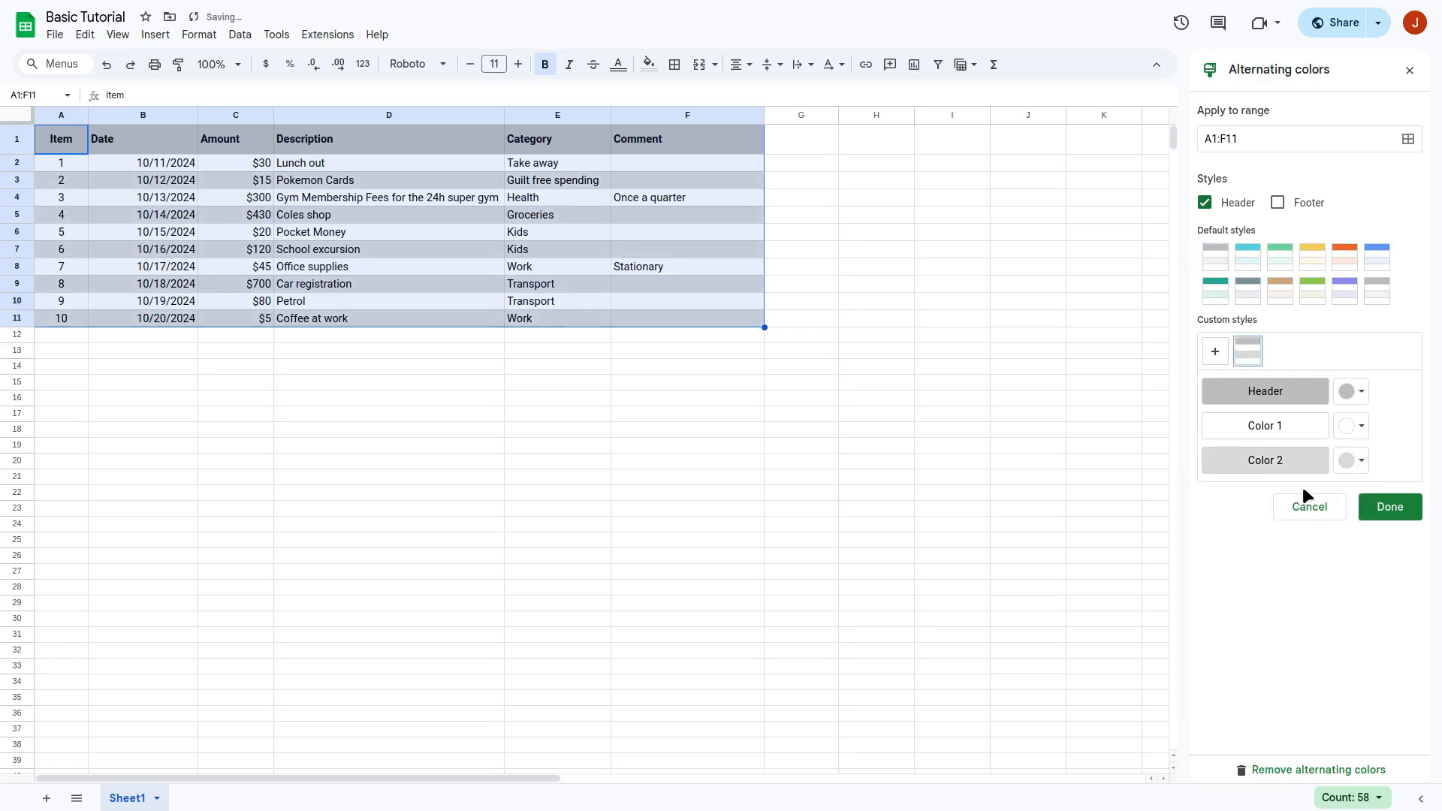
{"action": "left_click", "coordinate": [1362, 459]}
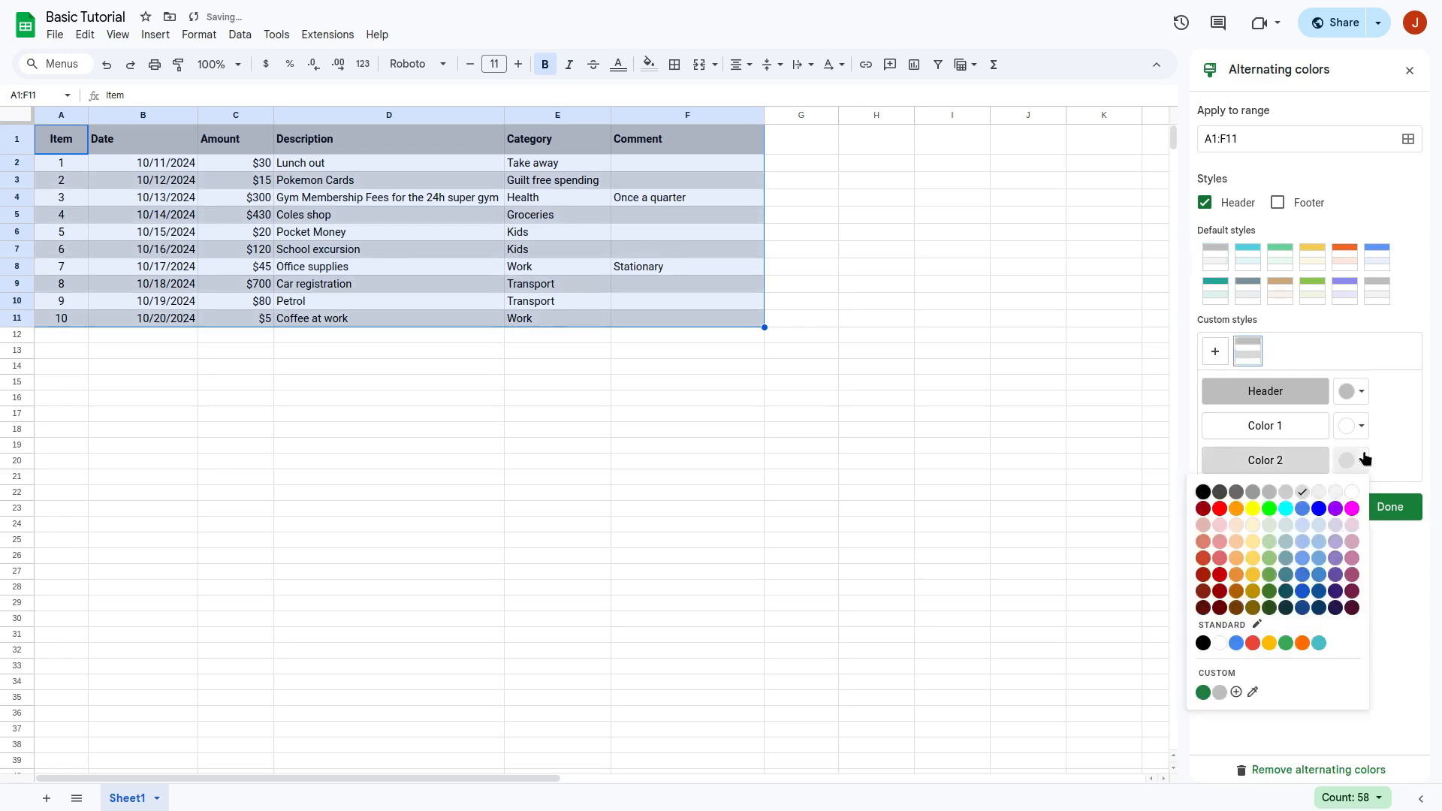
{"action": "left_click", "coordinate": [1319, 493]}
{"action": "left_click", "coordinate": [1378, 511]}
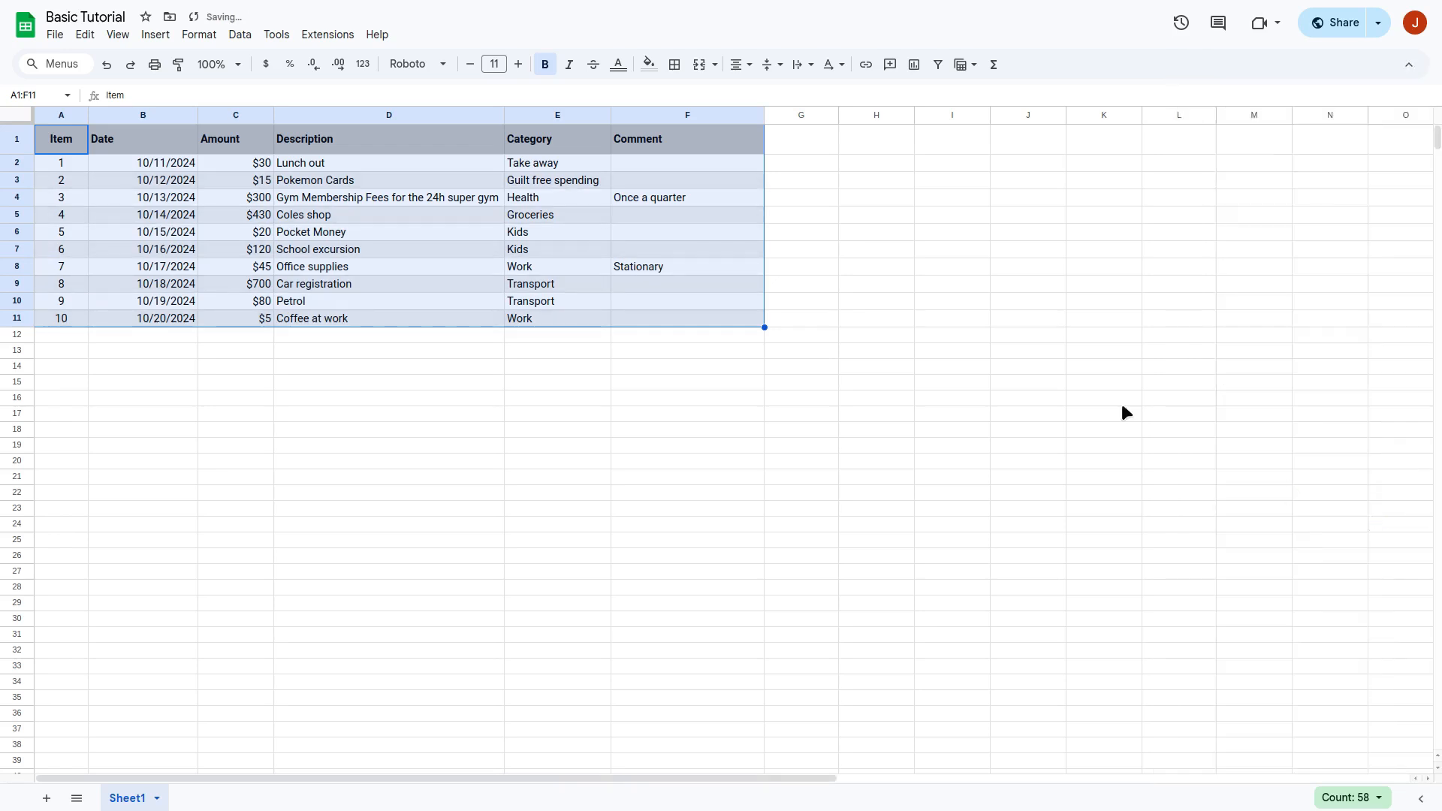
{"action": "left_click_drag", "start_coordinate": [840, 225], "coordinate": [834, 229]}
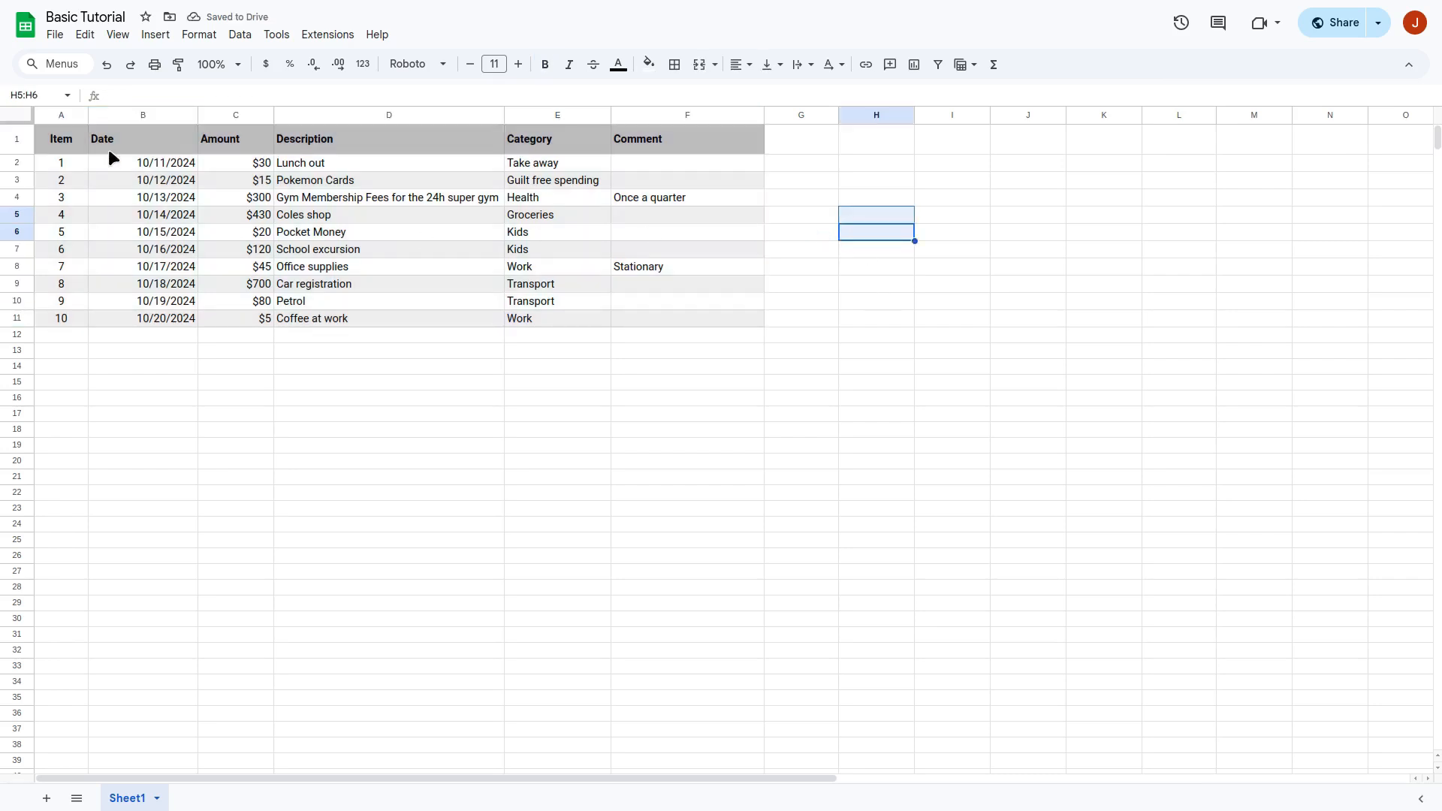
- Change Color 2 of the alternating colors on A1:F11 to a one-shade-darker light gray and apply it
{"action": "left_click_drag", "start_coordinate": [69, 141], "coordinate": [665, 317]}
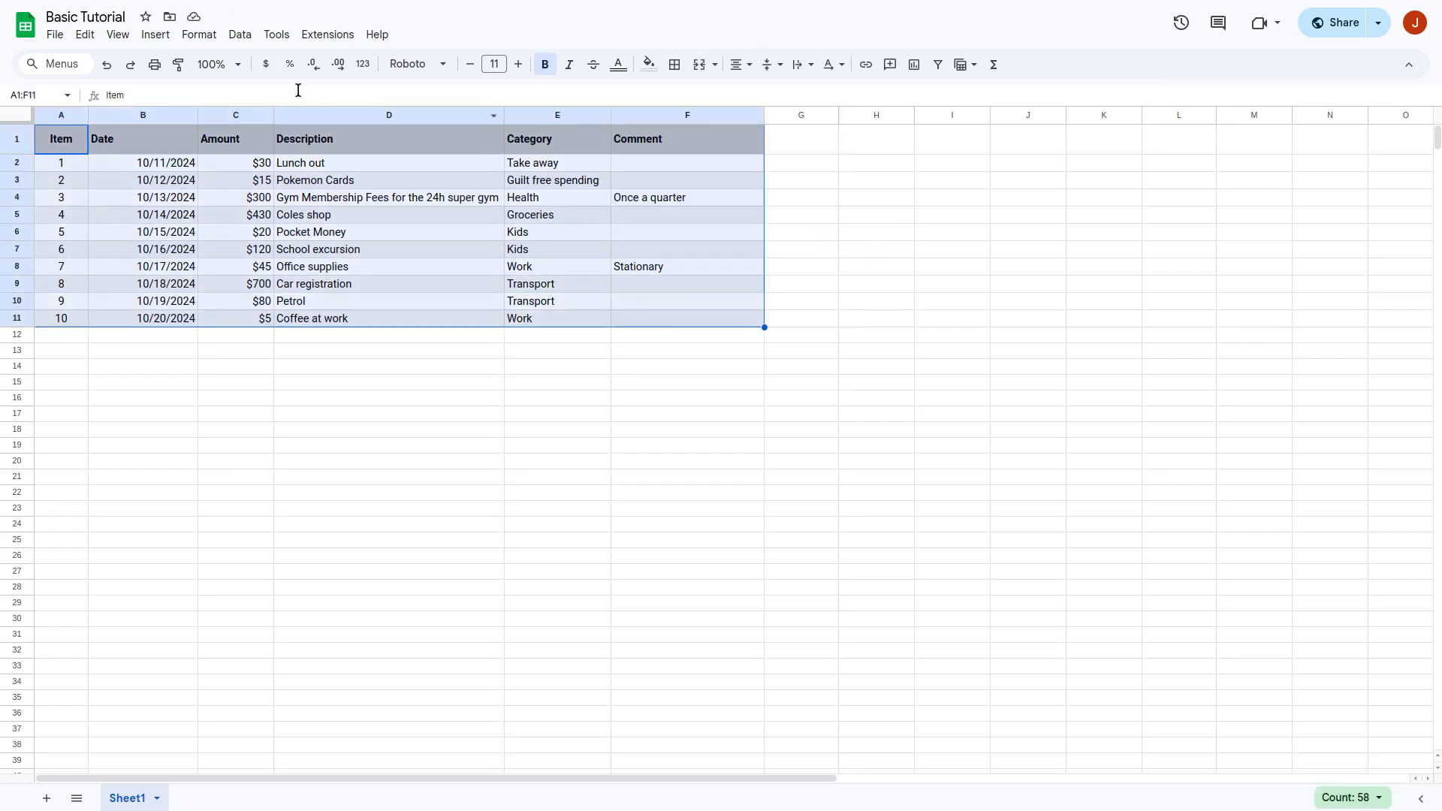
{"action": "left_click", "coordinate": [199, 34]}
{"action": "left_click", "coordinate": [274, 342]}
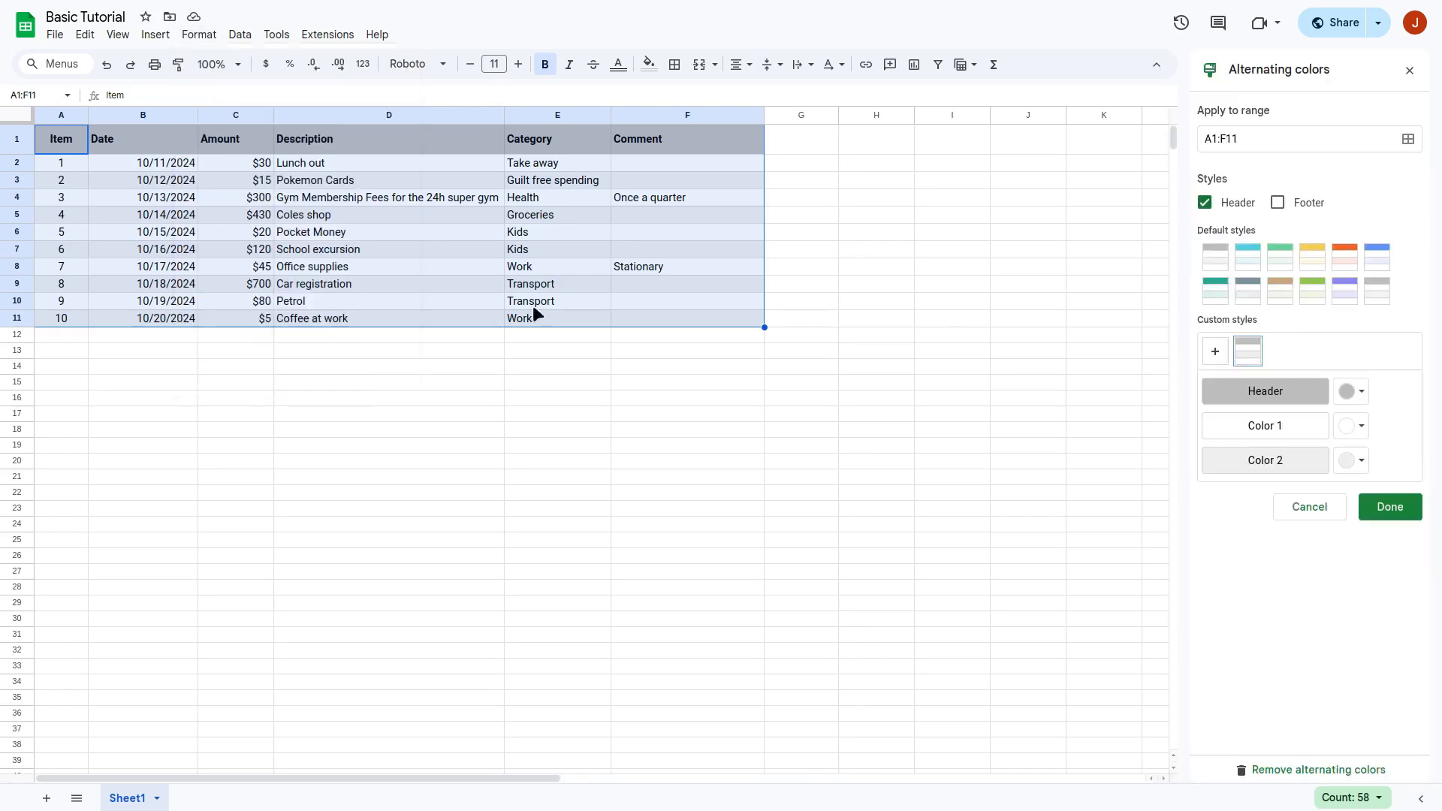
{"action": "left_click", "coordinate": [1354, 459]}
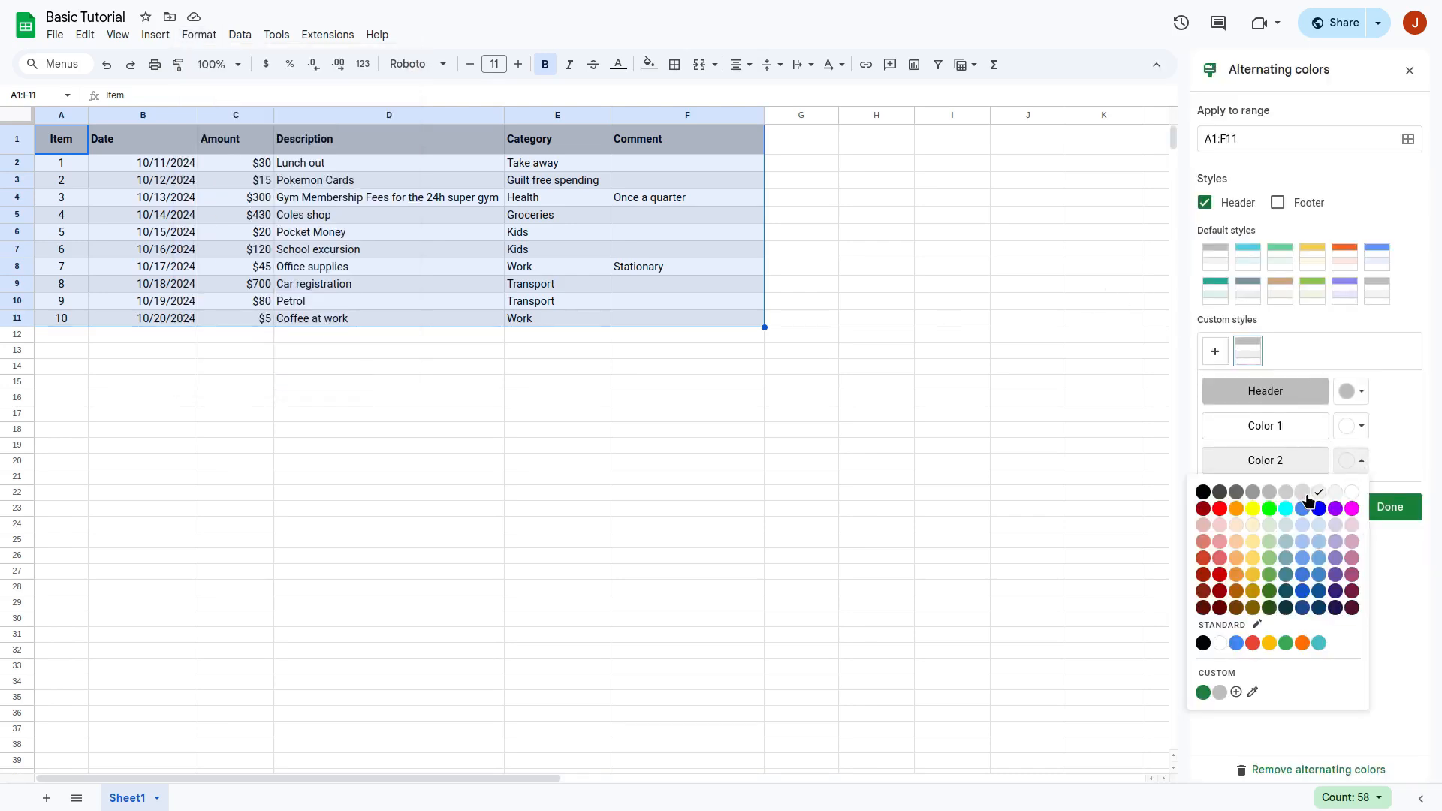
{"action": "left_click", "coordinate": [1305, 494]}
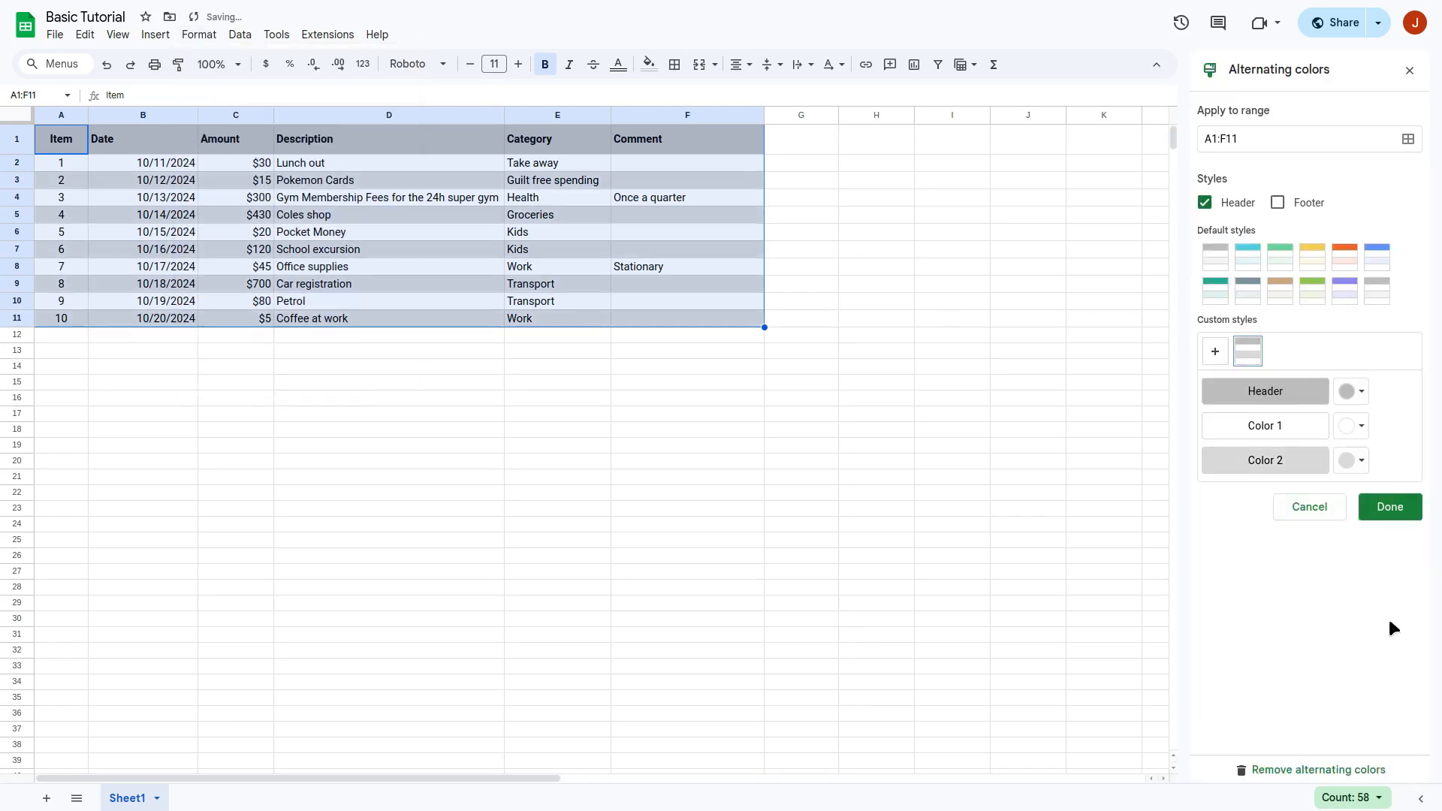
{"action": "left_click", "coordinate": [1388, 507]}
{"action": "left_click", "coordinate": [876, 429]}
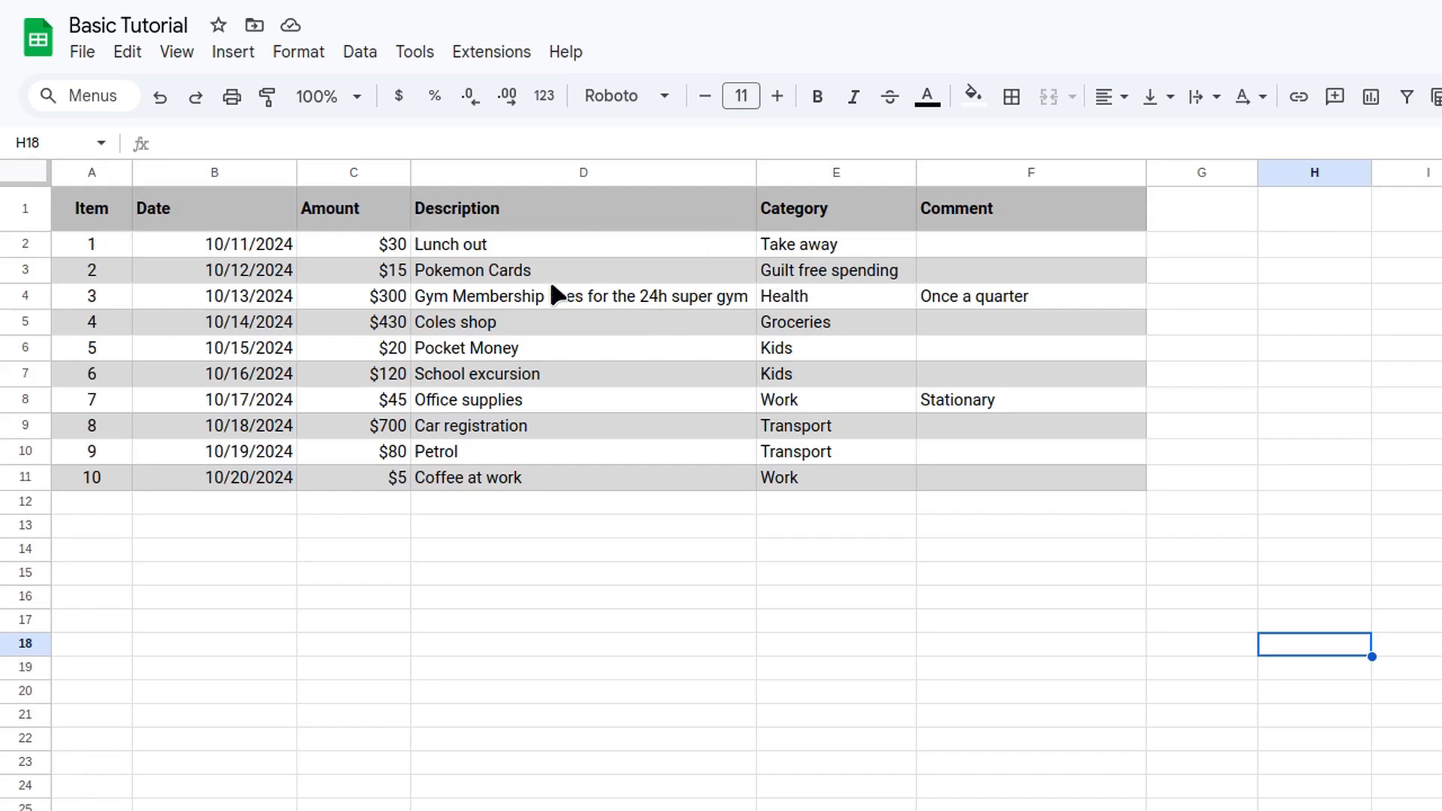
- Preview how the sheet prints with its gridlines shown and return to the spreadsheet
{"action": "left_click", "coordinate": [231, 96]}
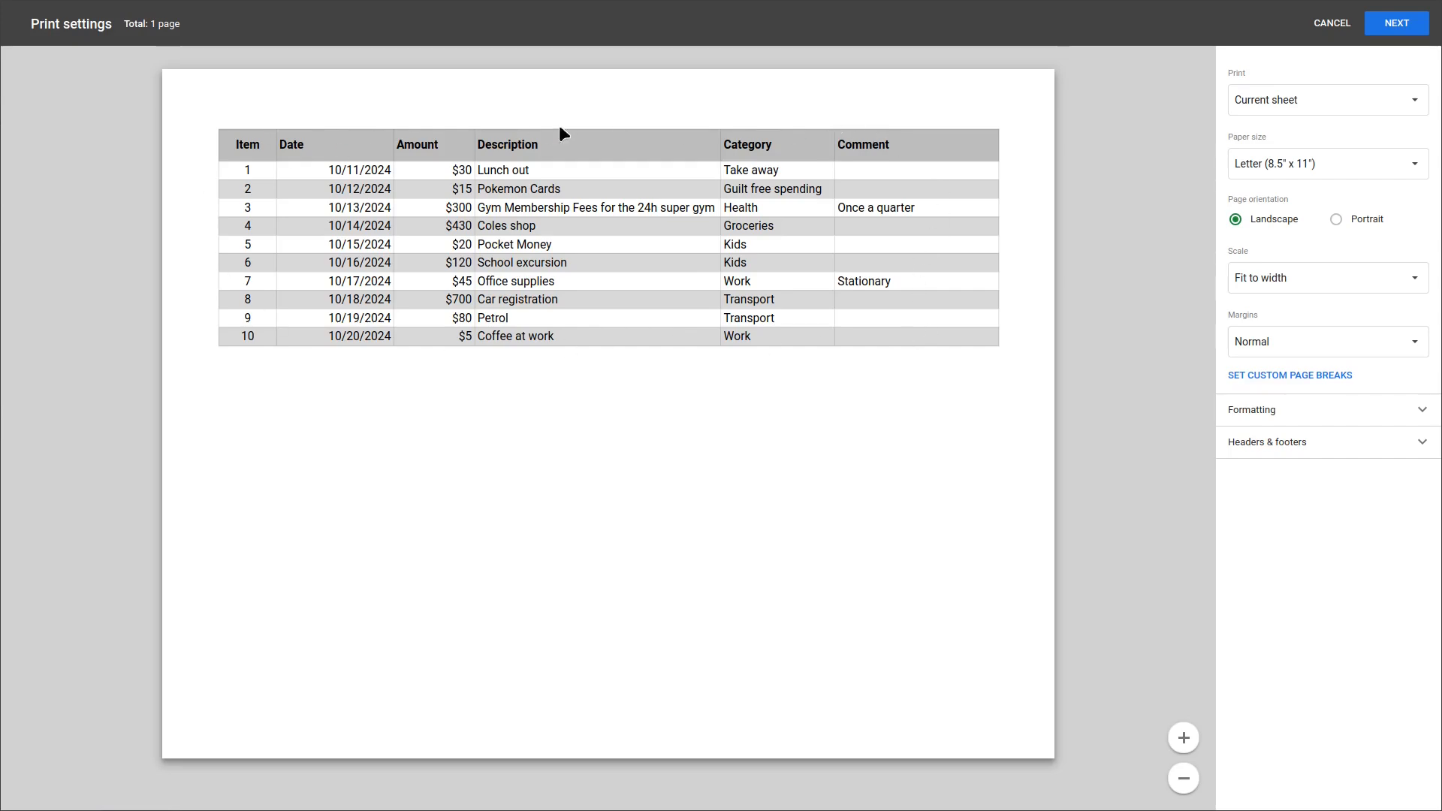
{"action": "left_click", "coordinate": [1398, 24]}
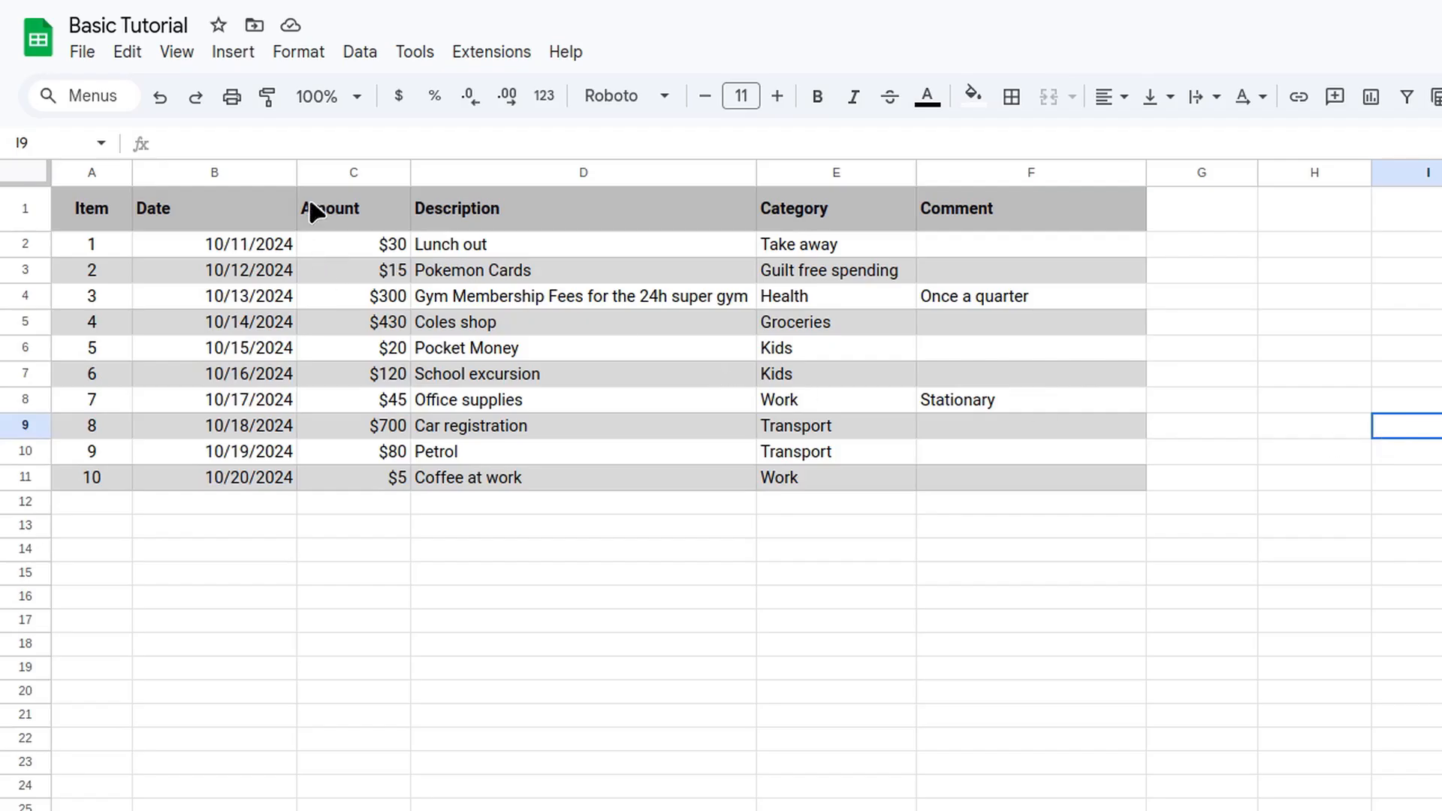
- Hide the sheet's gridlines
{"action": "left_click", "coordinate": [293, 54]}
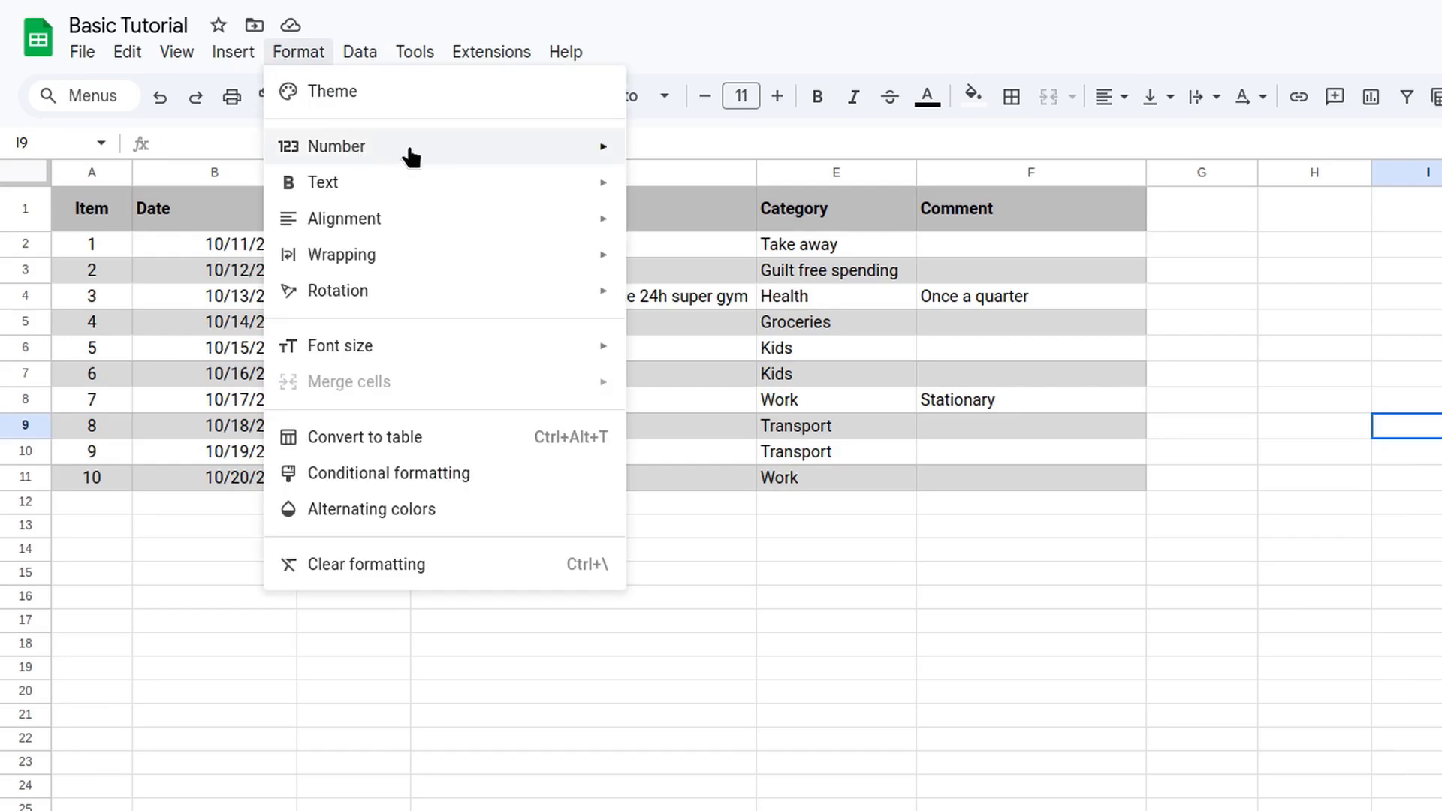
{"action": "left_click", "coordinate": [177, 66]}
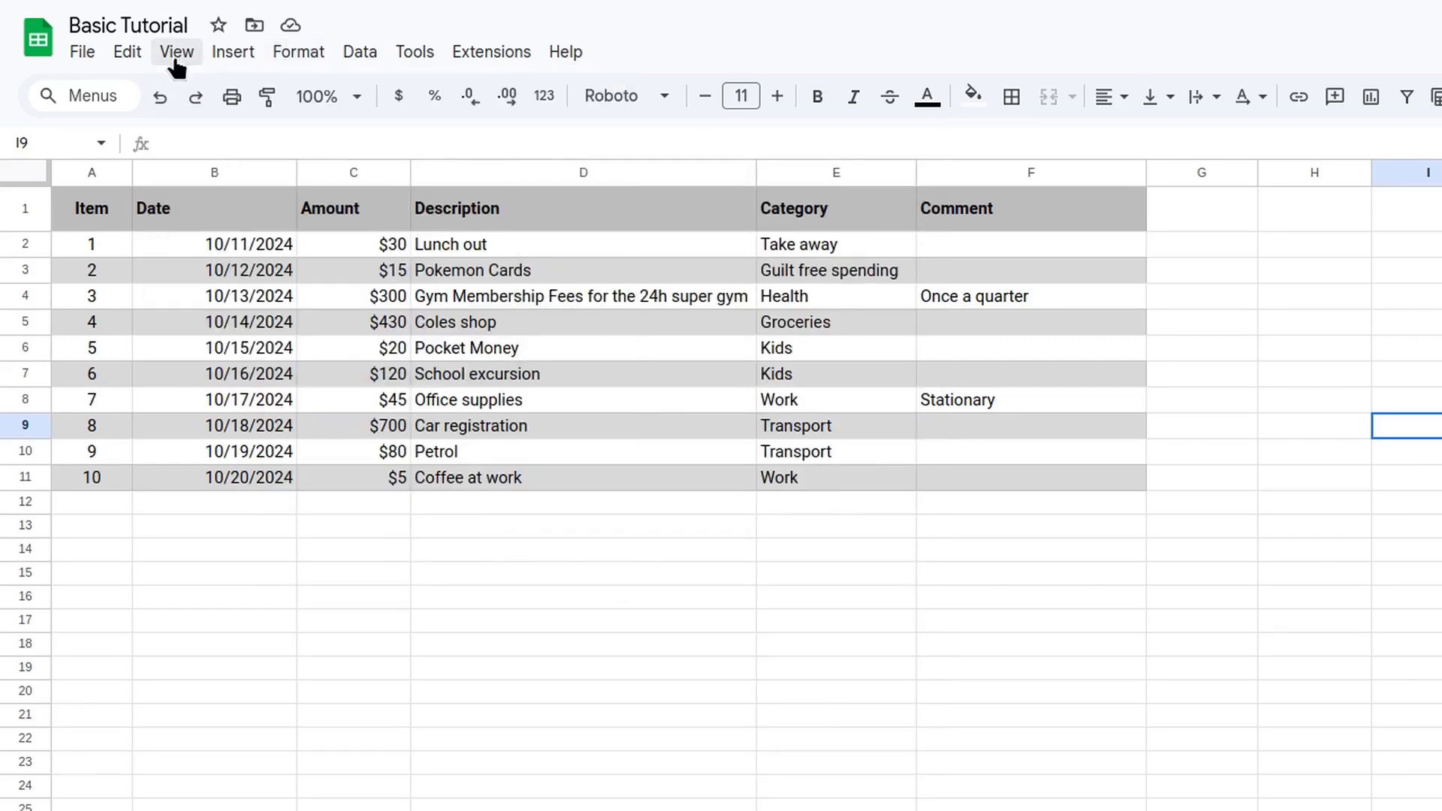
{"action": "left_click", "coordinate": [177, 66]}
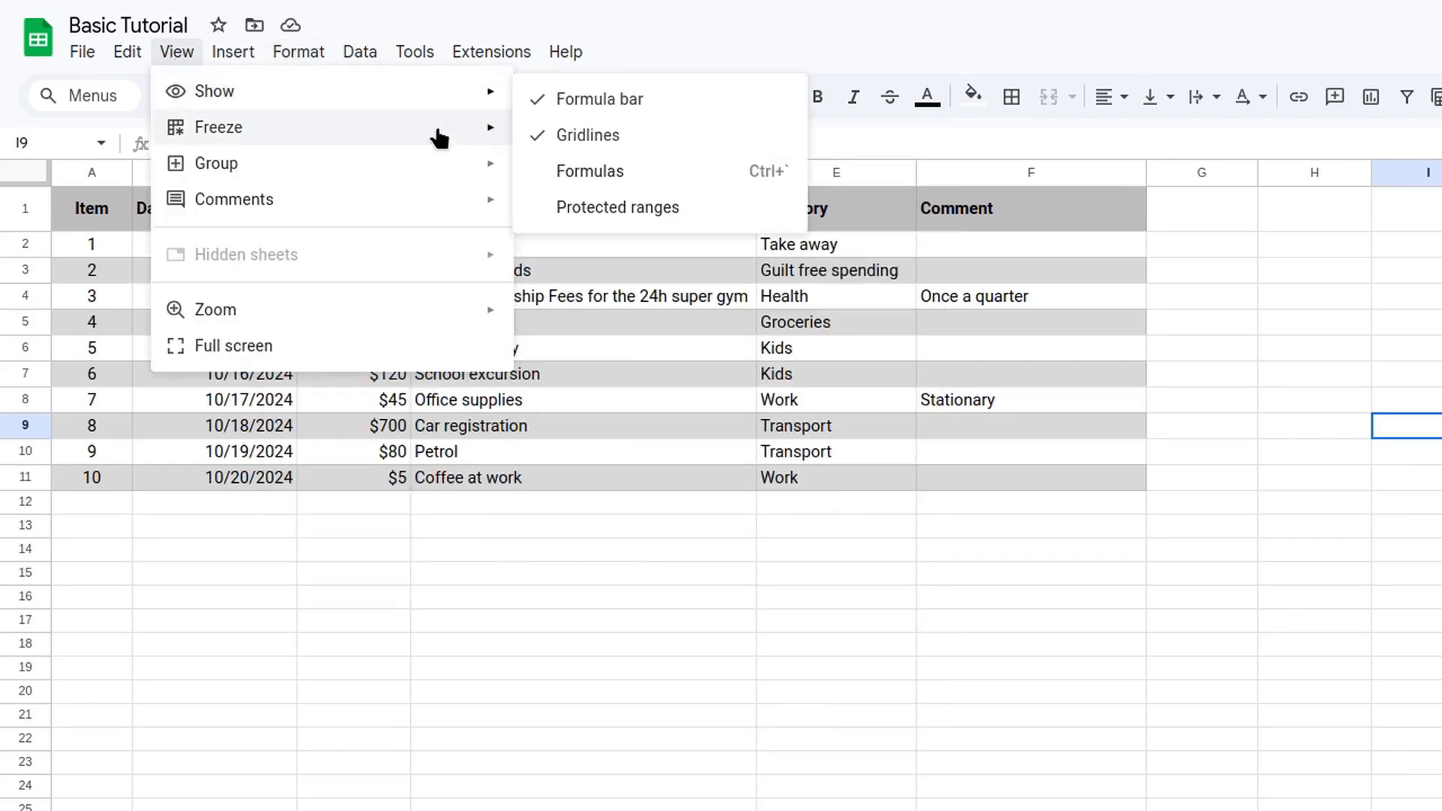
{"action": "left_click", "coordinate": [574, 135]}
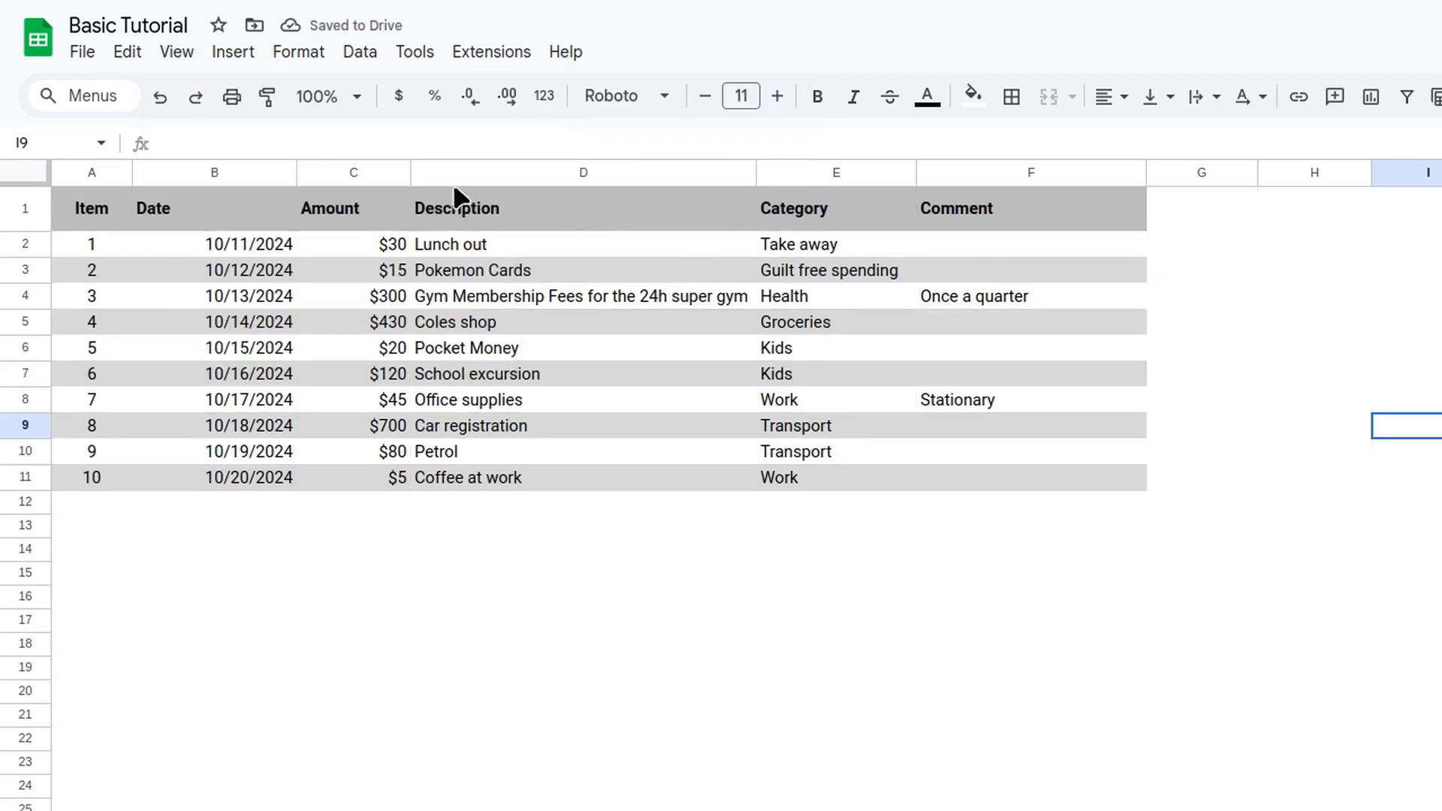
- Preview how the sheet prints without gridlines and cancel printing
{"action": "left_click", "coordinate": [230, 110]}
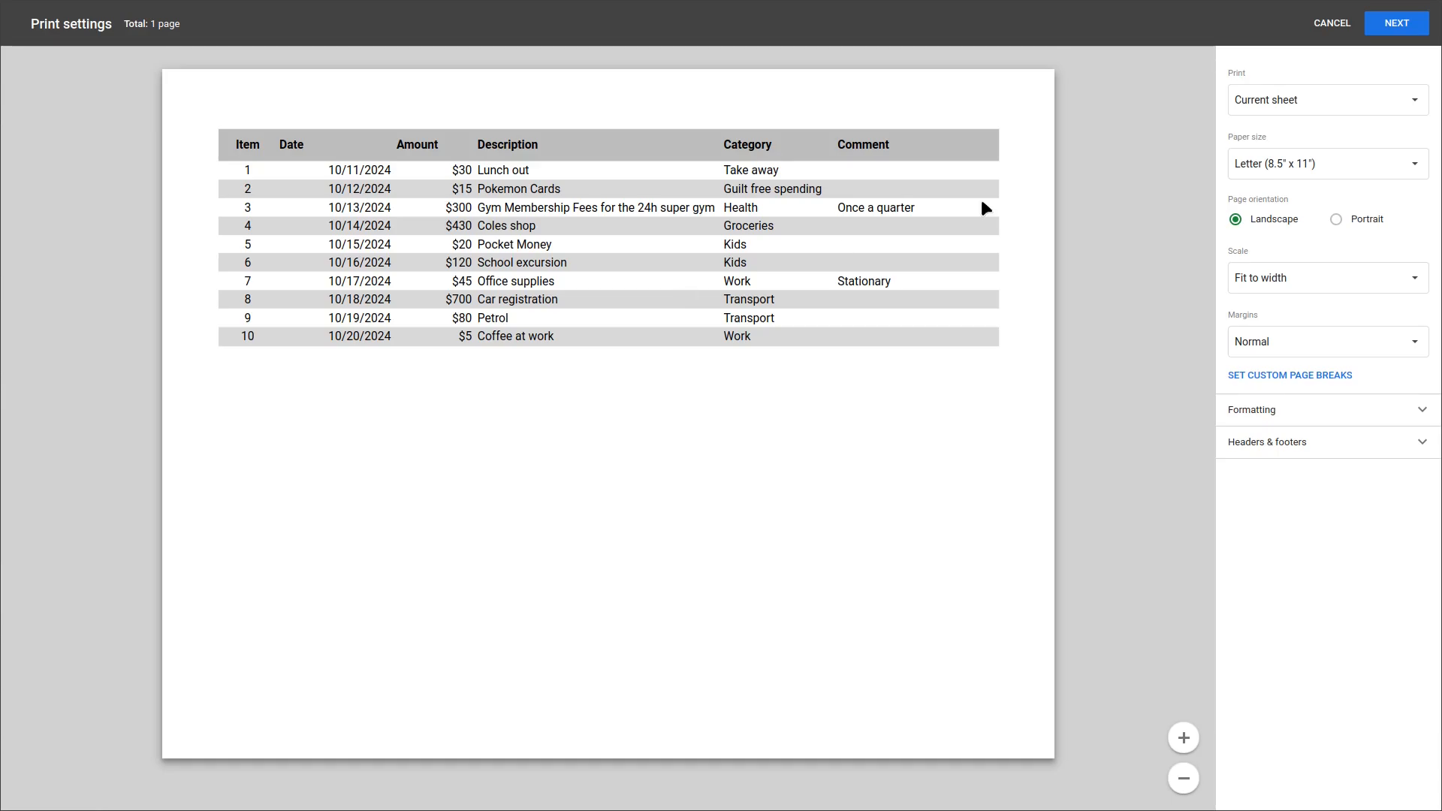
{"action": "left_click", "coordinate": [1328, 23]}
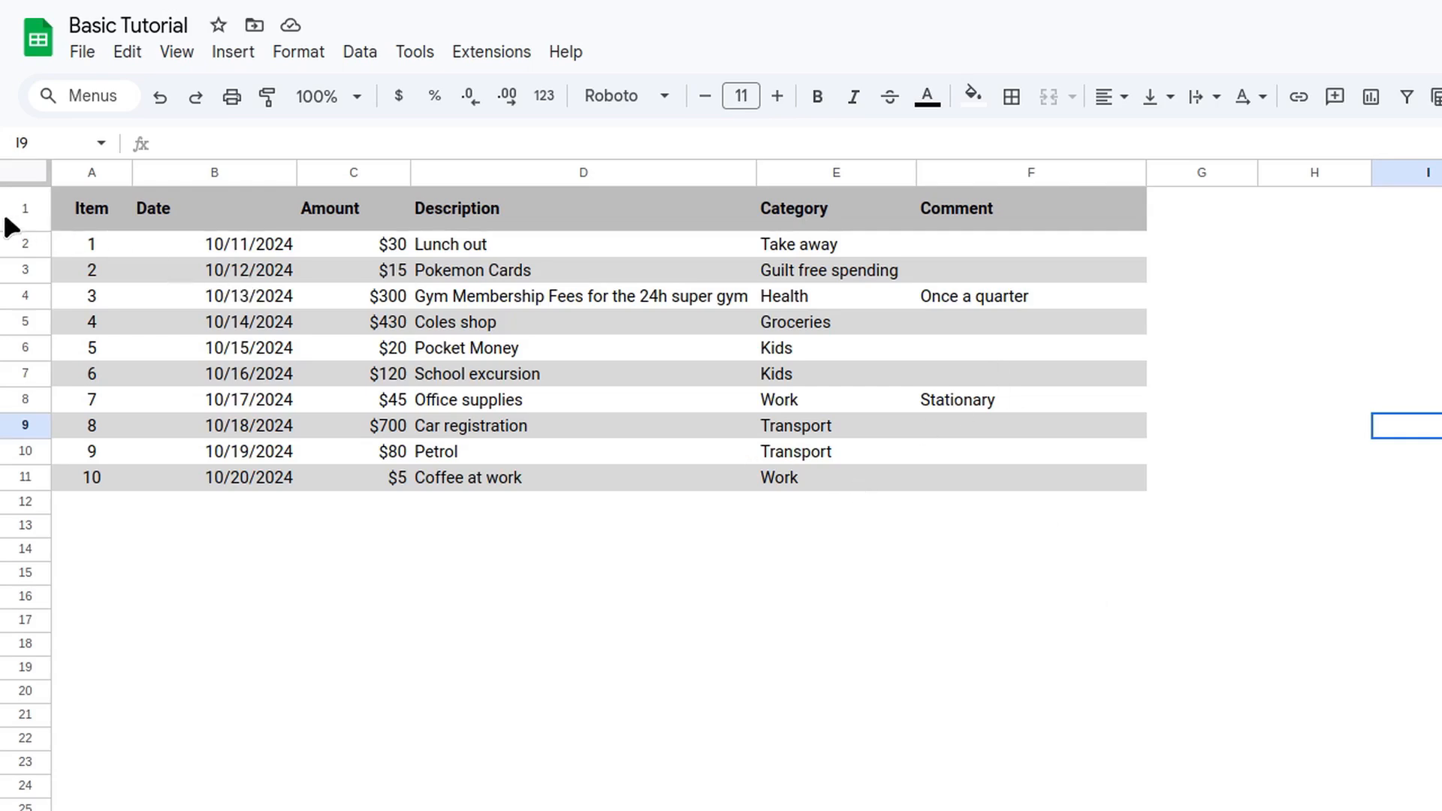
- Insert two empty rows above the table's header row
{"action": "left_click_drag", "start_coordinate": [25, 216], "coordinate": [26, 241]}
{"action": "right_click", "coordinate": [25, 241]}
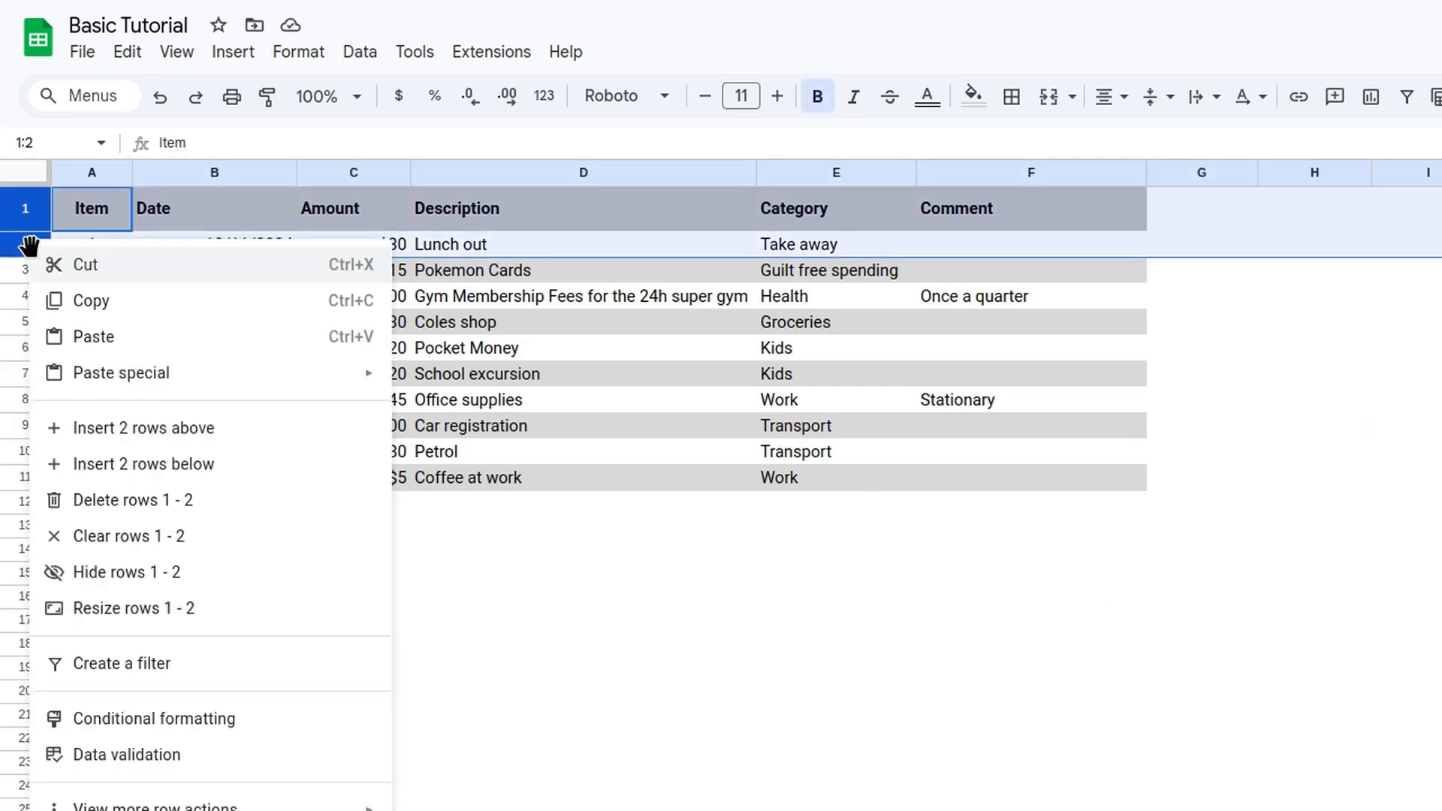
{"action": "left_click", "coordinate": [154, 427]}
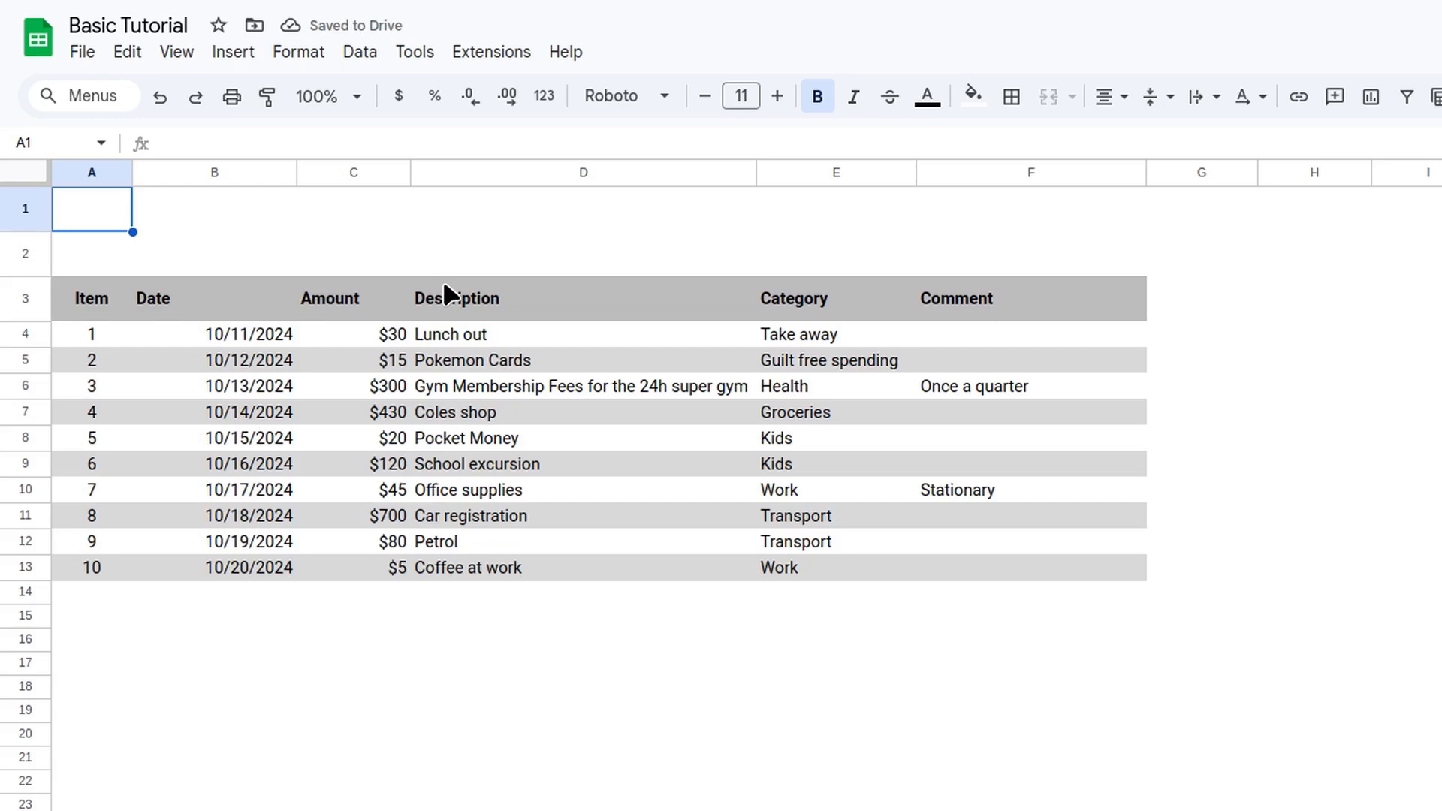
- Enter the title "Expenses: October 2024" in cell A1
{"action": "type", "text": "Expe"}
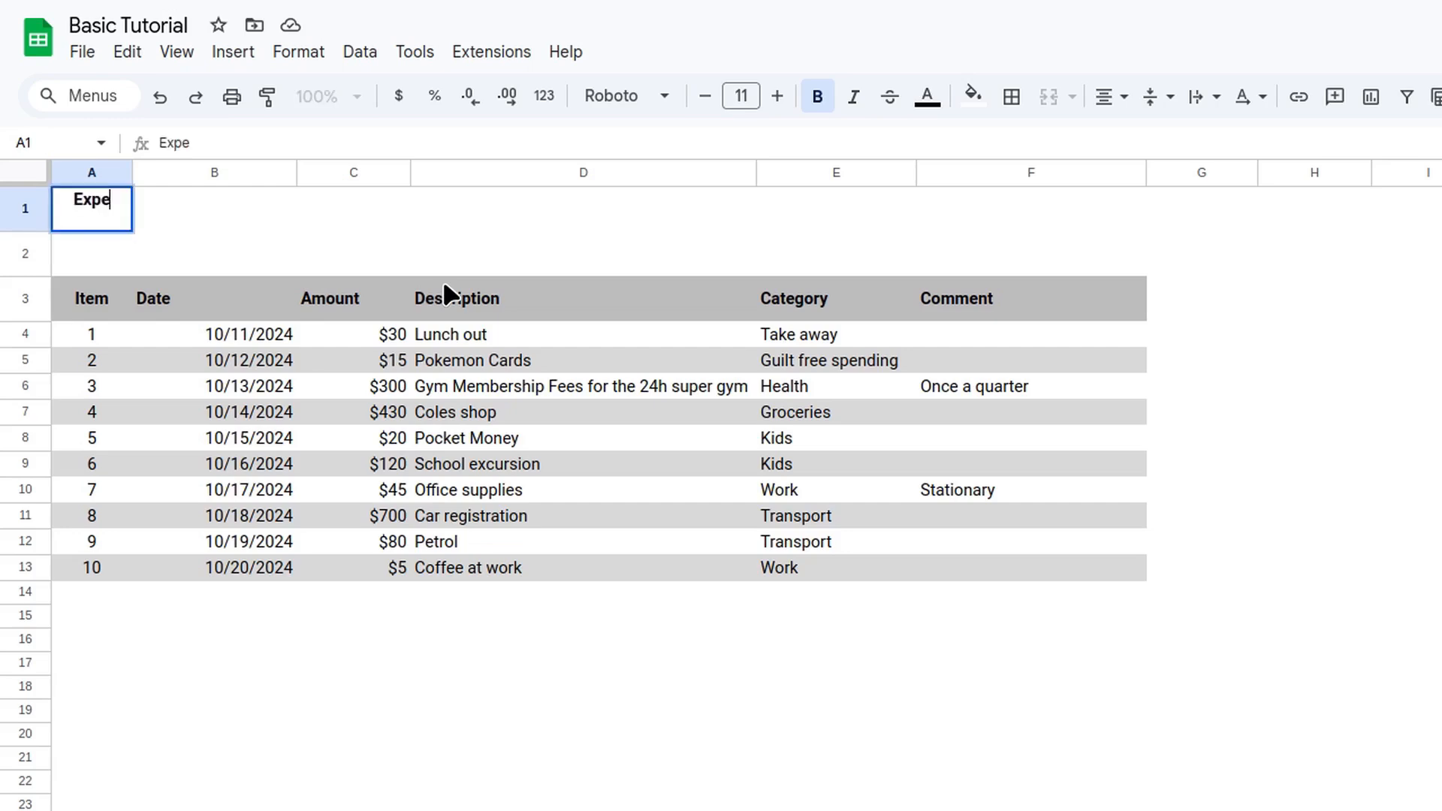
{"action": "type", "text": "nses: Octom"}
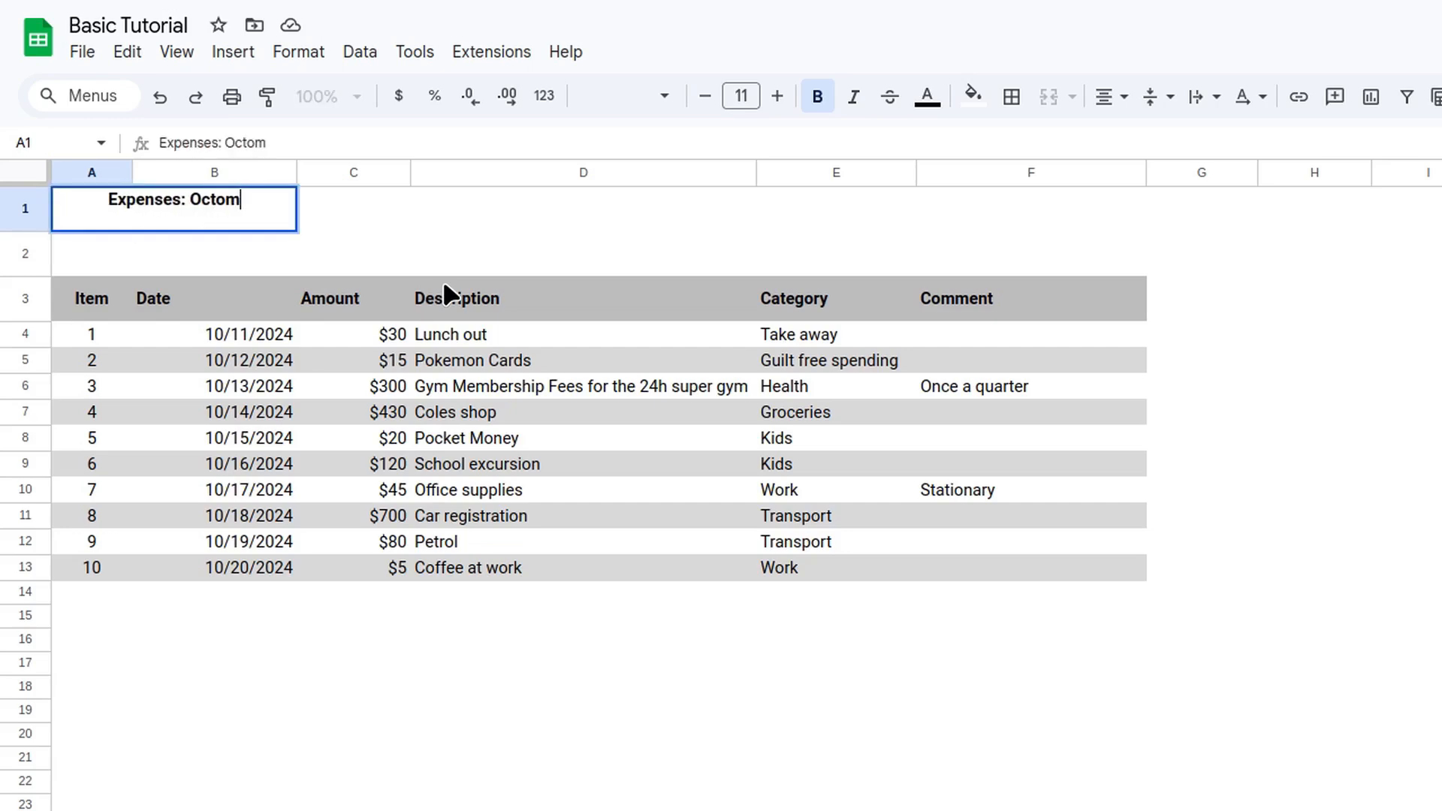
{"action": "key", "text": "BackSpace"}
{"action": "type", "text": "ber 2020"}
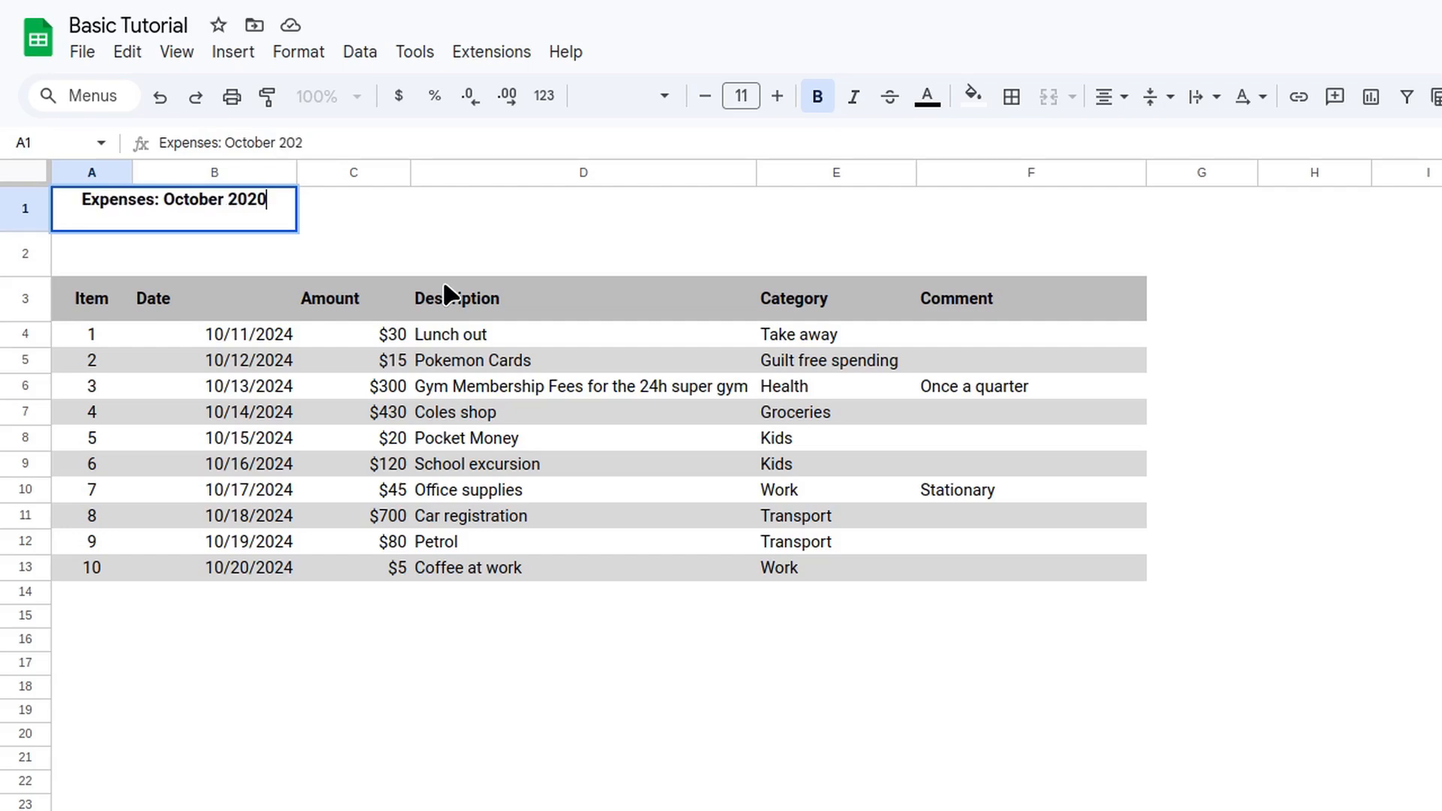
{"action": "key", "text": "BackSpace"}
{"action": "type", "text": "3"}
{"action": "key", "text": "BackSpace"}
{"action": "type", "text": "4"}
{"action": "key", "text": "Return"}
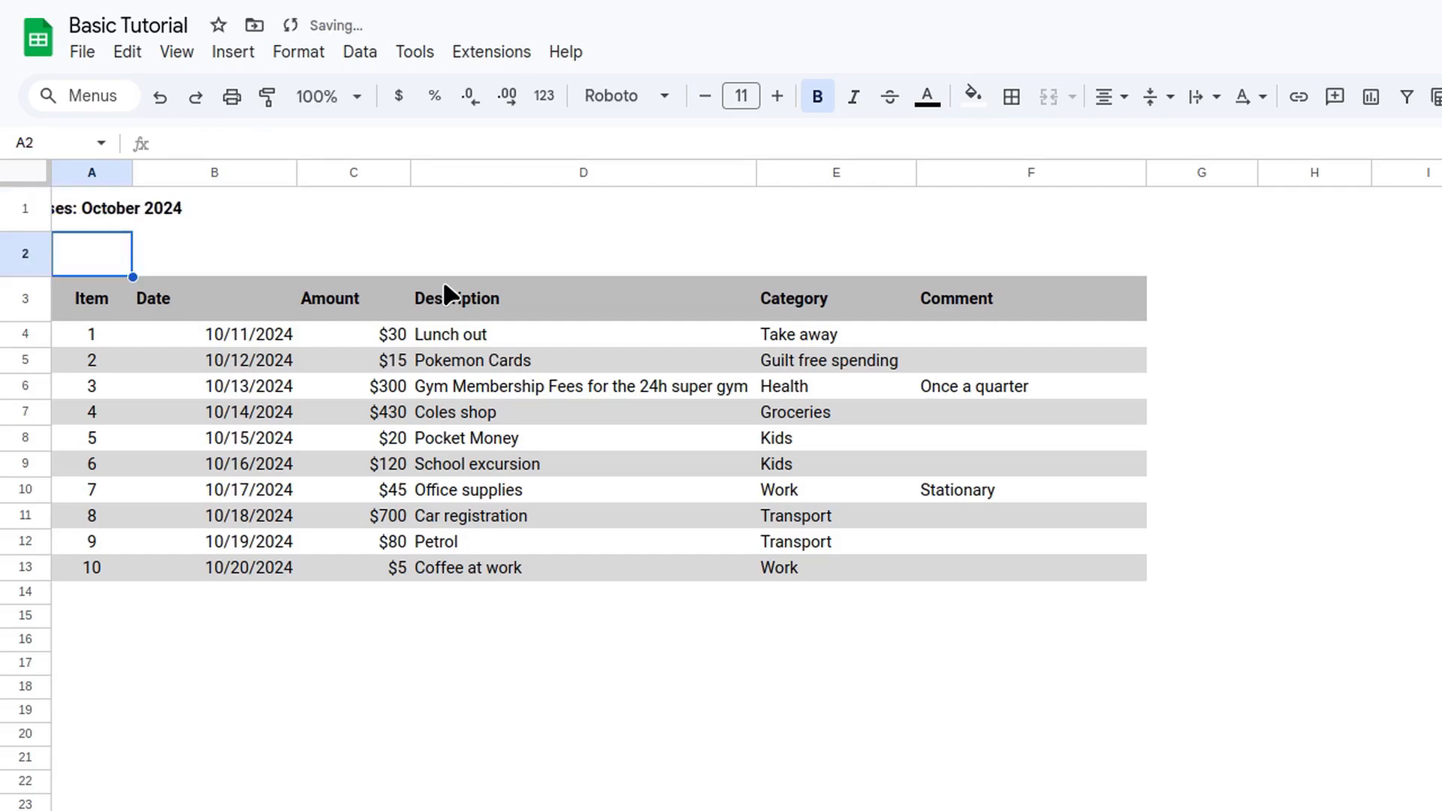
- Left-align the title in A1 and increase its font size to 14
{"action": "left_click", "coordinate": [93, 215]}
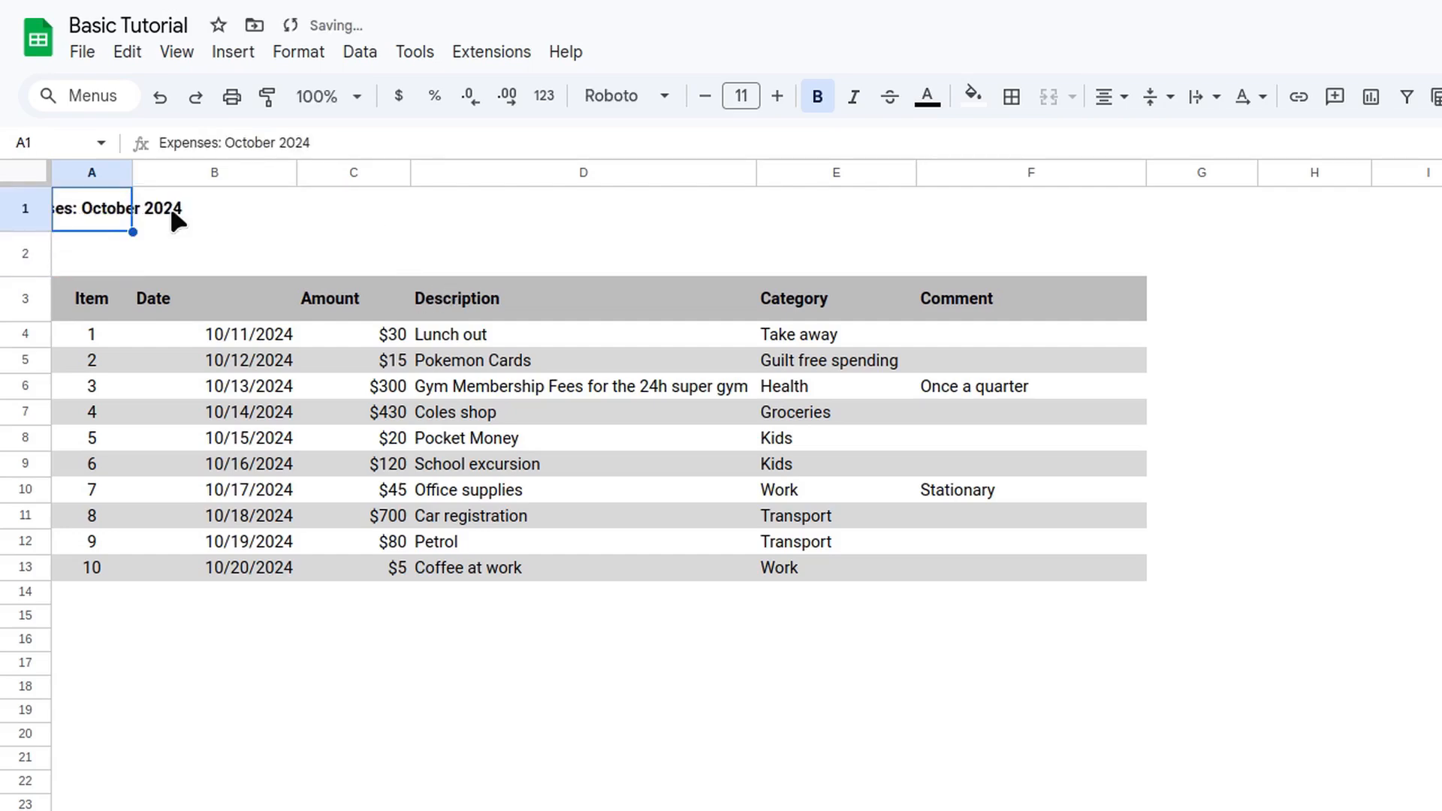
{"action": "left_click", "coordinate": [1123, 106]}
{"action": "left_click", "coordinate": [1116, 140]}
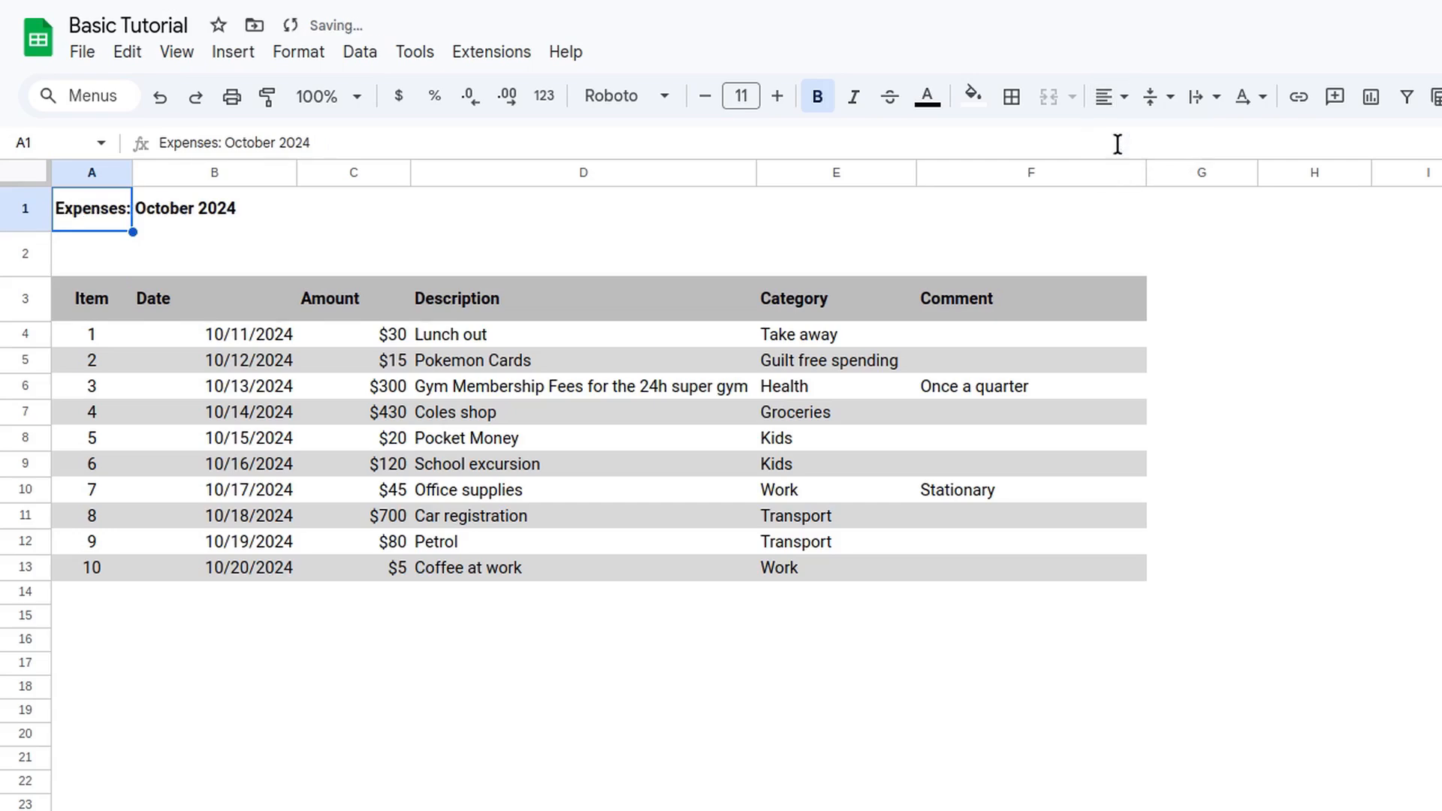
{"action": "left_click", "coordinate": [778, 98]}
{"action": "left_click", "coordinate": [777, 98]}
{"action": "left_click", "coordinate": [777, 98]}
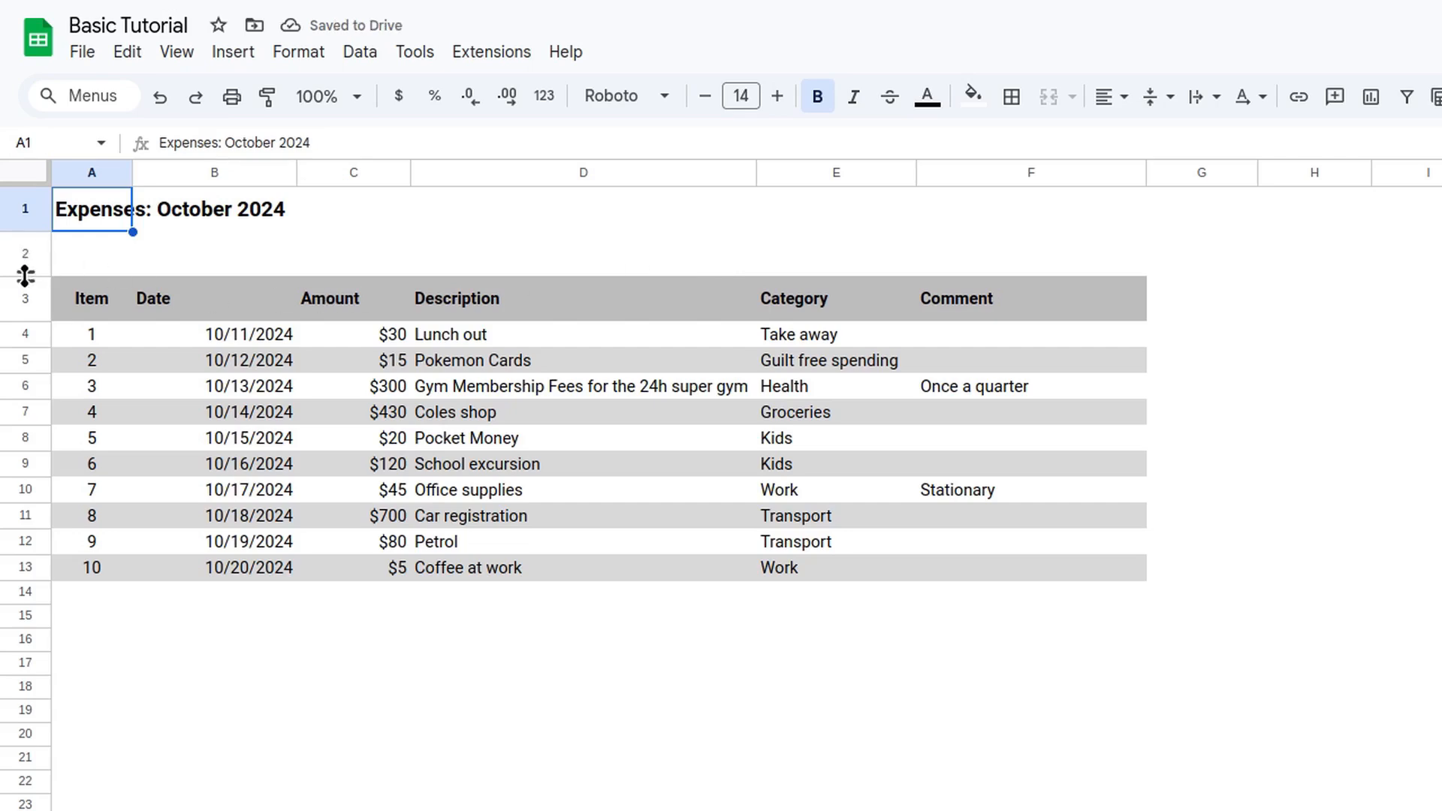
- Delete the empty row 2 between the title and the table's header row
{"action": "left_click_drag", "start_coordinate": [28, 275], "coordinate": [32, 240]}
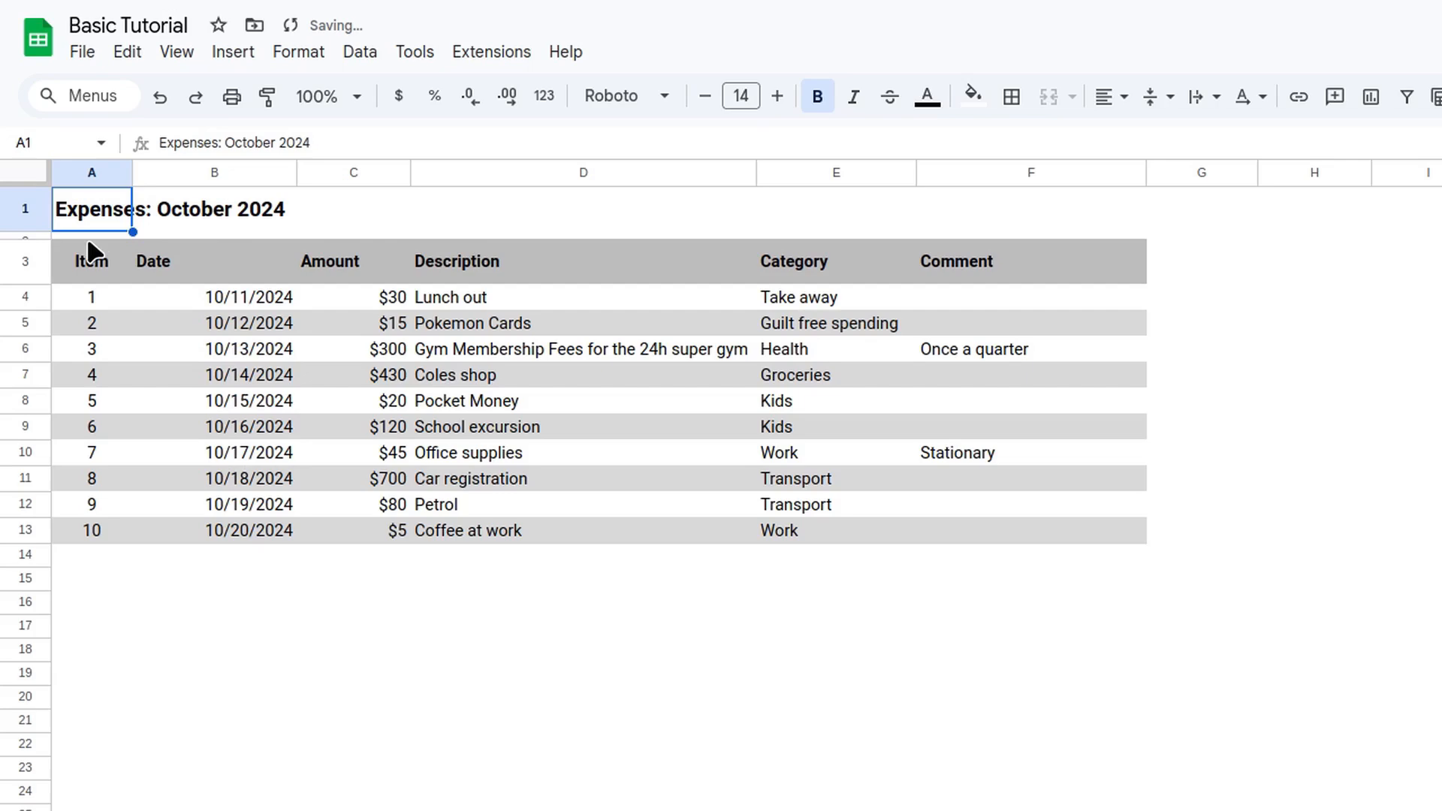
{"action": "left_click", "coordinate": [27, 236]}
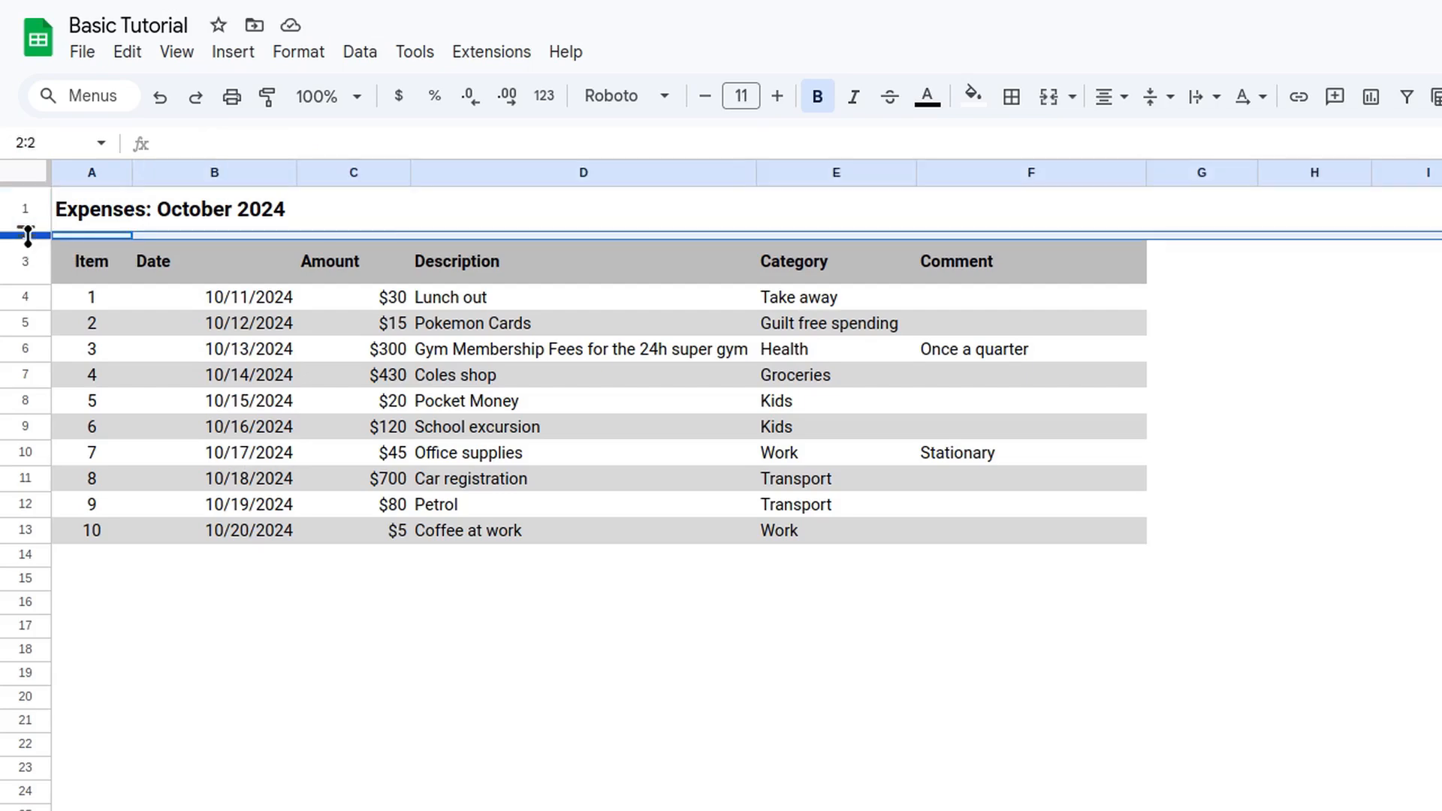
{"action": "right_click", "coordinate": [26, 234]}
{"action": "left_click", "coordinate": [120, 498]}
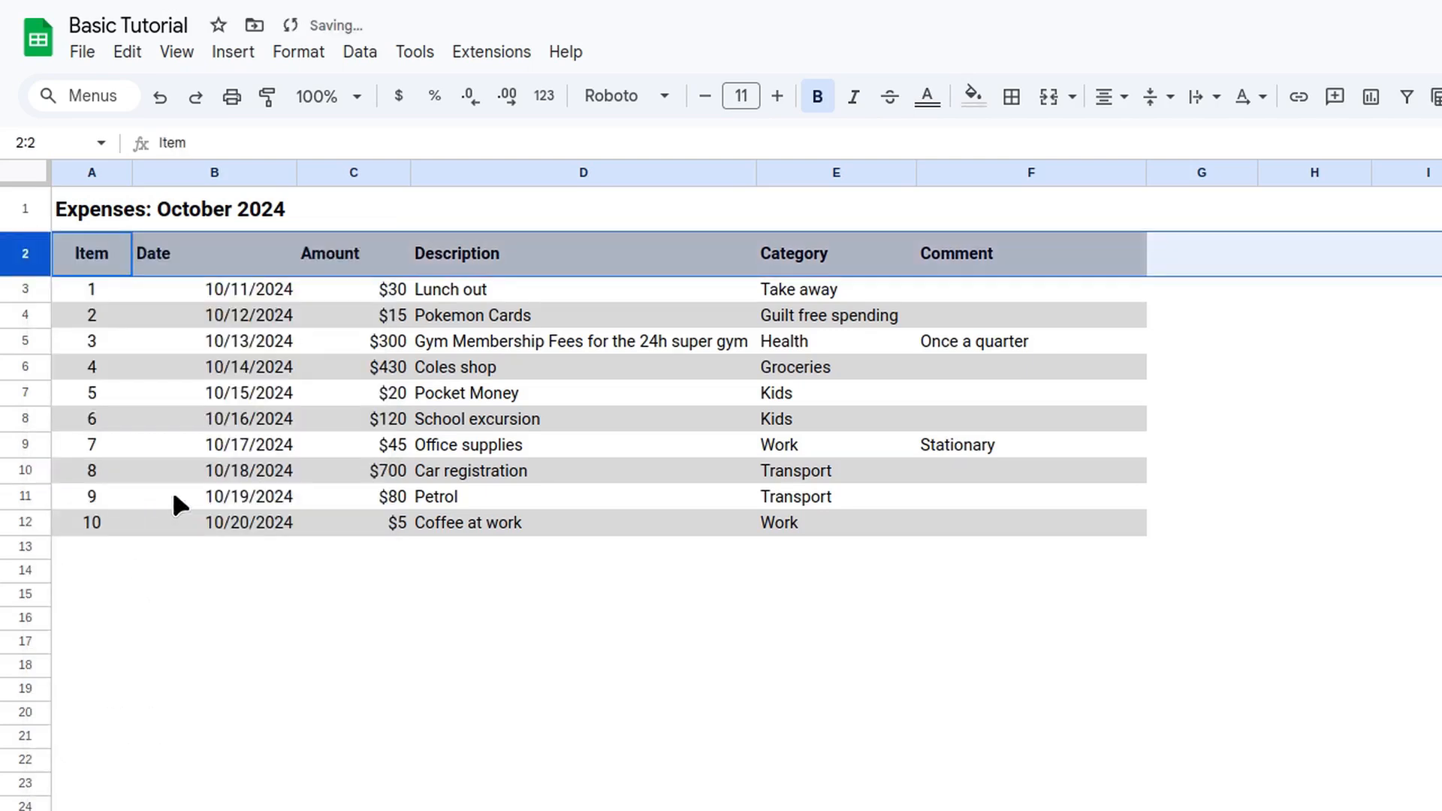
{"action": "left_click", "coordinate": [545, 635]}
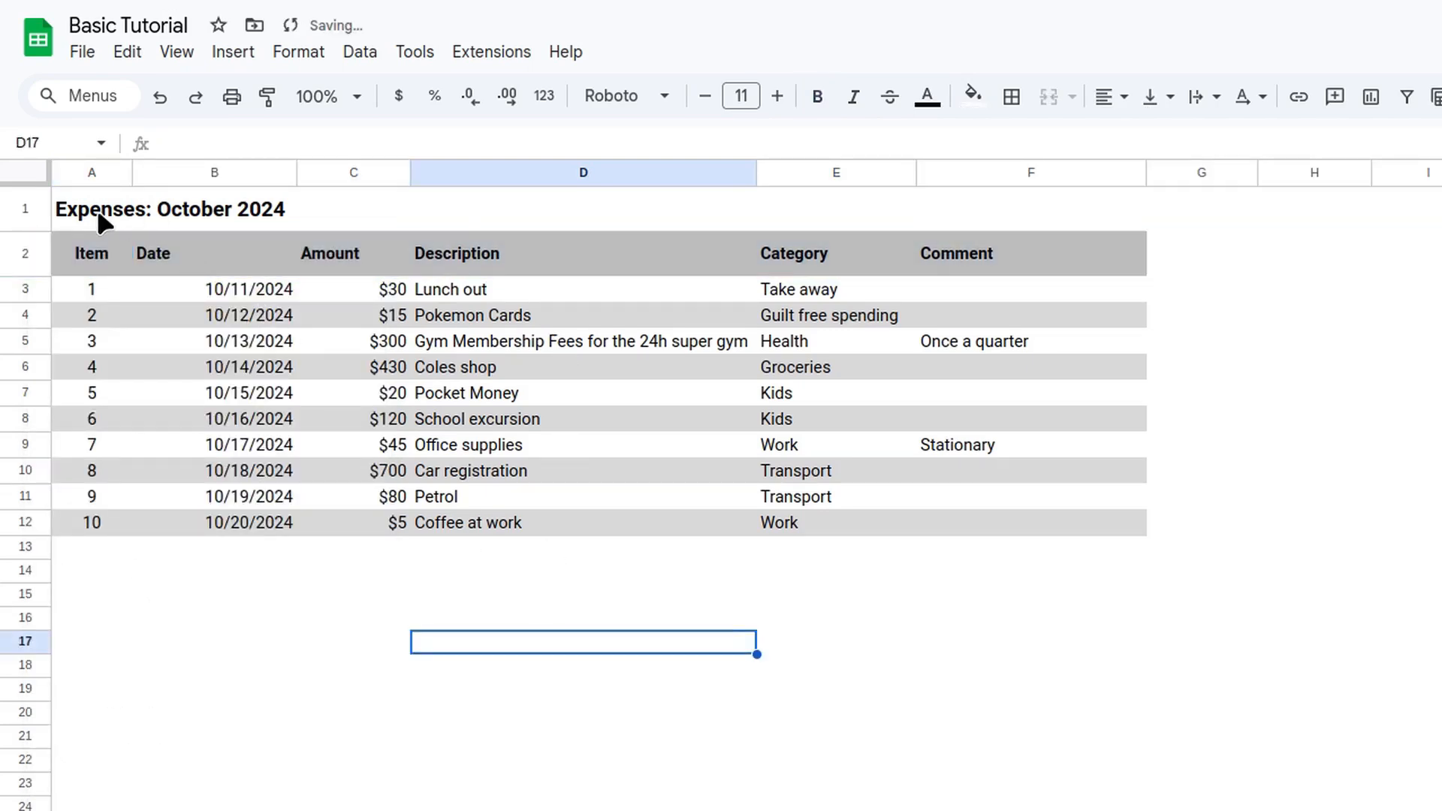
- Reduce the header row's height slightly and narrow the Date column to fit its dates closely
{"action": "left_click_drag", "start_coordinate": [31, 272], "coordinate": [26, 263]}
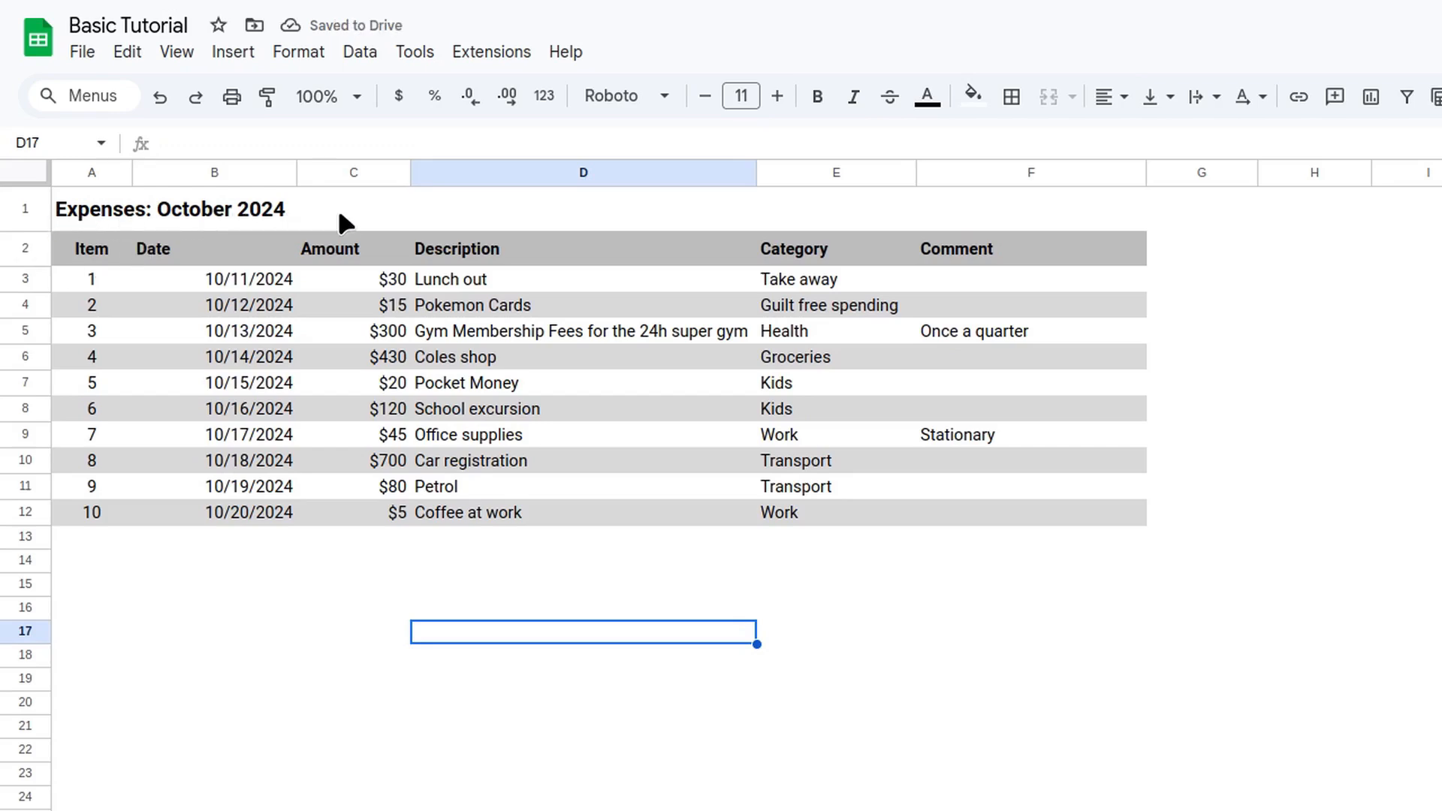
{"action": "left_click", "coordinate": [220, 259]}
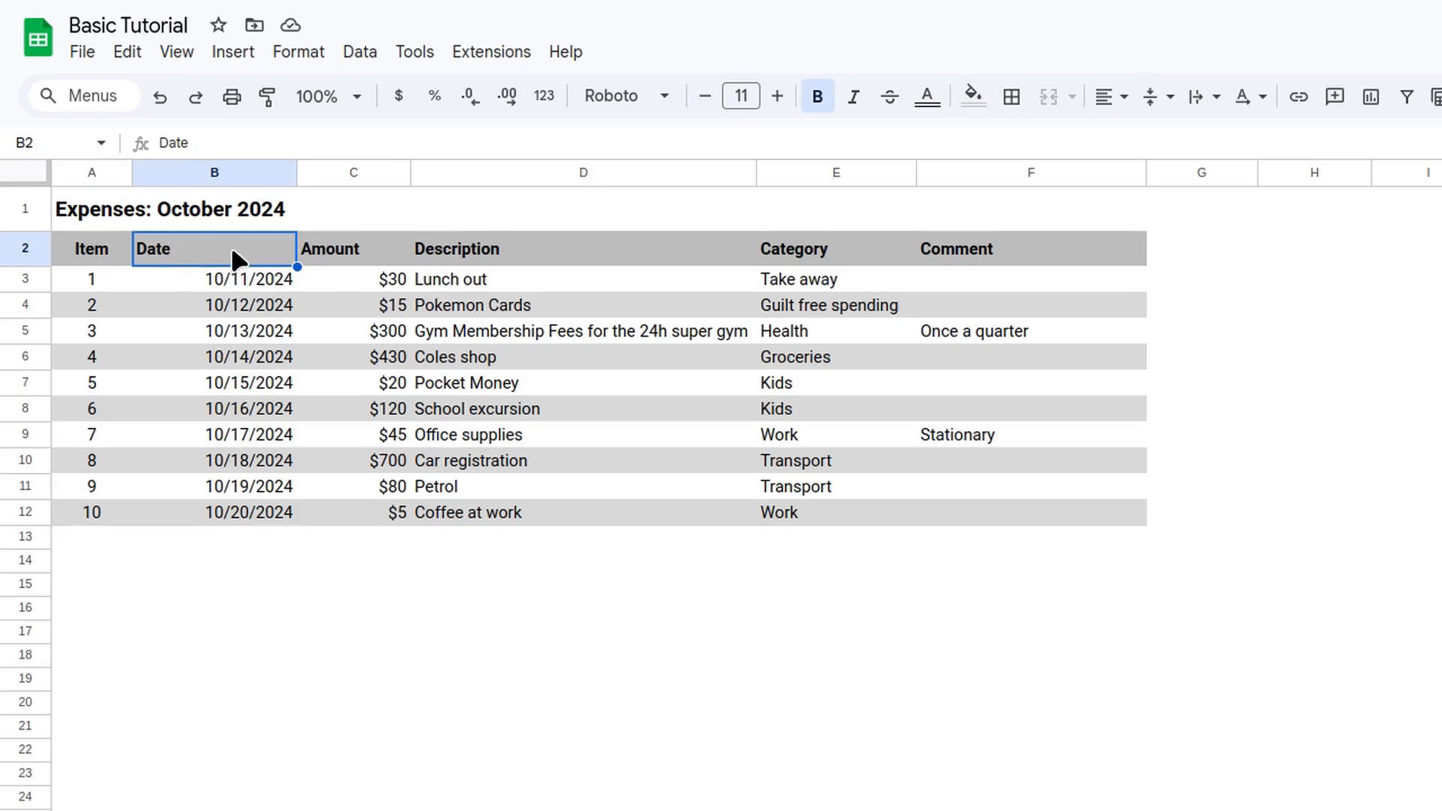
{"action": "left_click", "coordinate": [259, 285]}
{"action": "left_click", "coordinate": [285, 252]}
{"action": "left_click_drag", "start_coordinate": [297, 172], "coordinate": [242, 176]}
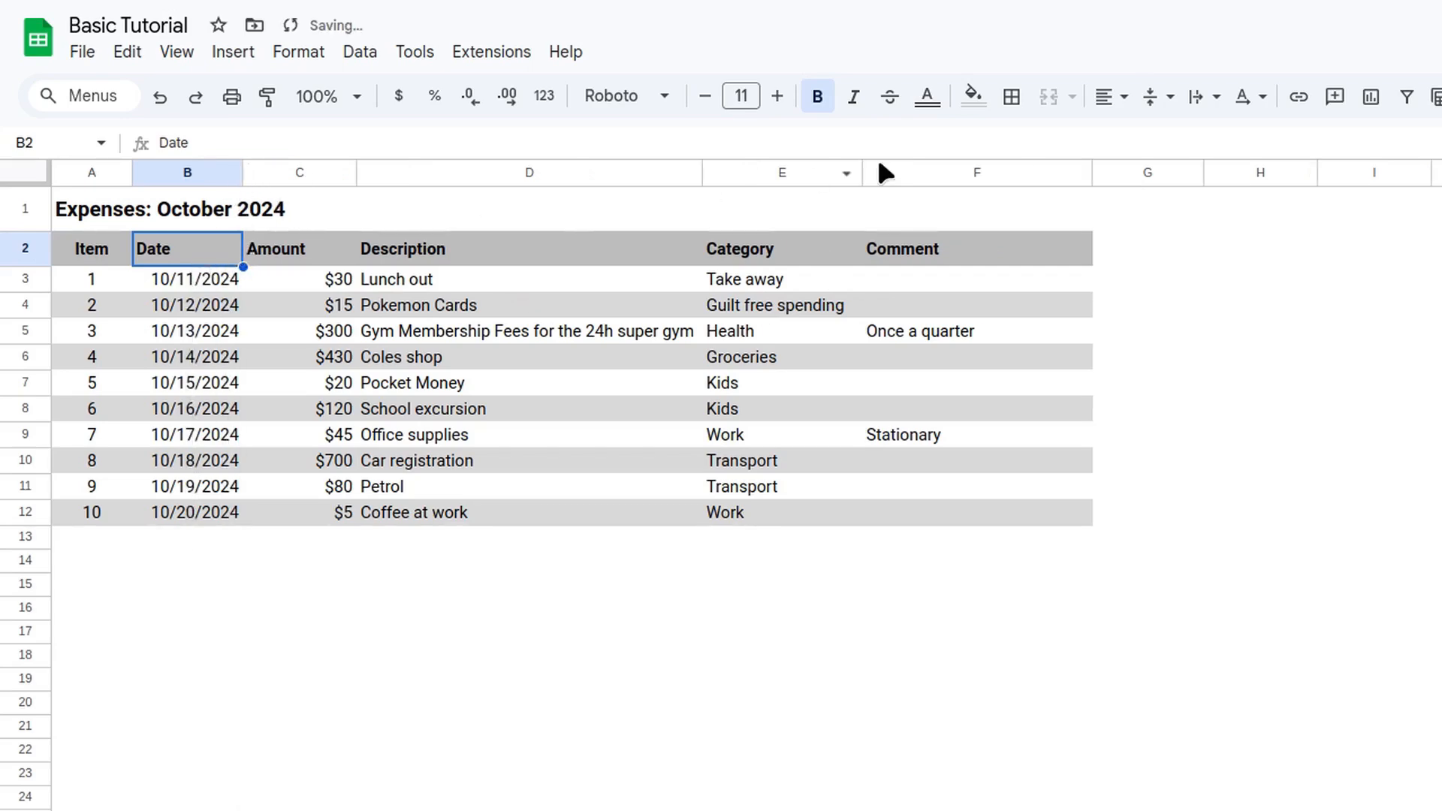
- Right-align the Date and Amount headers and narrow the Amount column slightly
{"action": "left_click", "coordinate": [1117, 105]}
{"action": "left_click", "coordinate": [1178, 140]}
{"action": "left_click", "coordinate": [318, 255]}
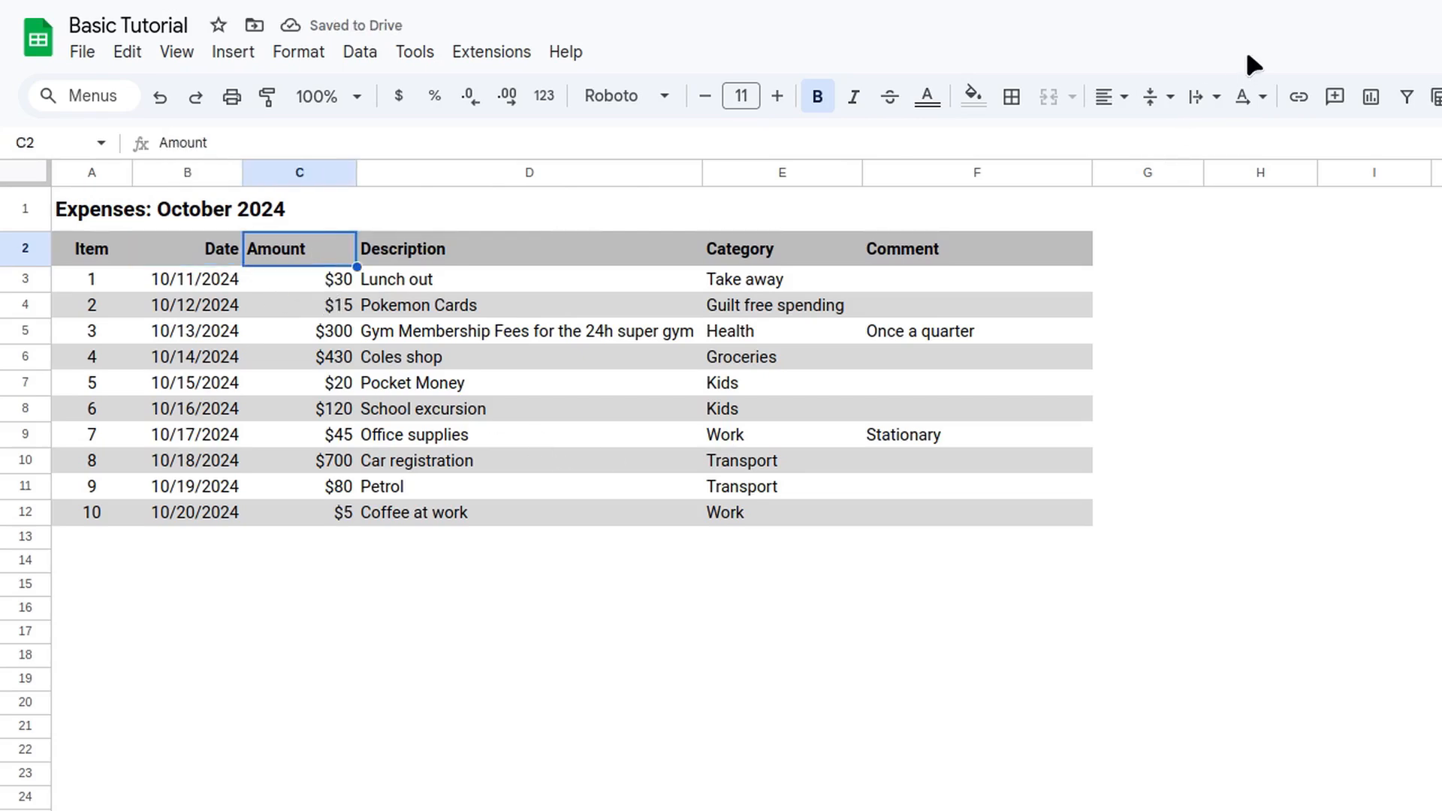
{"action": "left_click", "coordinate": [1117, 105]}
{"action": "left_click", "coordinate": [1181, 140]}
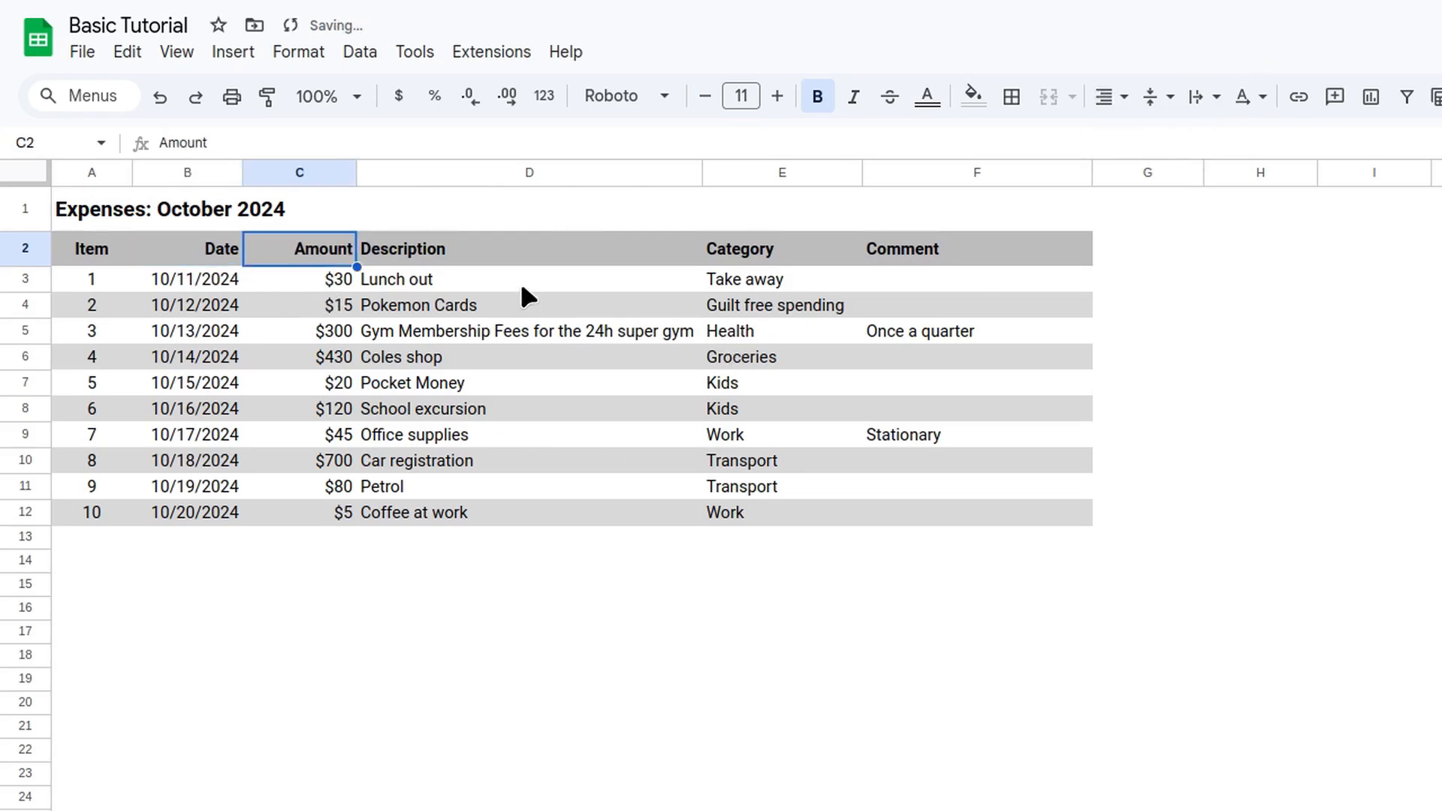
{"action": "left_click", "coordinate": [485, 256]}
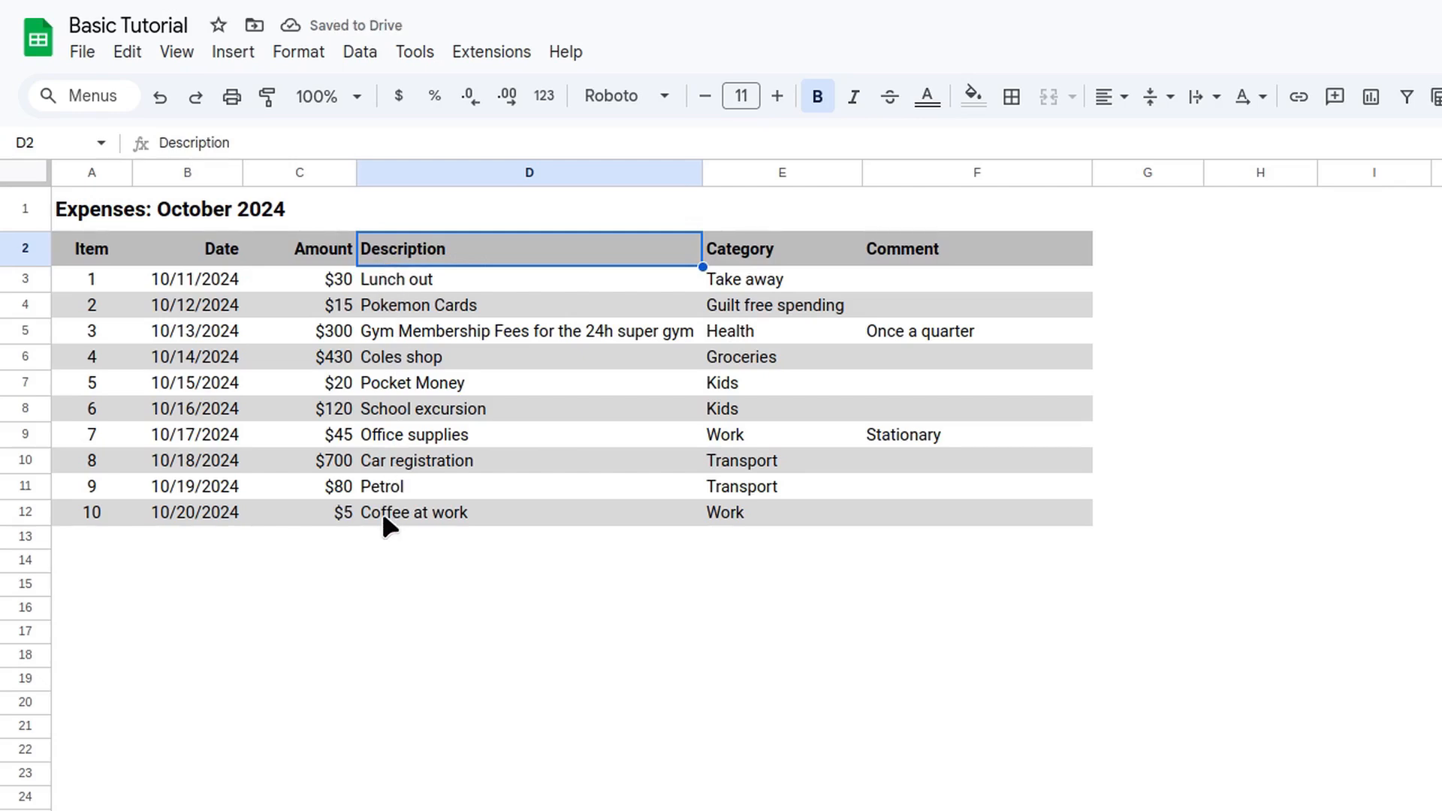
{"action": "left_click_drag", "start_coordinate": [357, 172], "coordinate": [342, 172]}
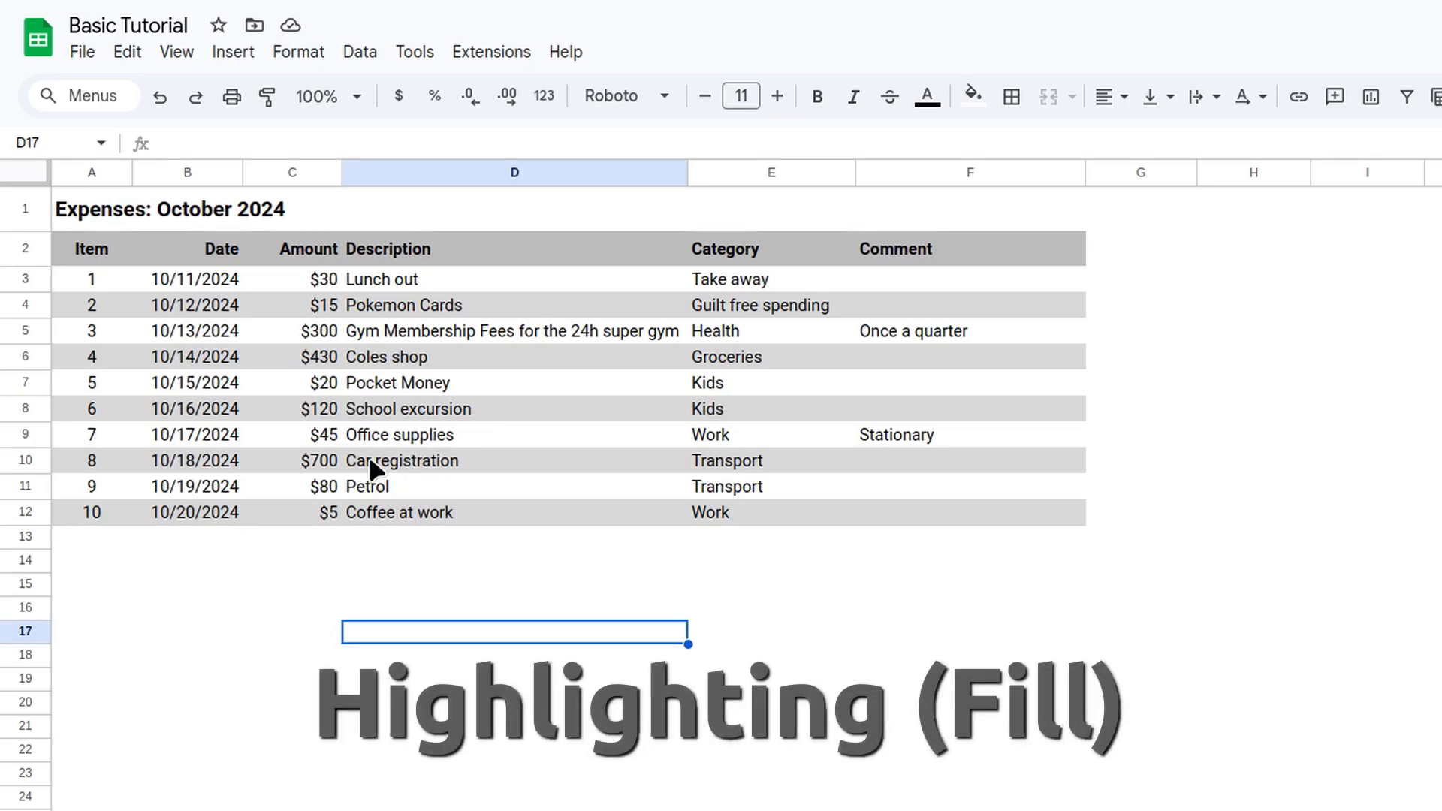
- Fill the Car registration amount in C10 with bright yellow
{"action": "left_click", "coordinate": [301, 460]}
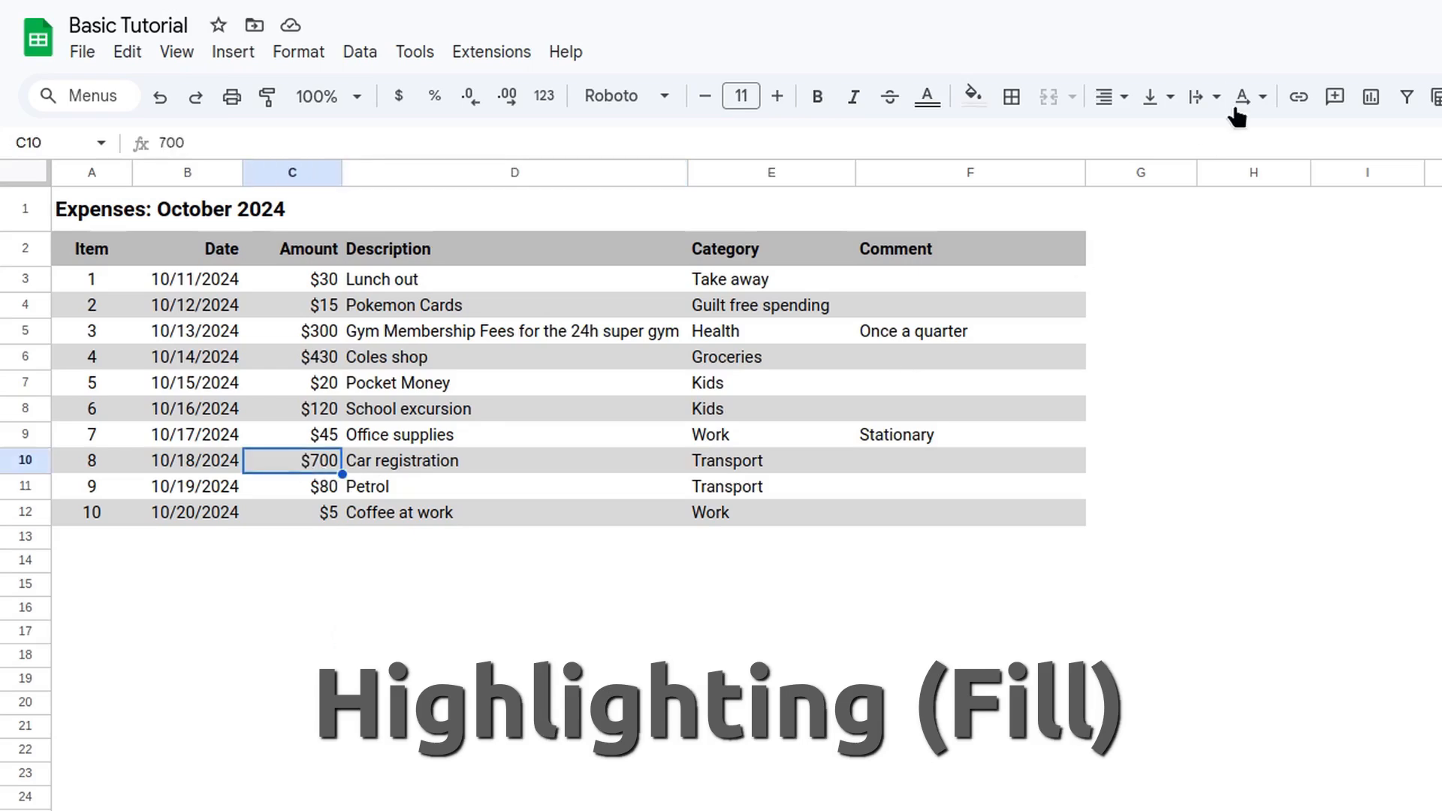
{"action": "left_click", "coordinate": [971, 96]}
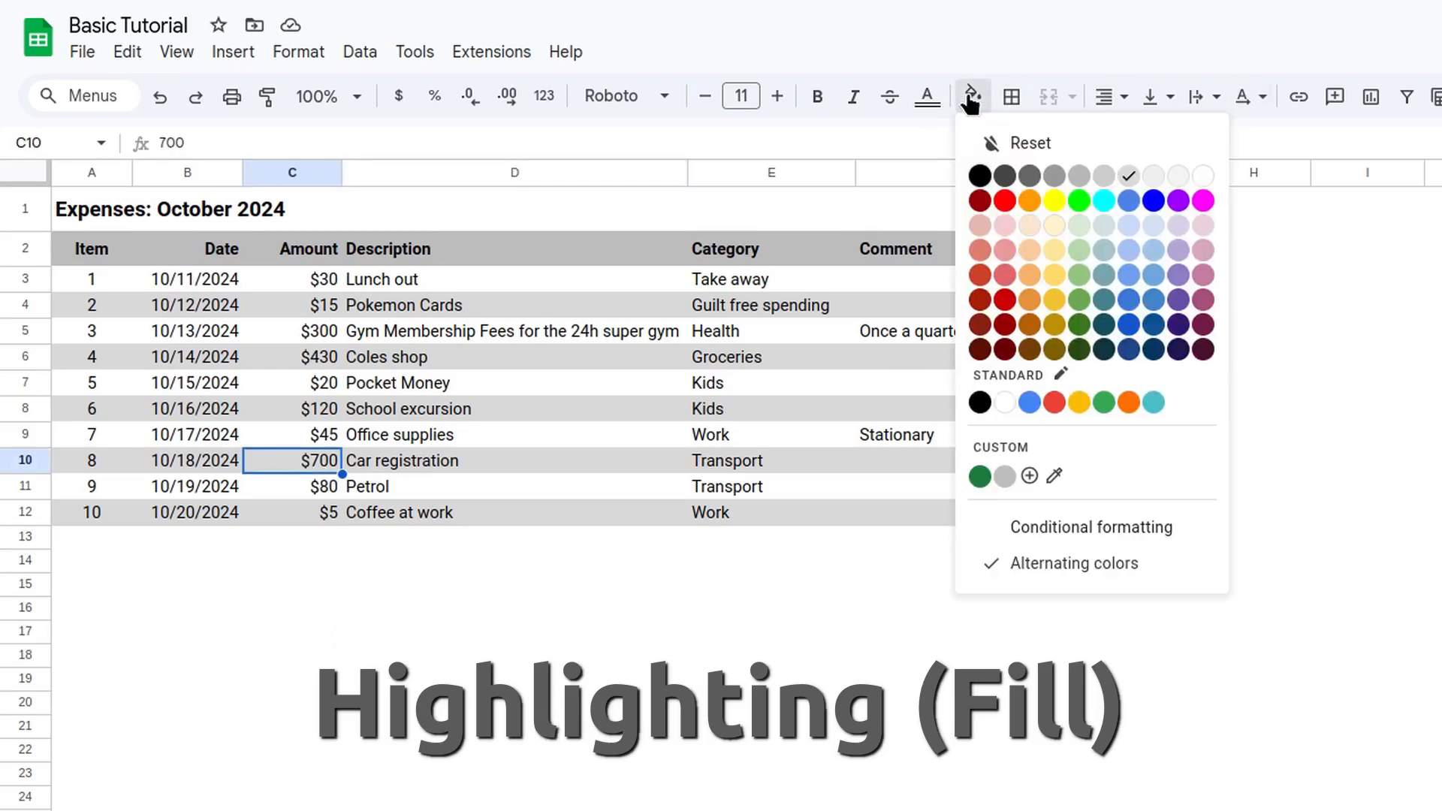
{"action": "left_click", "coordinate": [1055, 200]}
{"action": "left_click", "coordinate": [599, 464]}
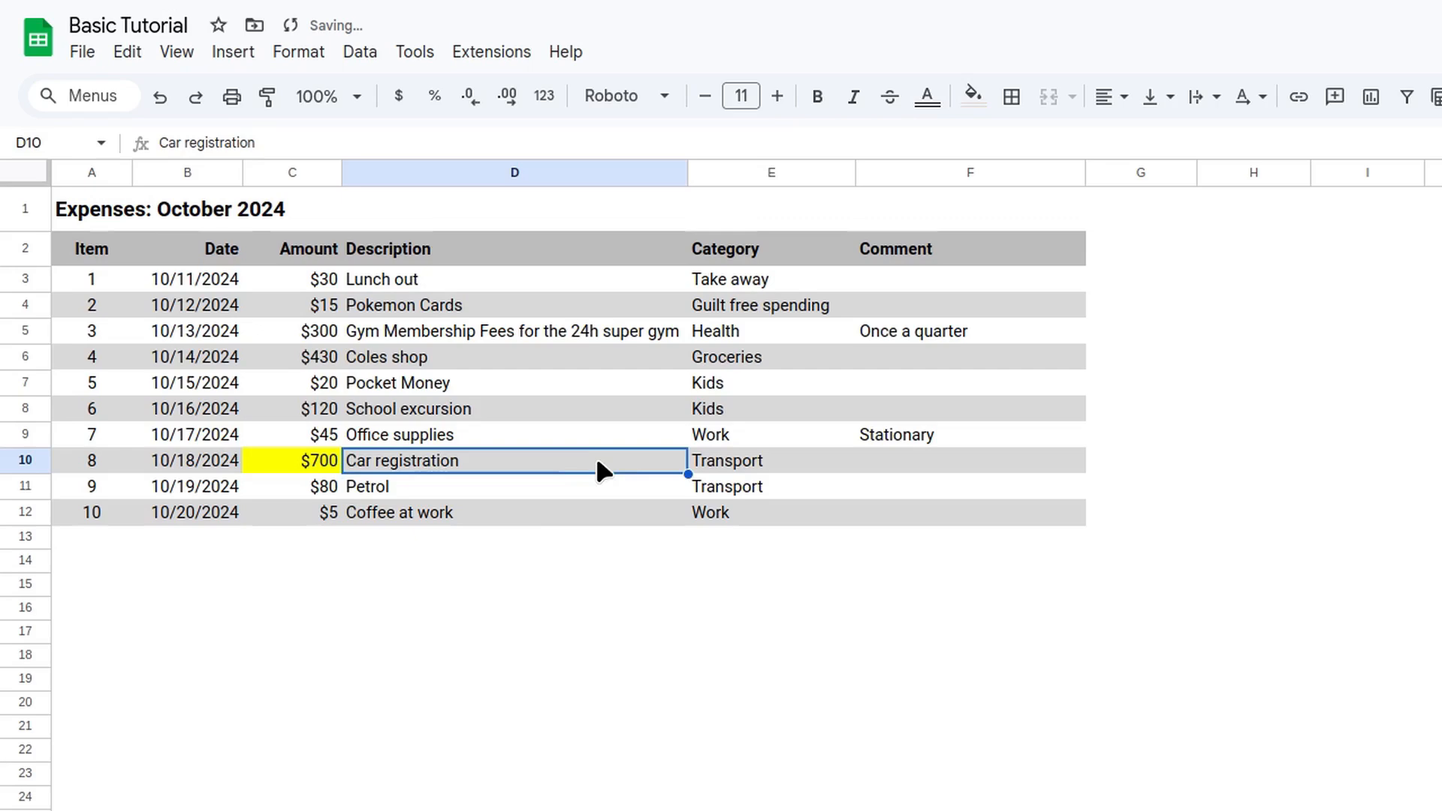
- Try softer fills on amount cell C10, from the palest yellow to the next darker light yellow
{"action": "left_click", "coordinate": [306, 466]}
{"action": "left_click", "coordinate": [974, 96]}
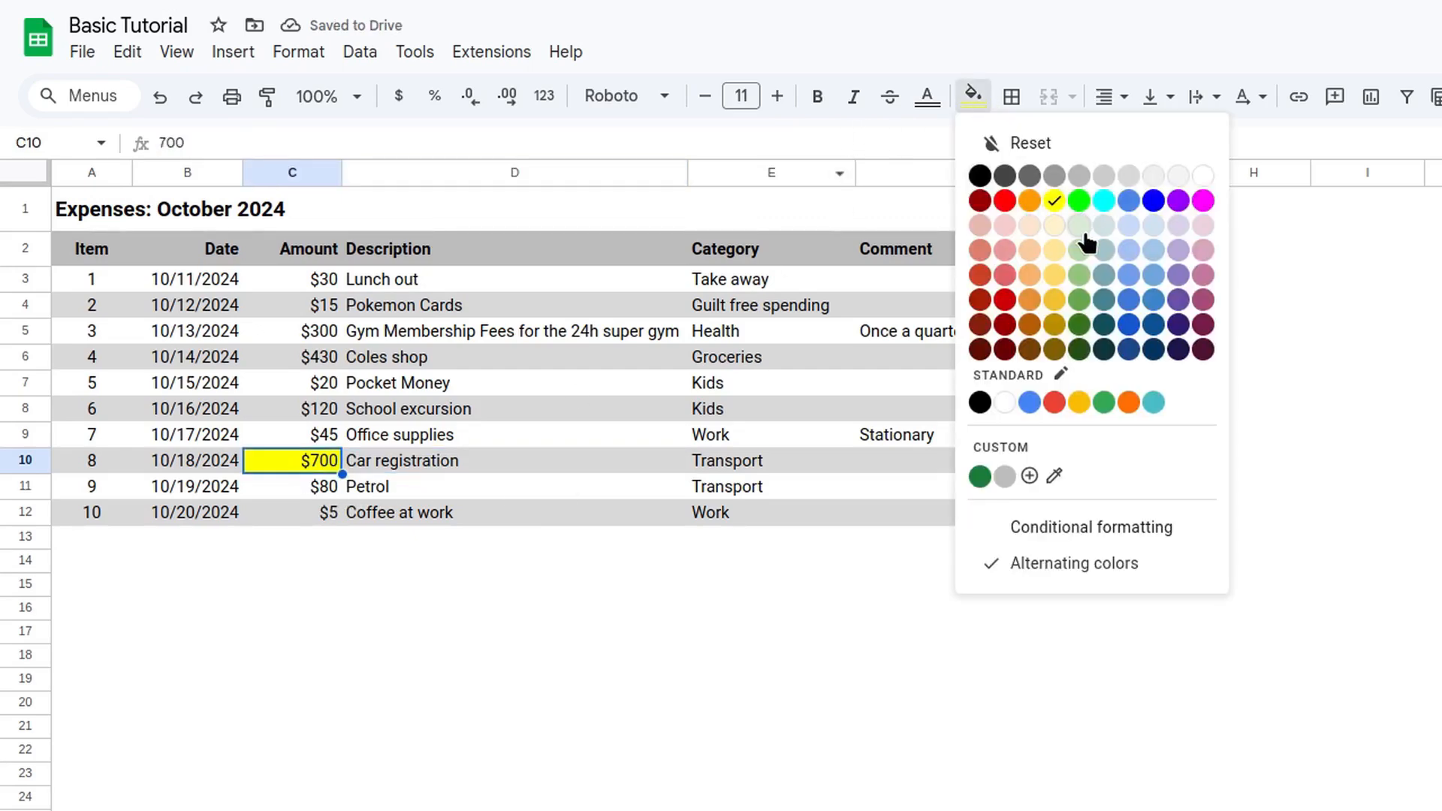
{"action": "left_click", "coordinate": [1055, 225]}
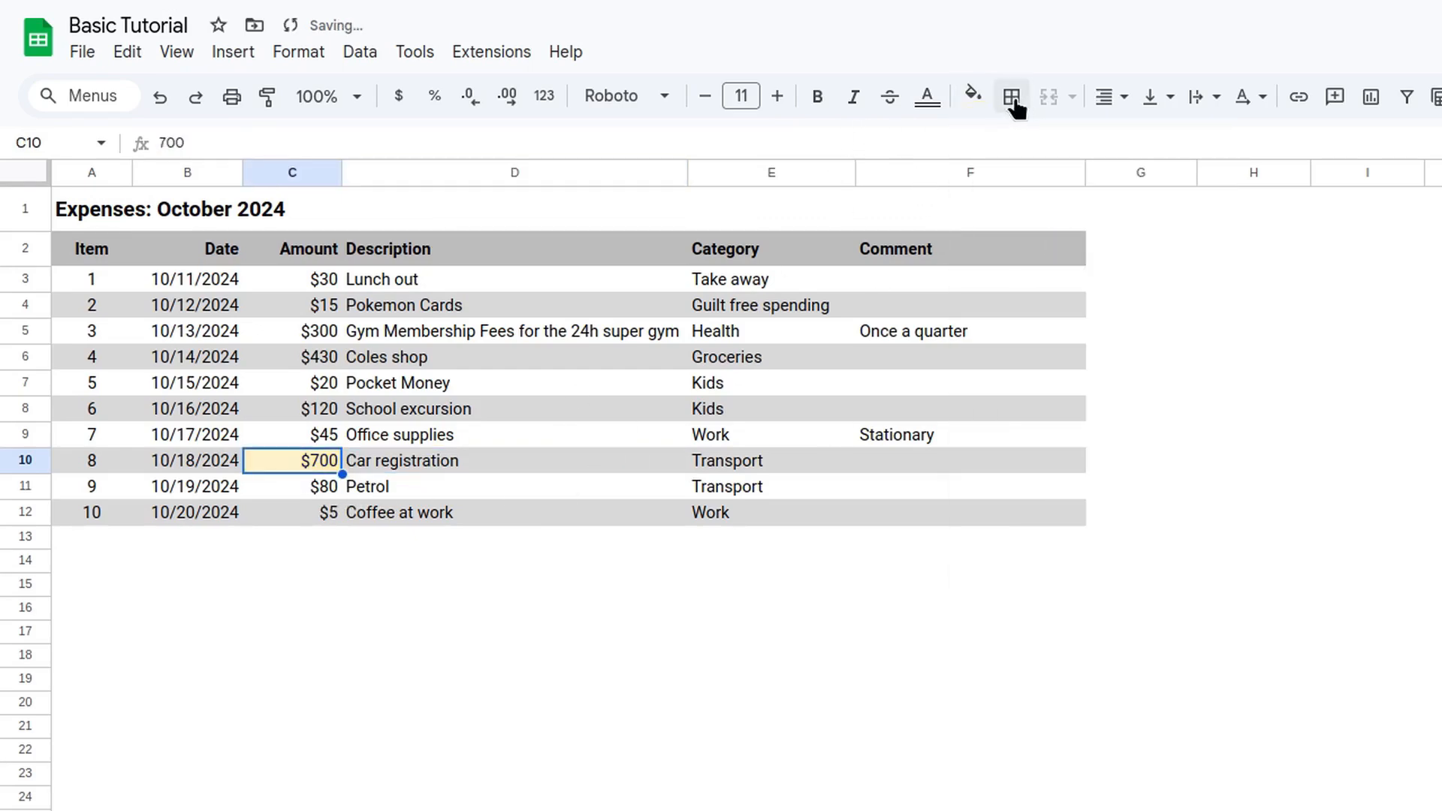
{"action": "left_click", "coordinate": [974, 98]}
{"action": "left_click", "coordinate": [764, 364]}
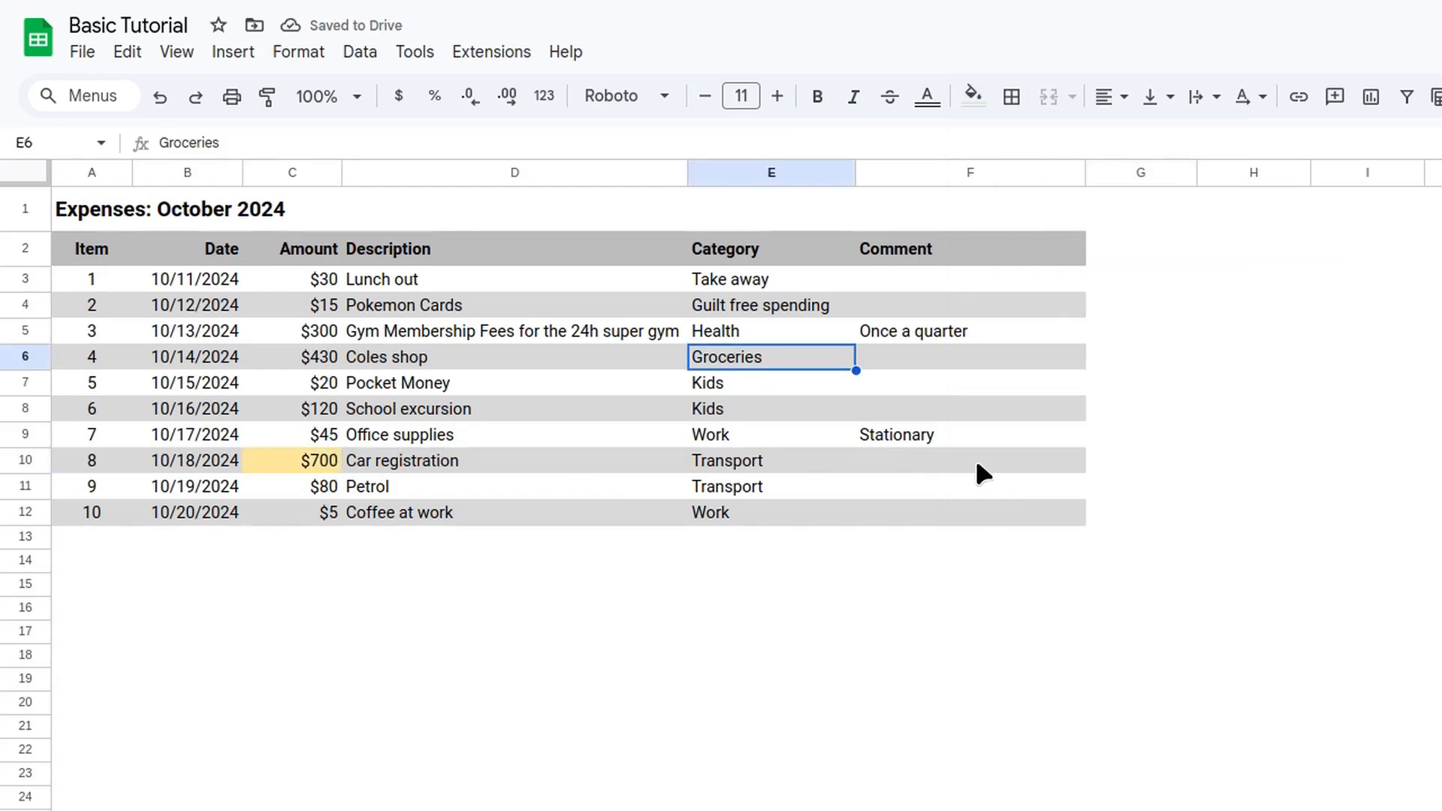
- Highlight the whole Car registration entry, A10:F10, with the second-lightest yellow fill
{"action": "left_click_drag", "start_coordinate": [975, 460], "coordinate": [103, 477]}
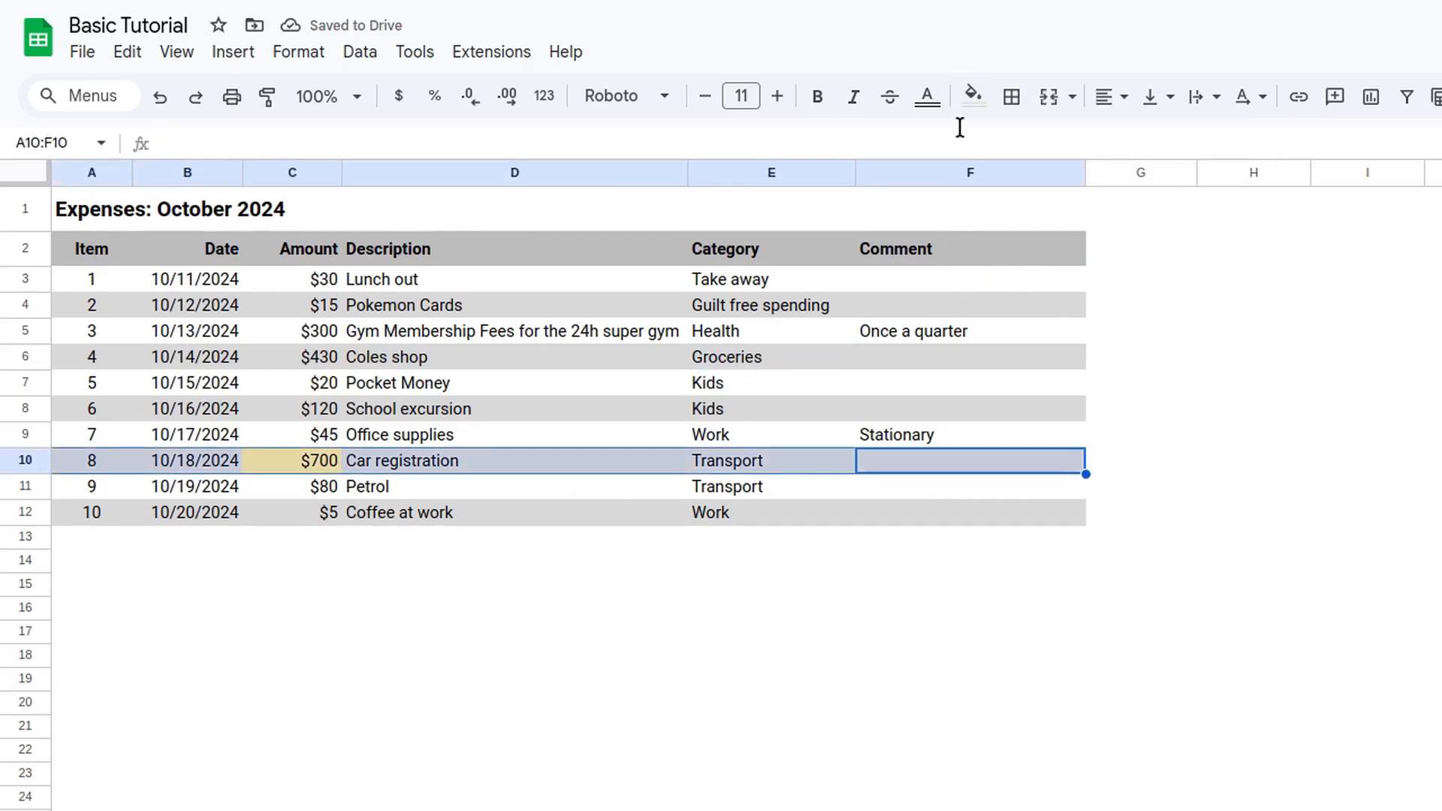
{"action": "left_click", "coordinate": [973, 96]}
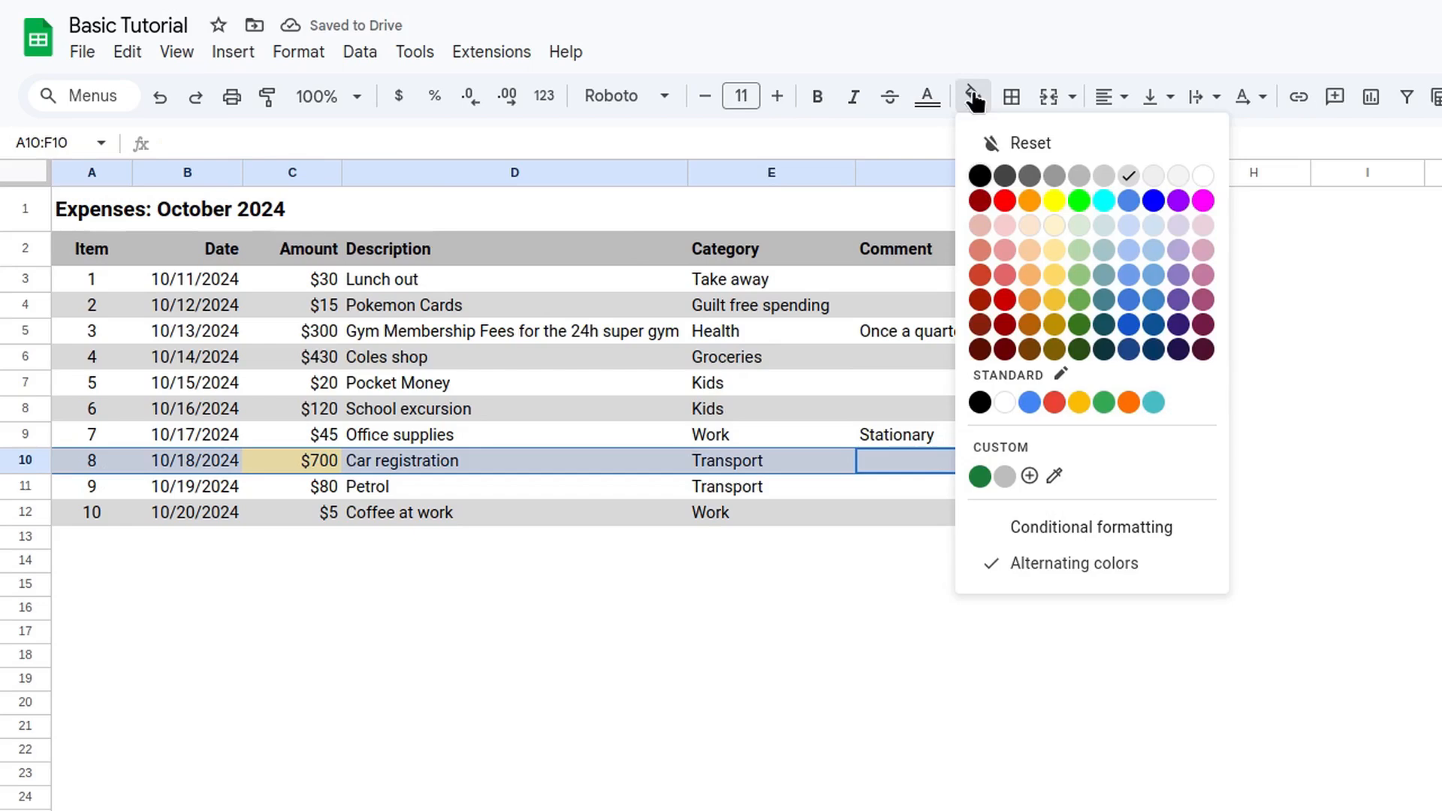
{"action": "left_click", "coordinate": [1055, 249]}
{"action": "left_click", "coordinate": [677, 358]}
- Add the comment "Check when next payment is due" to the Car registration entry in F10
{"action": "left_click", "coordinate": [872, 457]}
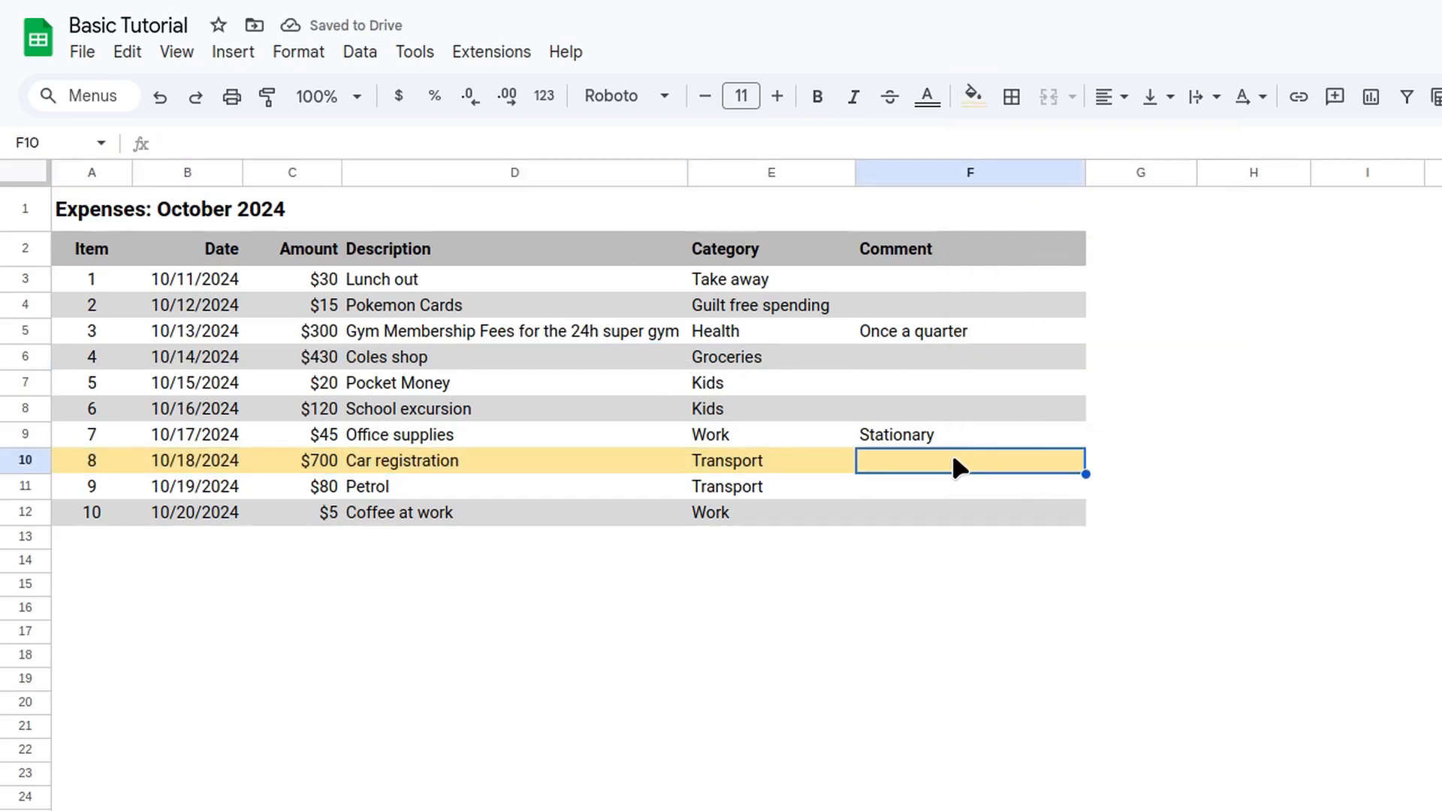
{"action": "double_click", "coordinate": [972, 455]}
{"action": "type", "text": "Check "}
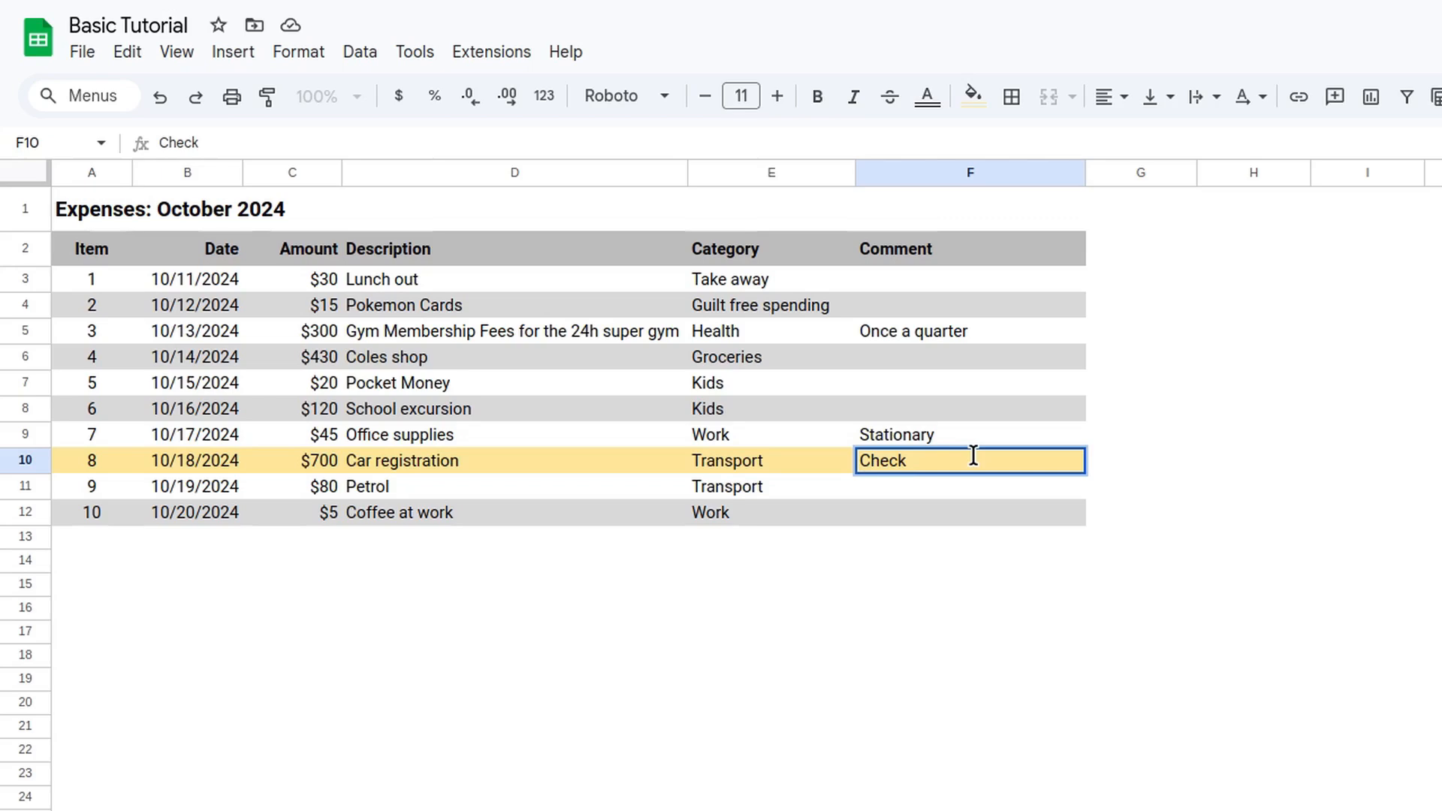
{"action": "type", "text": "when next payment"}
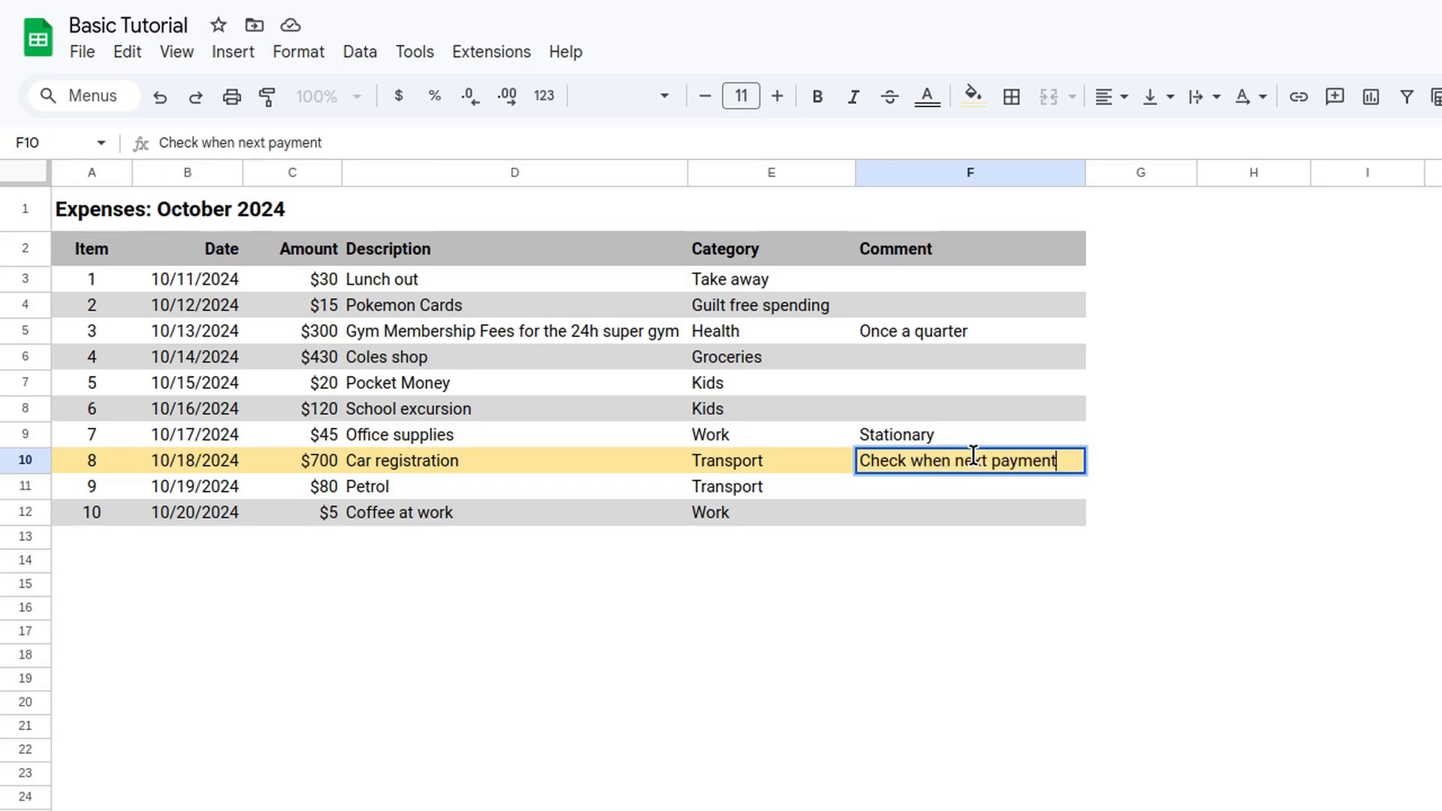
{"action": "type", "text": " is due"}
{"action": "key", "text": "Return"}
- Increase the font size of the table headers in A2:F2 by one point
{"action": "left_click_drag", "start_coordinate": [92, 248], "coordinate": [1017, 229]}
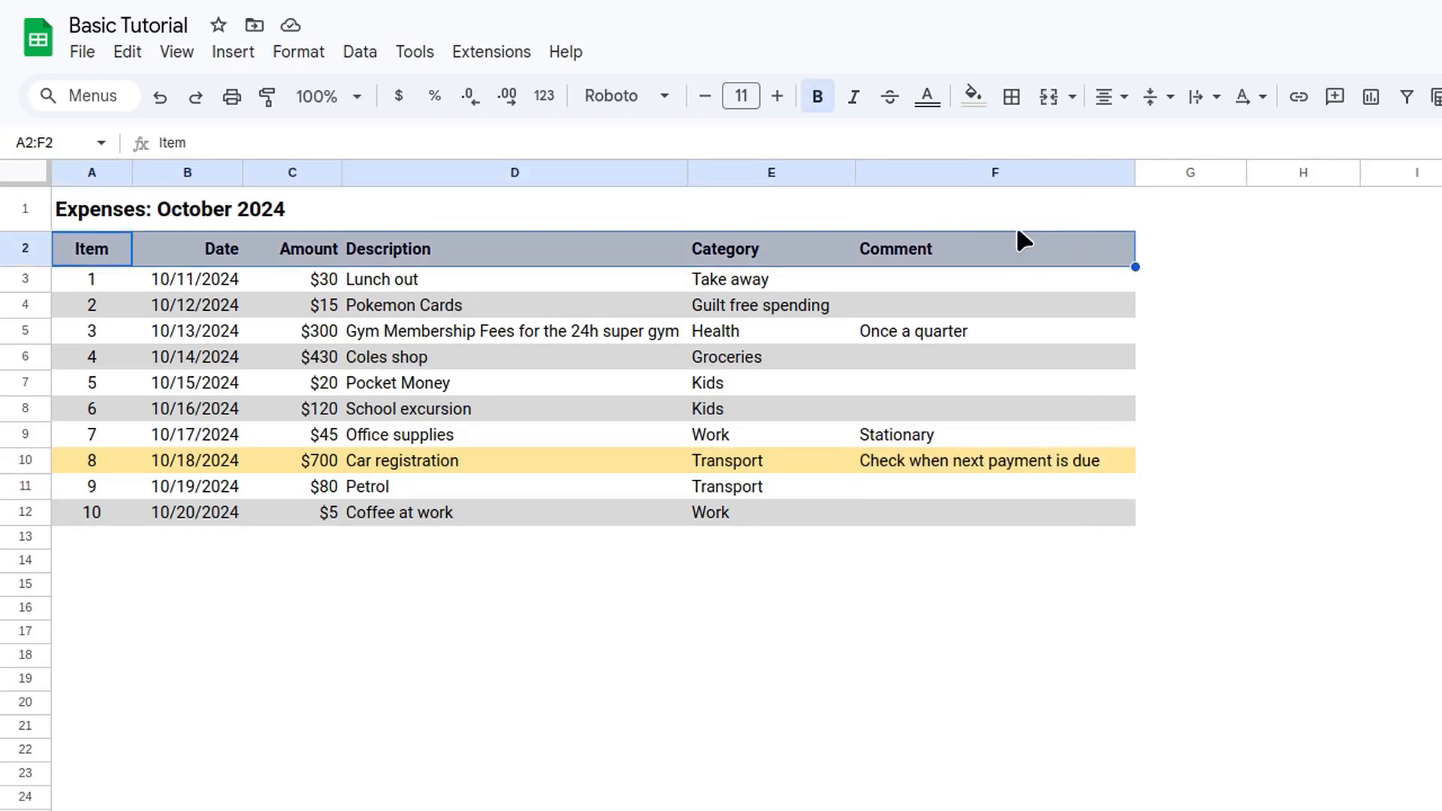
{"action": "left_click", "coordinate": [776, 97]}
{"action": "left_click", "coordinate": [1285, 262]}
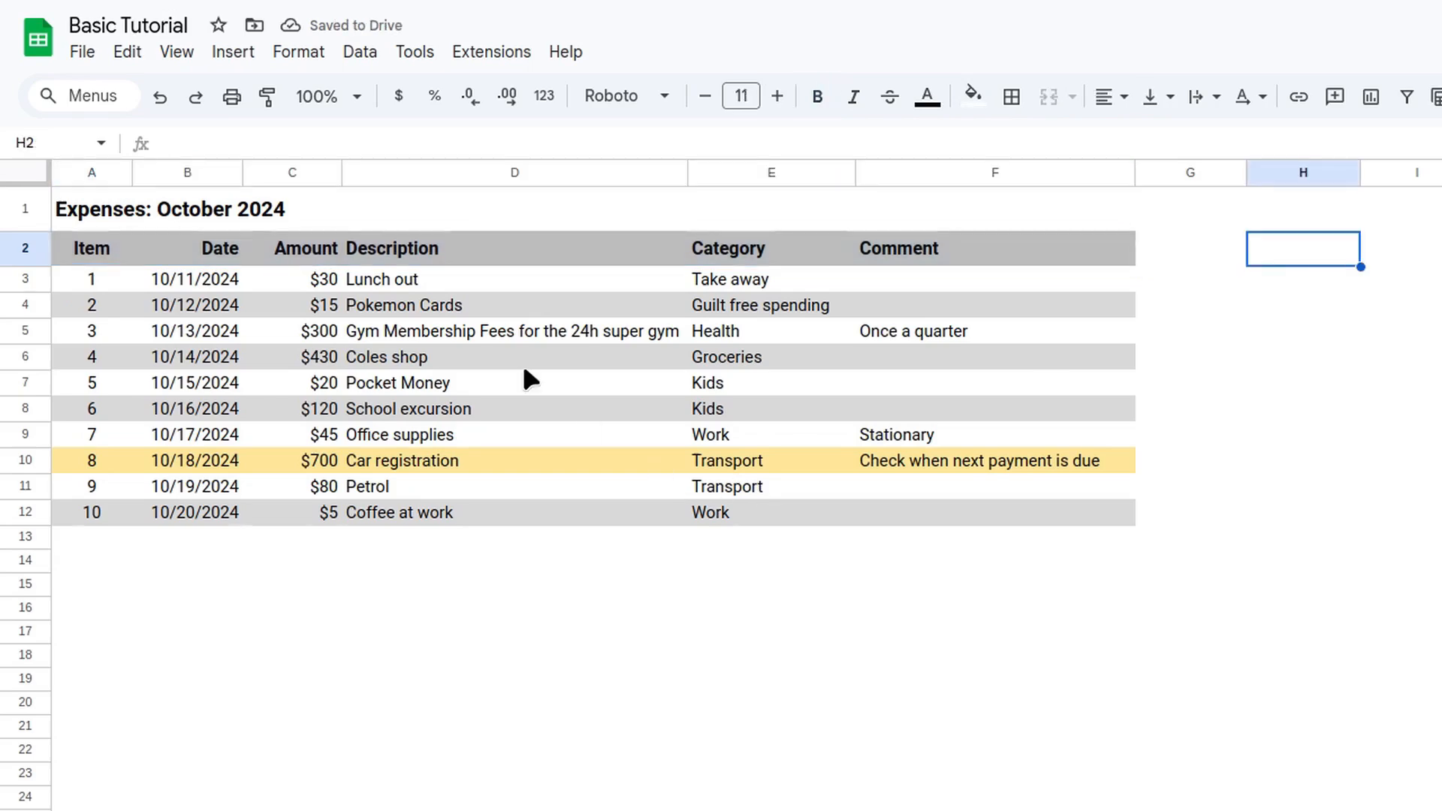
- Preview how the titled and highlighted expense sheet prints, and return to the spreadsheet without printing
{"action": "left_click", "coordinate": [229, 103]}
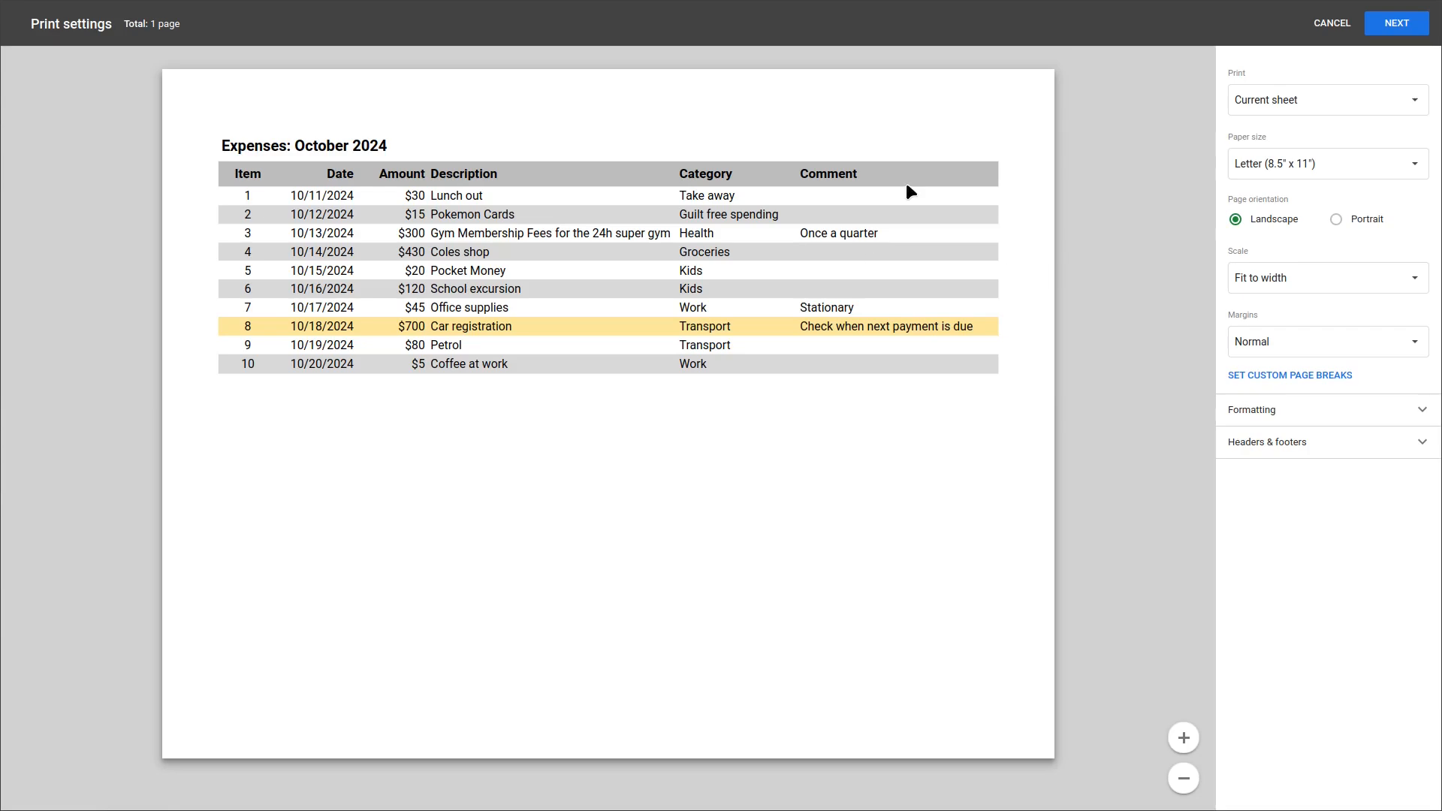
{"action": "left_click", "coordinate": [1332, 23]}
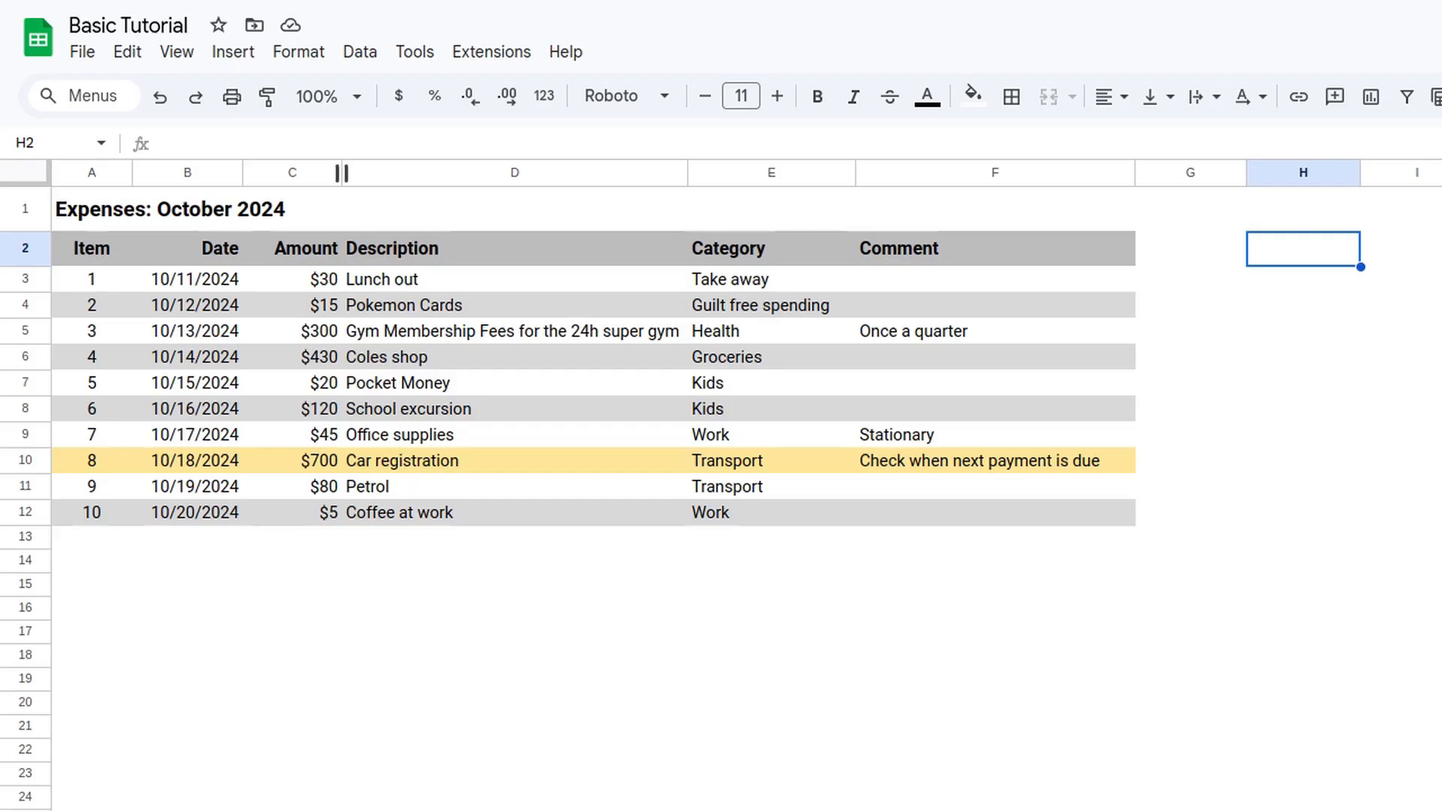
- Increase the height of entry rows 3 to 12 together by about a third to space the expenses out
{"action": "left_click_drag", "start_coordinate": [30, 283], "coordinate": [22, 512]}
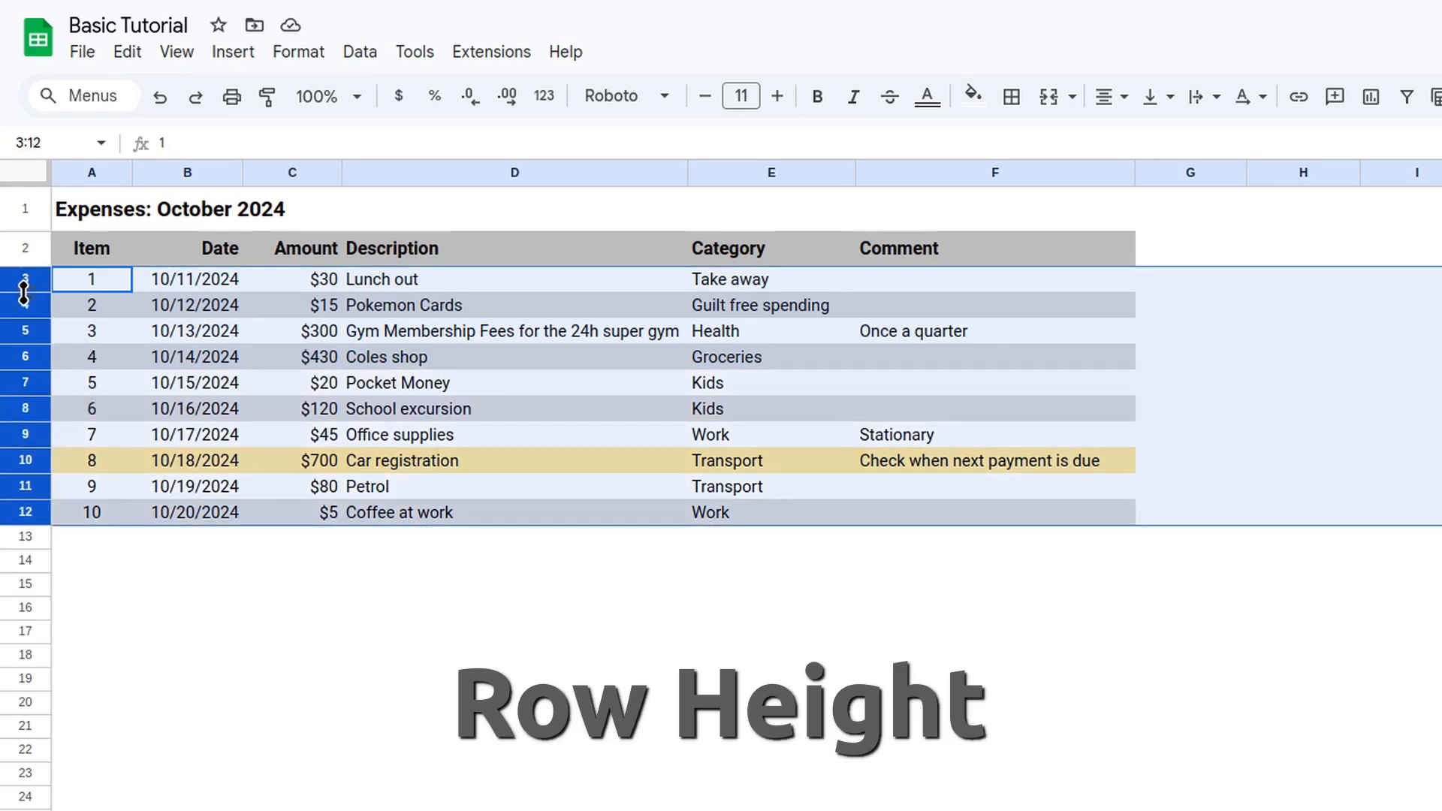
{"action": "left_click_drag", "start_coordinate": [24, 292], "coordinate": [22, 295]}
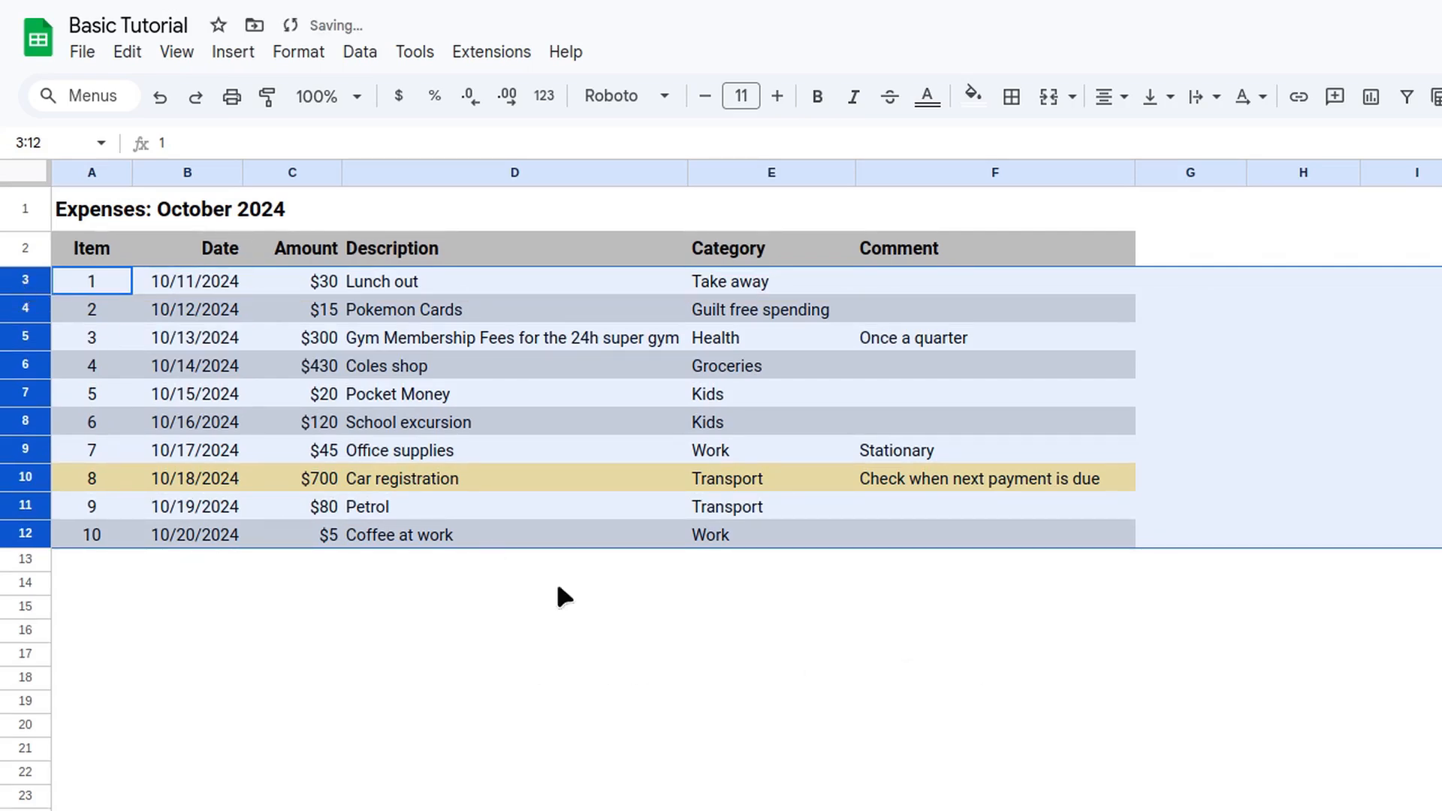
{"action": "left_click_drag", "start_coordinate": [30, 295], "coordinate": [28, 303]}
{"action": "left_click", "coordinate": [948, 640]}
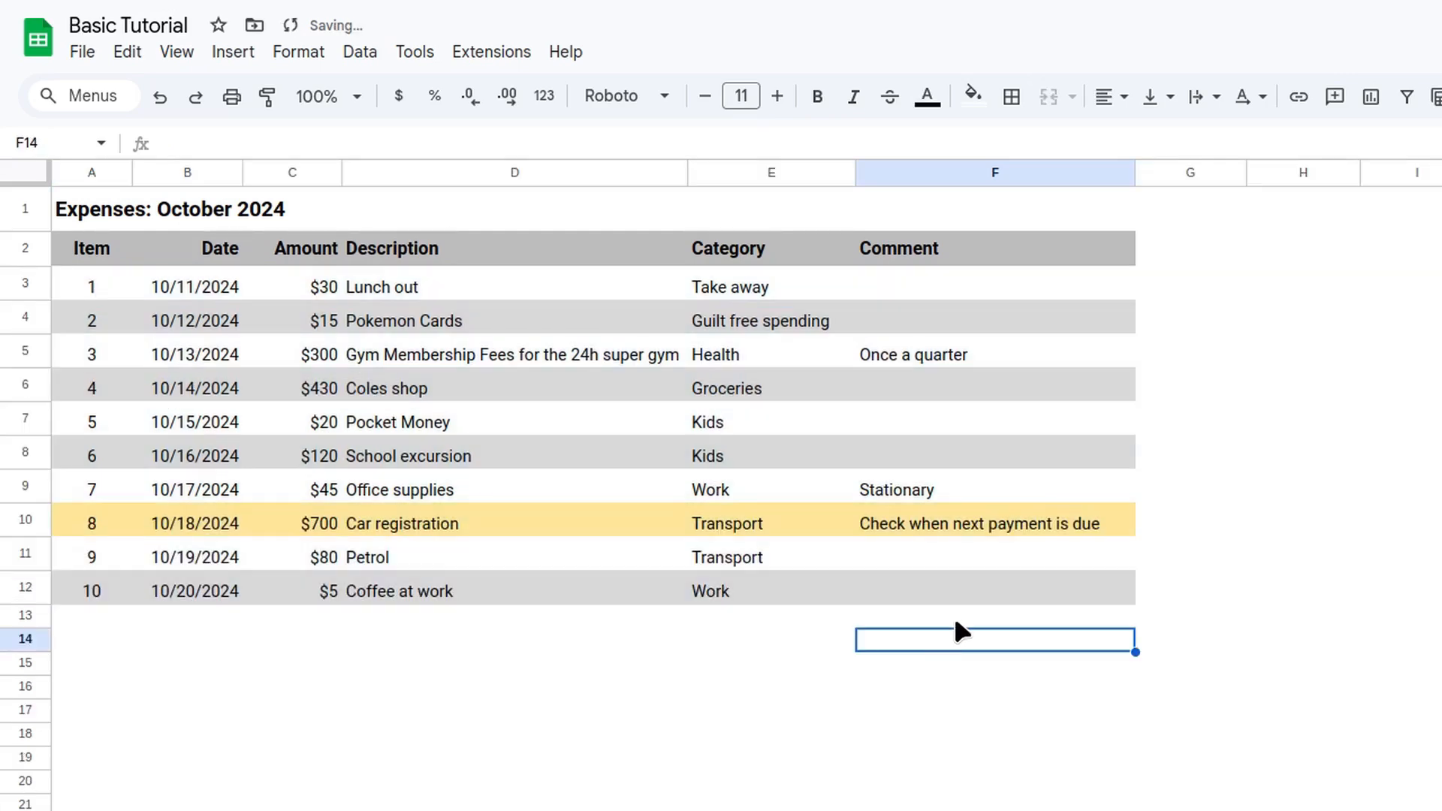
- Preview how the titled expense table A1:F12 prints with the taller rows
{"action": "left_click_drag", "start_coordinate": [97, 215], "coordinate": [1036, 600]}
{"action": "left_click", "coordinate": [232, 97]}
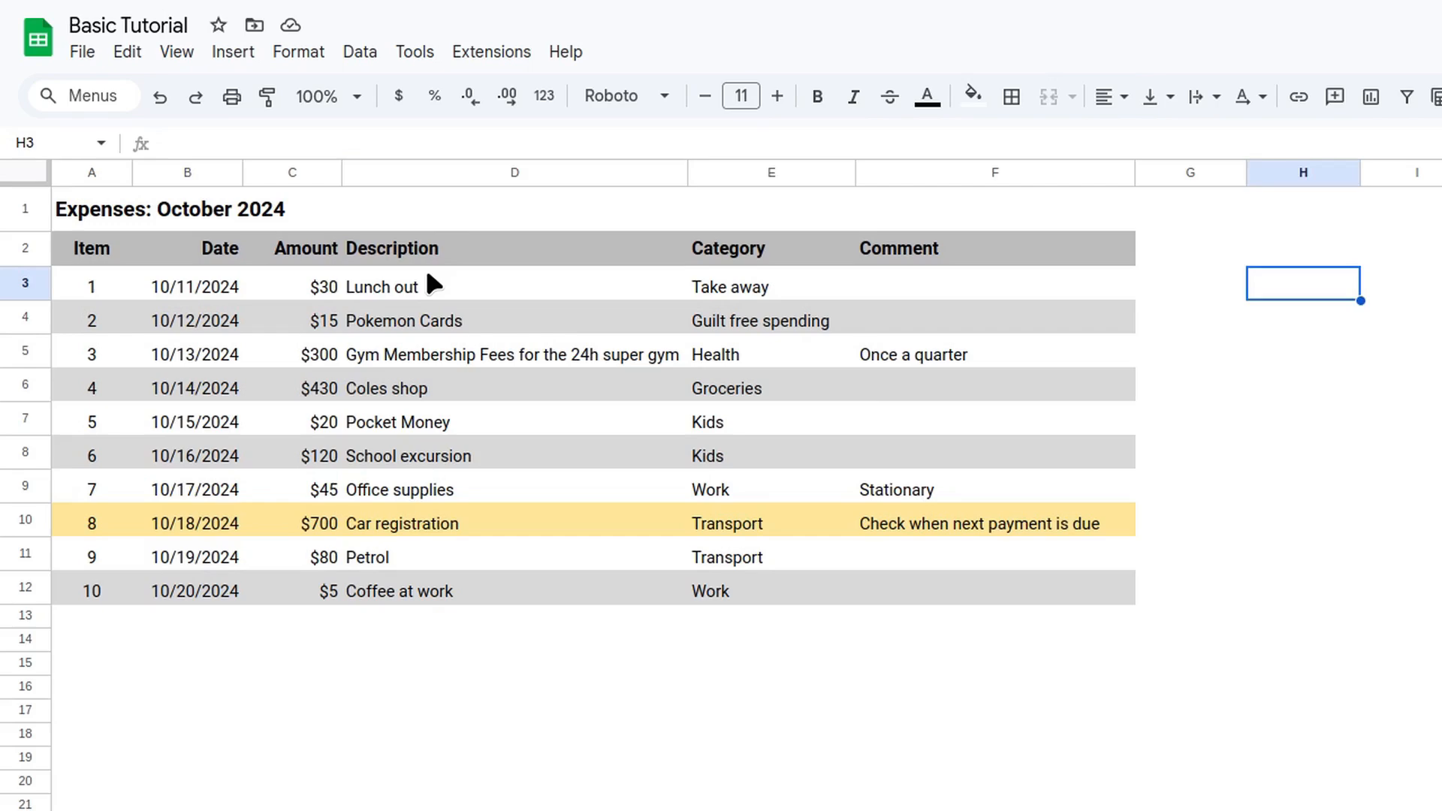
{"action": "left_click", "coordinate": [426, 272]}
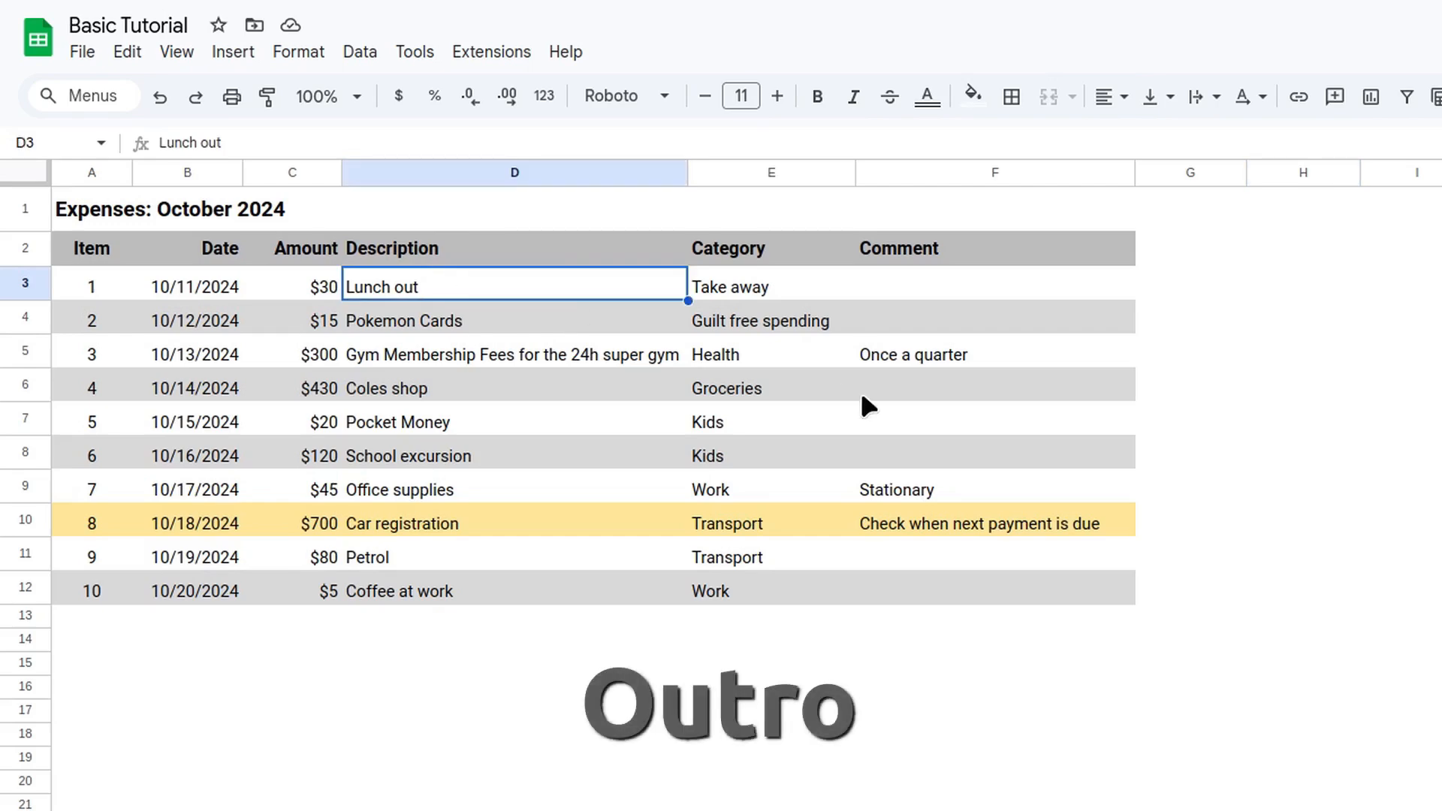
{"action": "key", "text": "Left"}
{"action": "key", "text": "Left"}
{"action": "key", "text": "Left"}
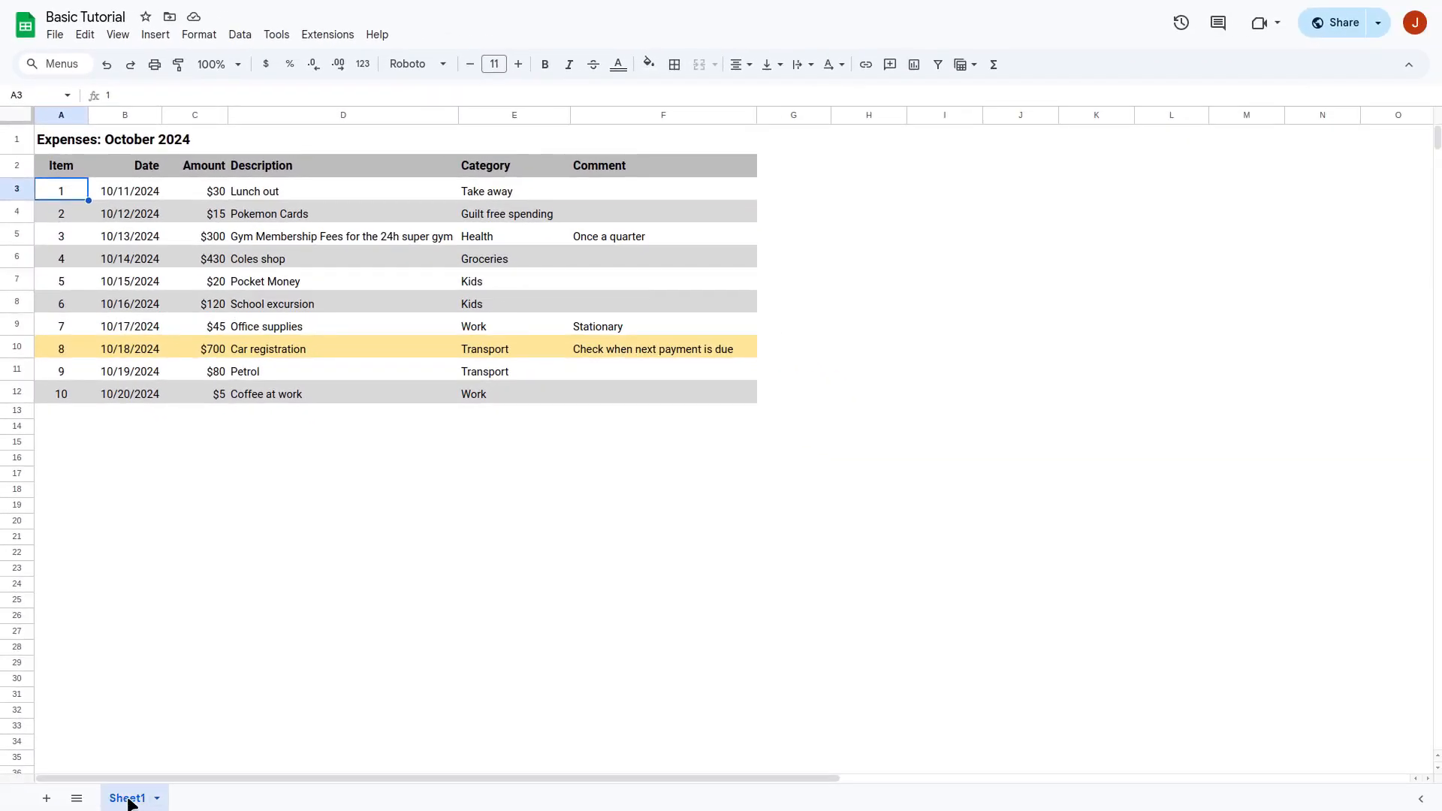
- Rename the expense tracking sheet from its default name to "Expenses"
{"action": "double_click", "coordinate": [130, 801]}
{"action": "type", "text": "Expenses"}
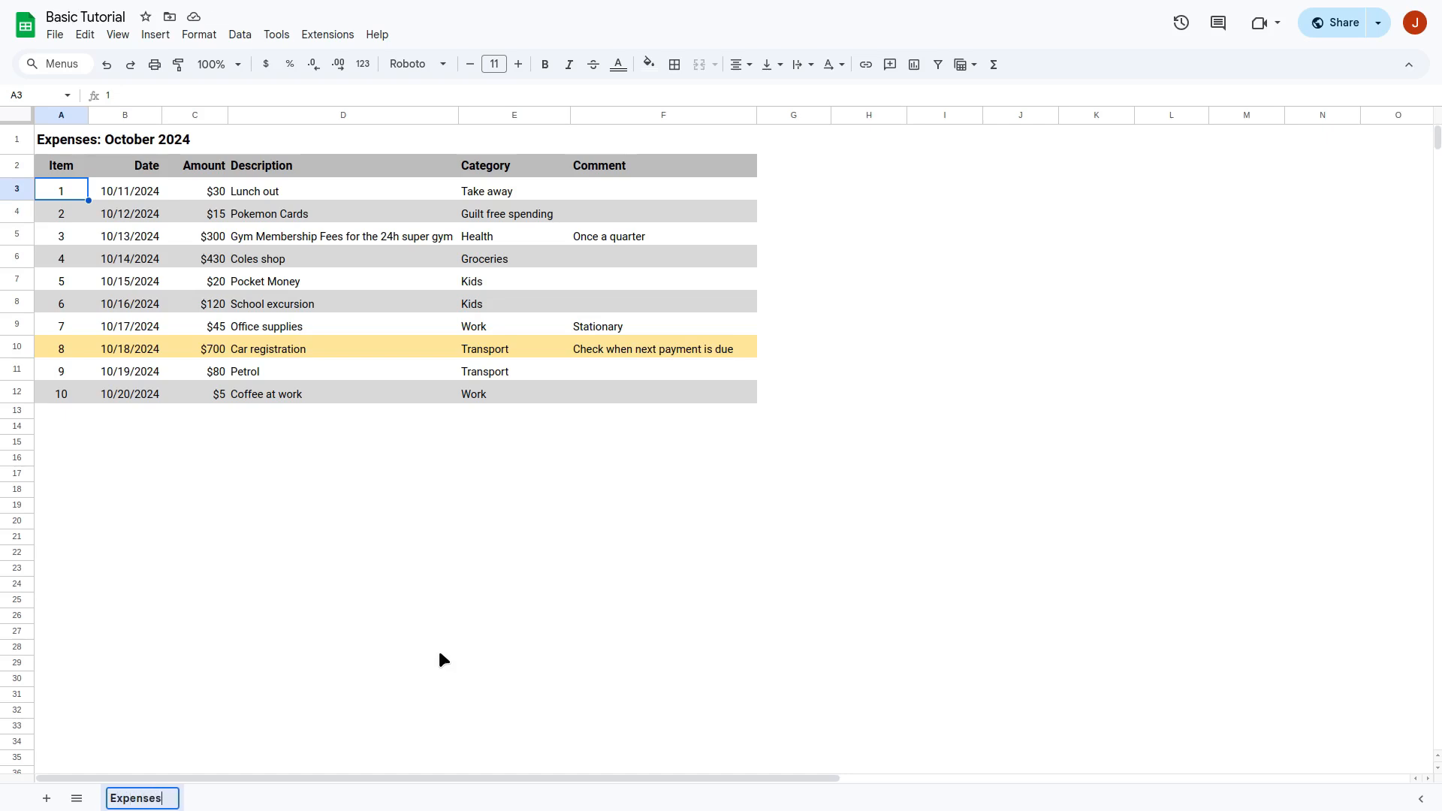
{"action": "key", "text": "Return"}
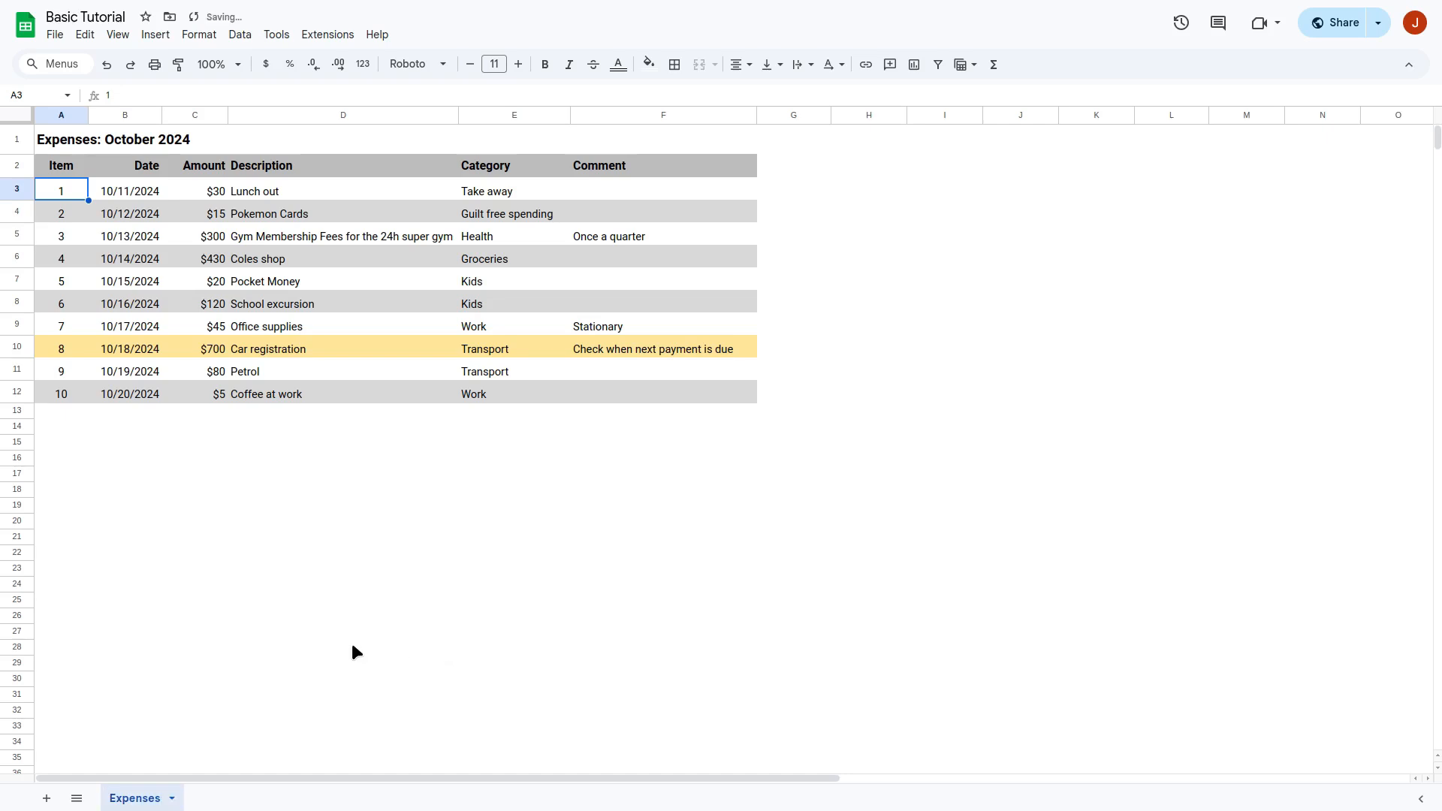
- Add a new blank sheet, move it in front of the Expenses sheet, and return to Expenses
{"action": "left_click", "coordinate": [45, 799]}
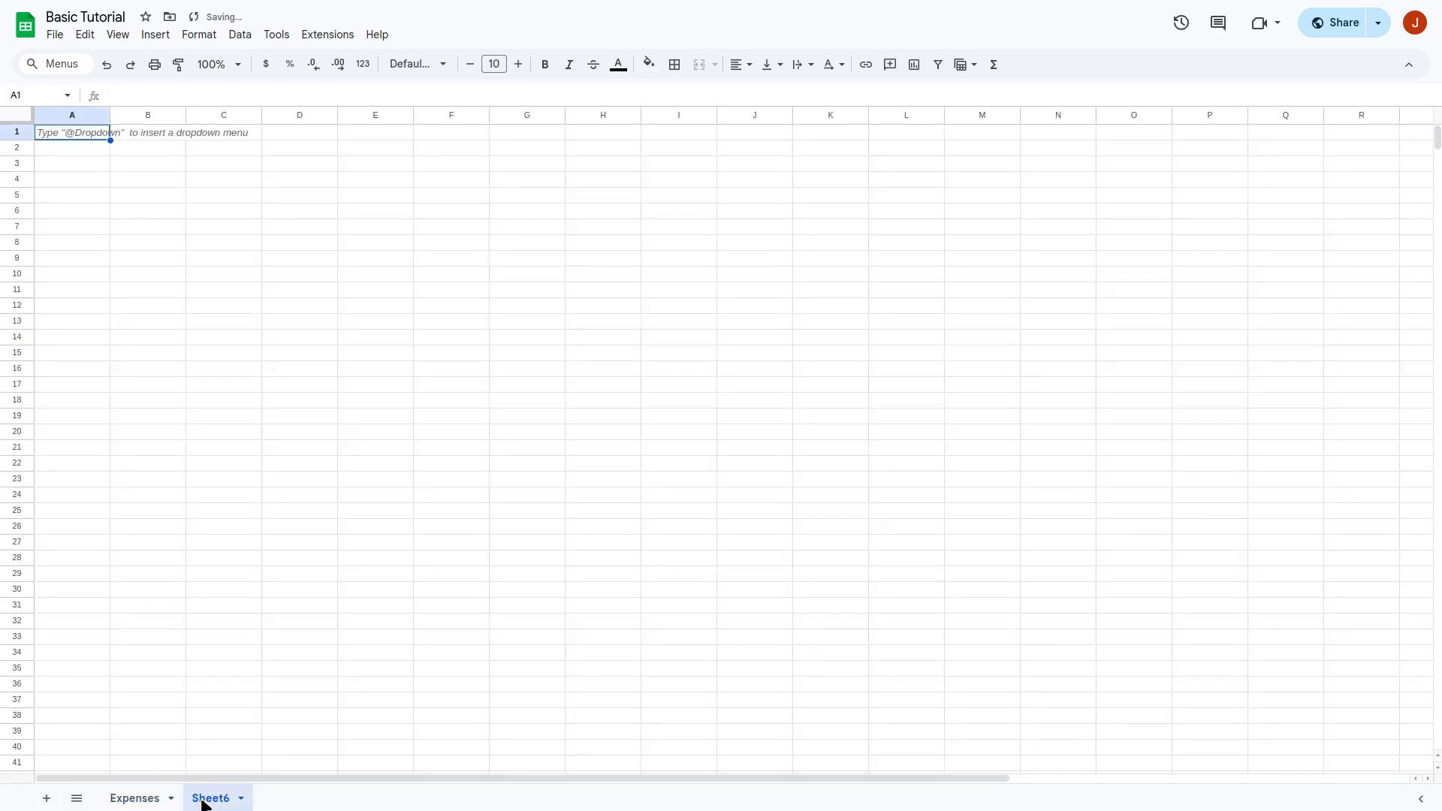
{"action": "left_click_drag", "start_coordinate": [201, 802], "coordinate": [120, 792]}
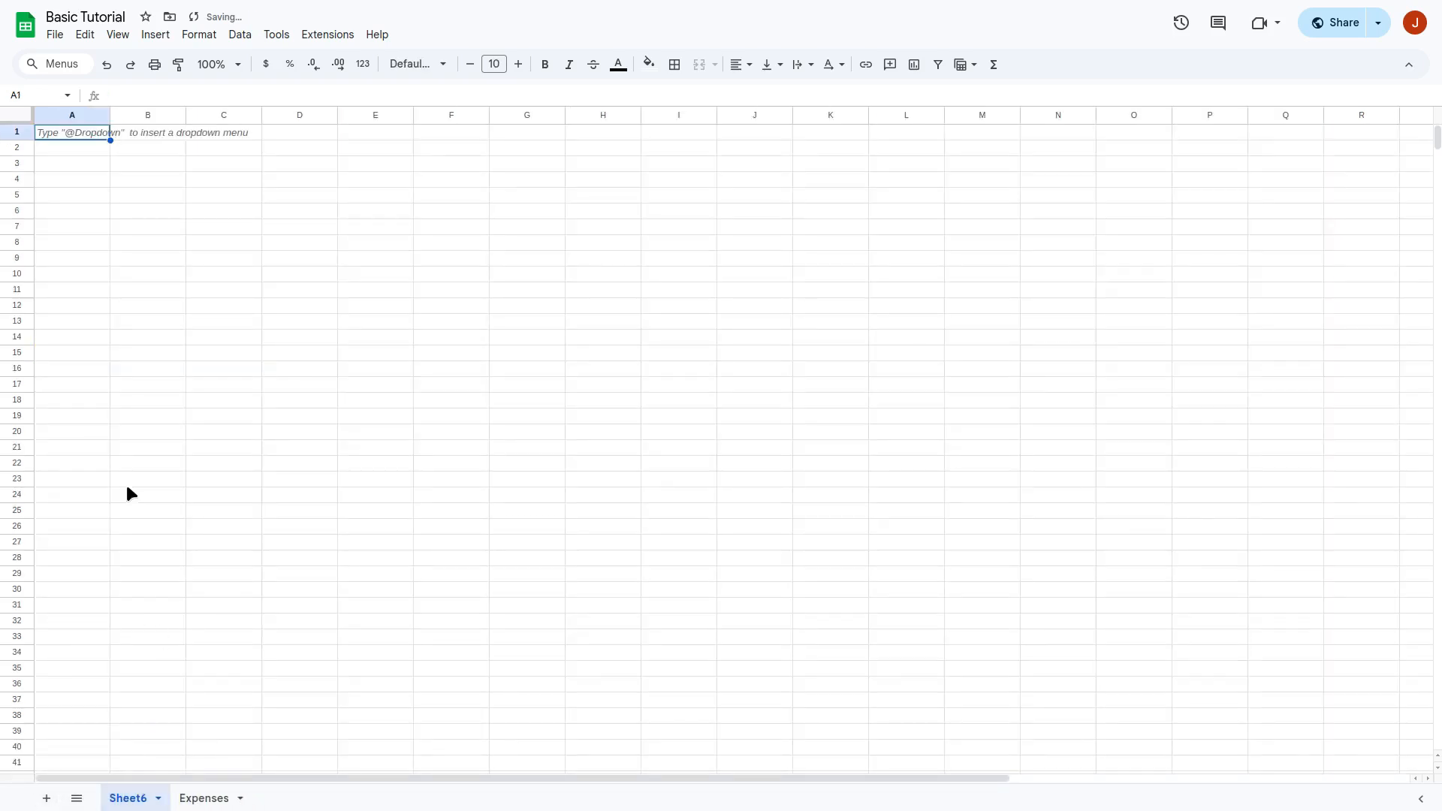
{"action": "left_click", "coordinate": [214, 798]}
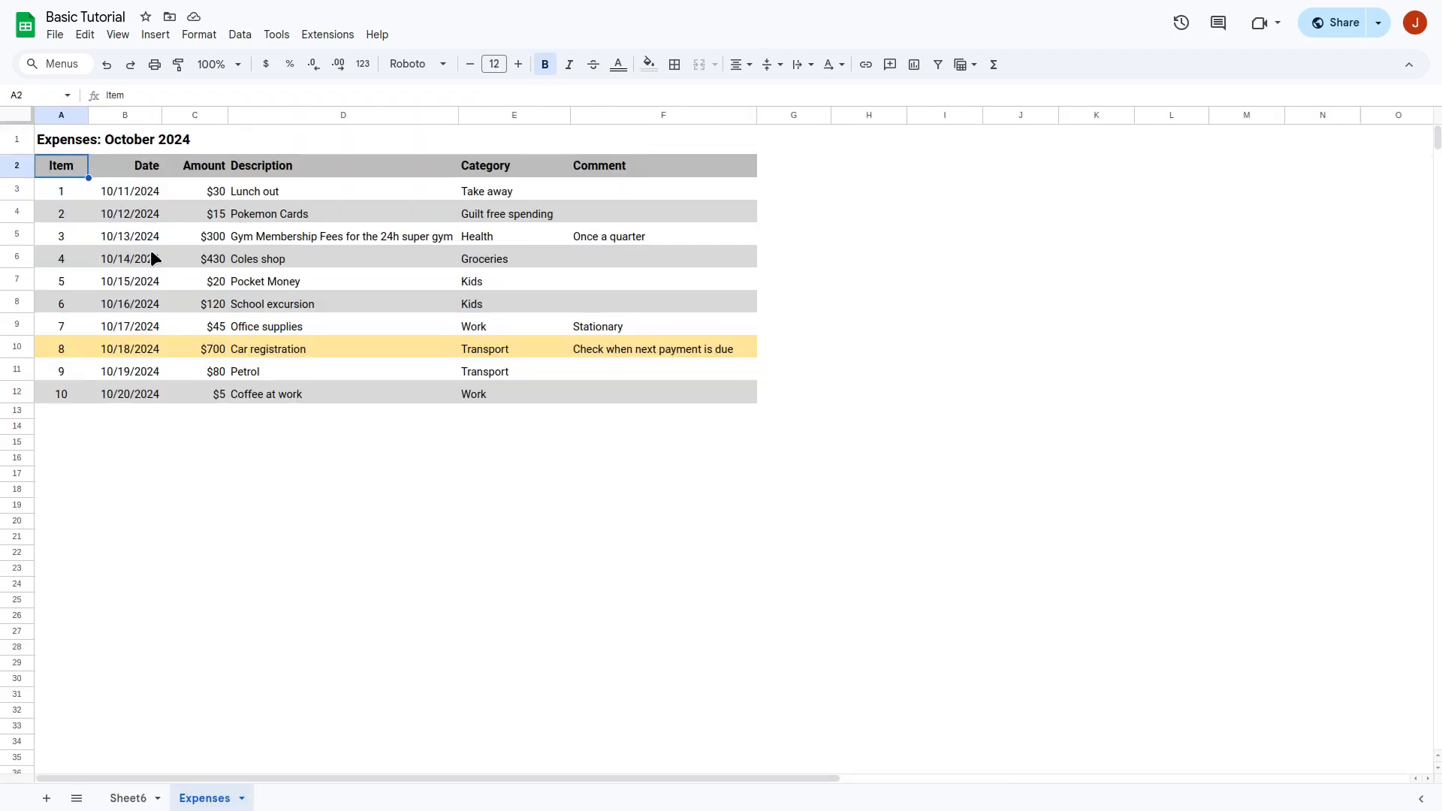